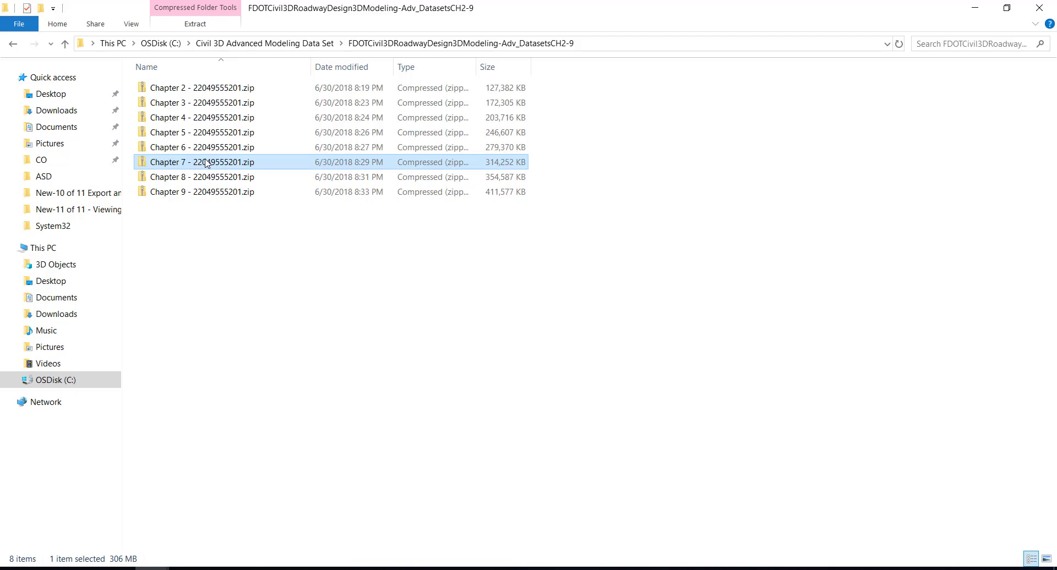
Set up extraction of the archive Chapter 7 - 22049555201.zip with C:\Civil 3D 2019 Projects as the destination folder
right_click(205, 159)
left_click(178, 252)
right_click(184, 162)
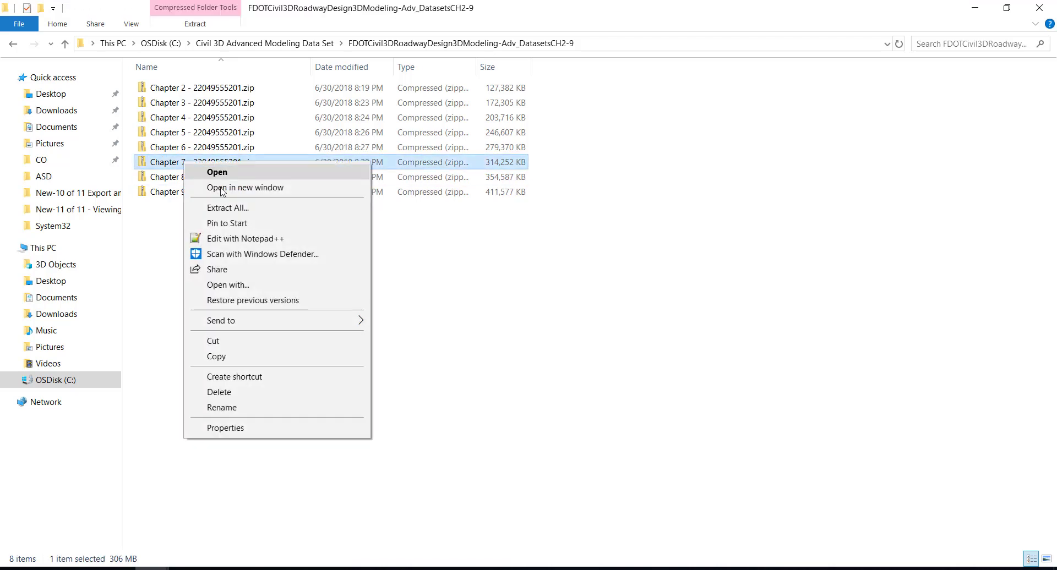
left_click(226, 208)
left_click(666, 234)
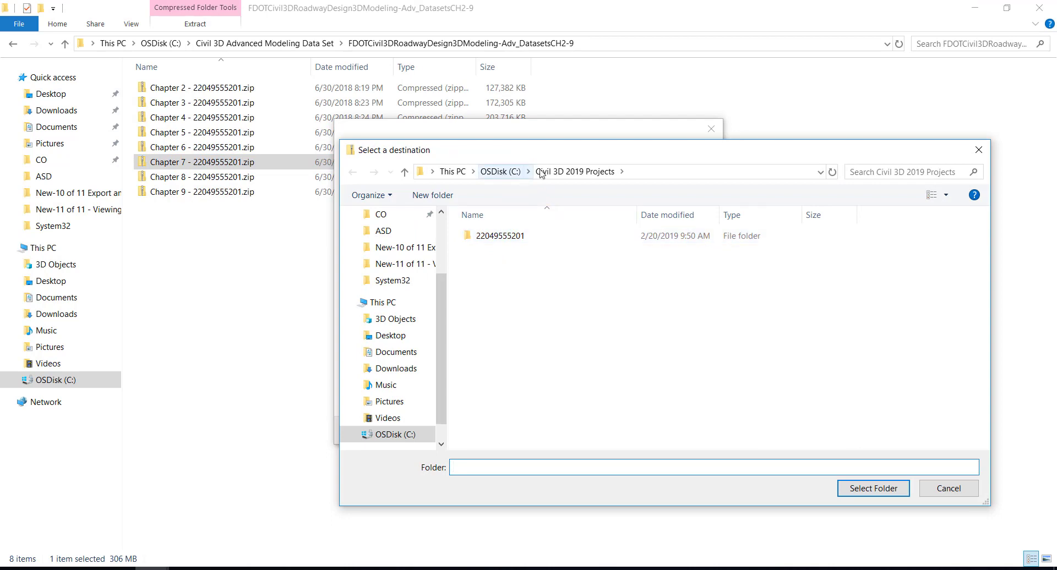
left_click(543, 173)
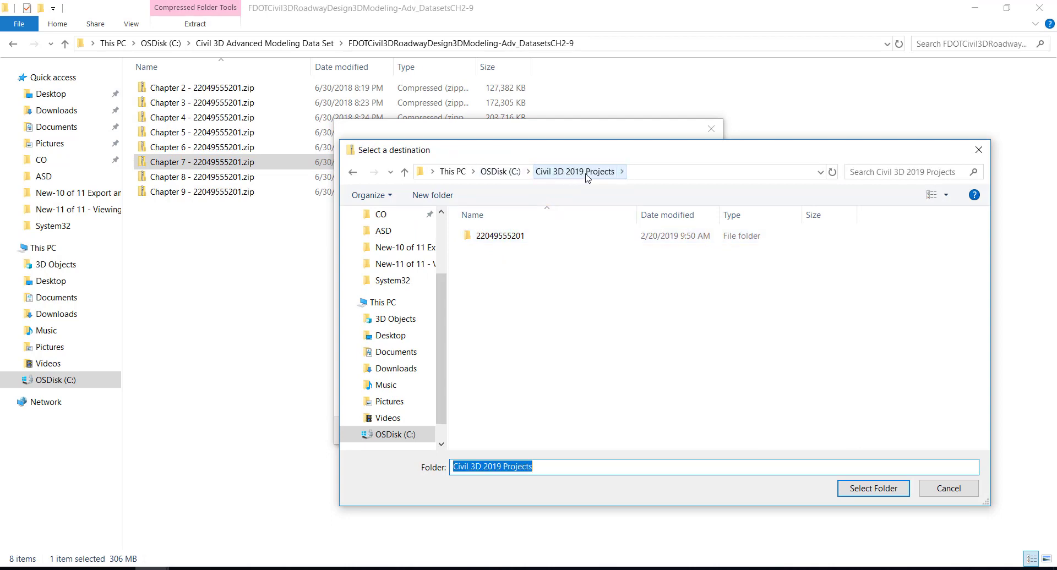
left_click(872, 488)
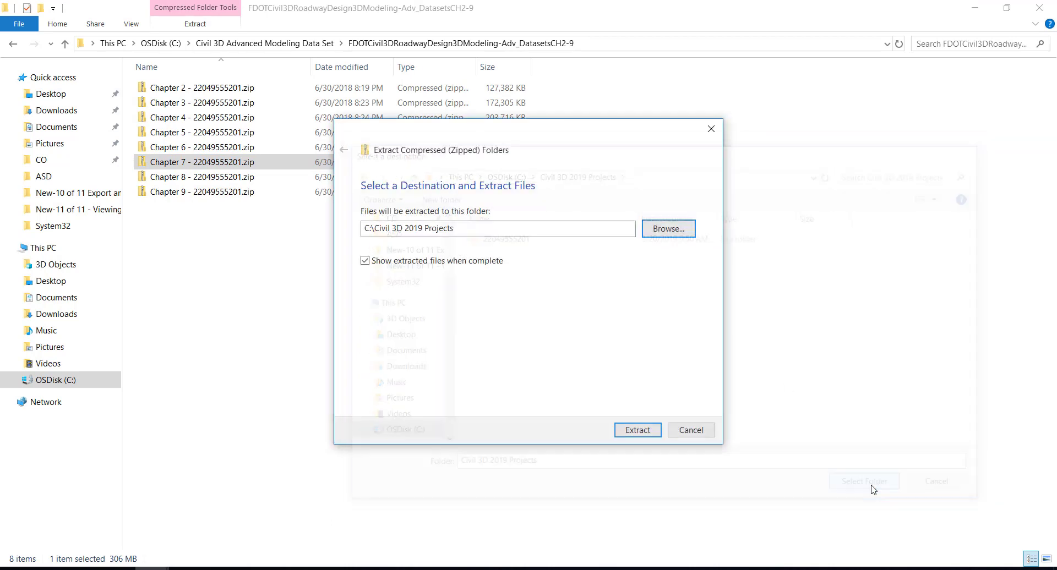
Extract the archive, replacing same-named files in the destination, and return to Civil 3D
left_click(651, 430)
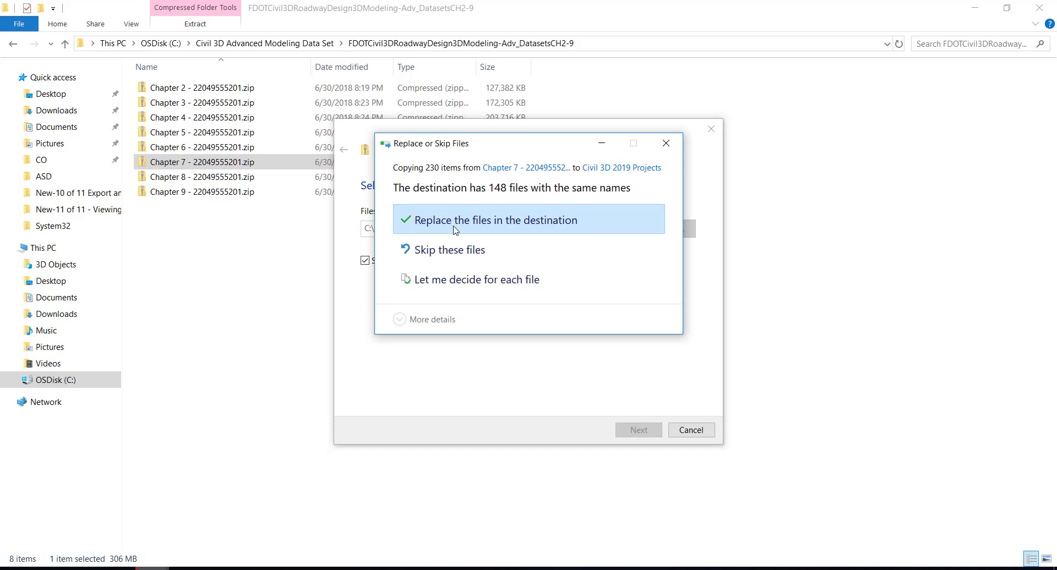
left_click(531, 224)
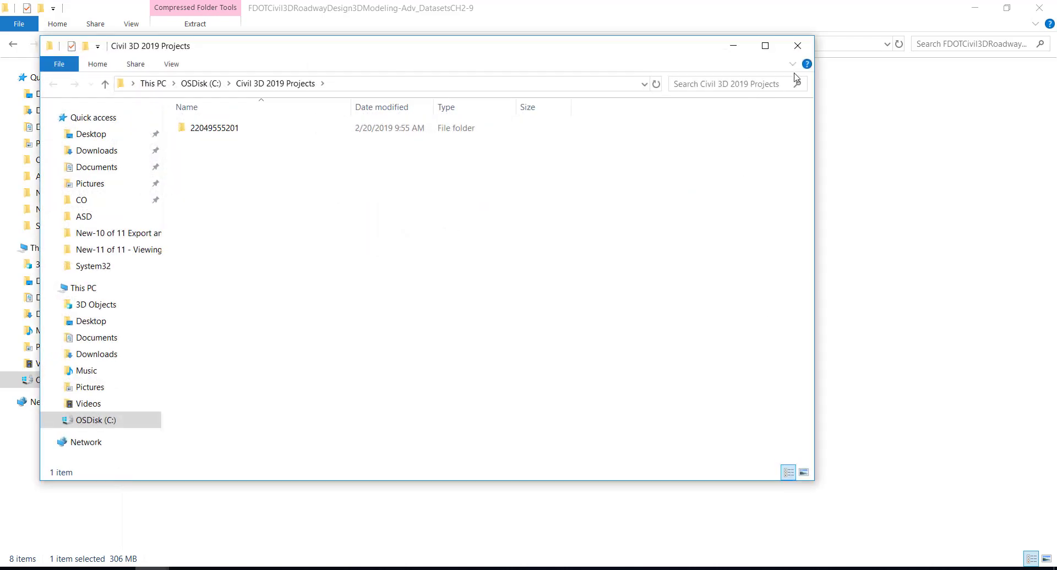
left_click(798, 45)
left_click(974, 7)
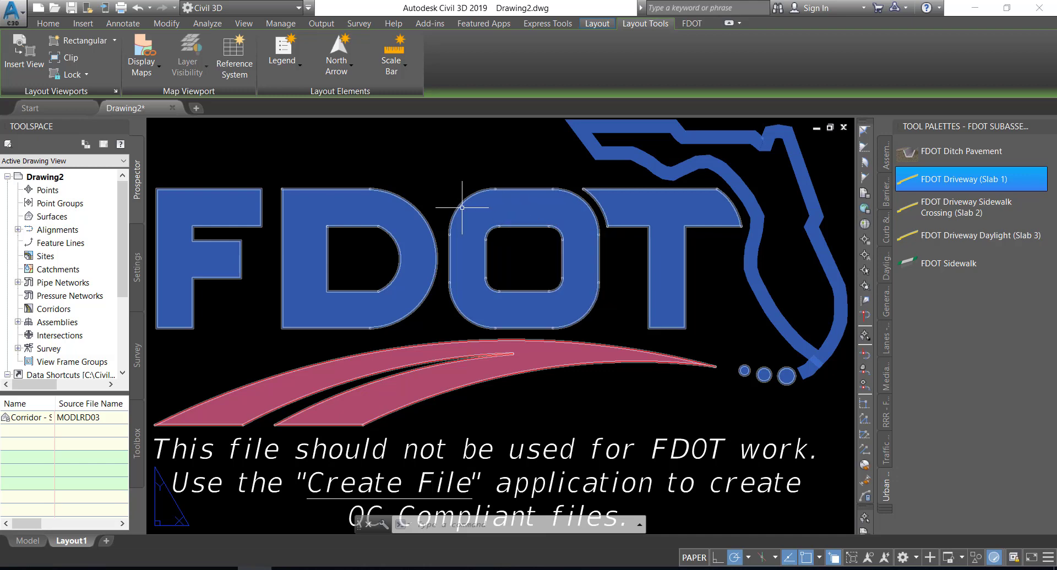
left_click(21, 17)
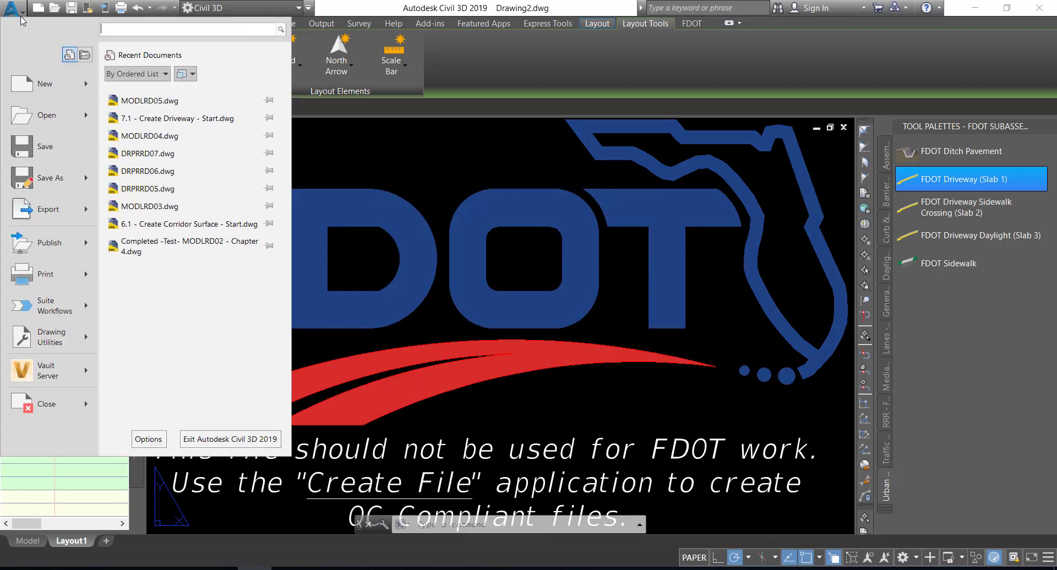
left_click(22, 20)
left_click(12, 11)
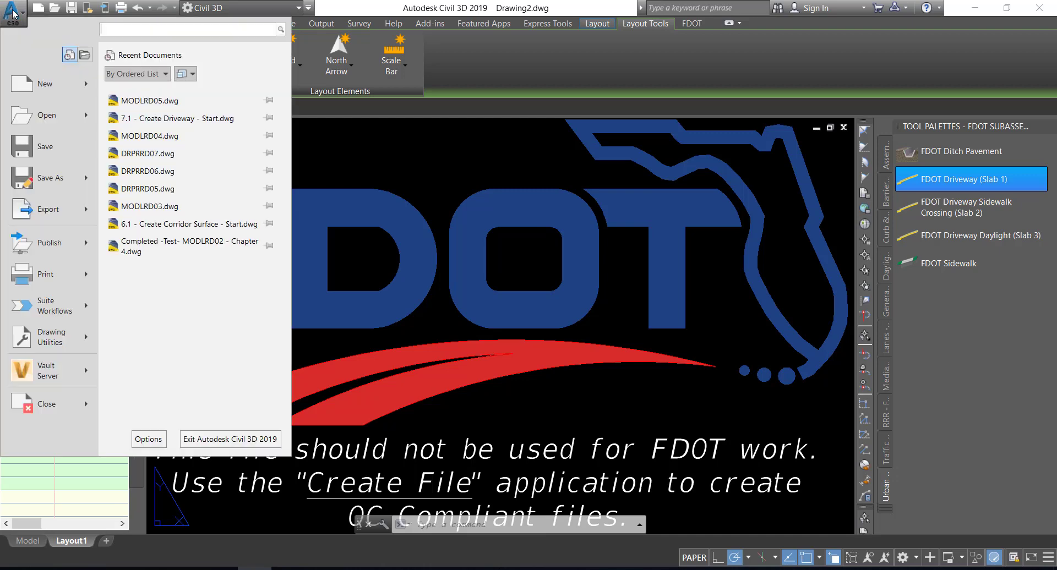
left_click(39, 122)
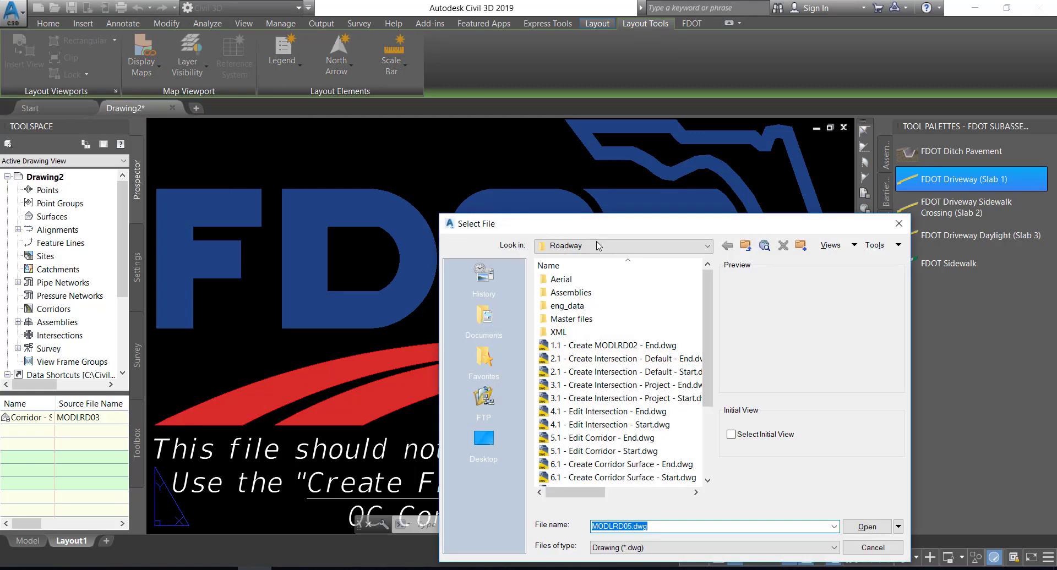
left_click(601, 248)
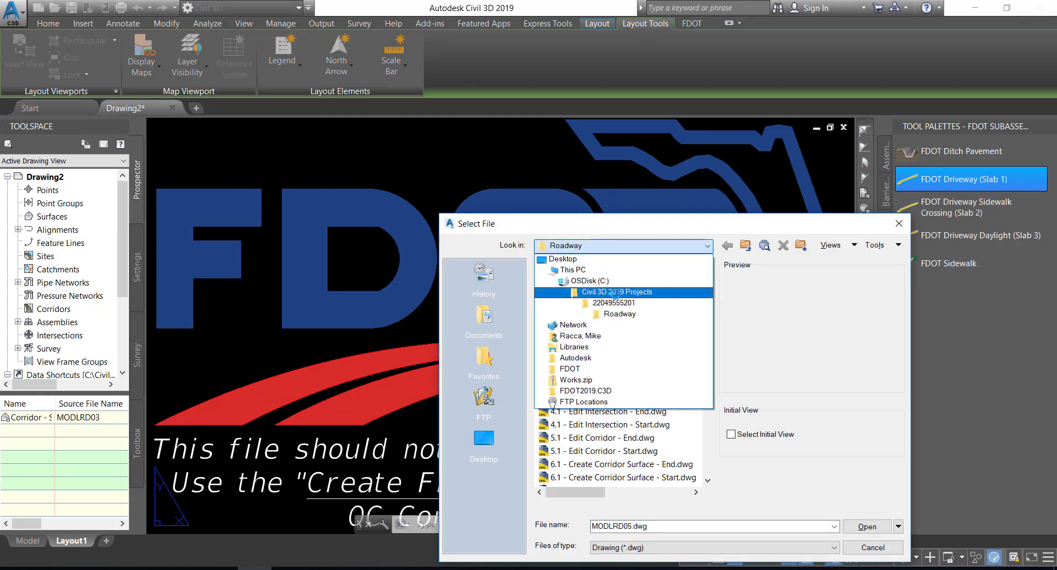
left_click(635, 292)
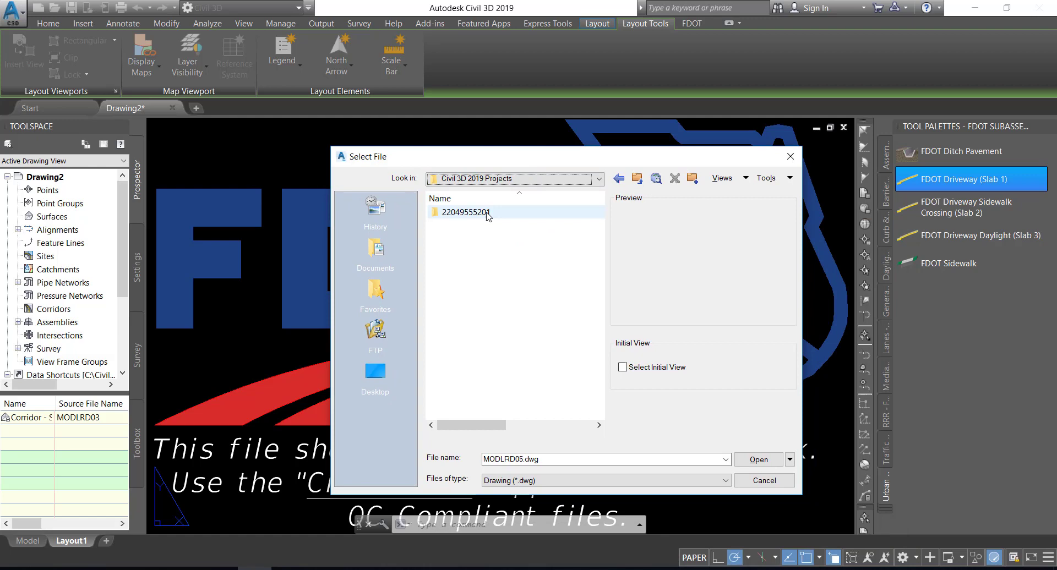
double_click(486, 213)
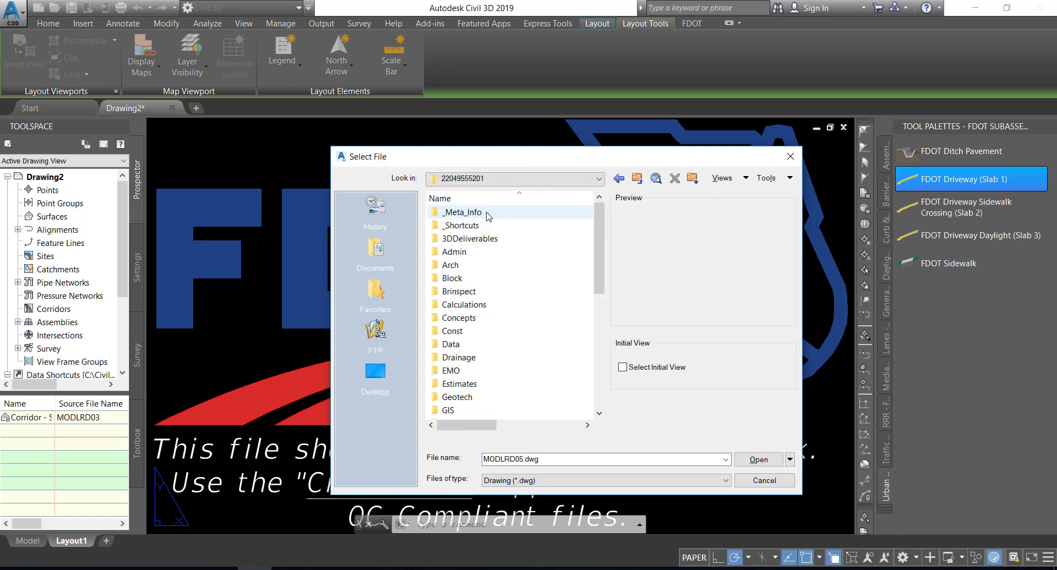
scroll(488, 339, "down", 5)
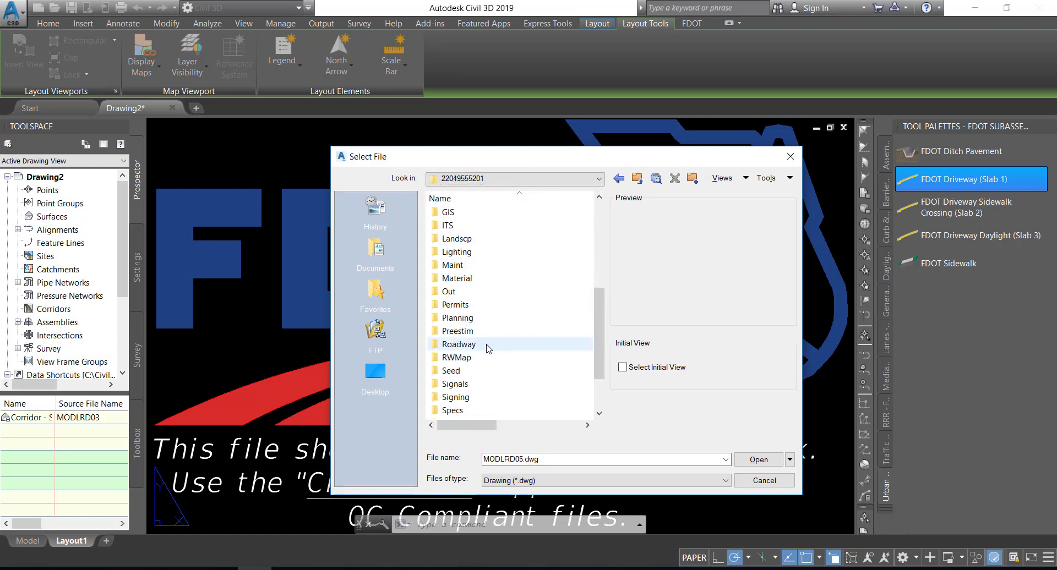
double_click(487, 345)
Open the drawing 7.1 - Create Driveway - Start.dwg from the Roadway folder
scroll(499, 344, "down", 2)
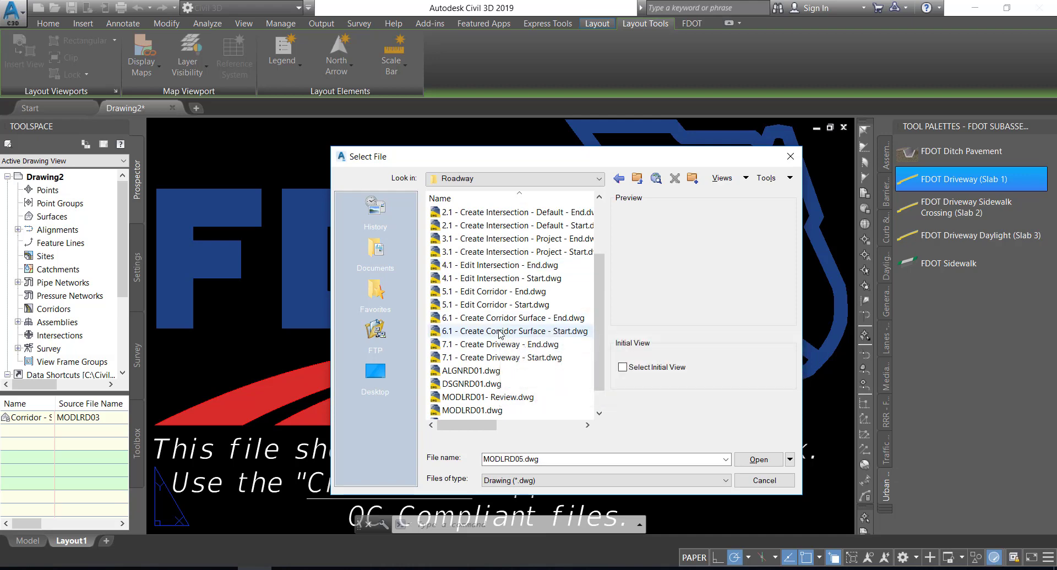
scroll(500, 328, "down", 1)
left_click(492, 332)
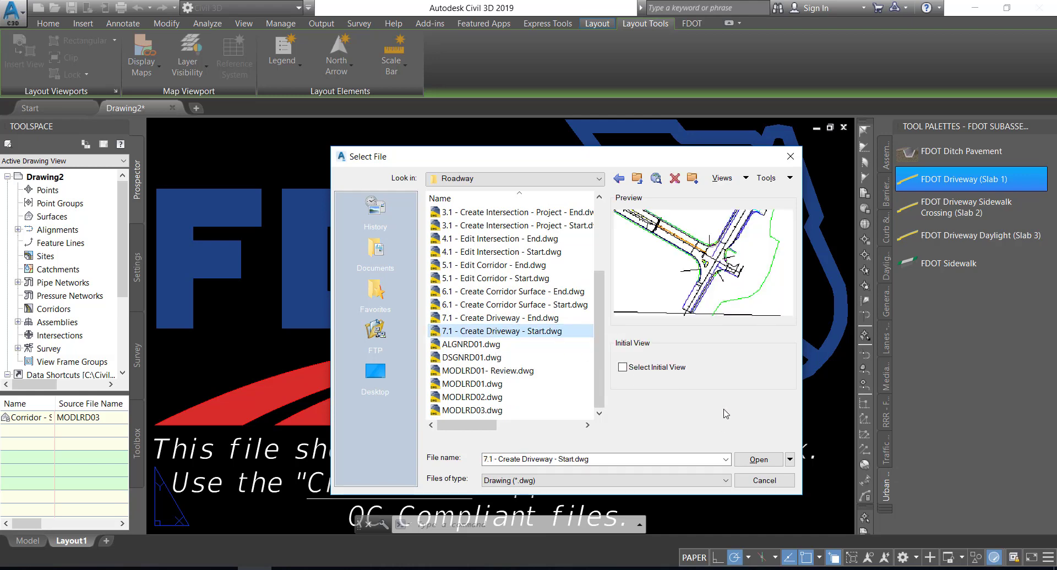
left_click(757, 460)
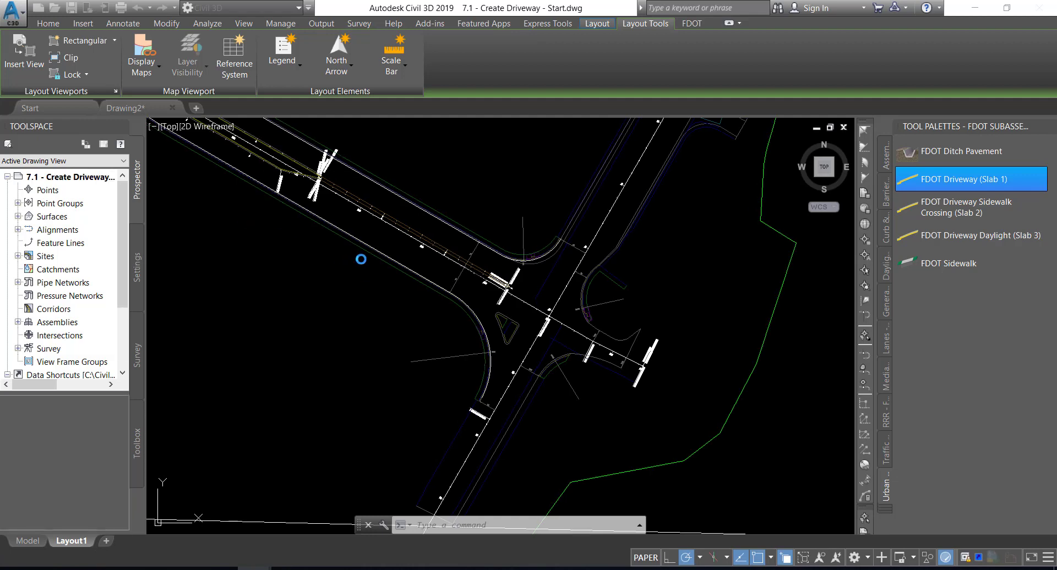
left_click(472, 295)
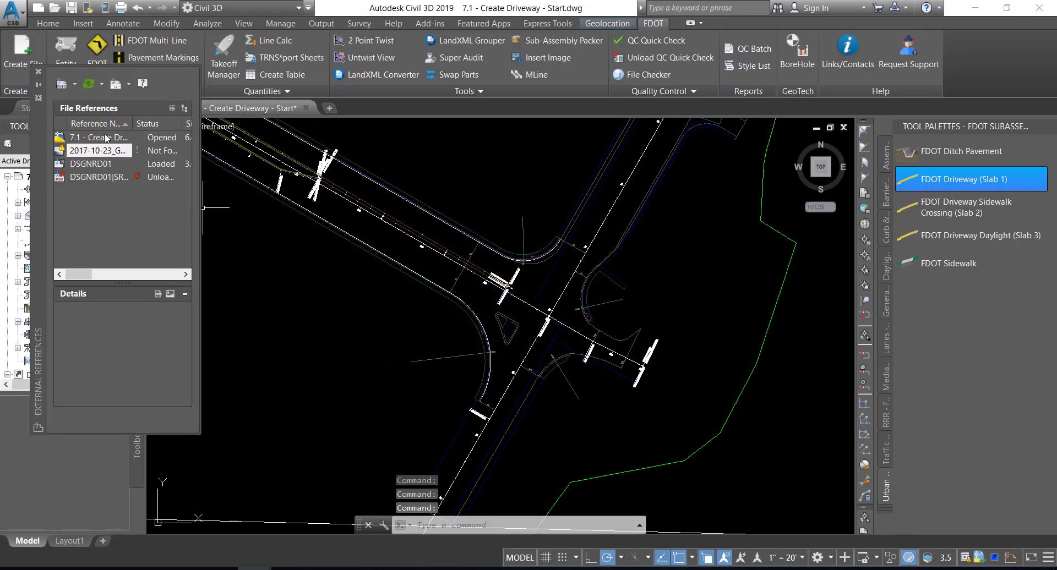
Save a copy of the drawing in the Roadway folder as MODLRD04.dwg
left_click(13, 16)
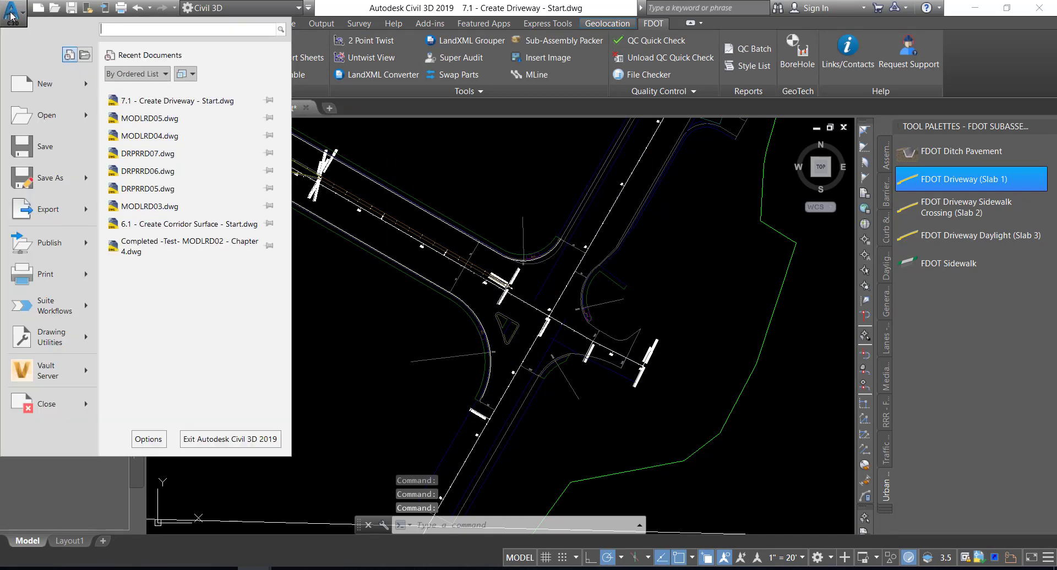
left_click(50, 180)
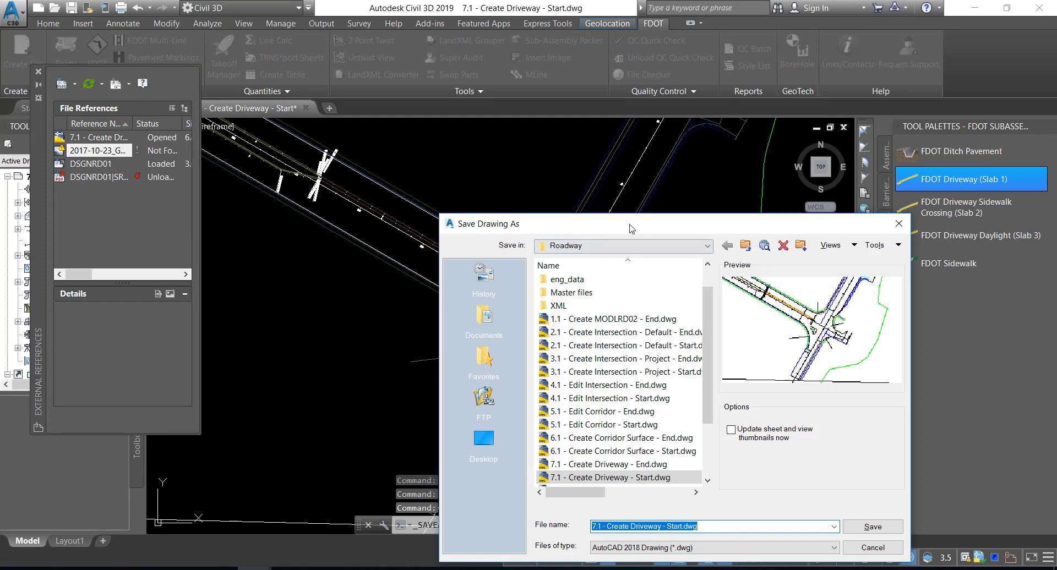
left_click_drag(632, 228, 461, 141)
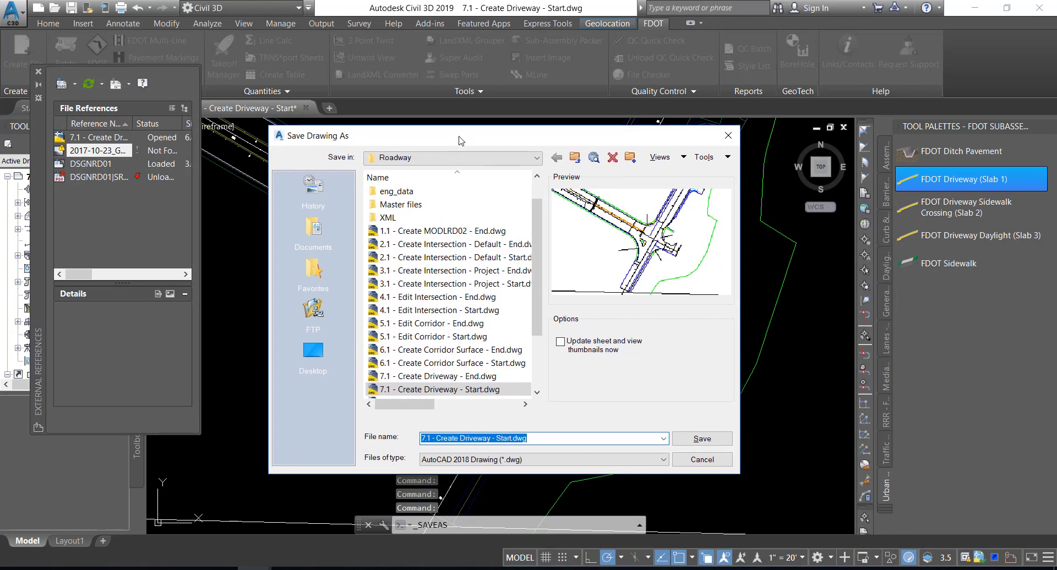
left_click(511, 438)
left_click_drag(511, 437, 389, 426)
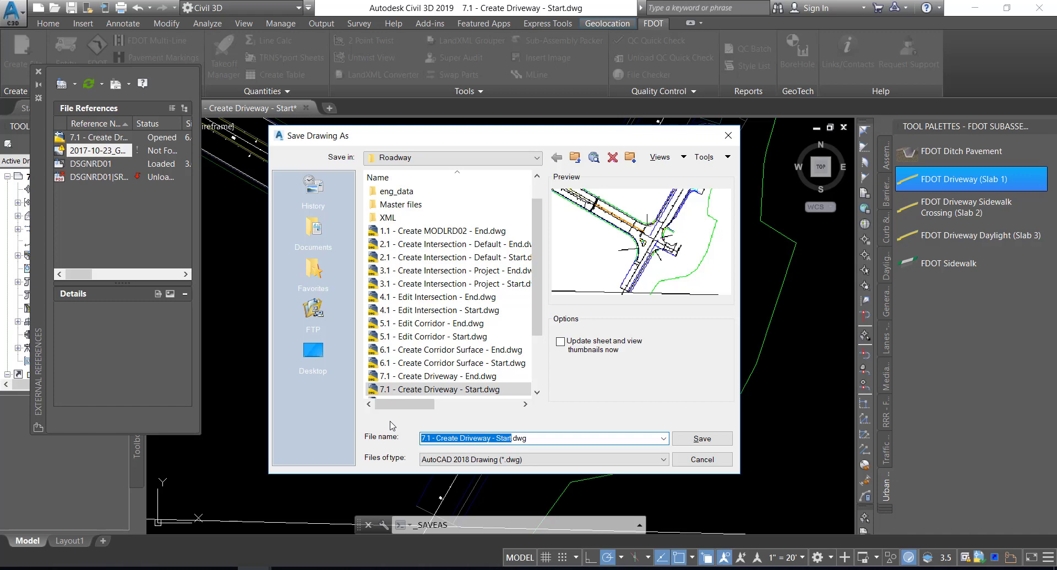
type("MOD")
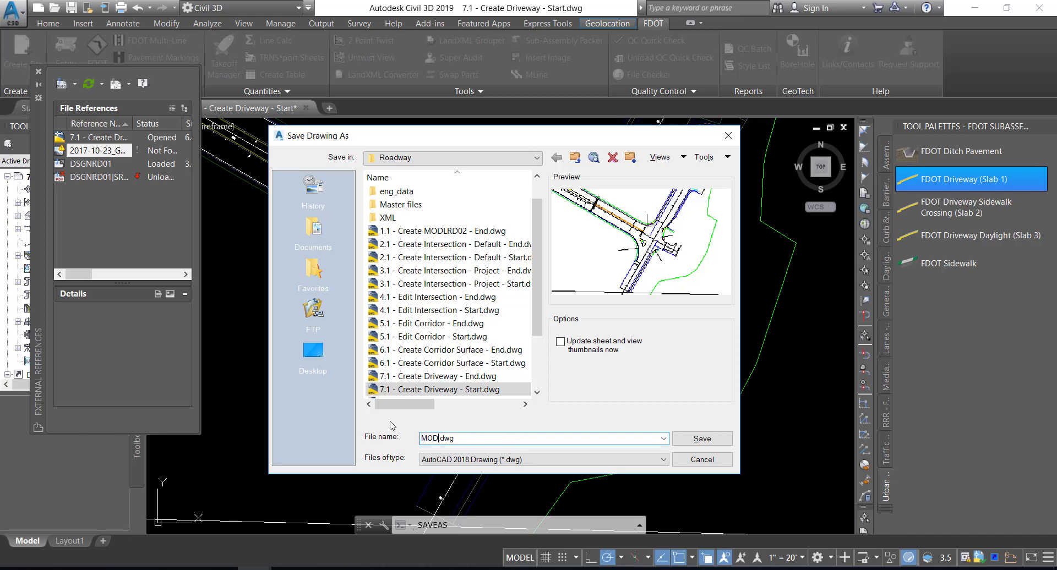
type("LRD04")
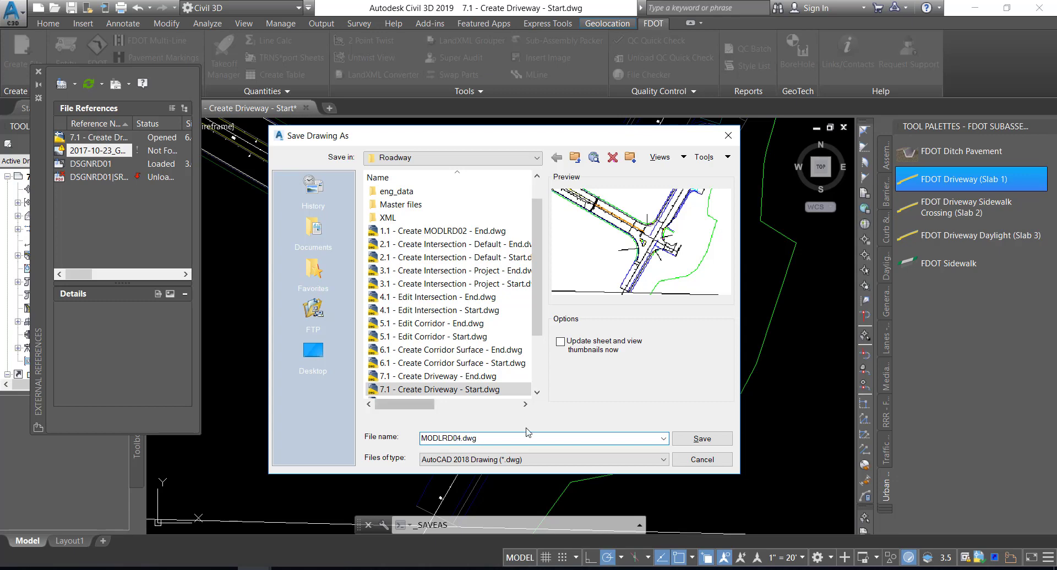
left_click(698, 439)
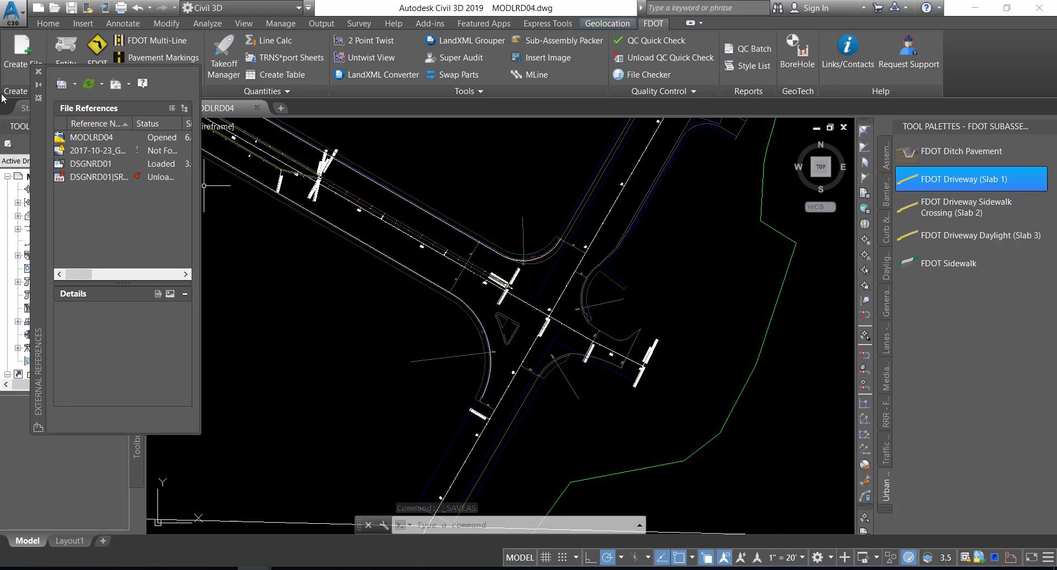
left_click_drag(38, 248, 288, 257)
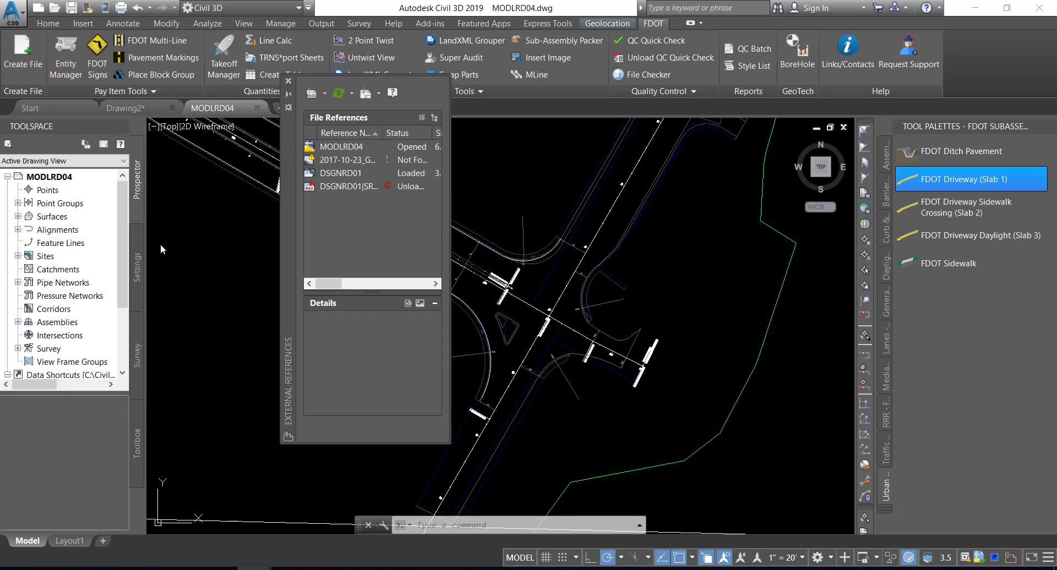
left_click_drag(122, 222, 121, 276)
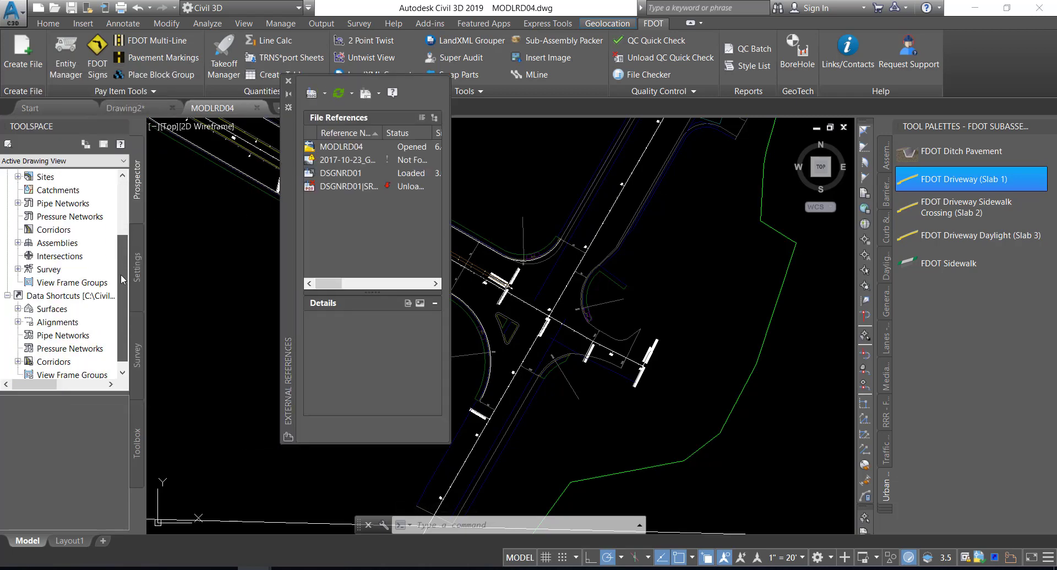
left_click(84, 297)
right_click(84, 298)
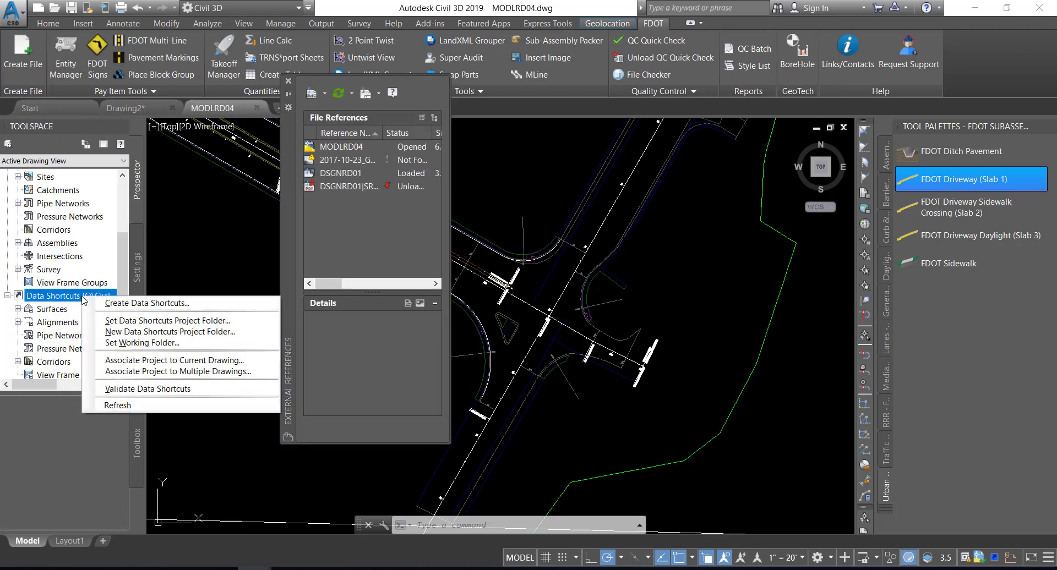
left_click(165, 360)
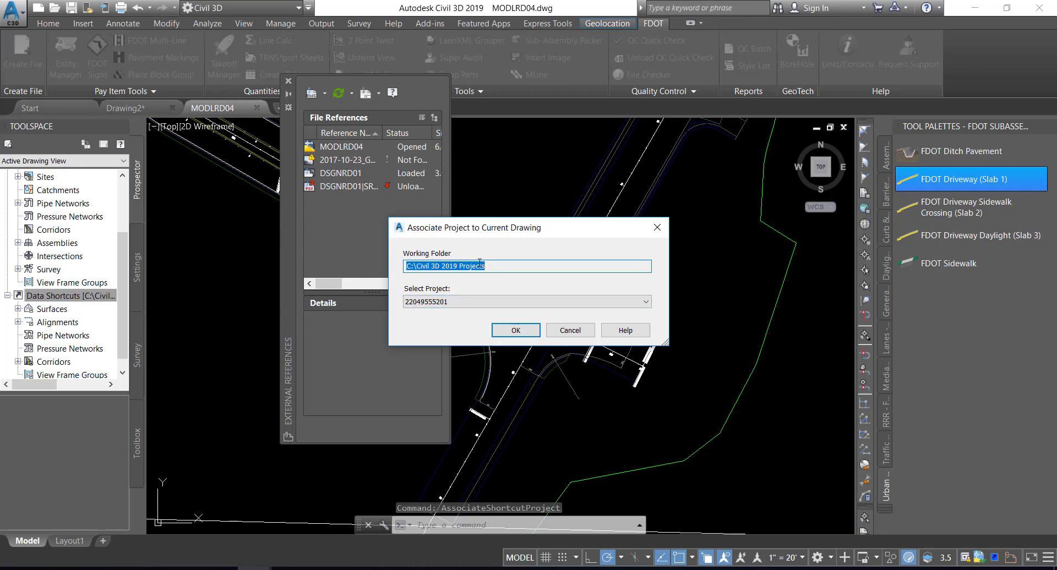
left_click(515, 331)
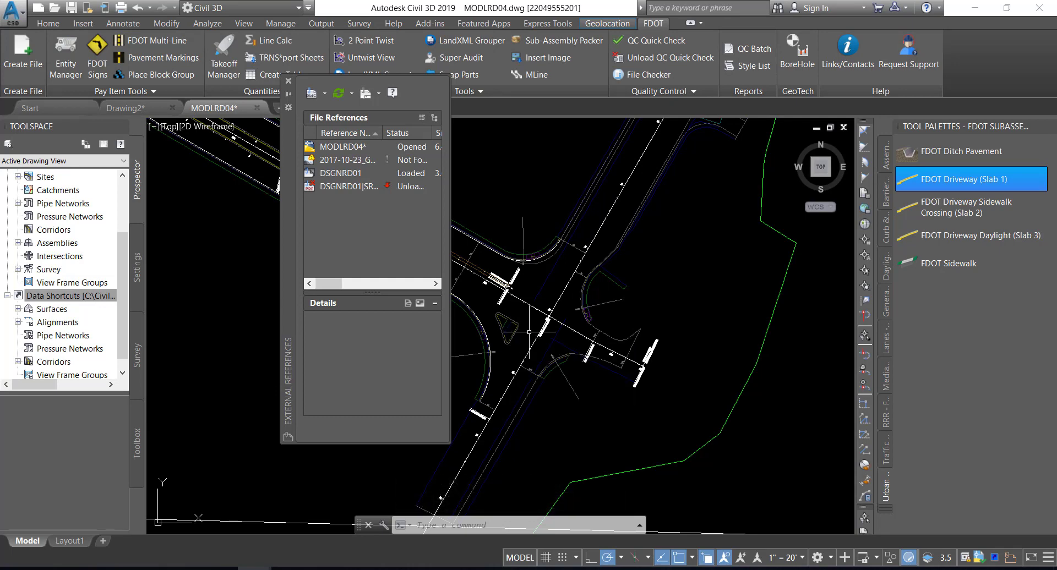
left_click(529, 332)
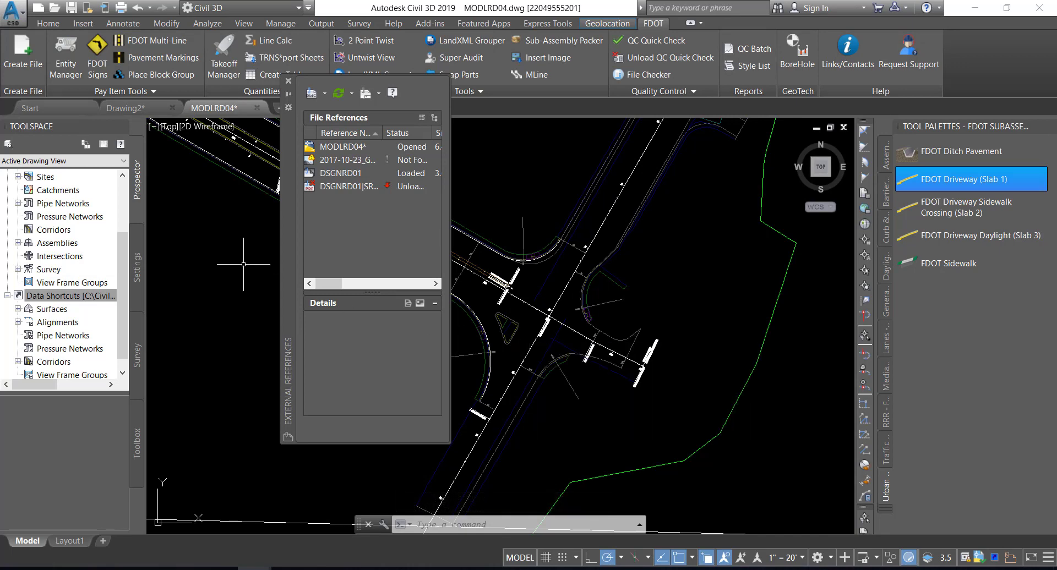
Restore the custom model view SR61 and US98 Intersection
left_click(169, 131)
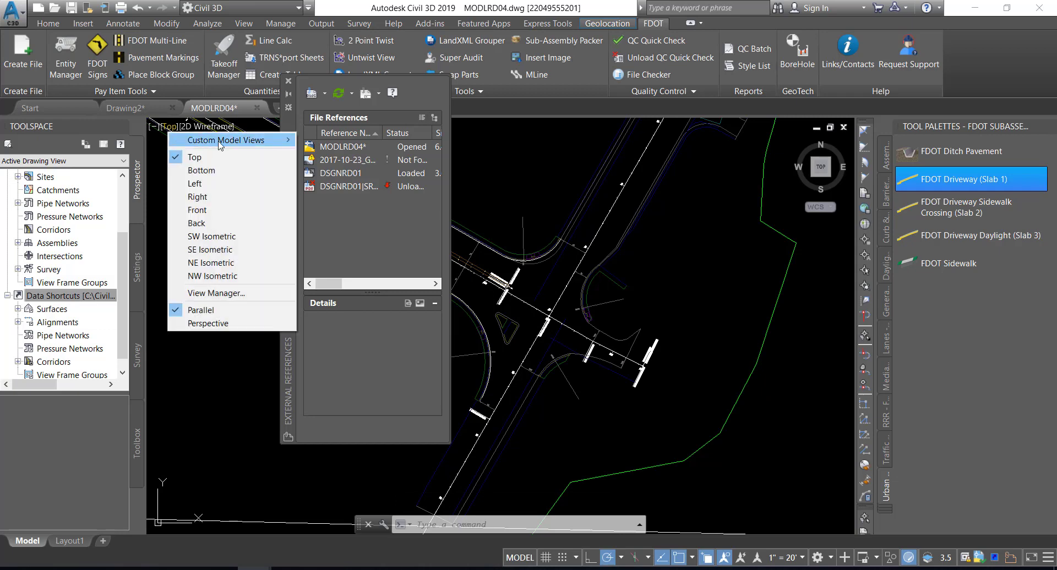
mouse_move(220, 145)
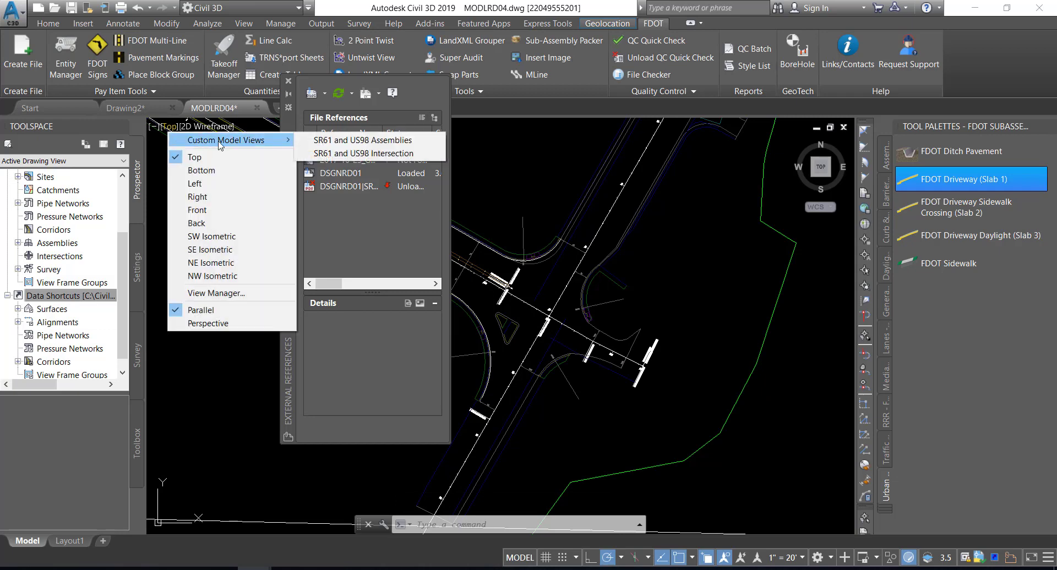
left_click(379, 154)
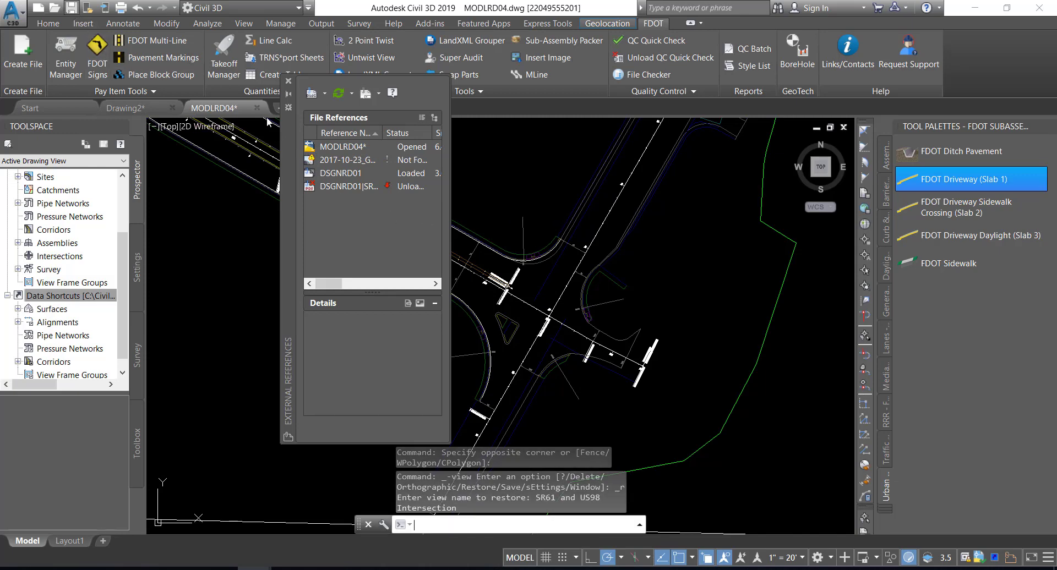
Save the drawing and close the external references list
key("ctrl+s")
left_click(288, 80)
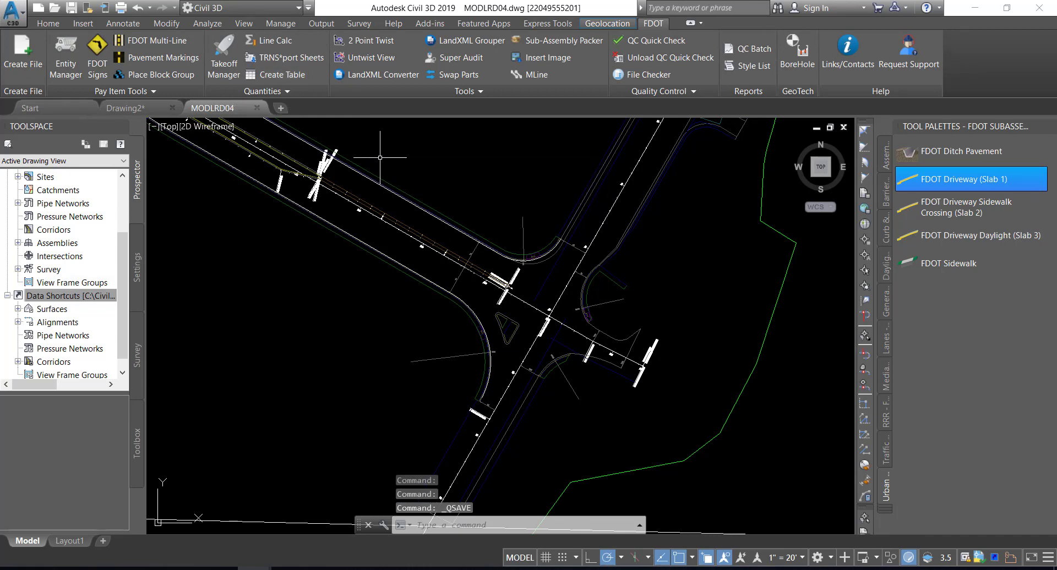
Switch the tool palettes to the FDOT Civil Blocks group
mouse_move(380, 157)
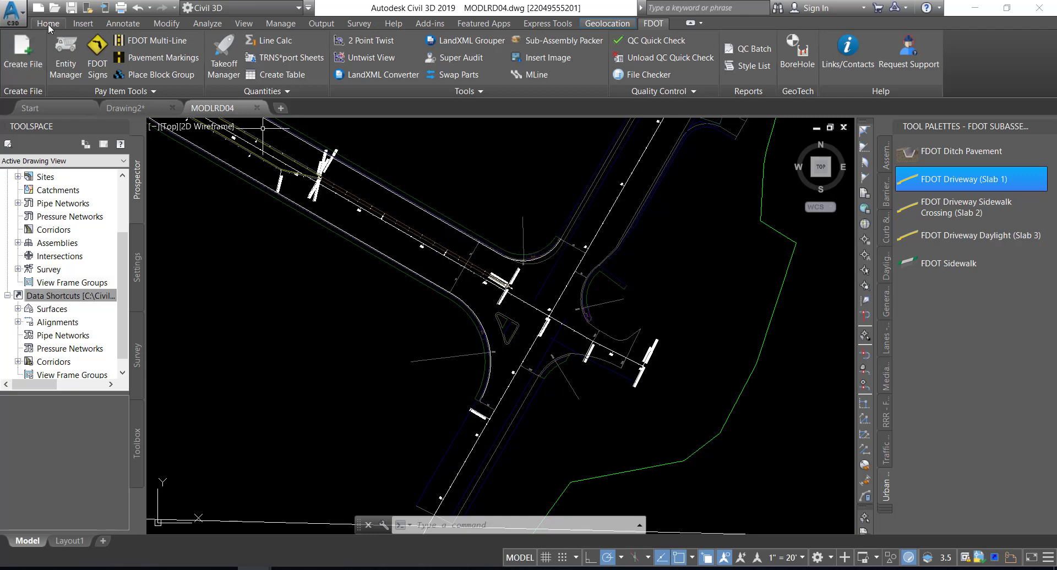
left_click(48, 24)
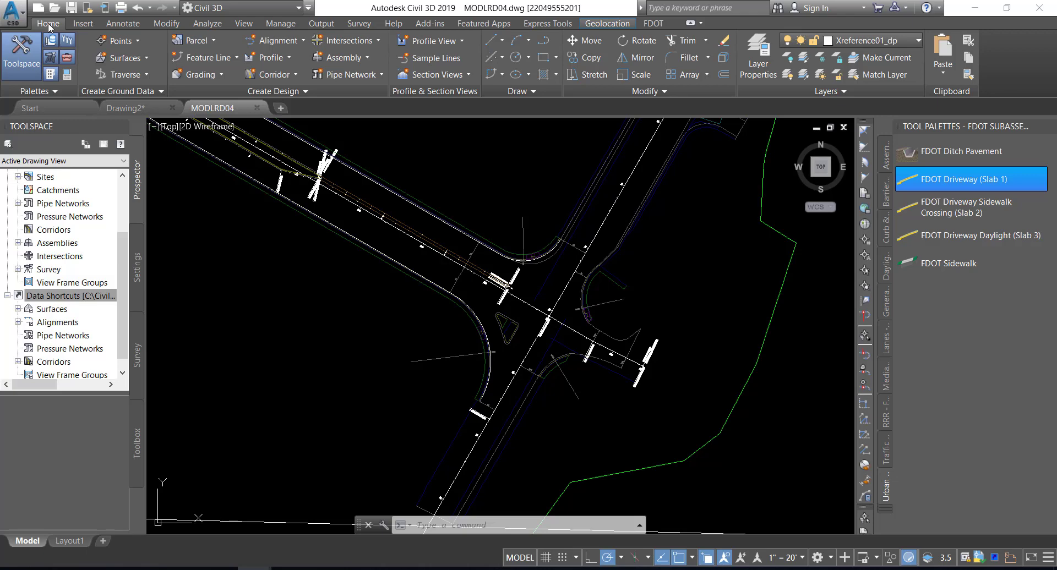
left_click(50, 74)
left_click(50, 74)
right_click(916, 127)
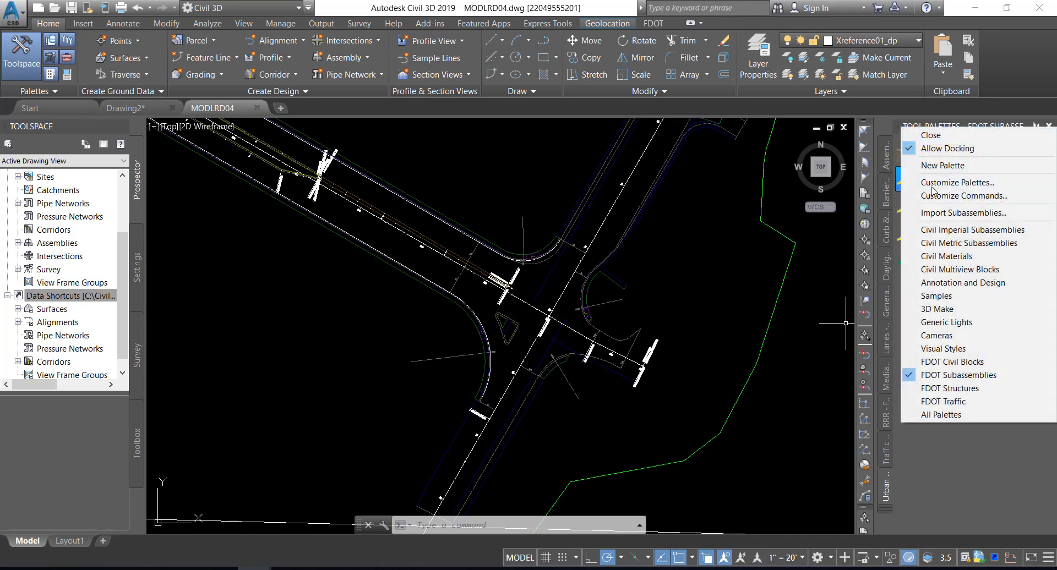
left_click(956, 364)
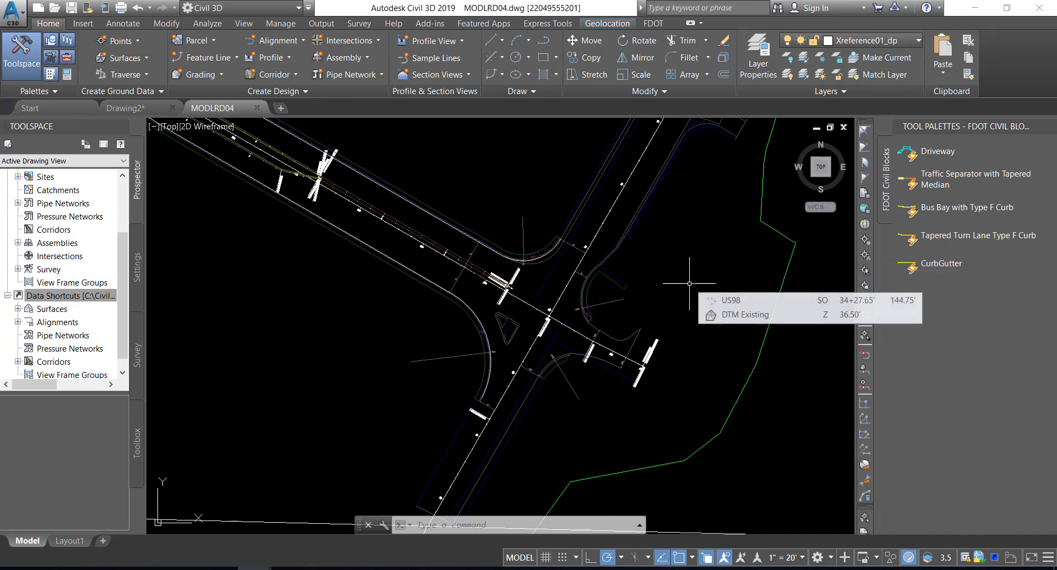
Try to place a Driveway block along the Alignment - PavtAsphalt LT edge of pavement near station 702, and undo the placement
mouse_move(687, 282)
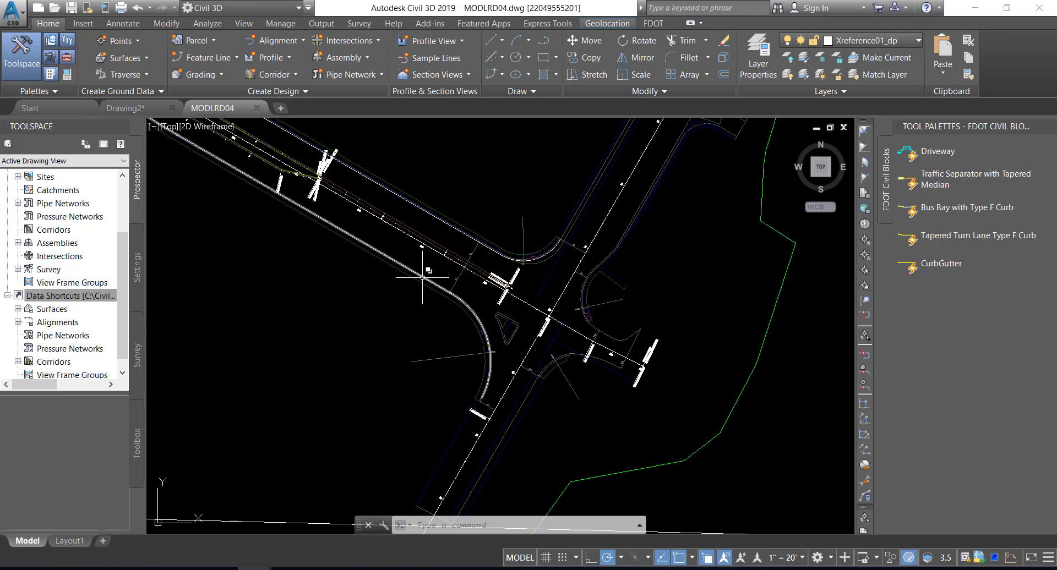
mouse_move(422, 277)
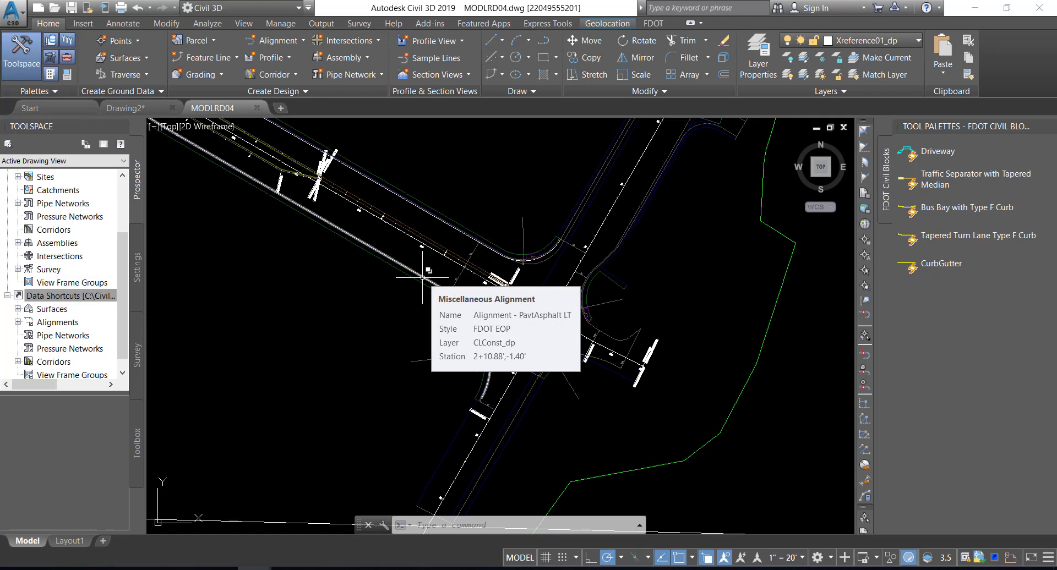
scroll(415, 264, "up", 6)
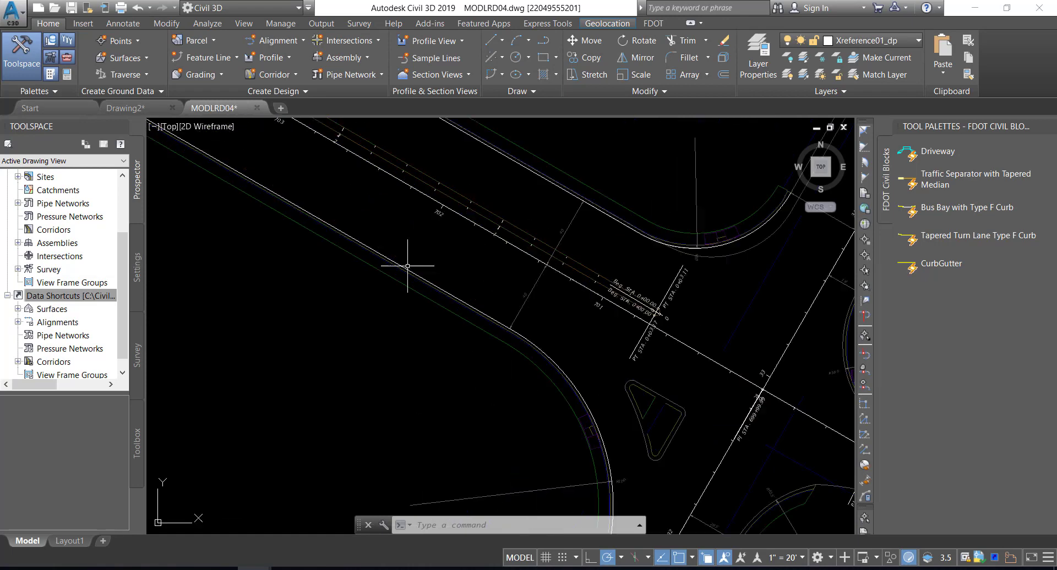
middle_click_drag(409, 255, 492, 373)
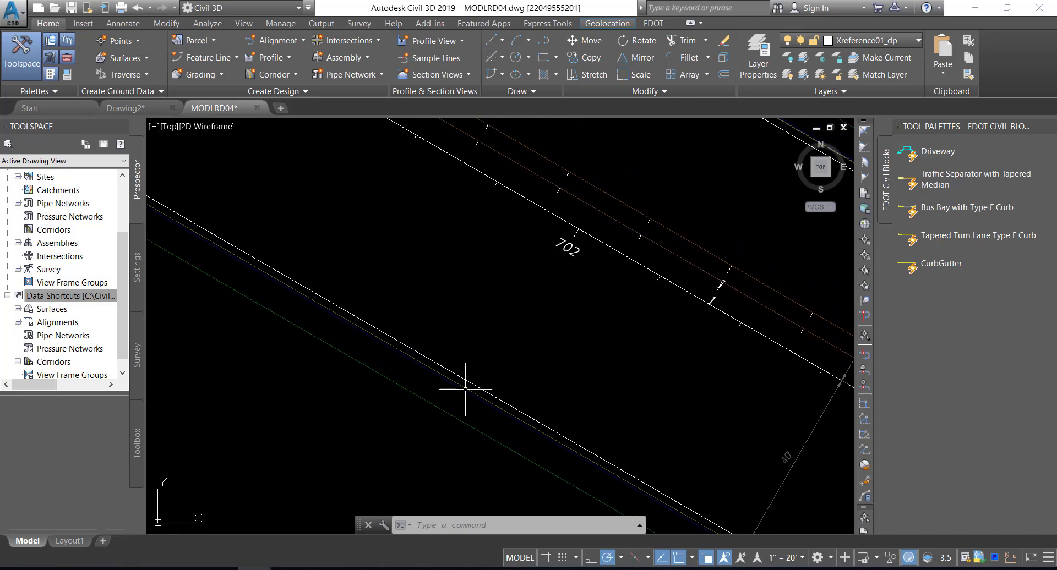
left_click(924, 157)
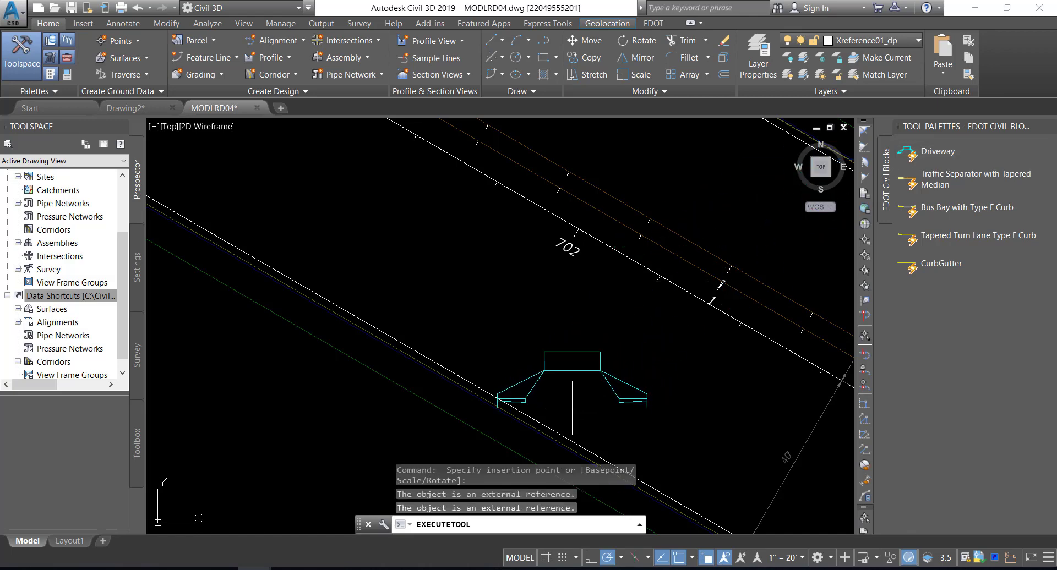
scroll(496, 319, "down", 2)
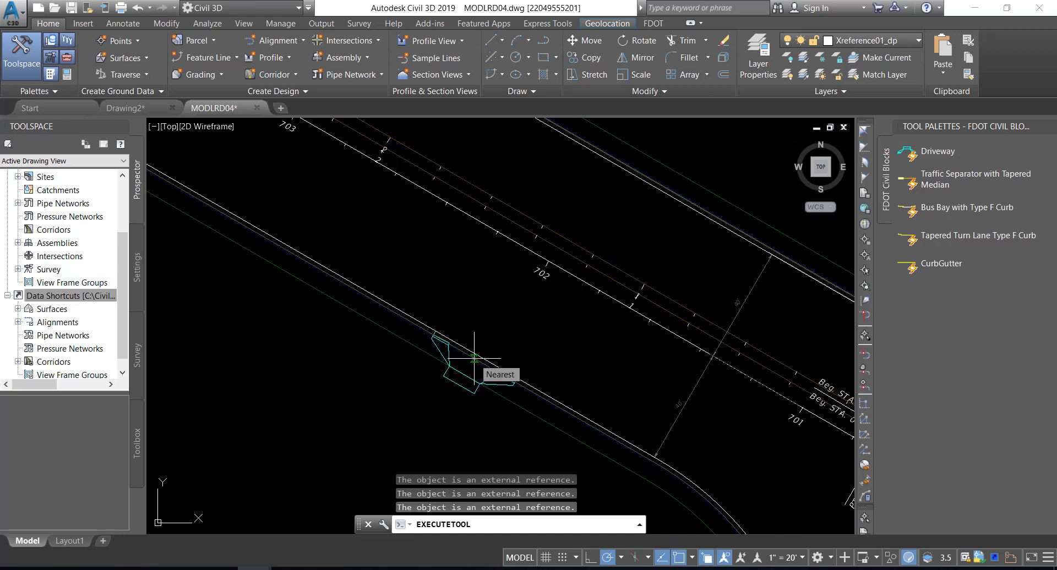
left_click(474, 358)
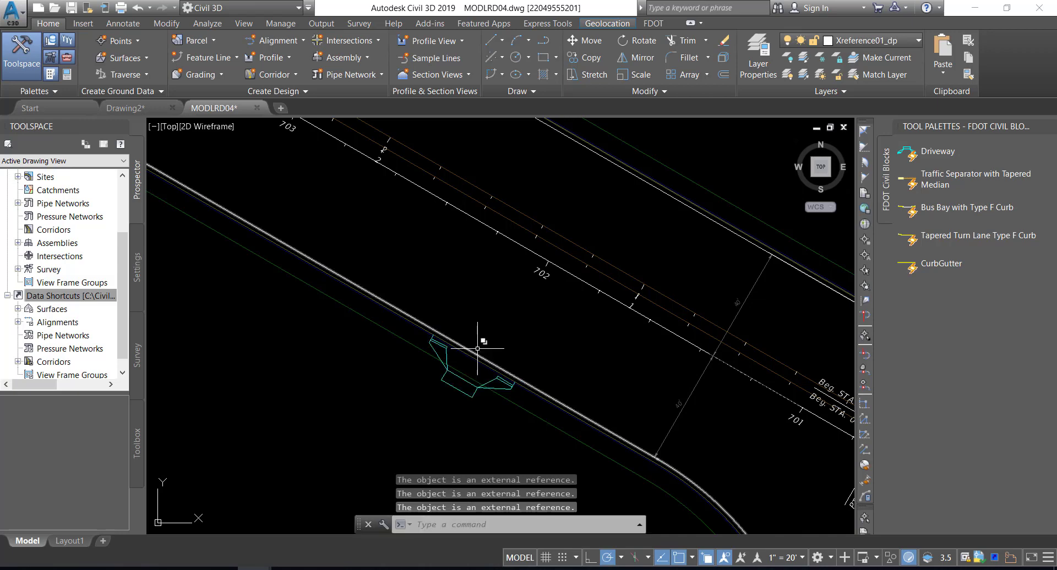
left_click(138, 8)
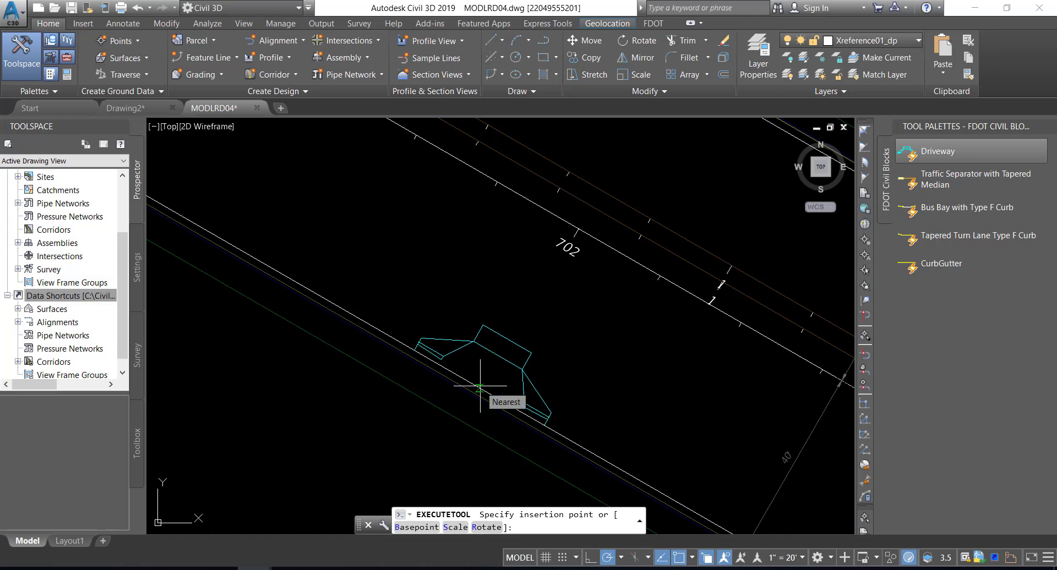
Insert the Driveway block on the Alignment - PavtAsphalt LT edge near station 702 and flip it to the outer side of the road
left_click(480, 386)
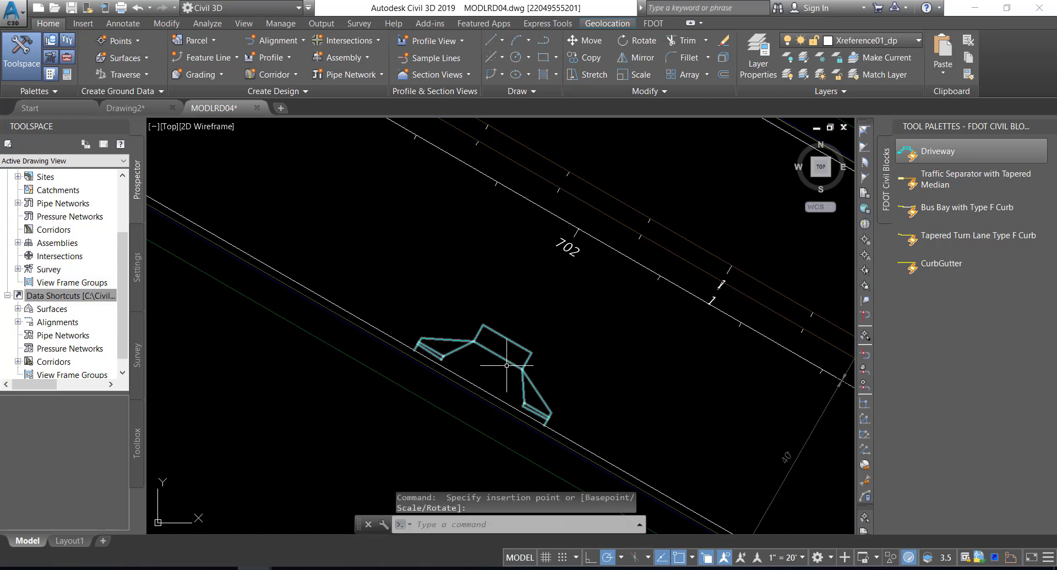
left_click(492, 354)
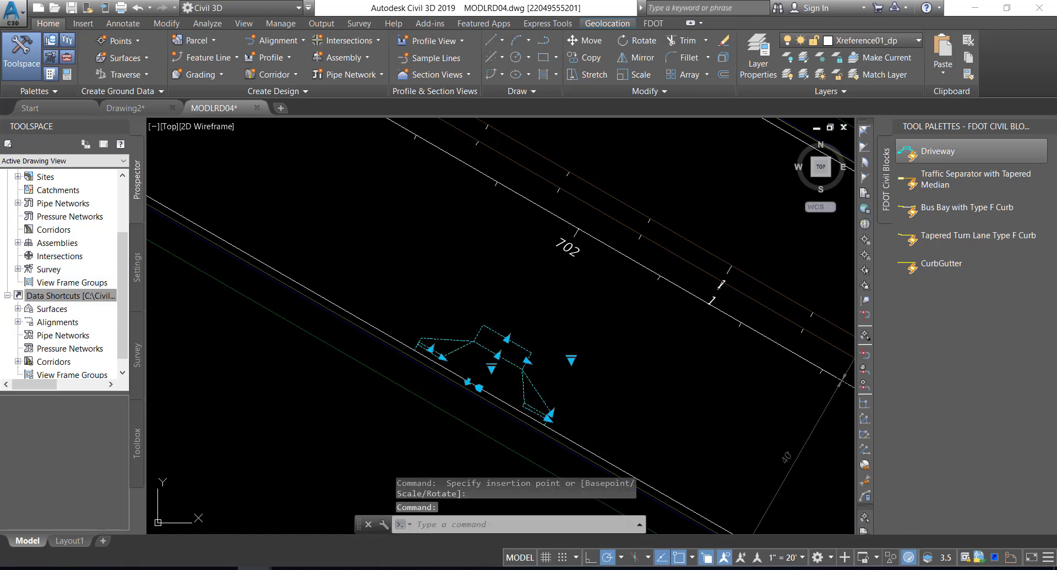
left_click(467, 381)
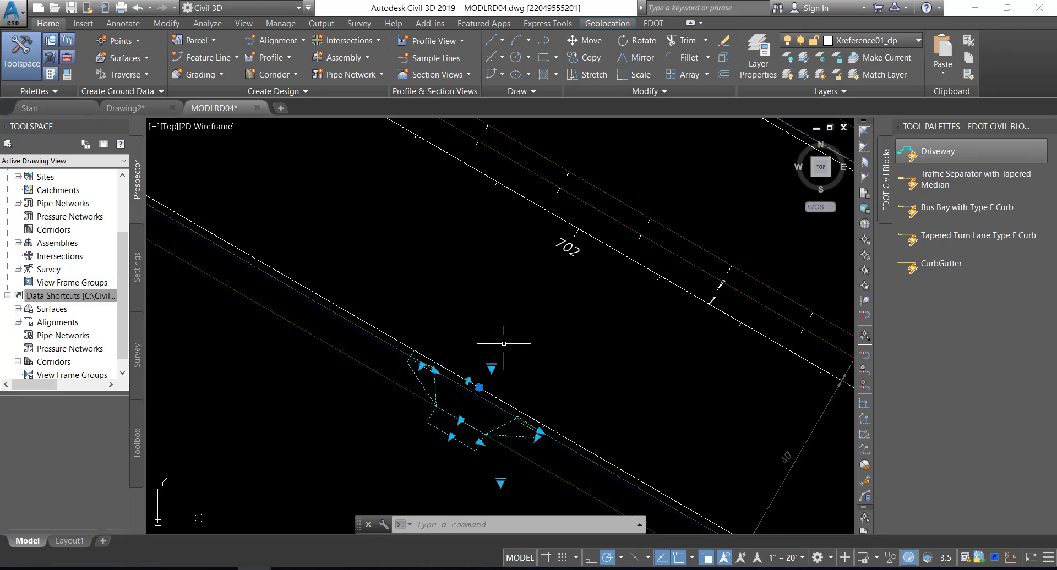
Set the driveway block's type to G15 and its visibility state to Corridor Modeling
middle_click_drag(504, 343, 497, 320)
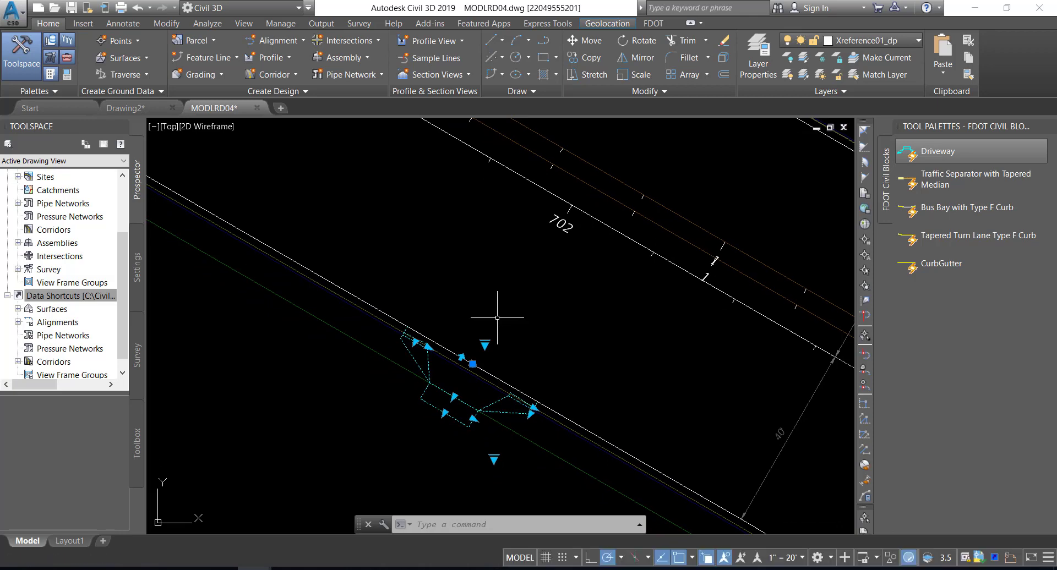
mouse_move(497, 317)
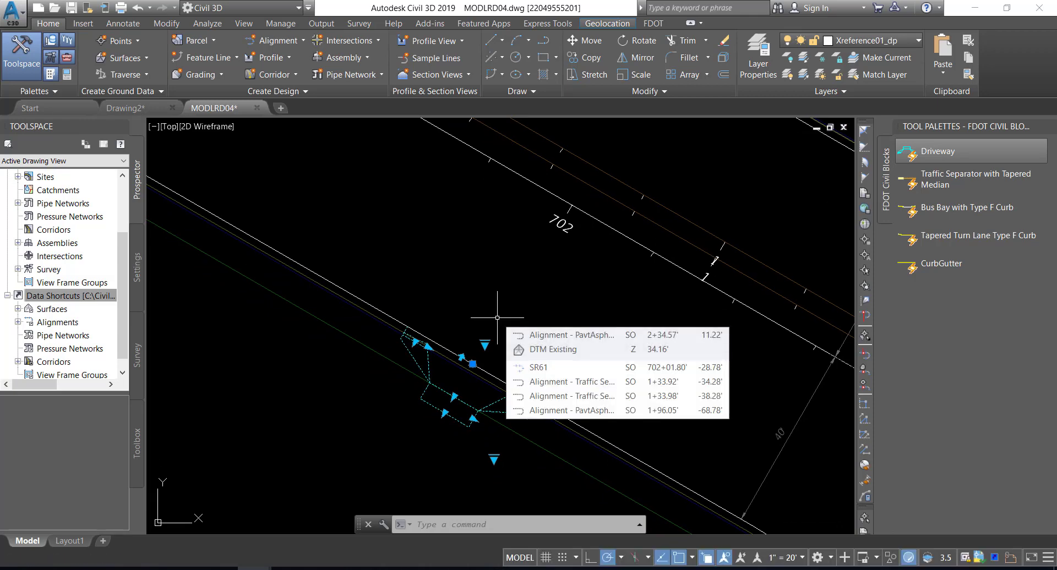
left_click(484, 346)
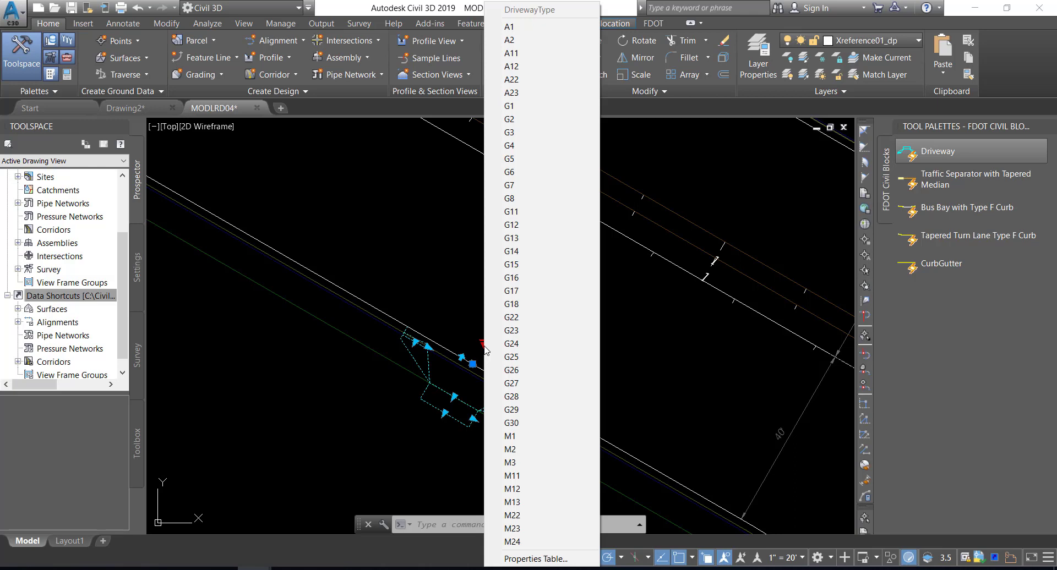
left_click(512, 264)
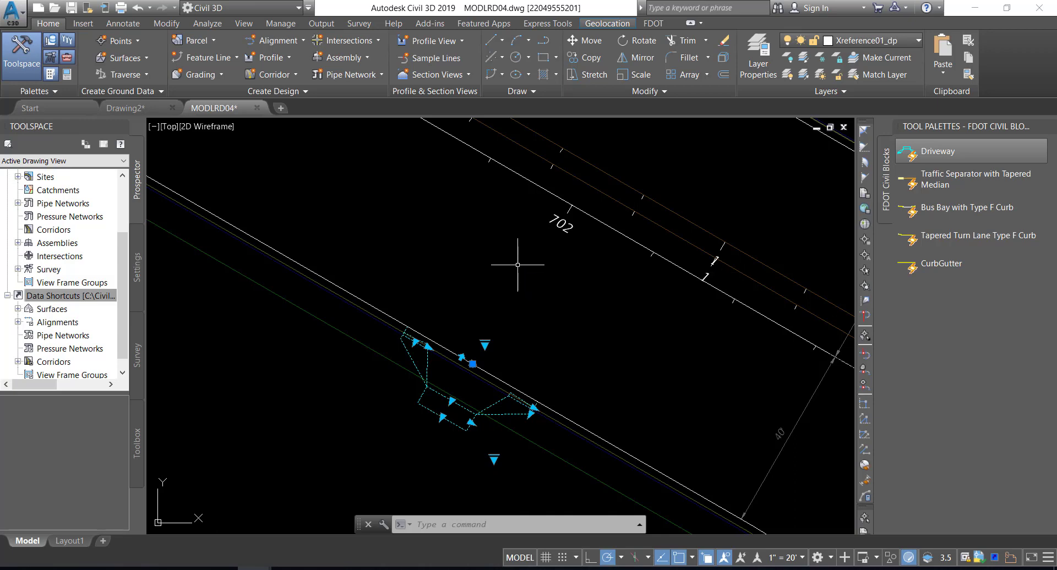
left_click(494, 458)
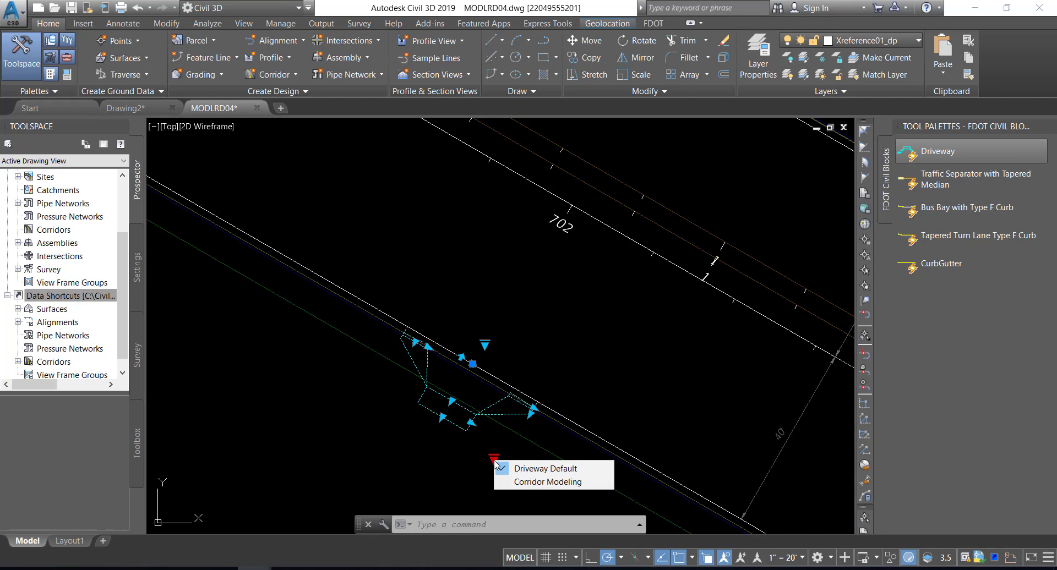
left_click(525, 483)
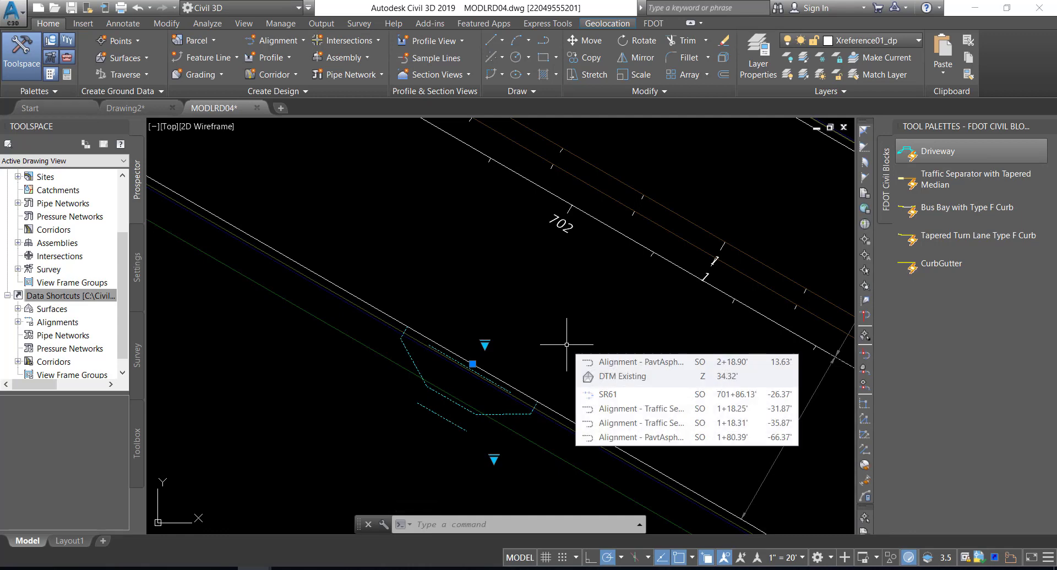
Explode the driveway block into separate linework
type("EXPLODE")
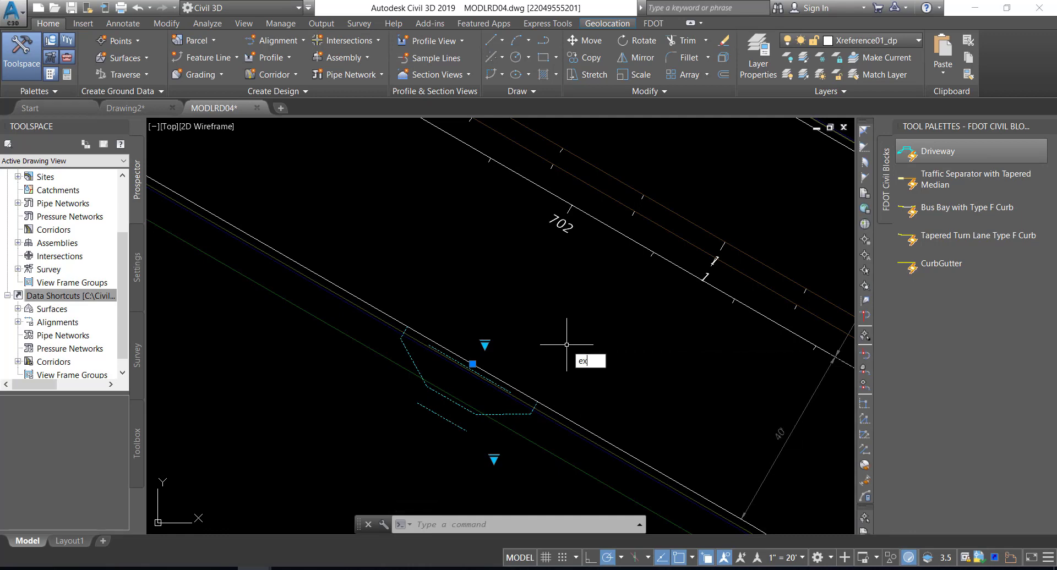
key("Return")
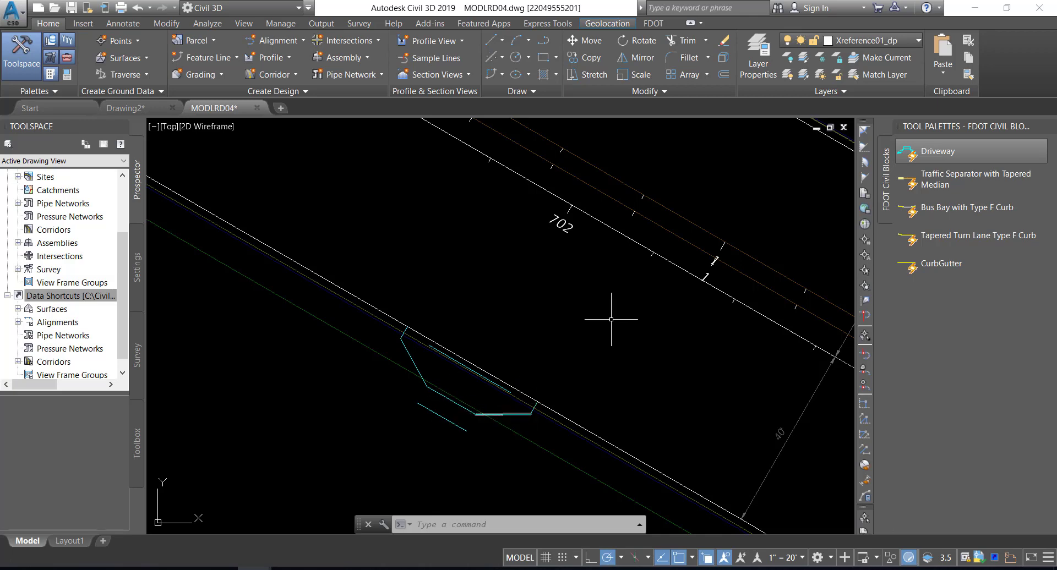
left_click(120, 8)
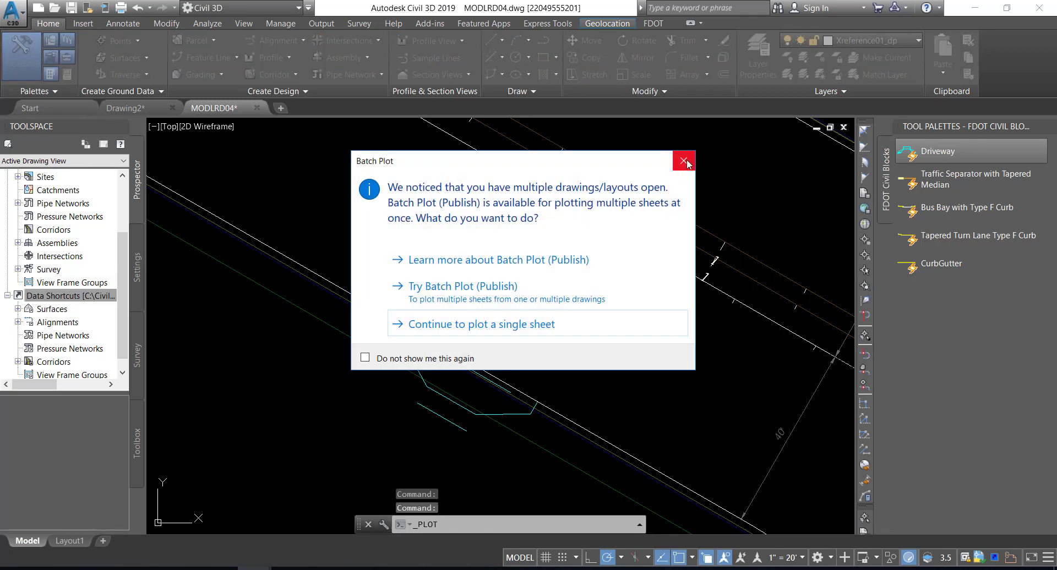
left_click(684, 162)
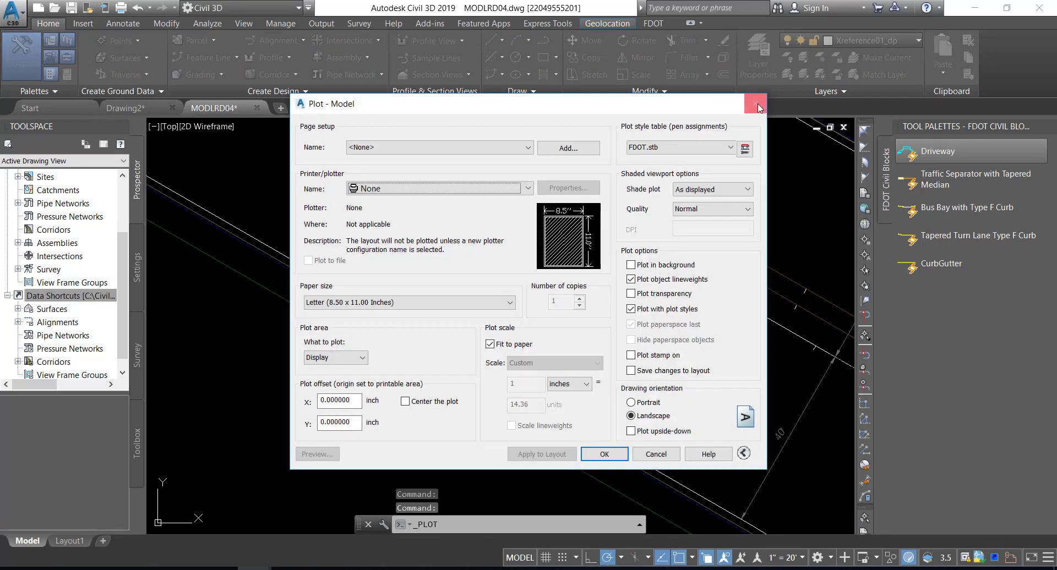
left_click(758, 106)
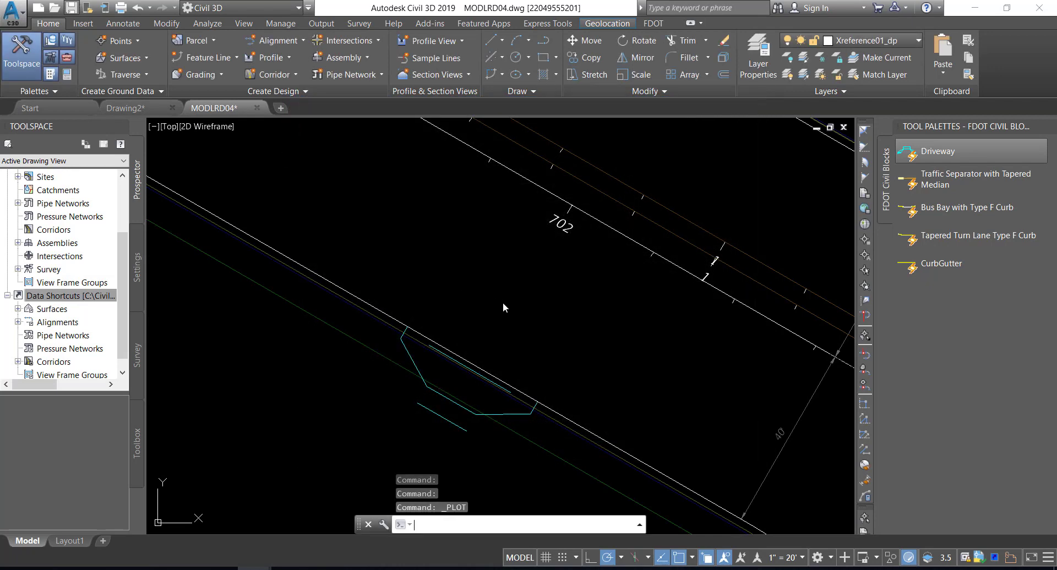
Save the drawing and switch the tool palettes to the FDOT Subassemblies group
key("ctrl+s")
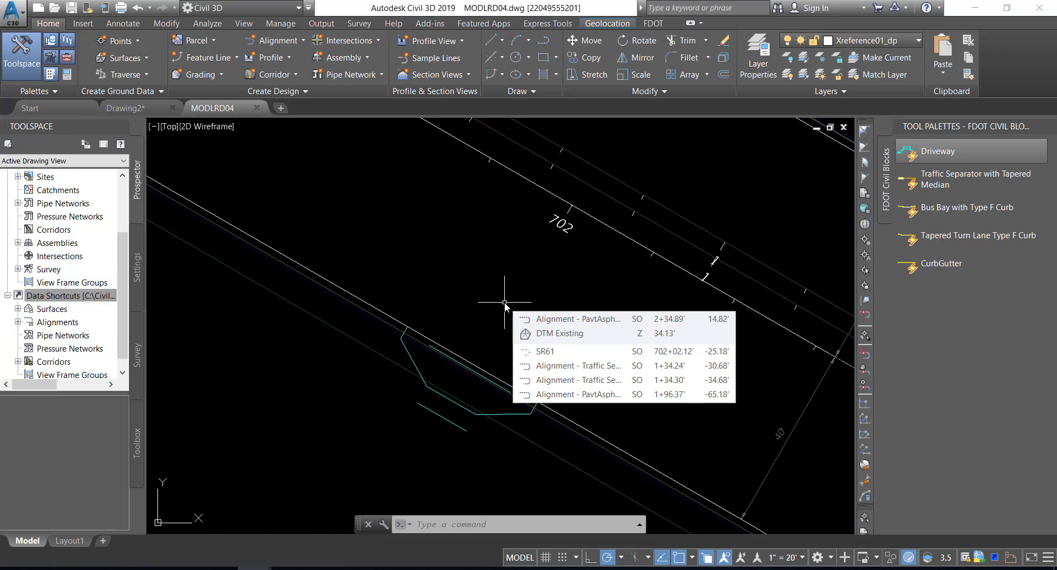
right_click(930, 127)
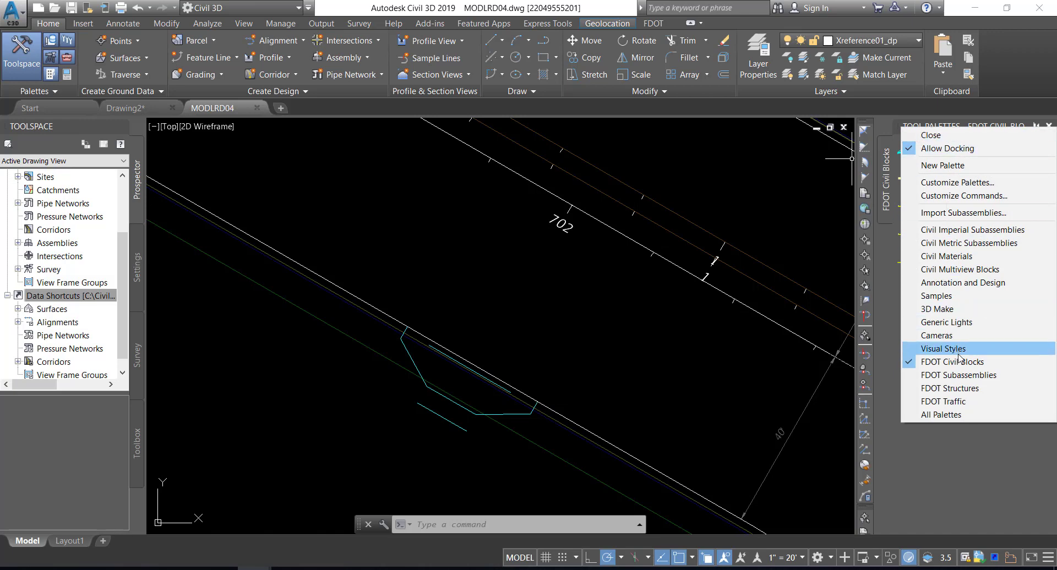
left_click(954, 375)
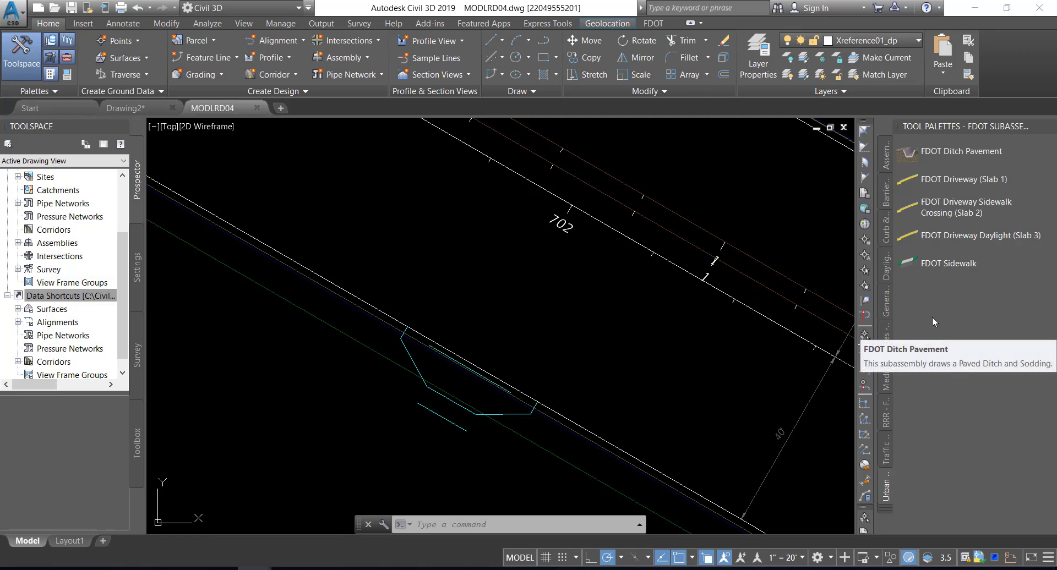
Open the help for the FDOT Driveway (Slab 1) subassembly and examine its slab layout and cross-section diagrams in the FDOT Driveway topic
right_click(933, 183)
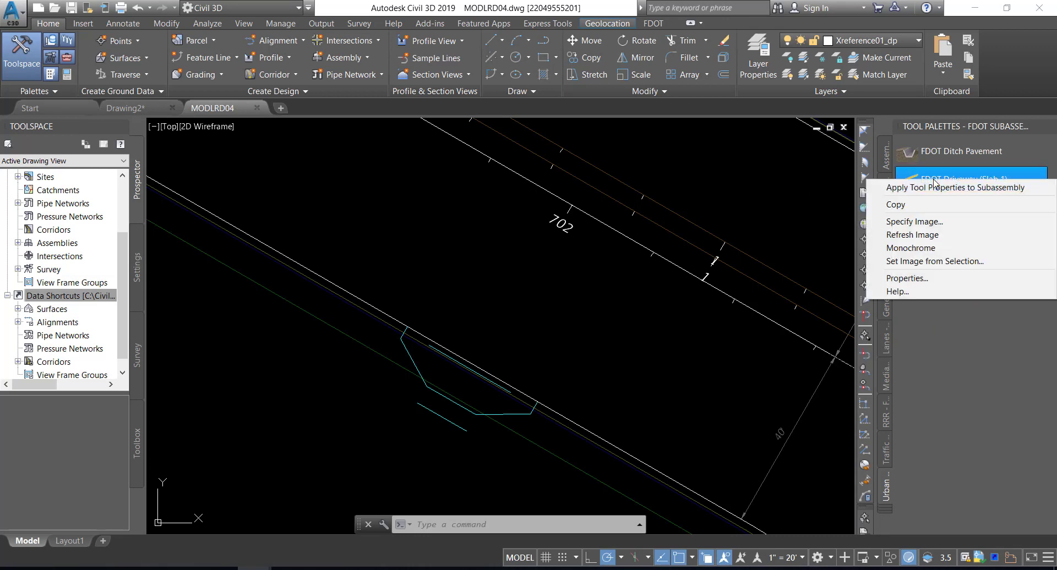
left_click(927, 293)
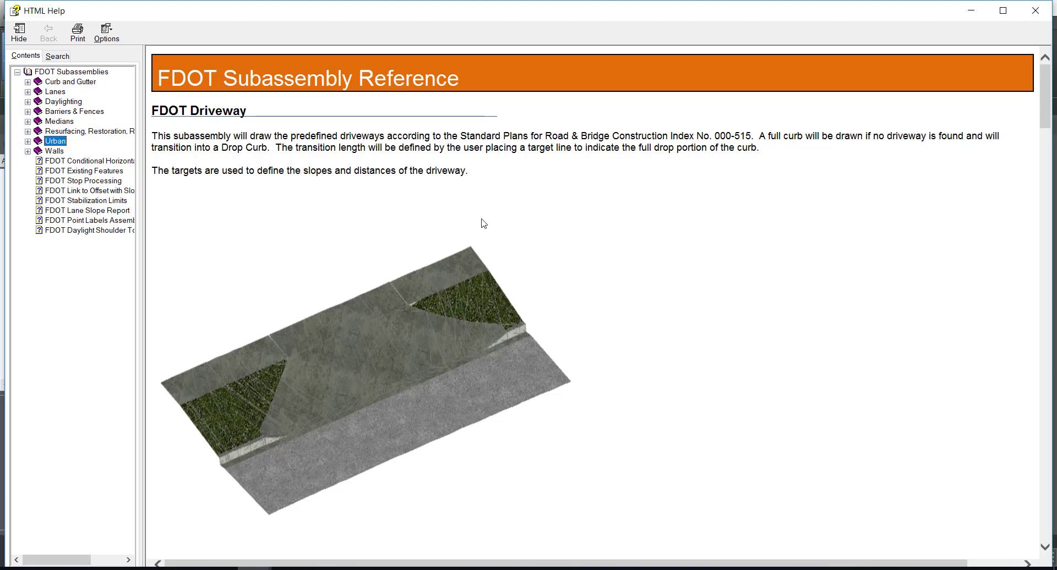
left_click(27, 142)
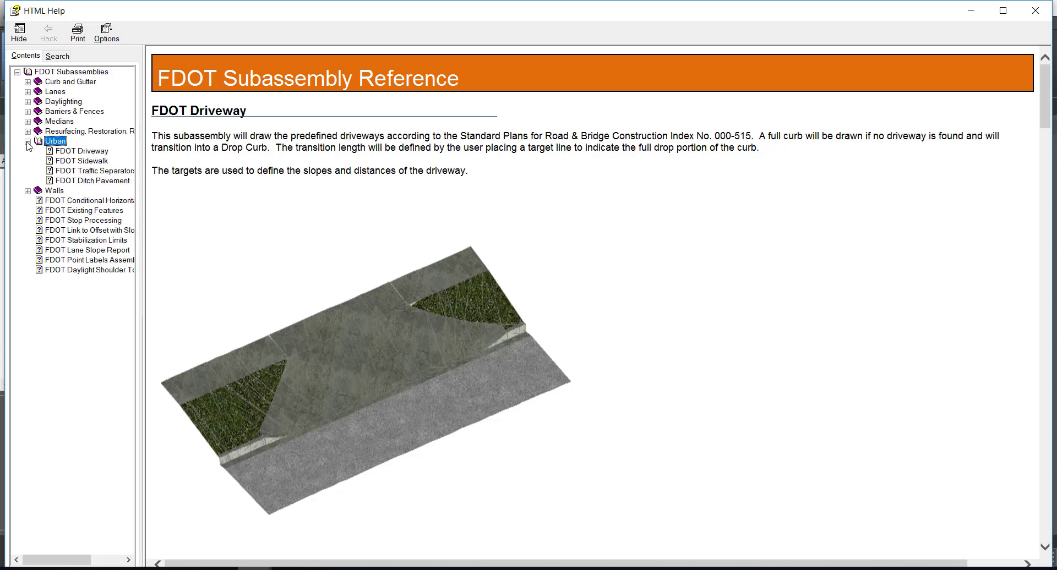
left_click(81, 151)
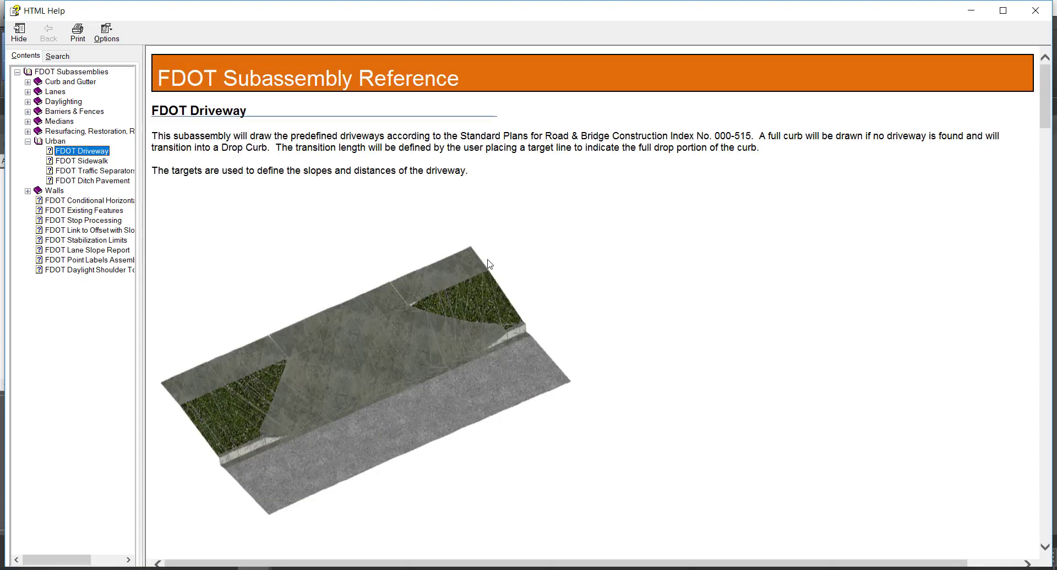
scroll(489, 263, "down", 10)
scroll(489, 265, "up", 4)
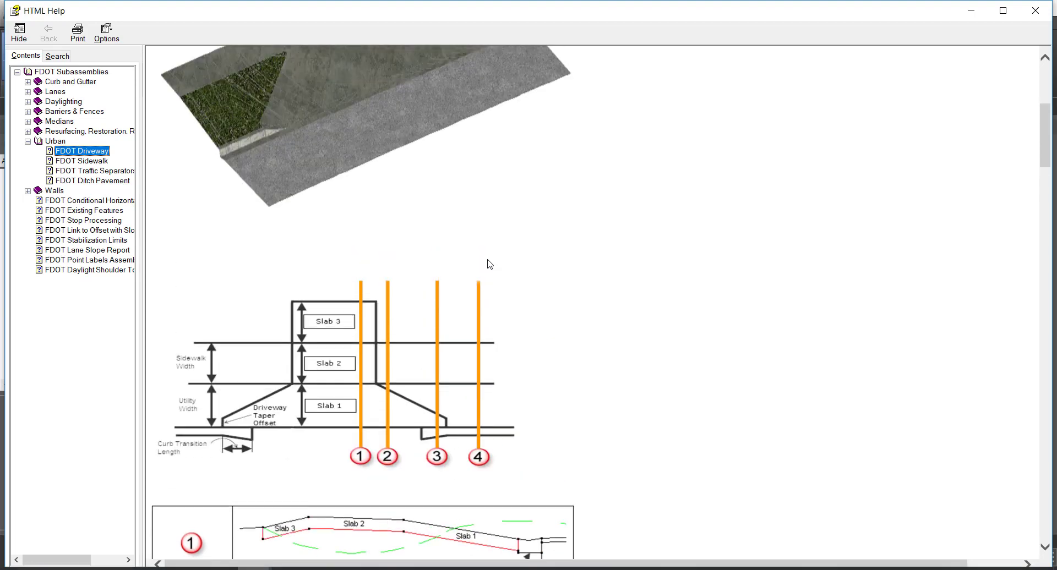
scroll(485, 263, "down", 3)
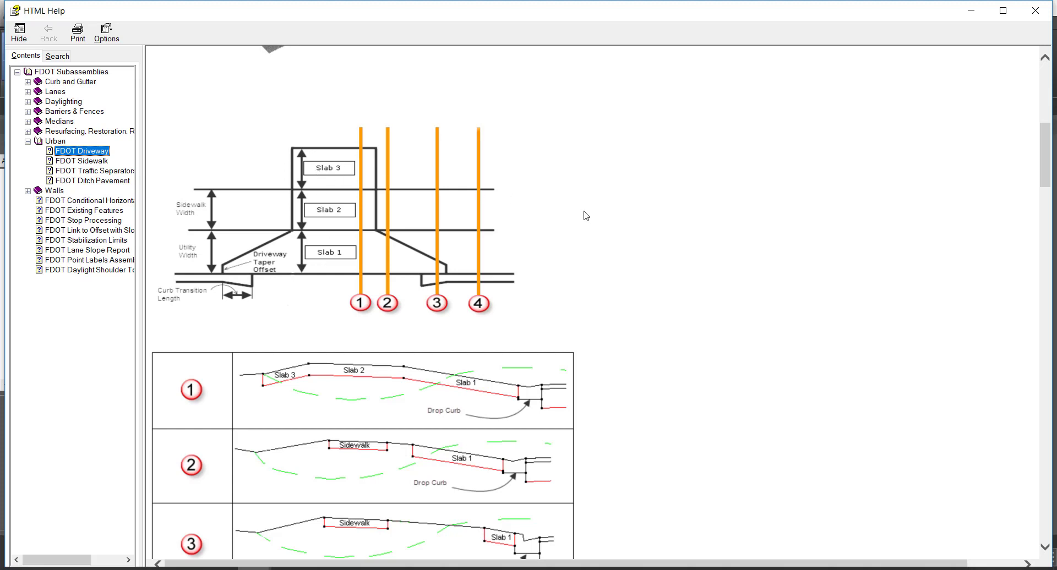
scroll(587, 216, "down", 3)
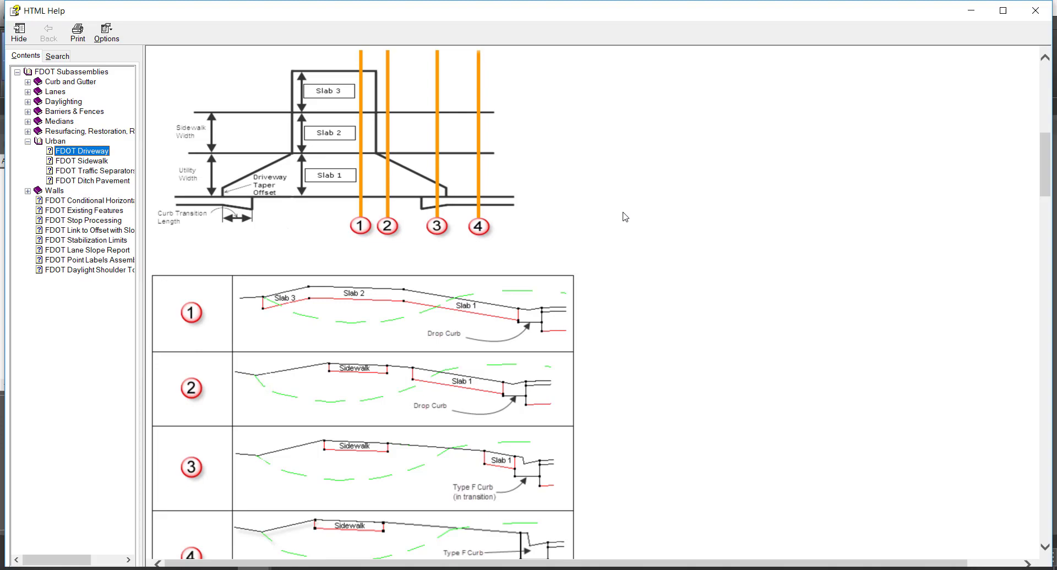
Examine the cross-sections, input parameters and target line requirements for Slabs 1 to 3 in the FDOT Driveway help topic, and close the help
scroll(625, 217, "down", 15)
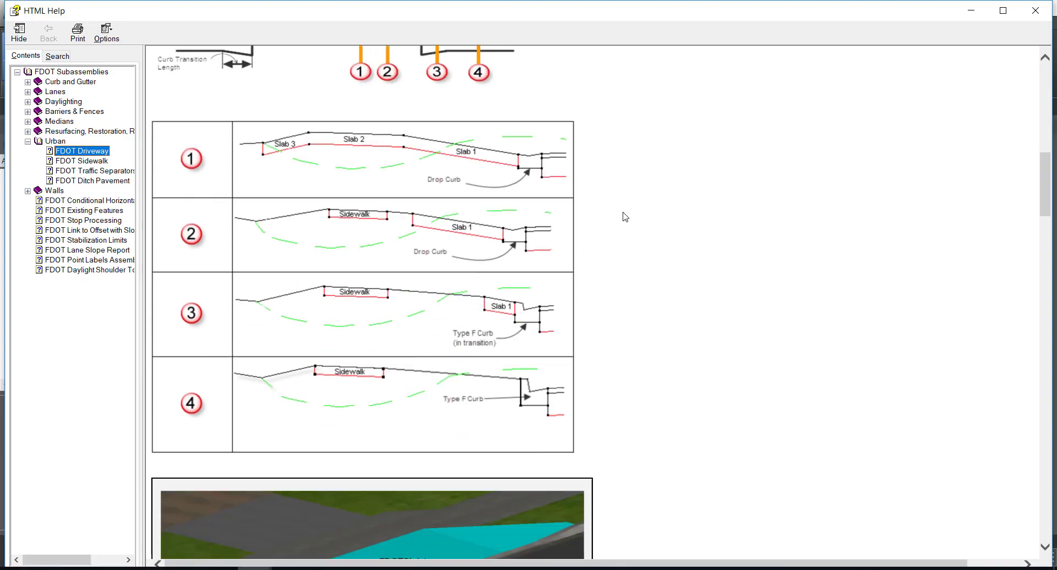
scroll(625, 217, "down", 3)
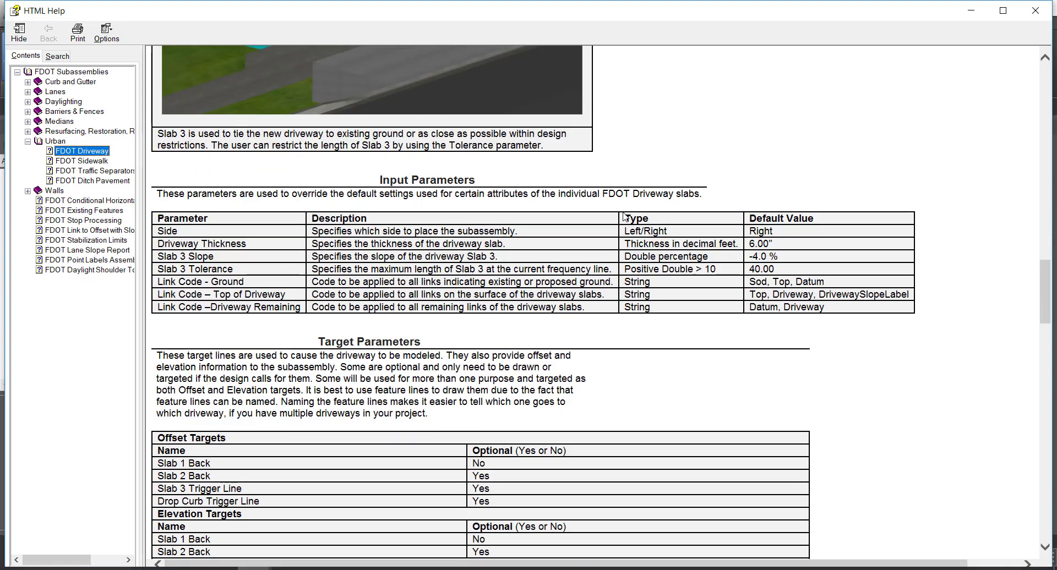
scroll(625, 217, "down", 3)
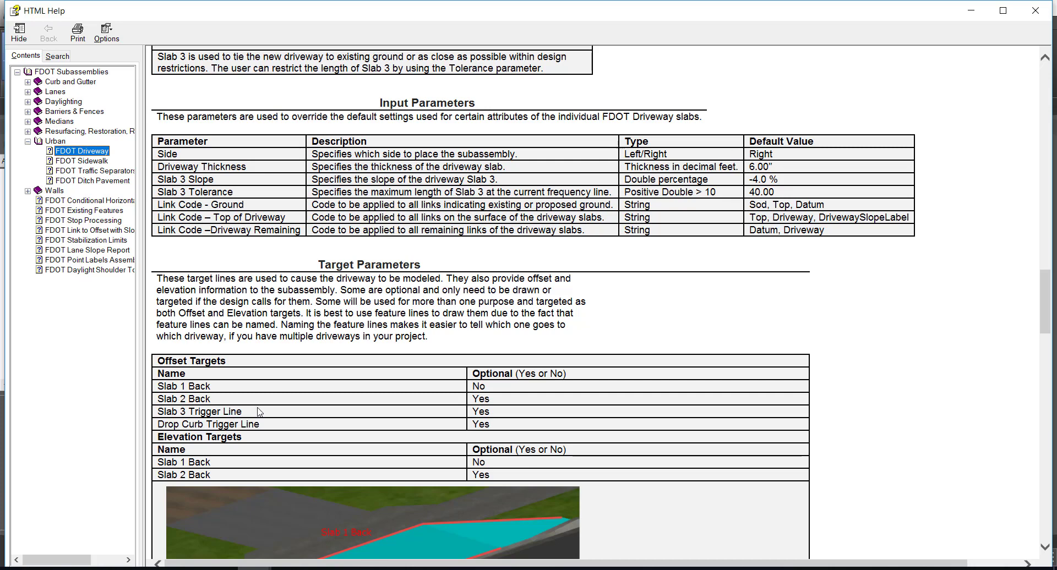
scroll(257, 410, "down", 4)
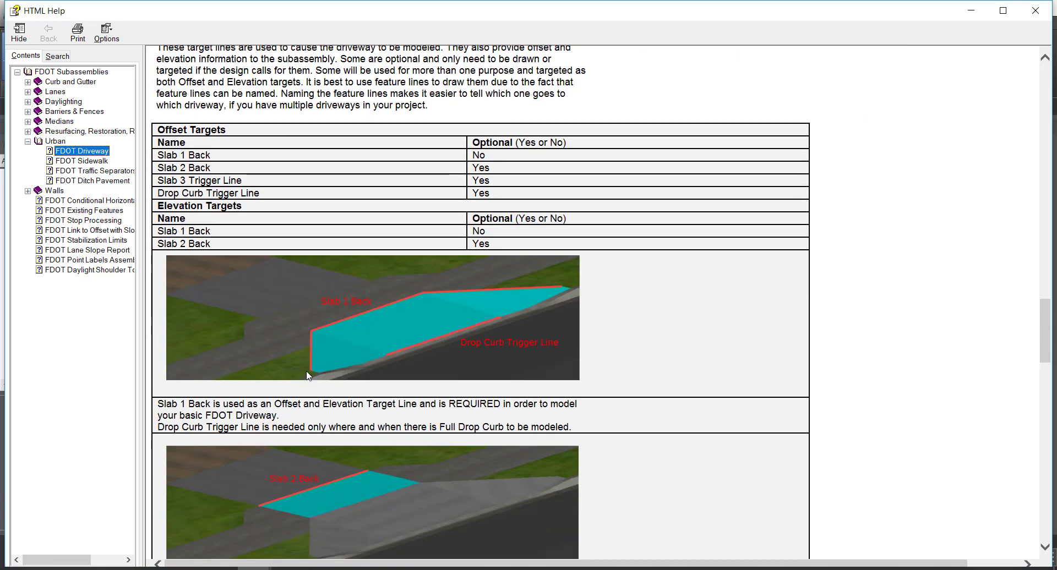
scroll(307, 373, "down", 3)
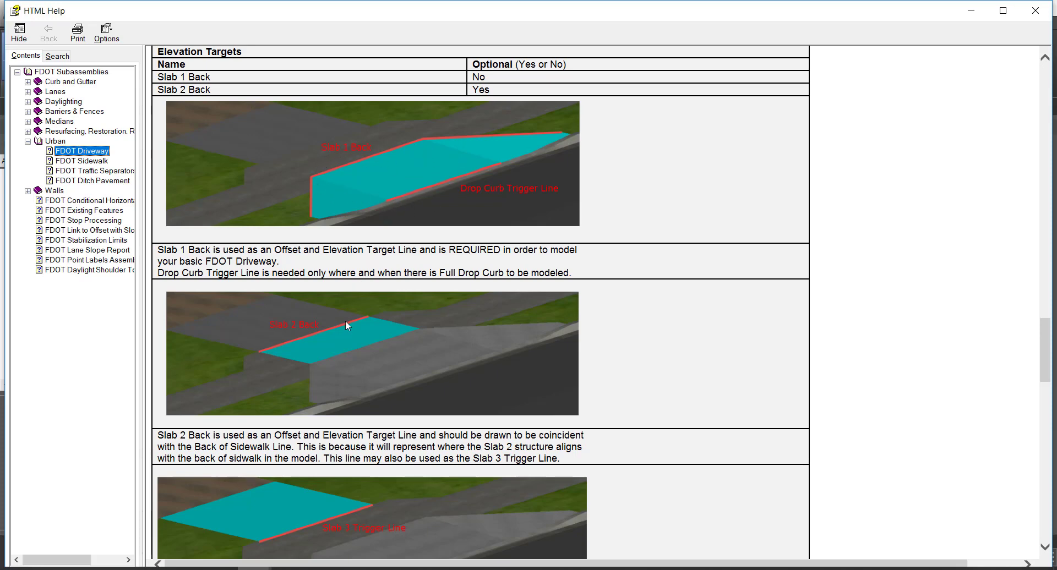
scroll(372, 301, "down", 1)
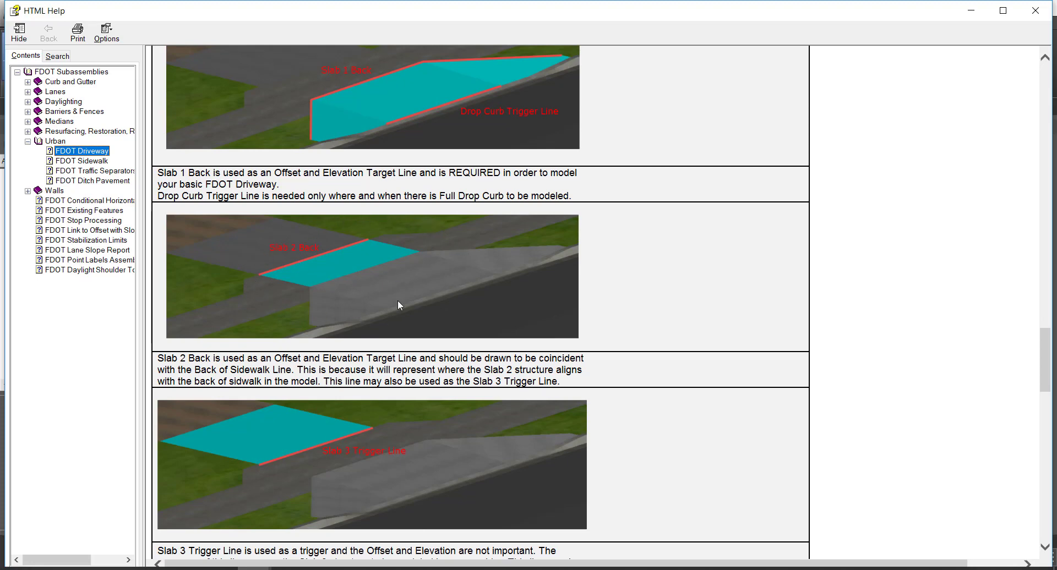
scroll(397, 303, "down", 3)
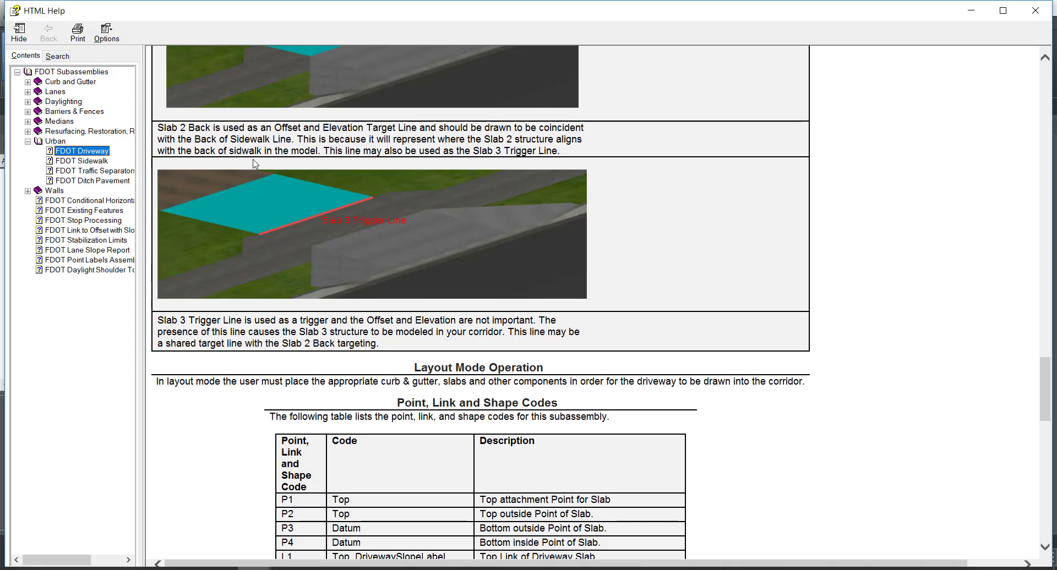
scroll(255, 164, "up", 7)
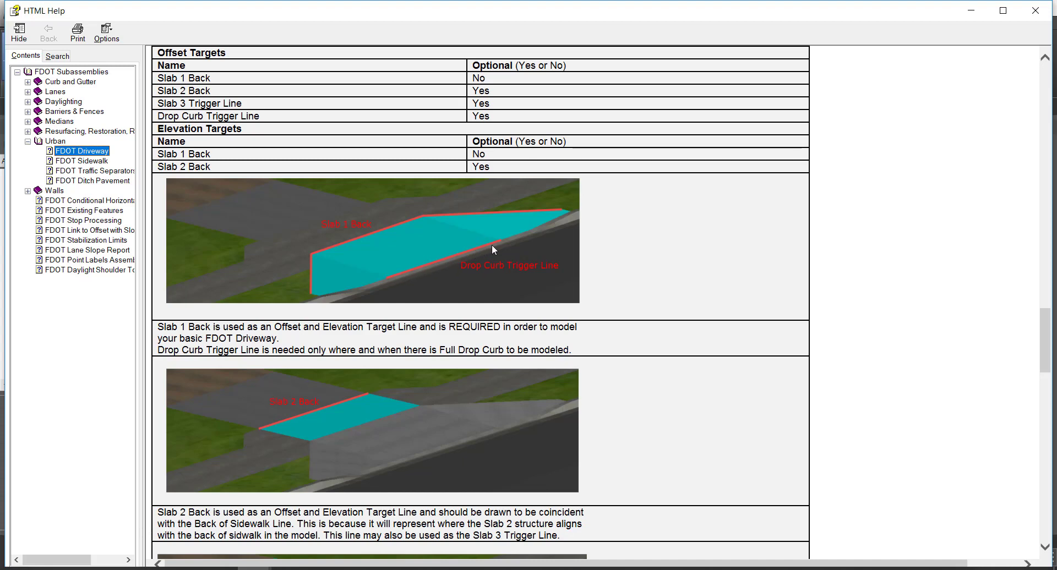
scroll(492, 245, "down", 3)
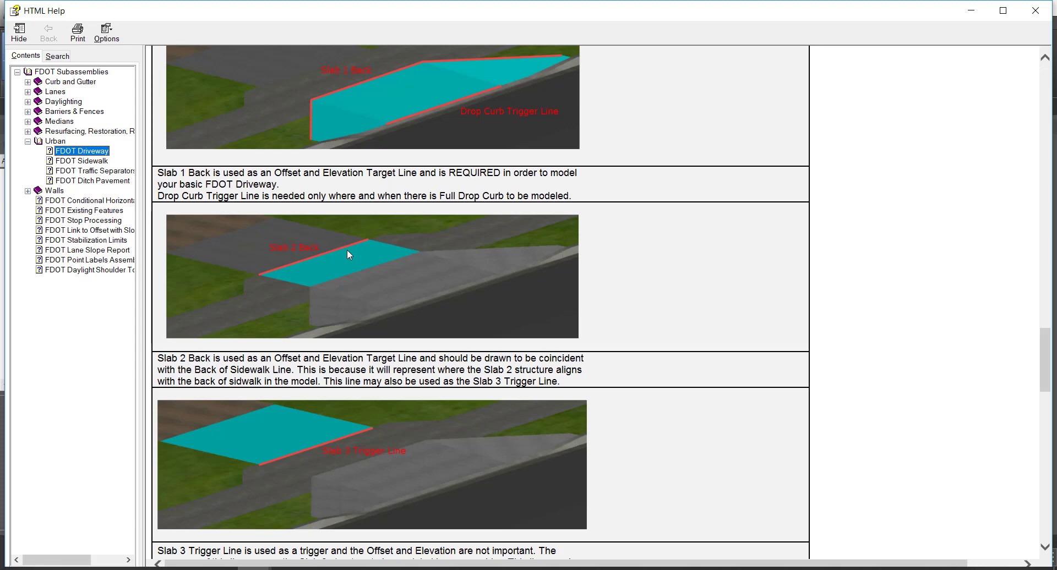
scroll(348, 252, "down", 5)
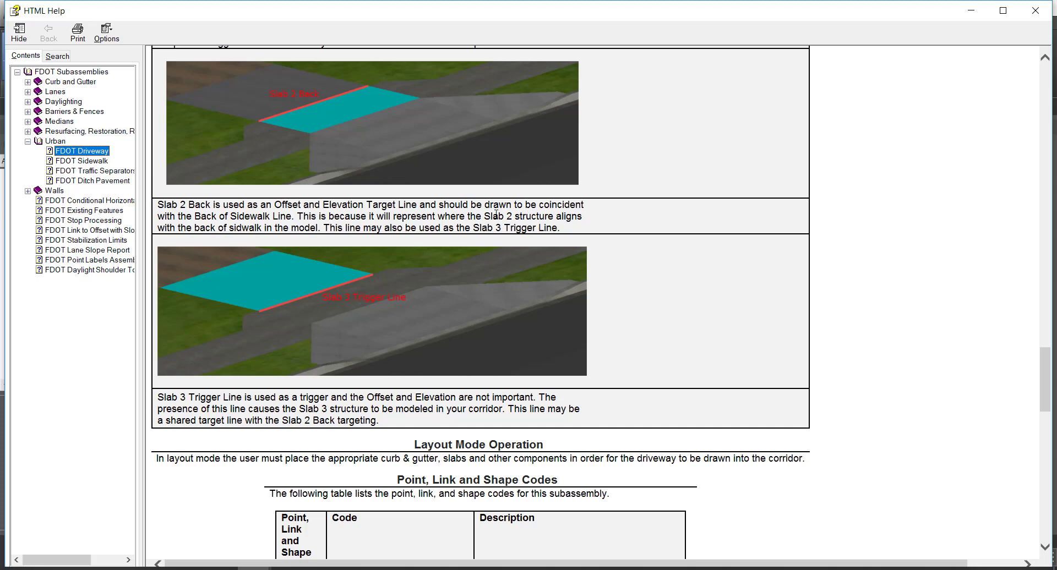
left_click(1034, 15)
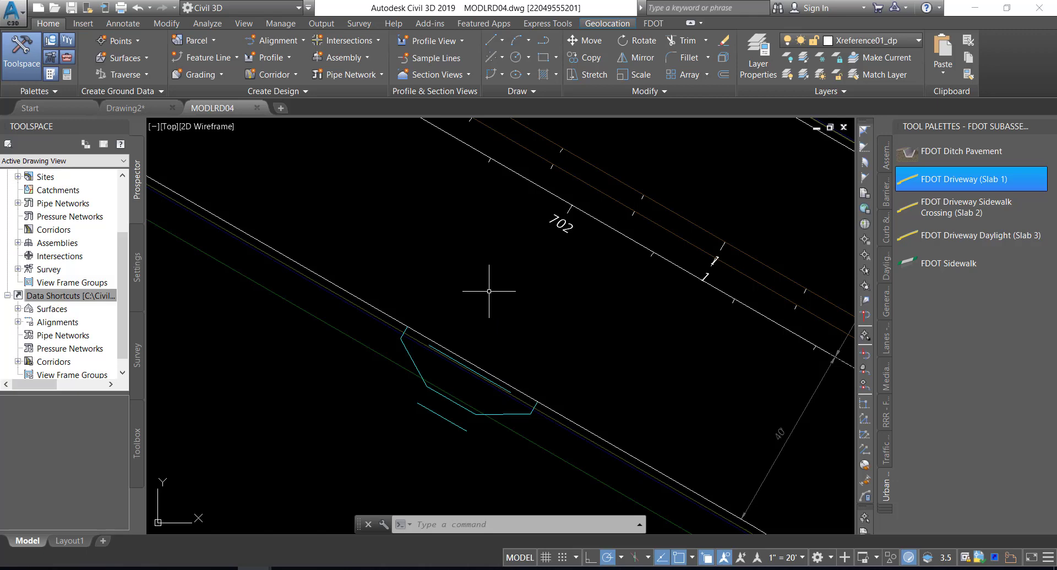
Join the connected line segments of the driveway's outer Slab 1 outline into one polyline and save the drawing
mouse_move(460, 312)
middle_mouse_down()
mouse_move(512, 264)
mouse_move(496, 271)
middle_mouse_up()
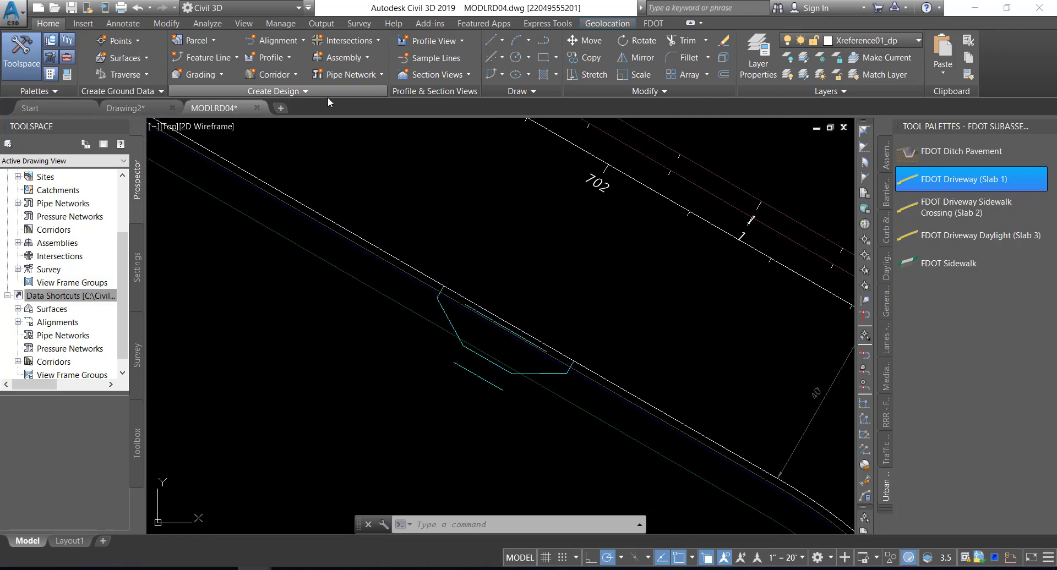
left_click(622, 91)
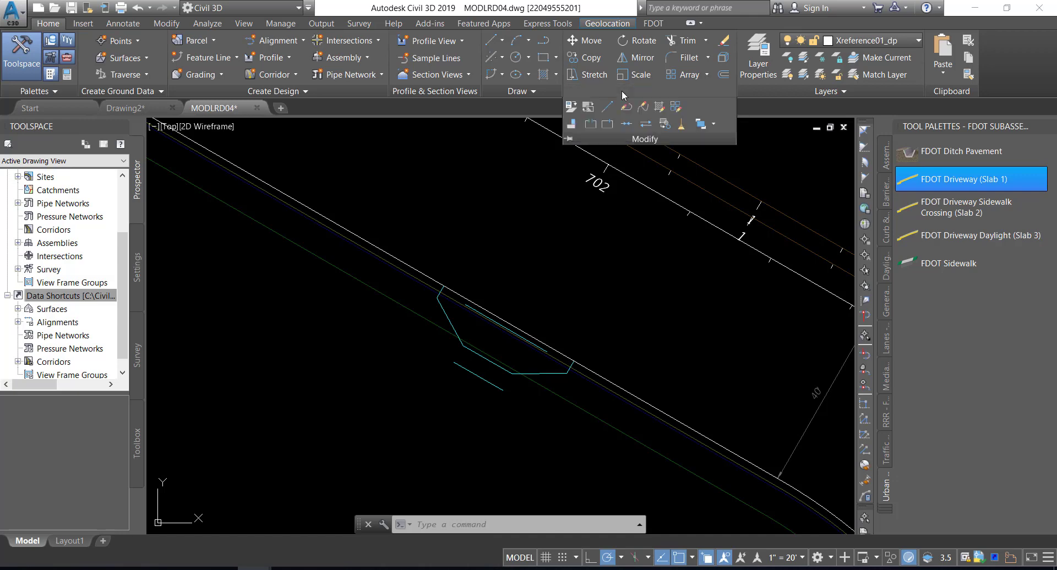
left_click(626, 124)
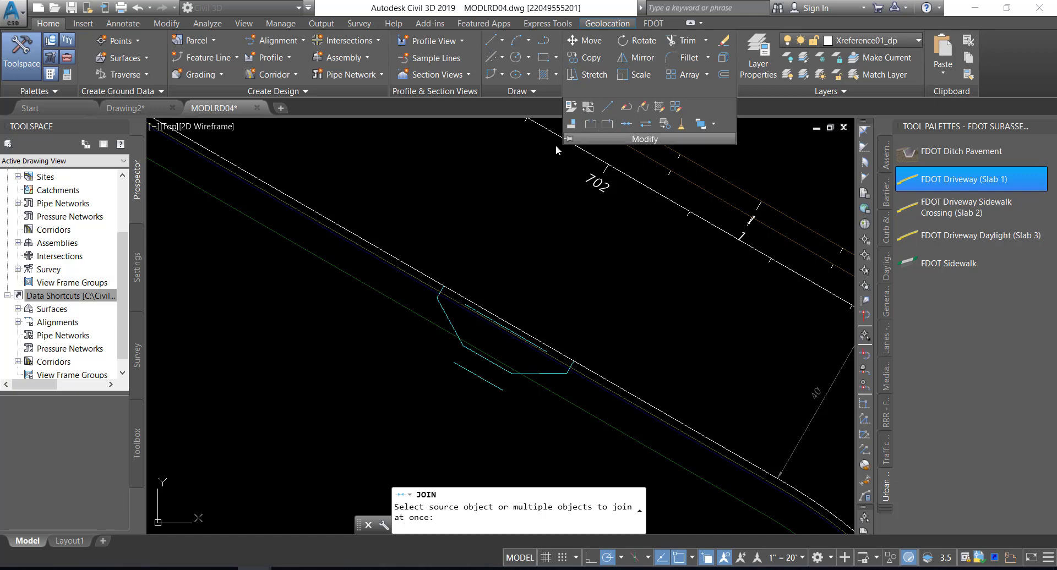
left_click(440, 296)
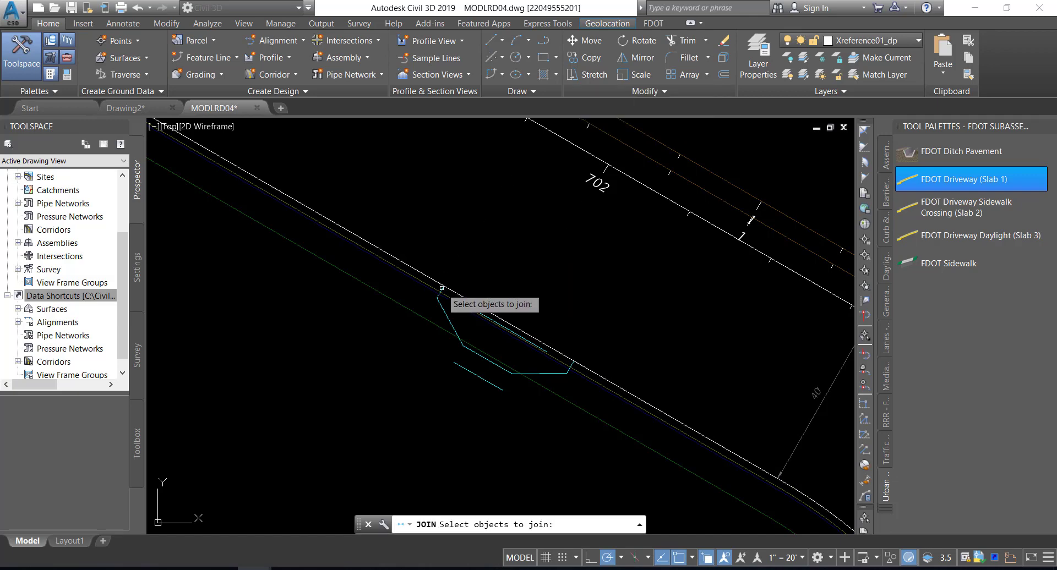
left_click(470, 350)
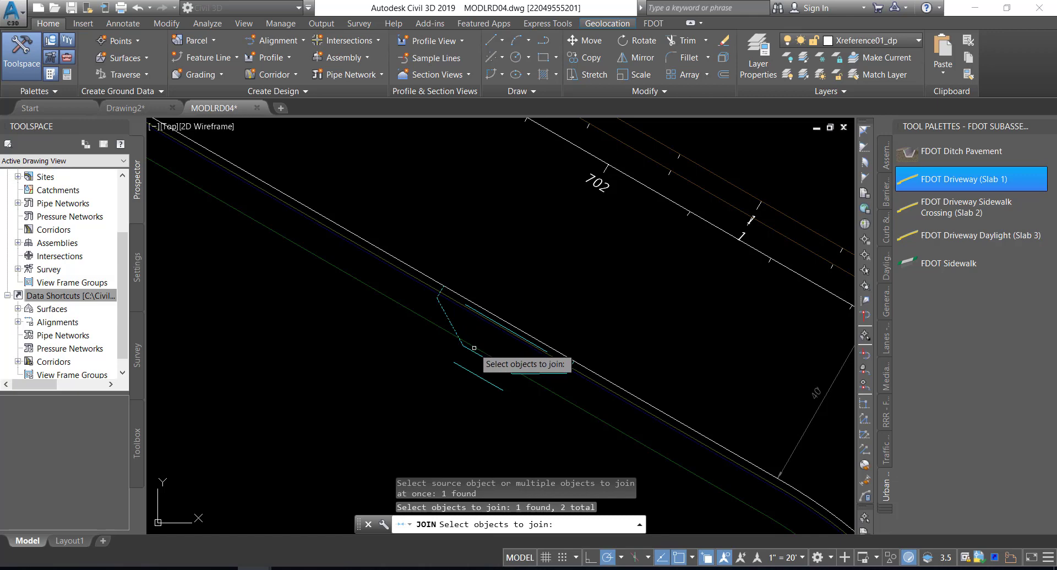
left_click(524, 373)
left_click(538, 372)
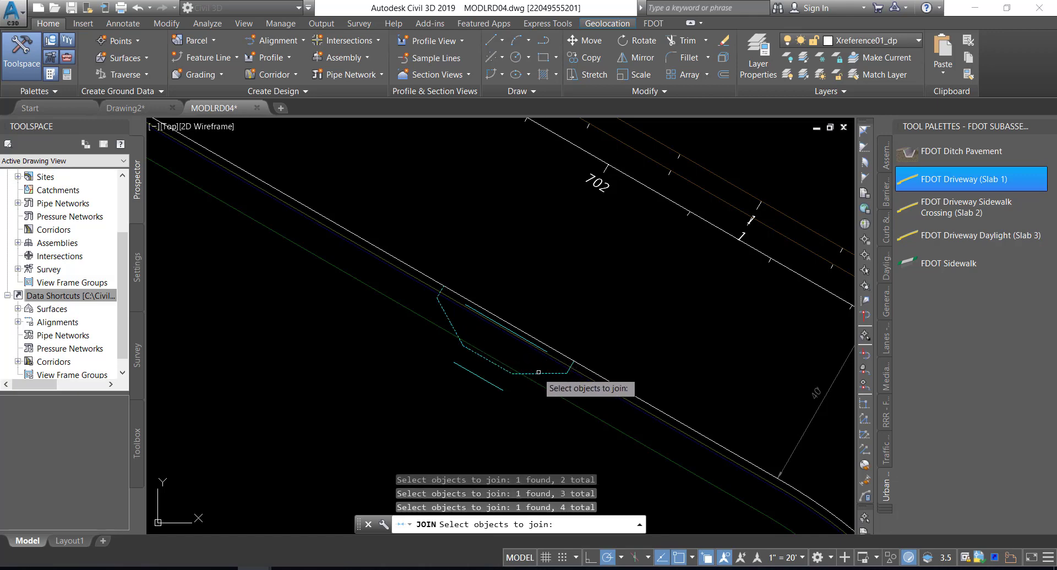
left_click(576, 358)
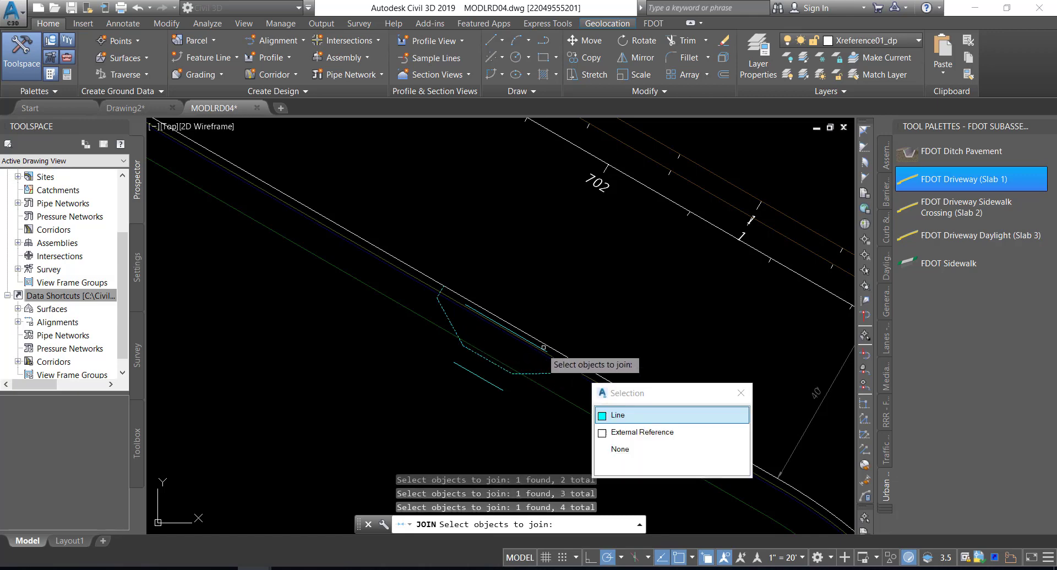
left_click(582, 309)
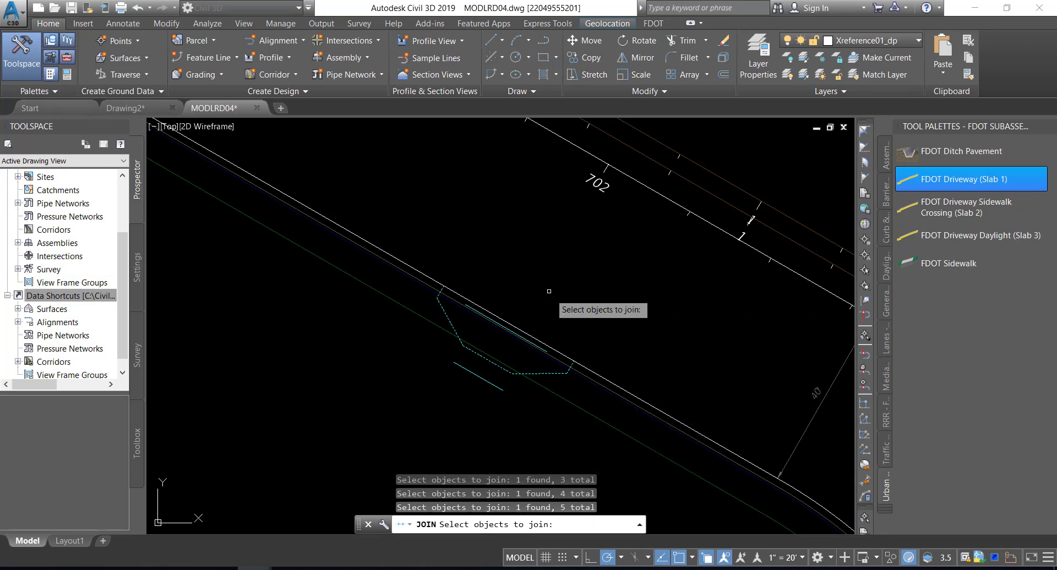
key("Return")
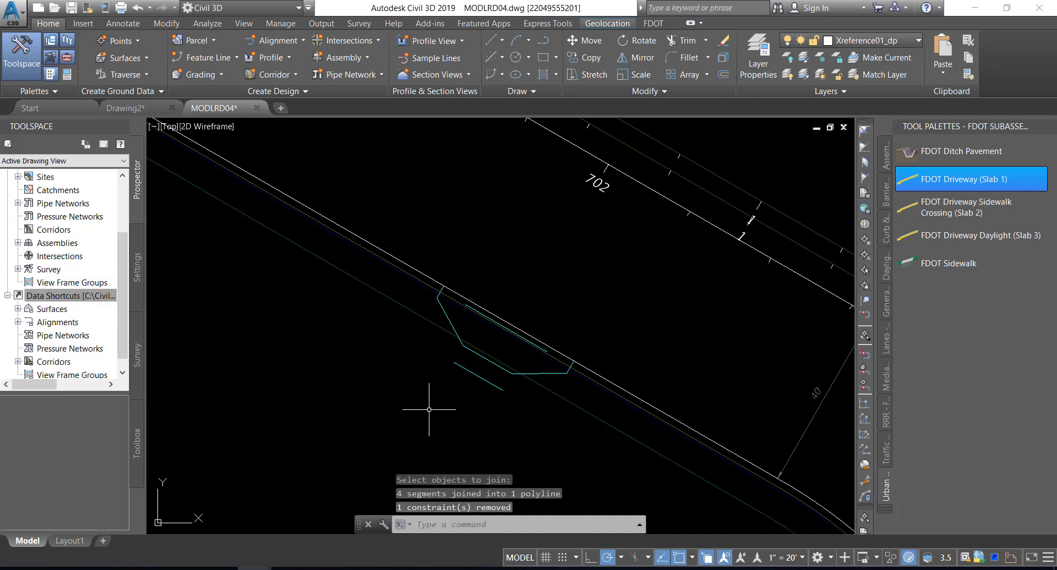
key("Escape")
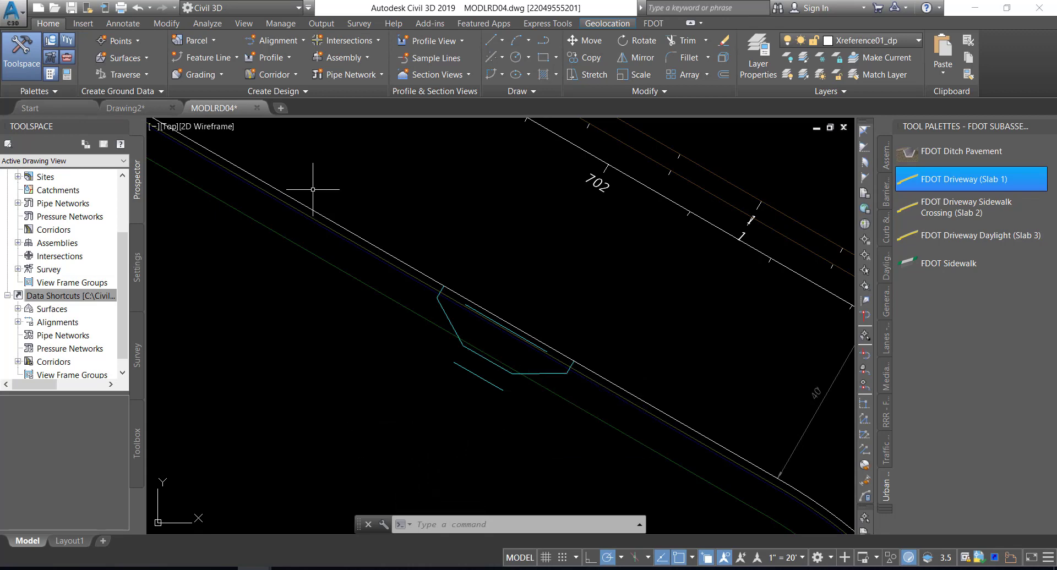
left_click(71, 8)
Create a reference to the data shortcut surface Corridor - SR61 and US98 Surface - Top, with style Border-Proposed [Blue] on layer DTM
left_click(17, 309)
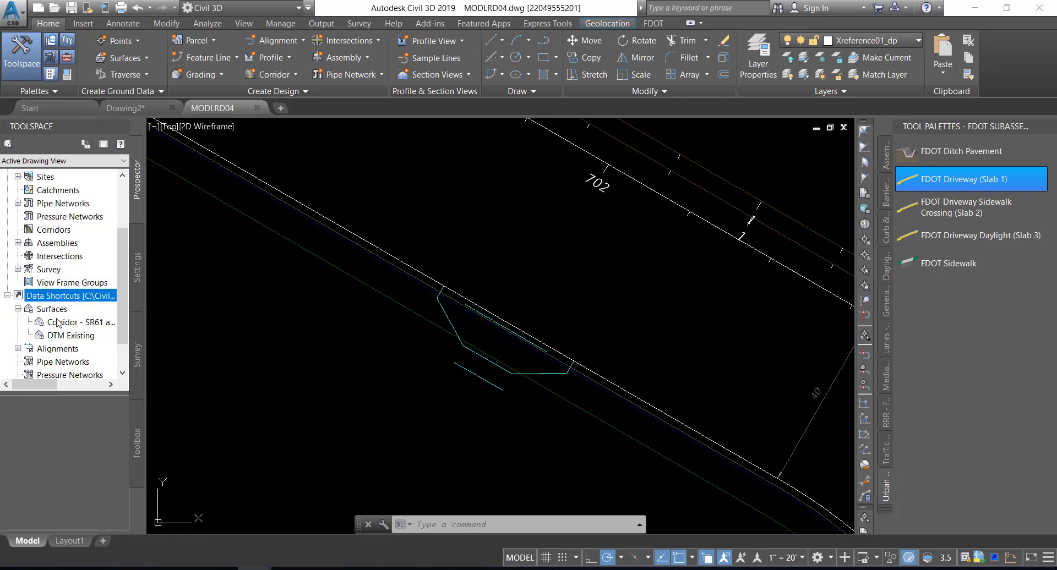
left_click_drag(145, 328, 212, 328)
left_click(136, 326)
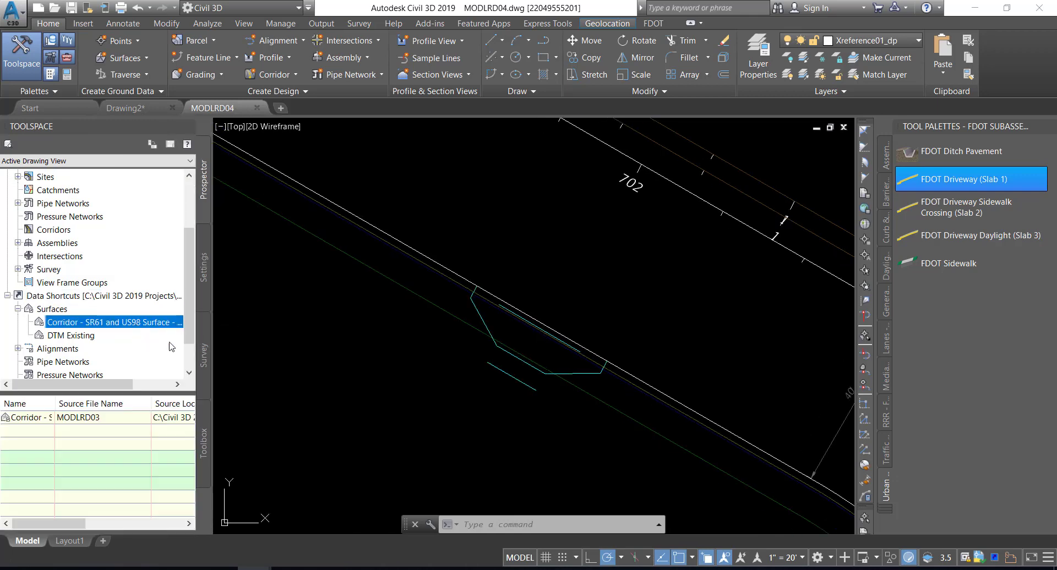
left_click_drag(214, 344, 286, 344)
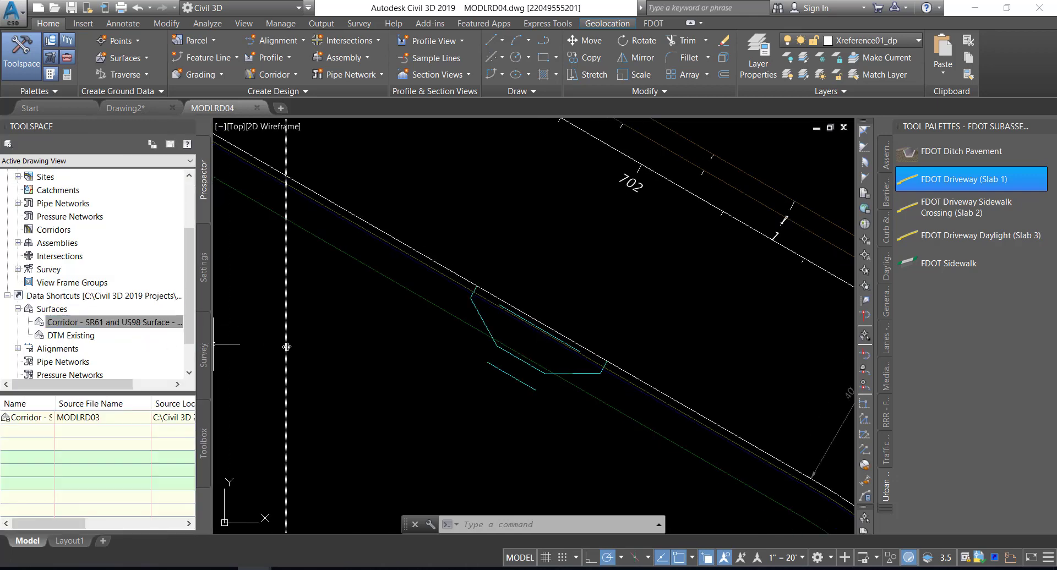
right_click(168, 337)
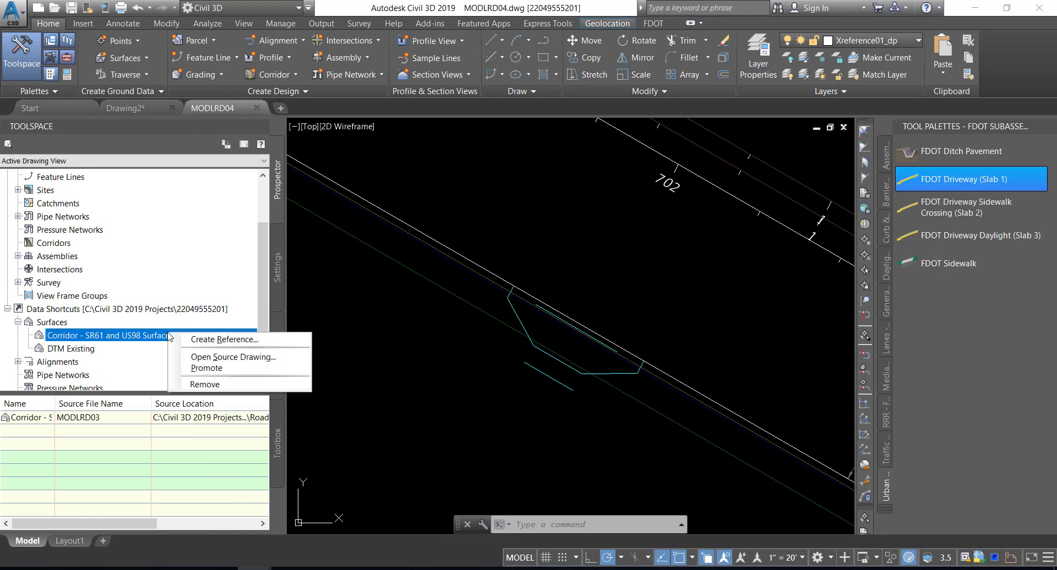
left_click(215, 341)
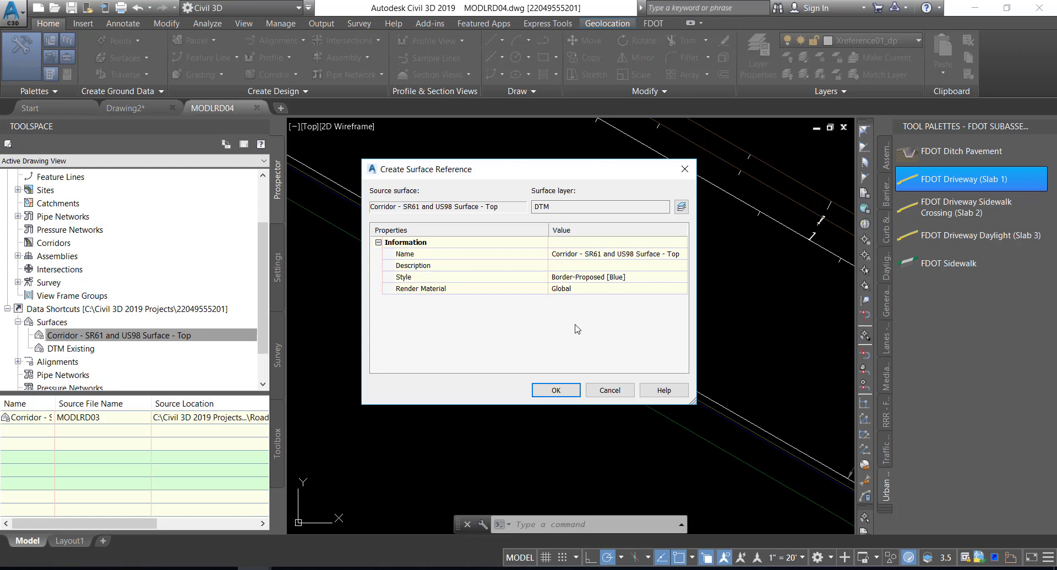
left_click(556, 390)
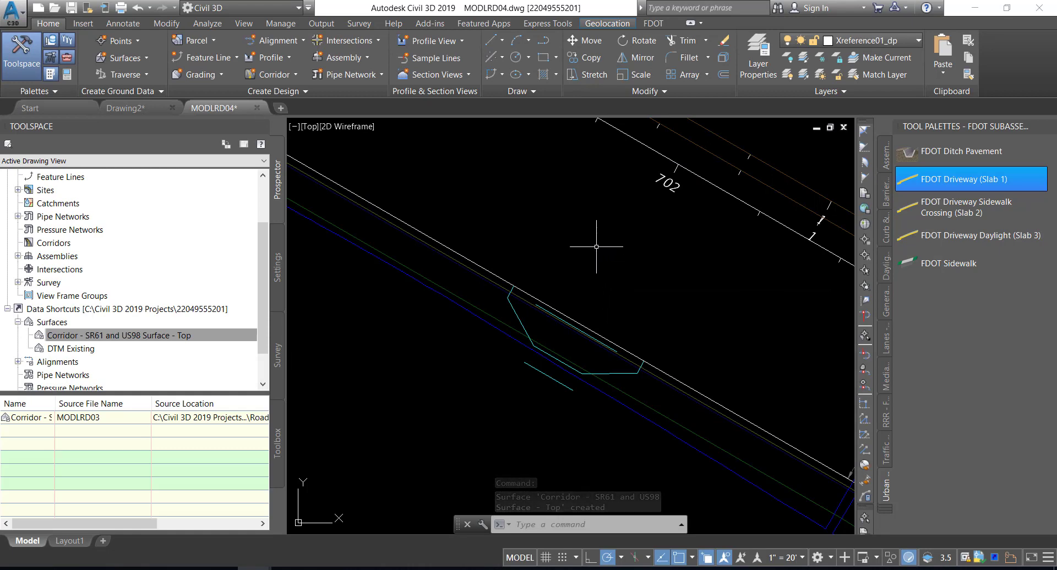
mouse_move(596, 247)
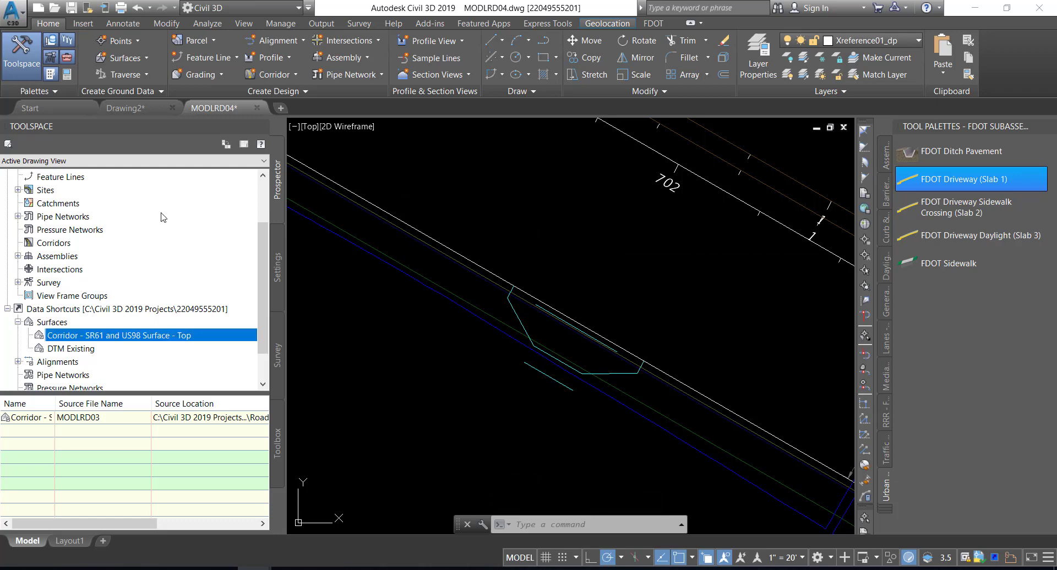
Locate the referenced Corridor - SR61 and US98 Surface - Top in the MODLRD04 drawing's surfaces collection
scroll(181, 238, "up", 1)
scroll(182, 237, "up", 1)
left_click(18, 216)
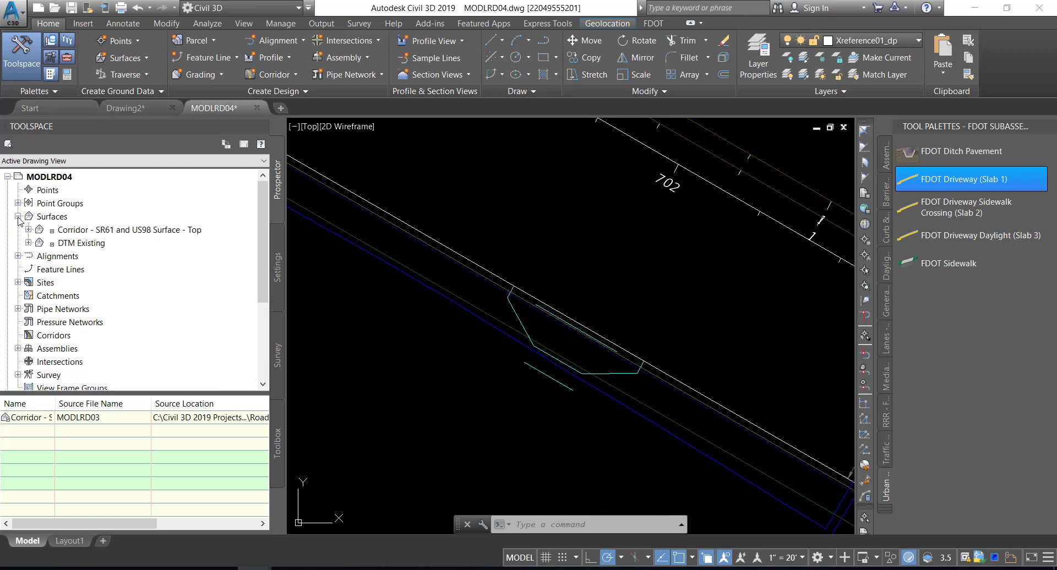
left_click(127, 231)
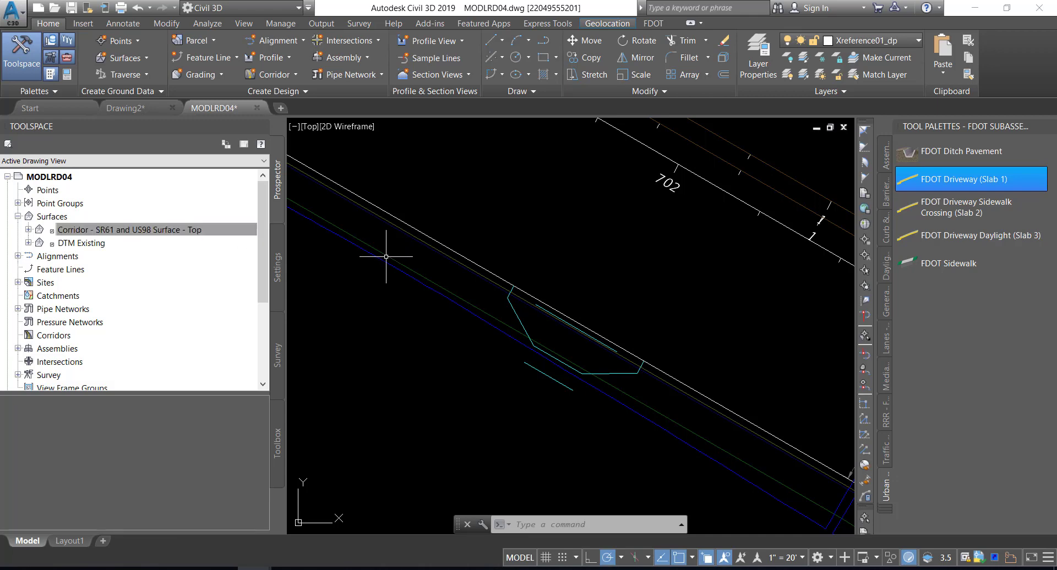
Restore the custom model view SR61 and US98 Intersection and inspect the extents of the referenced corridor surface
mouse_move(424, 256)
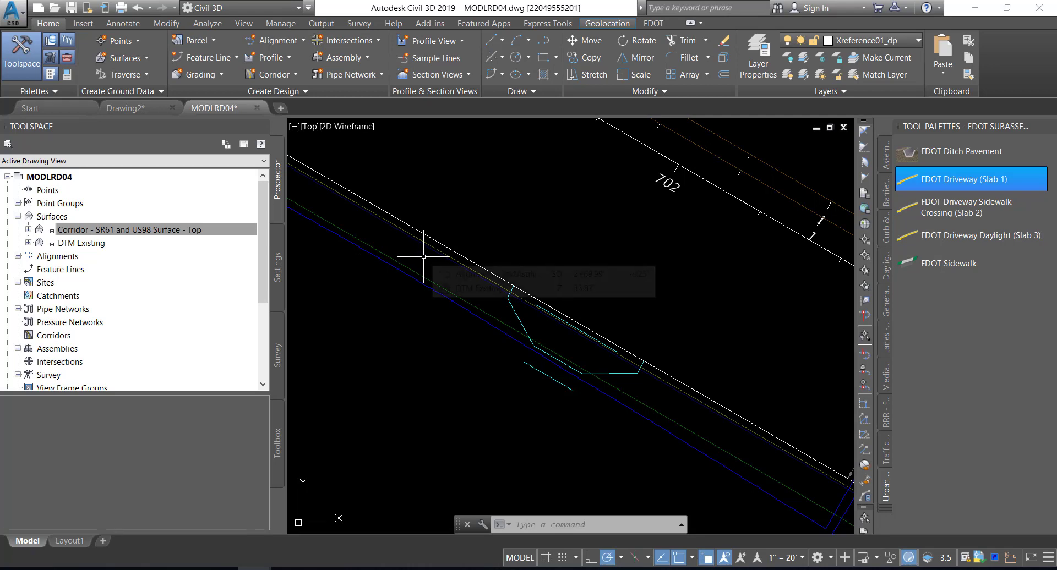
left_click(307, 127)
mouse_move(385, 140)
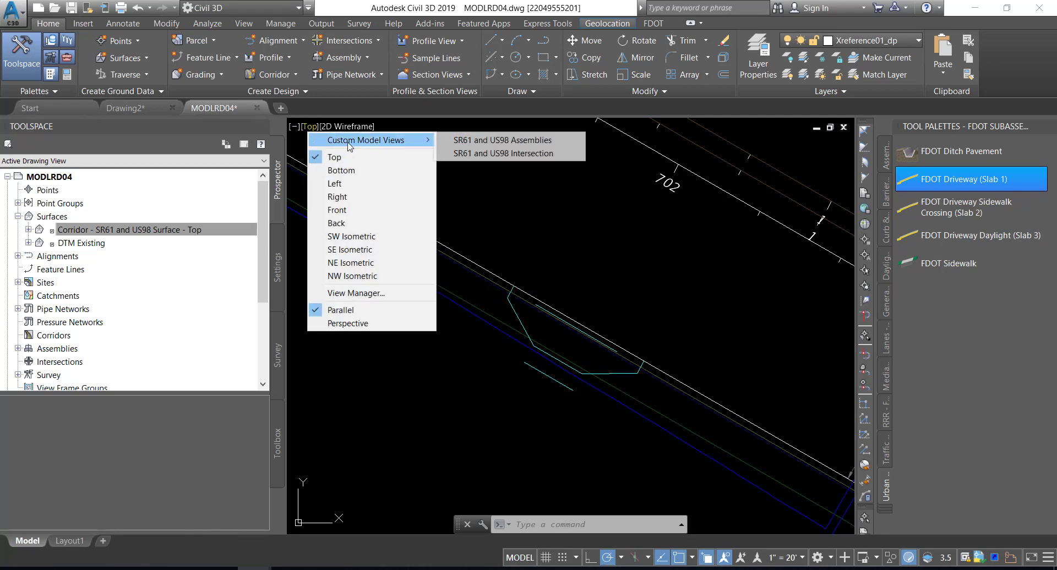
left_click(490, 154)
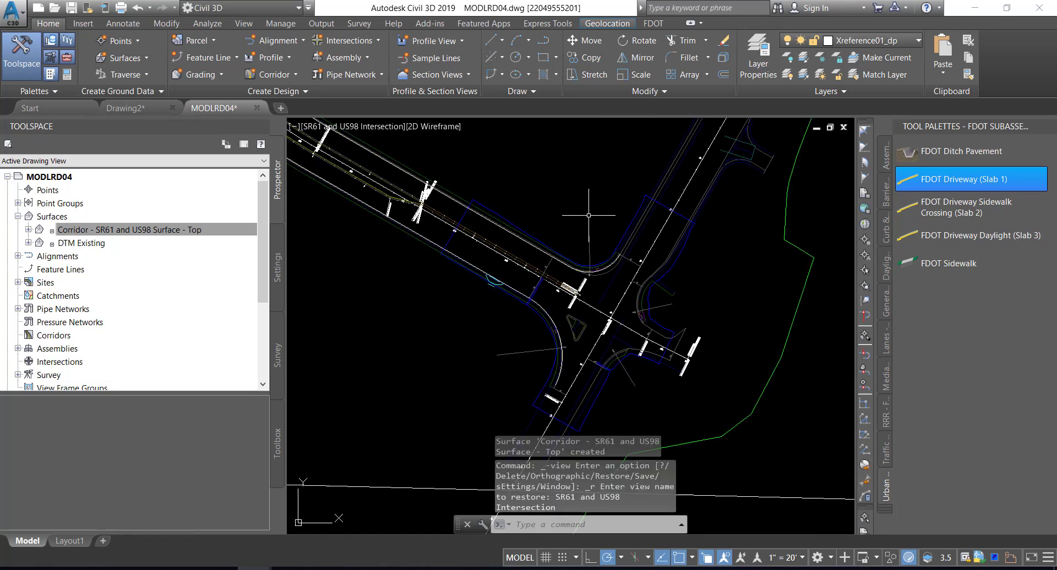
mouse_move(588, 211)
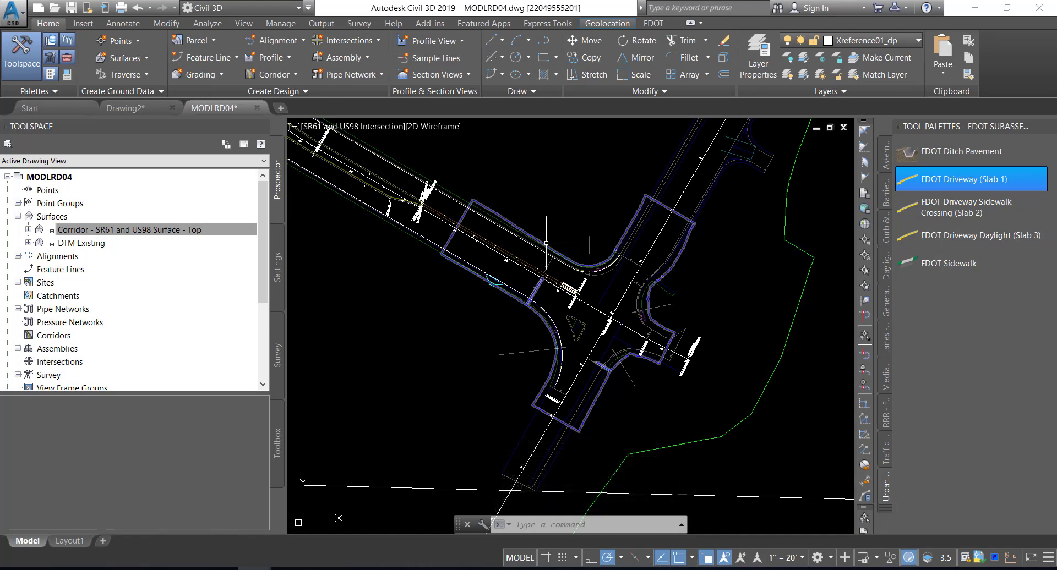
mouse_move(546, 242)
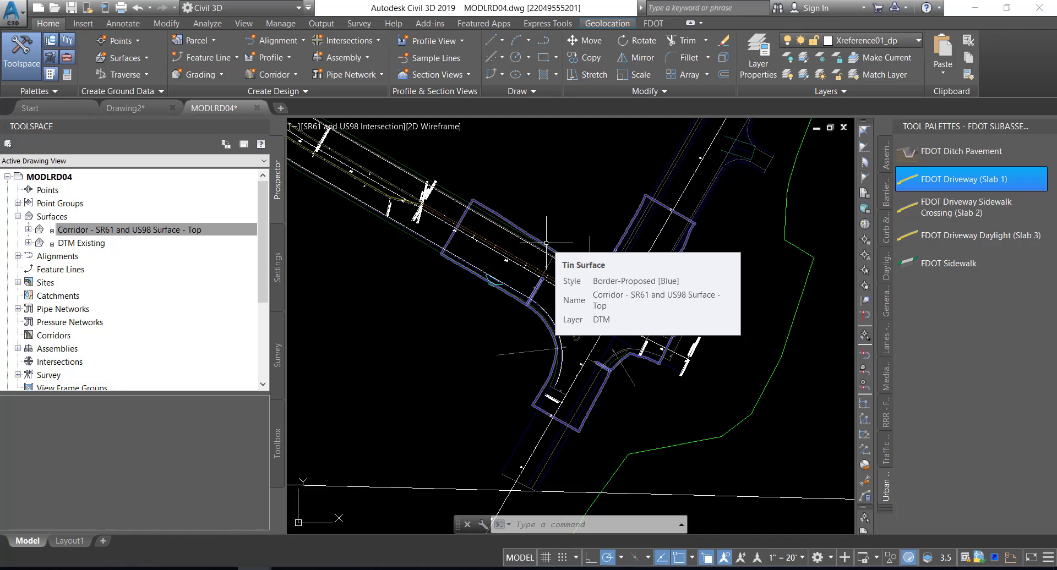
Save the drawing and choose the driveway's upper line, outer outline polyline and separate lower line for Create Feature Lines from Objects
left_click(72, 9)
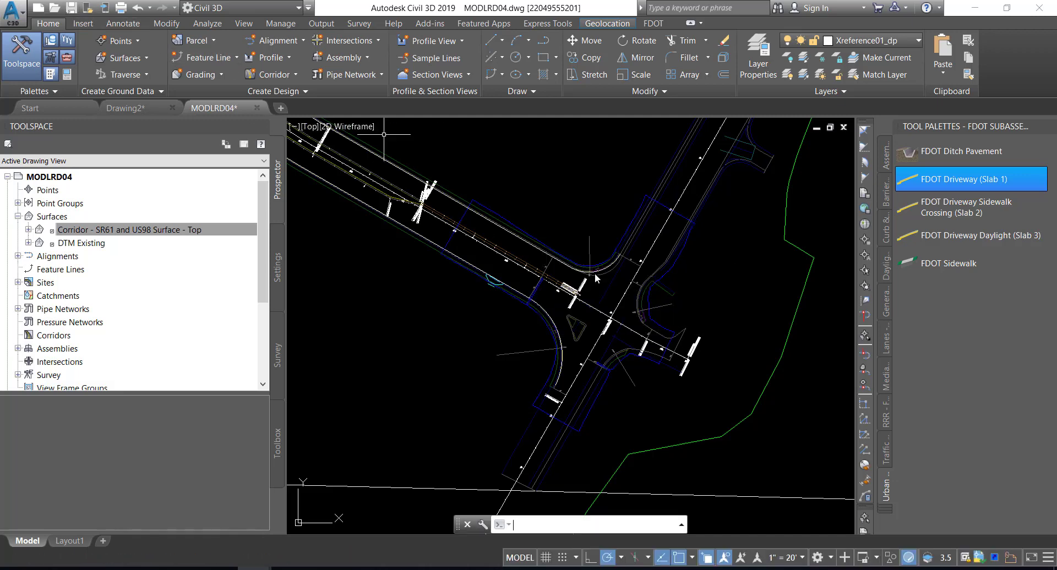
mouse_move(594, 273)
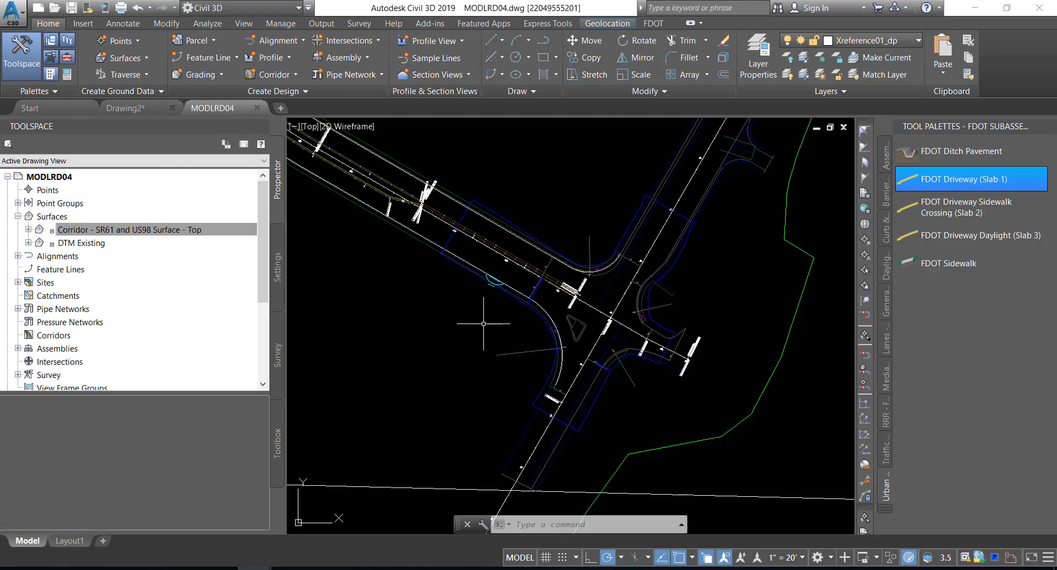
scroll(485, 271, "up", 5)
scroll(486, 271, "up", 5)
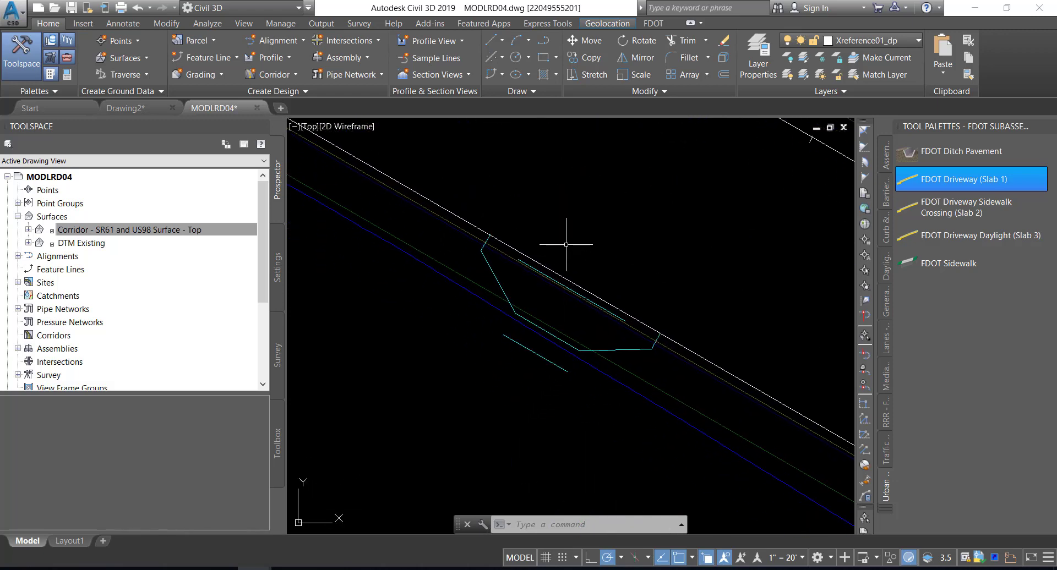
mouse_move(566, 244)
left_click(237, 58)
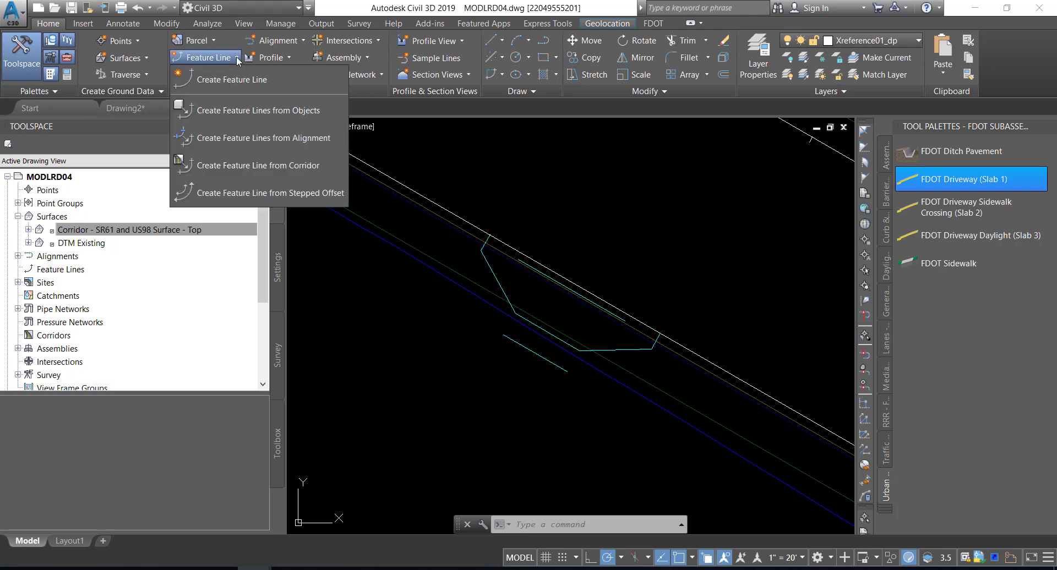
left_click(235, 111)
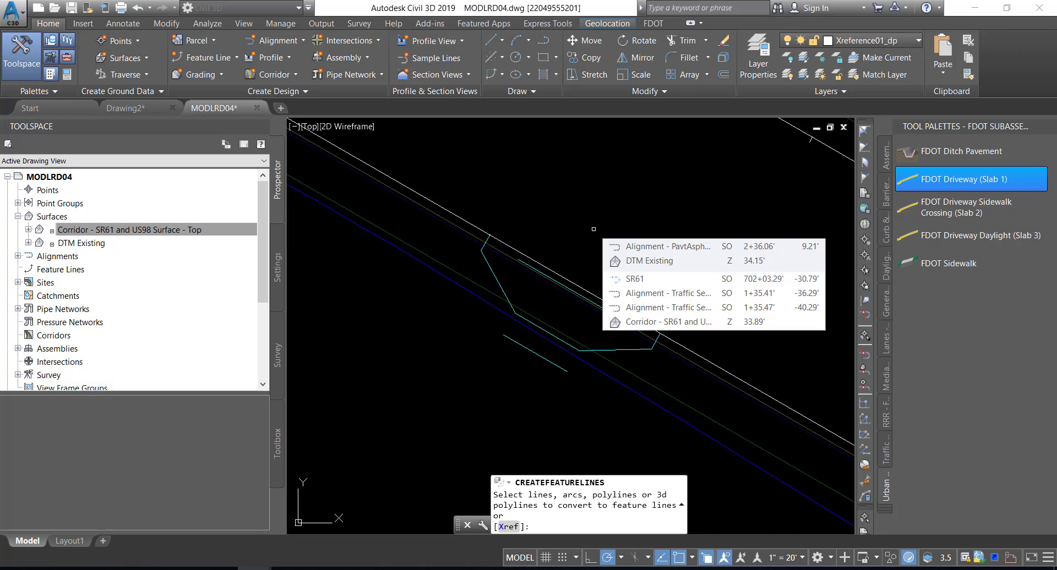
left_click(555, 270)
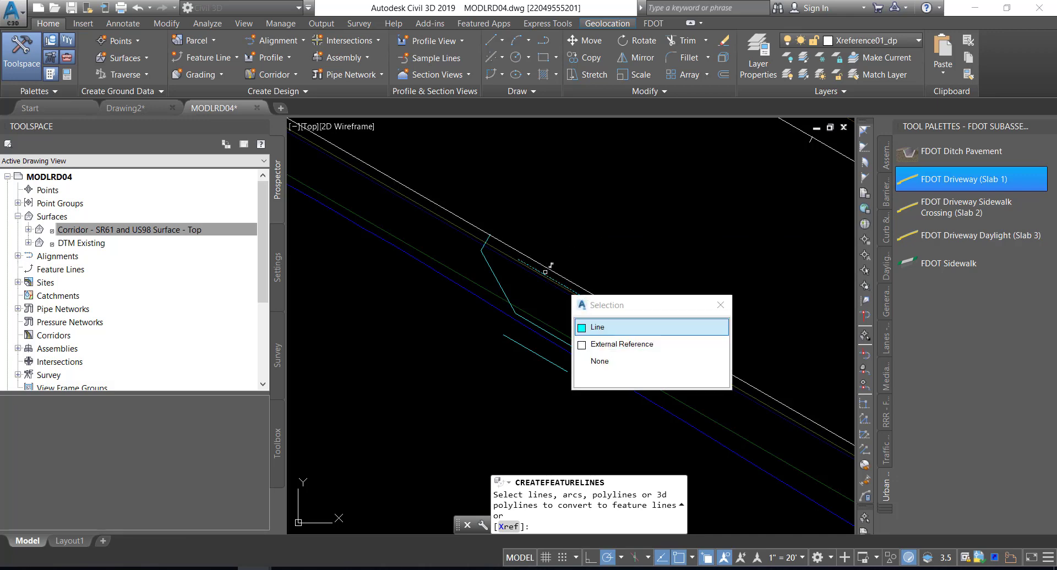
left_click(605, 328)
left_click(493, 278)
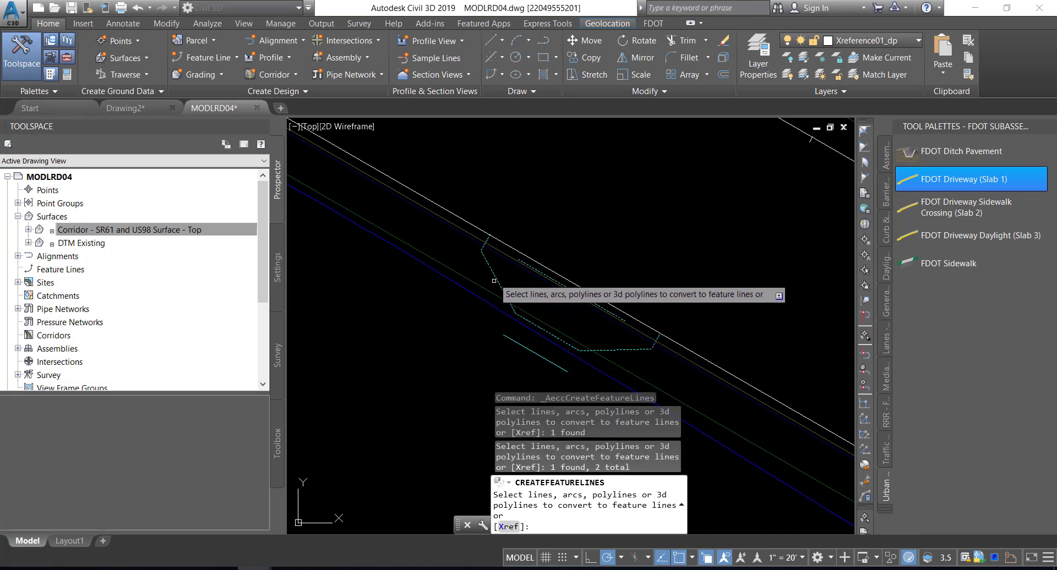
left_click(513, 340)
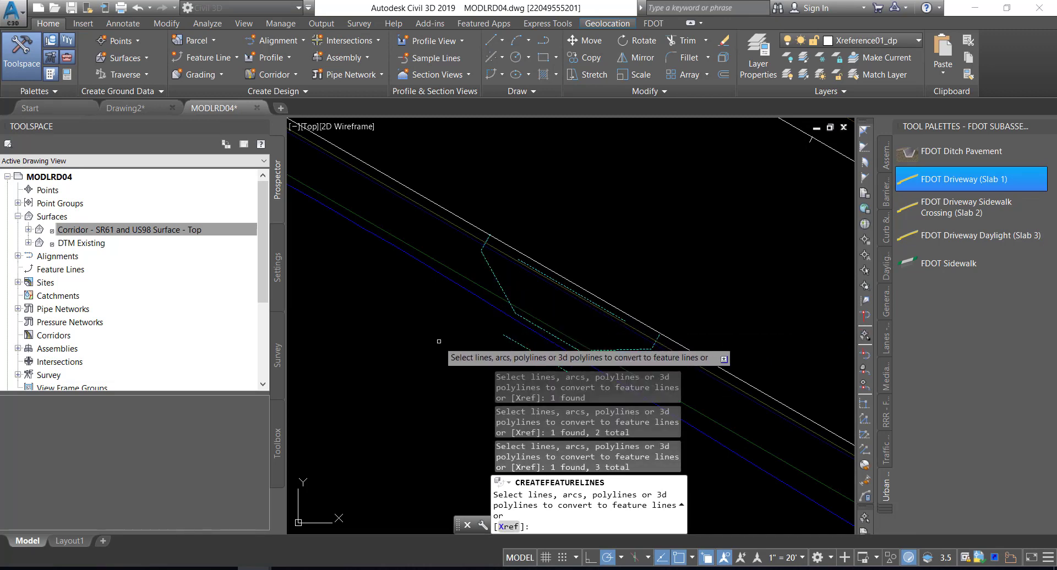
key("Return")
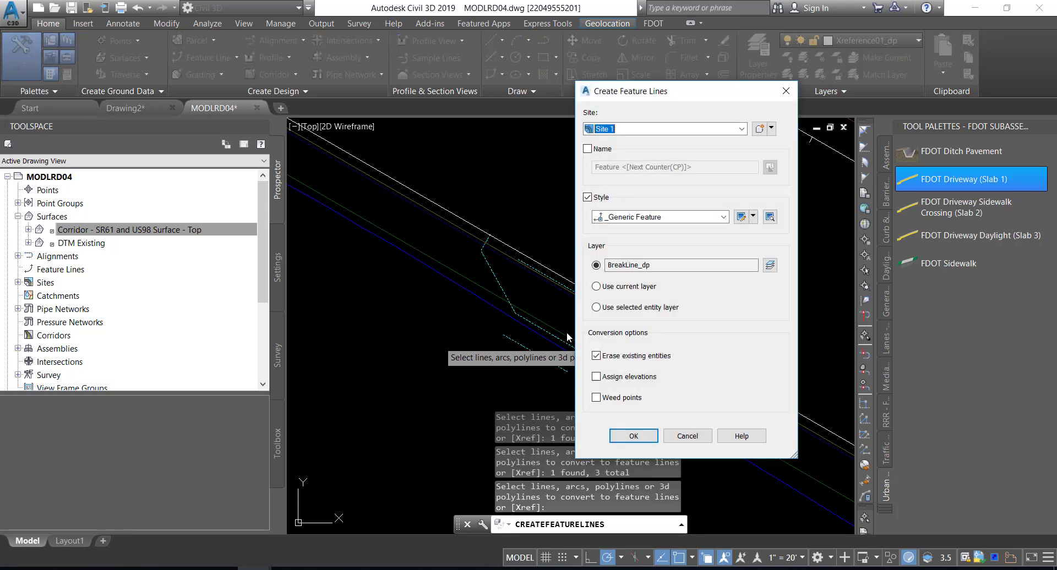
Enable naming for the new feature lines in Site 1 and set the name template to Driveway Slab <[Next Counter(CP)]>
left_click_drag(685, 98, 545, 114)
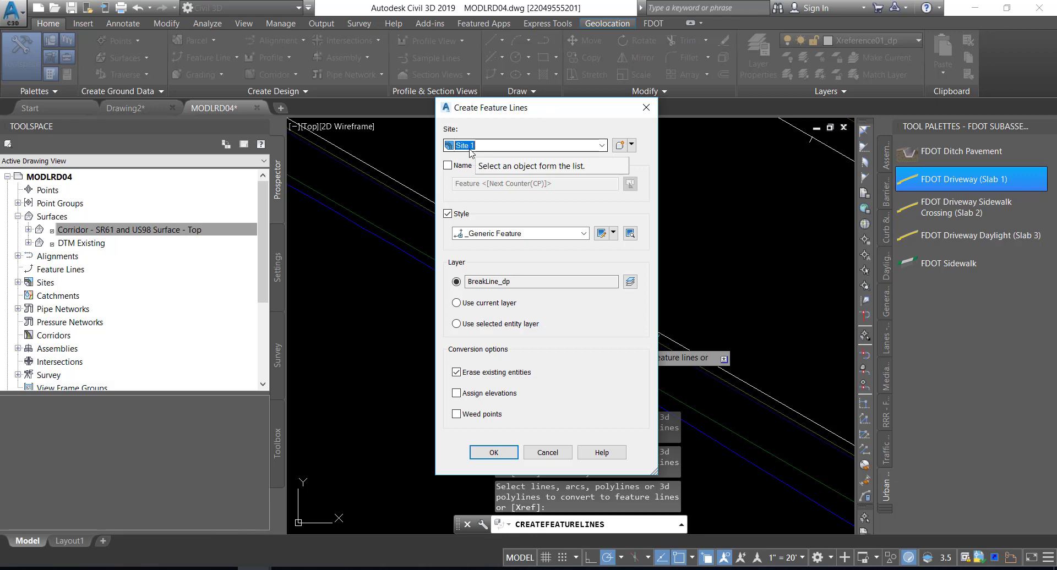
left_click(448, 166)
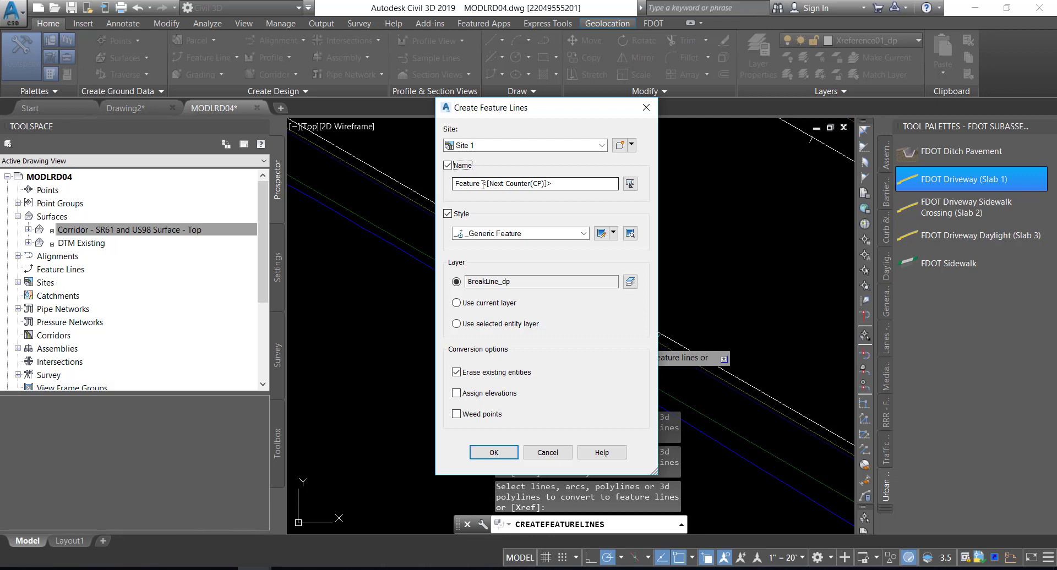
left_click_drag(482, 185, 442, 181)
type("Drivewa")
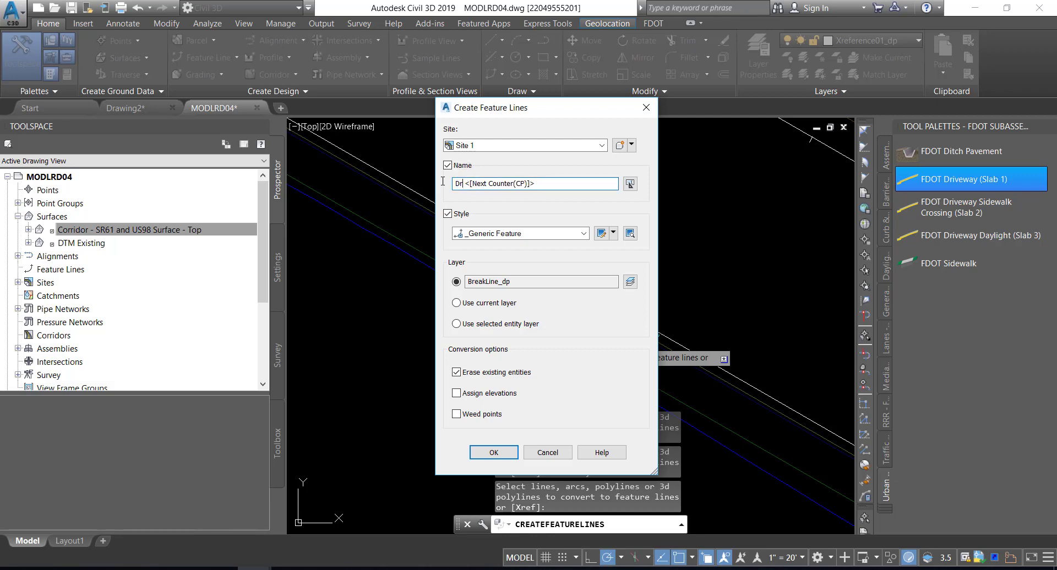
type("y Slab")
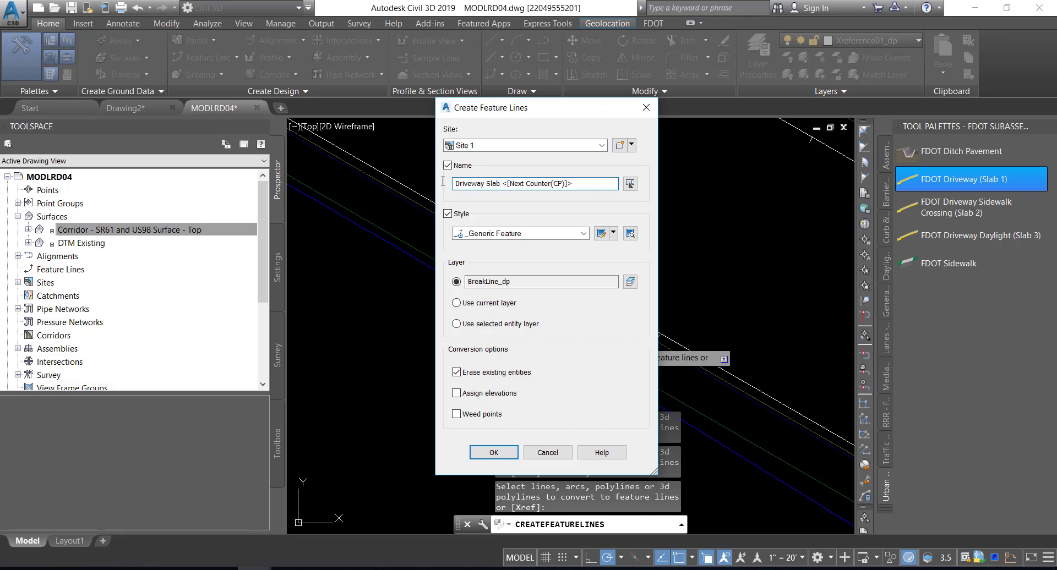
Set the new feature lines' style to FDOT Driveway and accept the creation settings with elevation assignment enabled
left_click(536, 234)
scroll(512, 295, "down", 1)
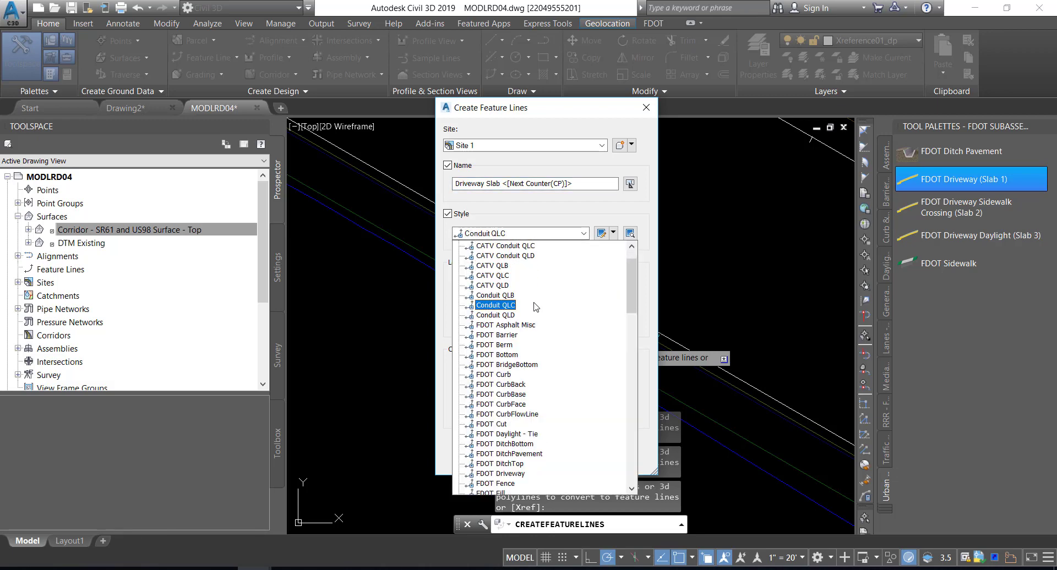
scroll(498, 455, "down", 1)
left_click(500, 444)
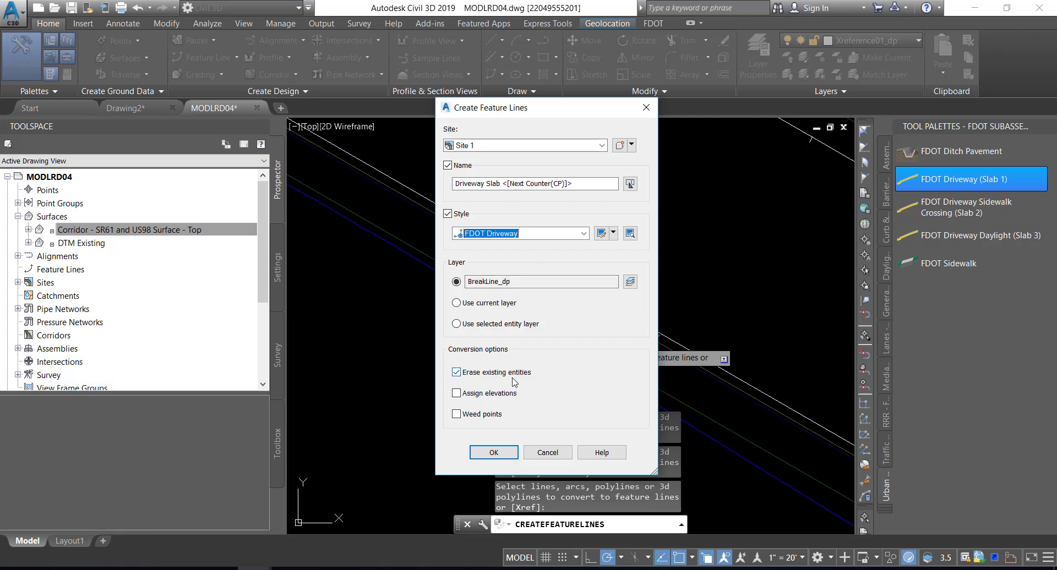
left_click(453, 394)
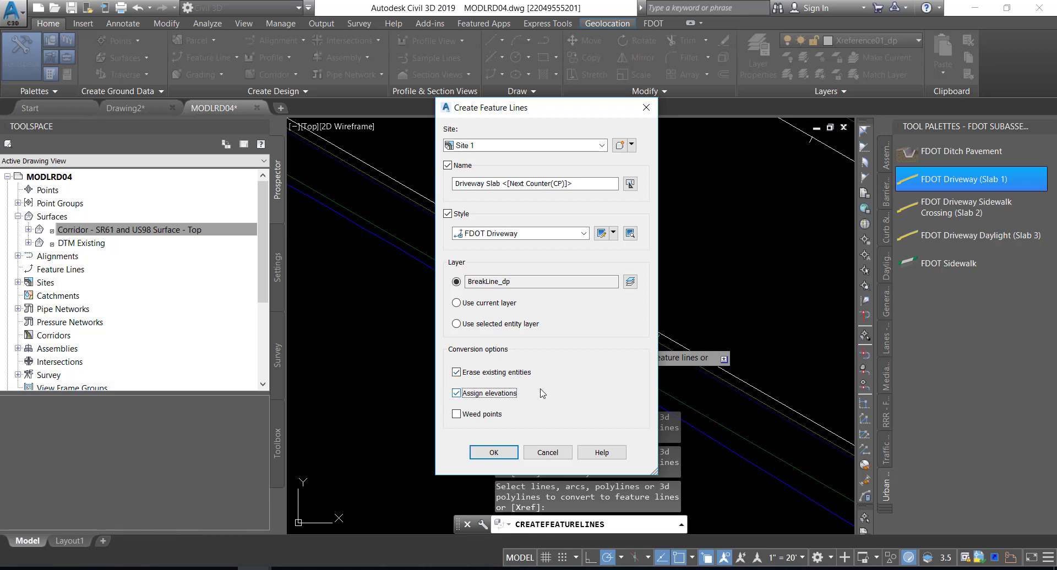
left_click(494, 452)
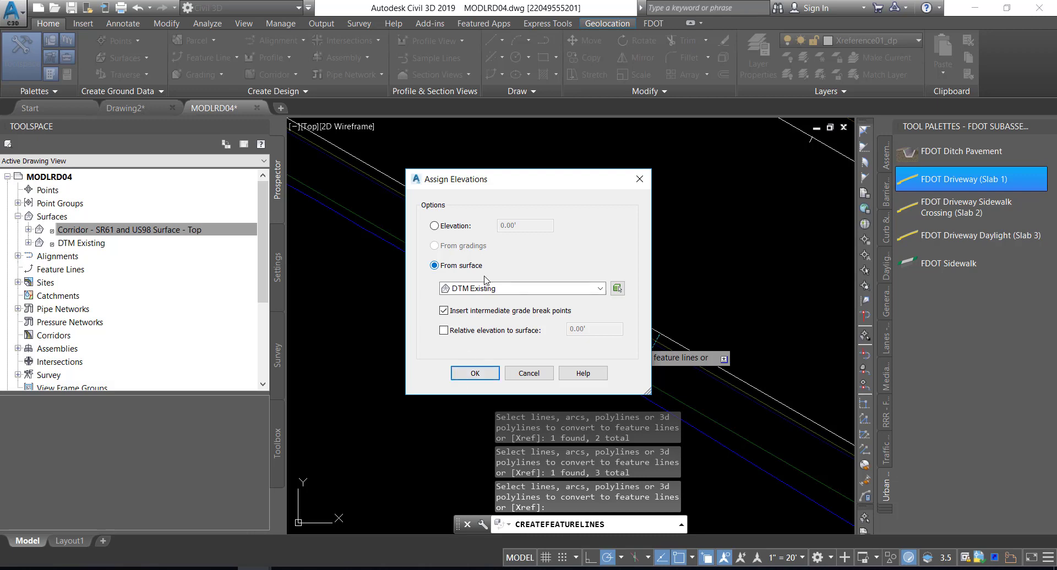
Assign elevations from Corridor - SR61 and US98 Surface - Top without intermediate grade break points, and save the drawing
left_click(521, 290)
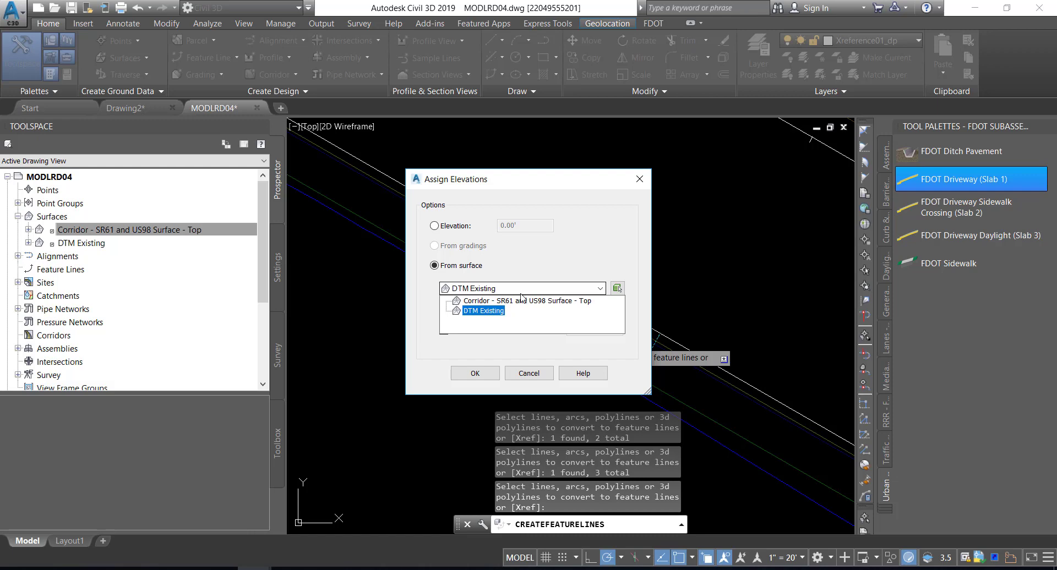
left_click(523, 301)
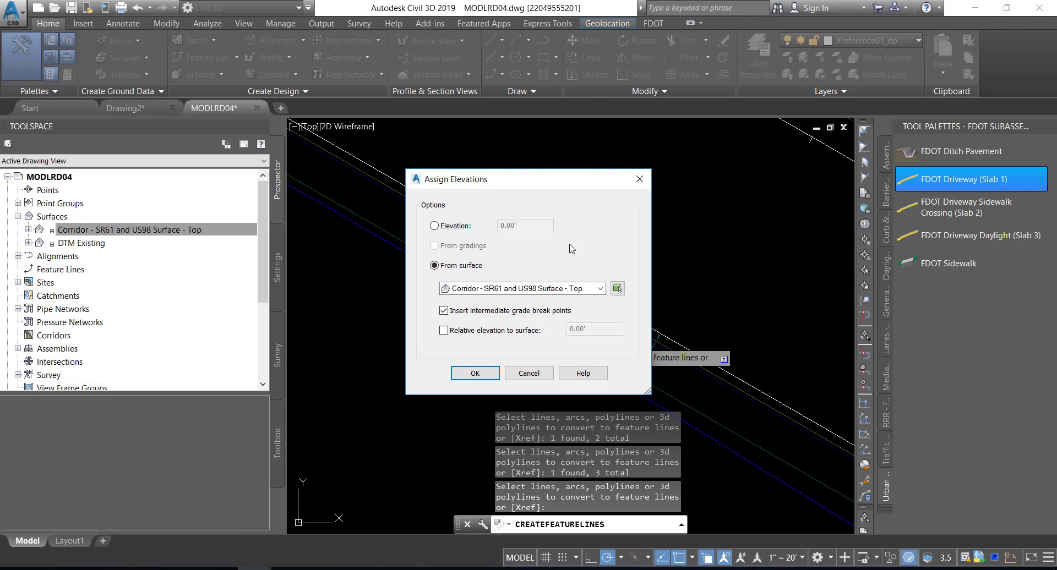
left_click(444, 311)
left_click(471, 373)
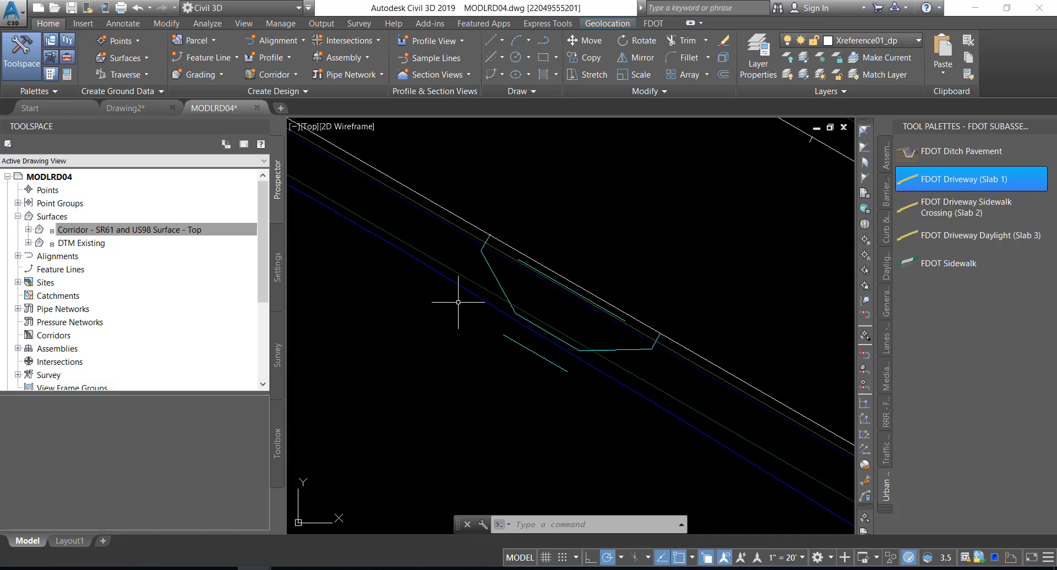
mouse_move(458, 302)
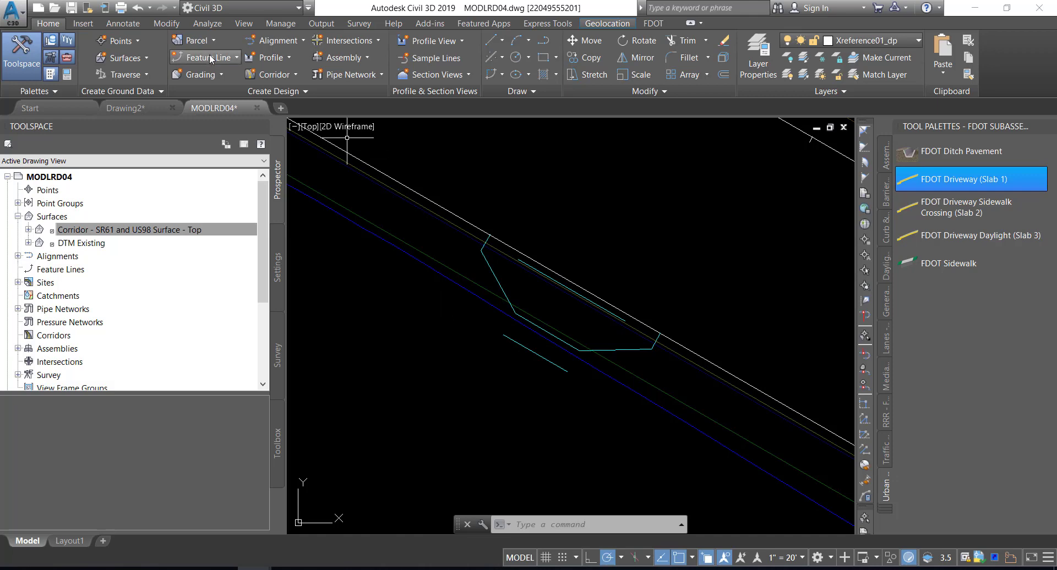
left_click(72, 8)
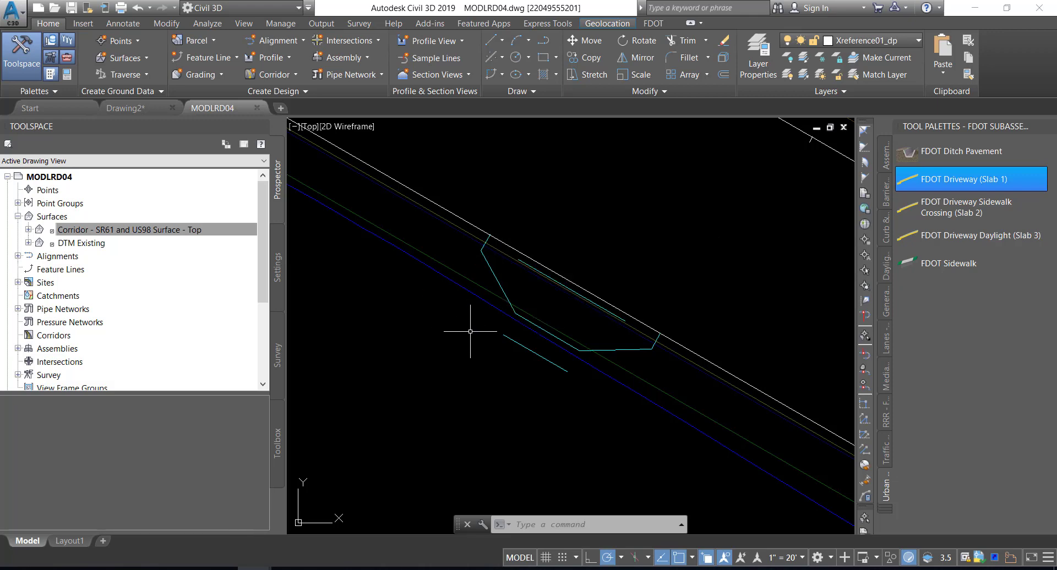
List the feature lines belonging to Site 1 in the MODLRD04 drawing
mouse_move(470, 331)
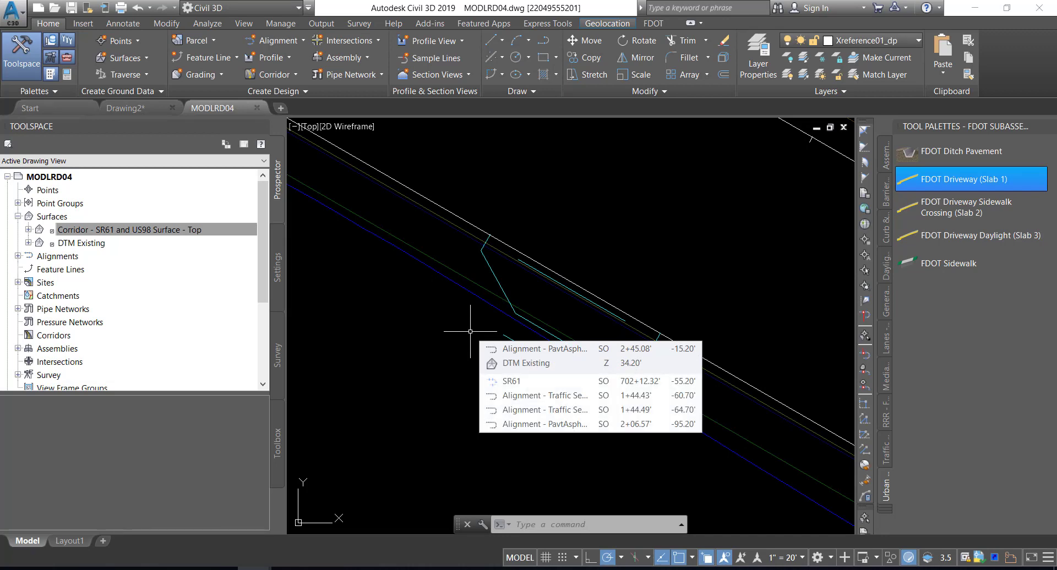
left_click(17, 283)
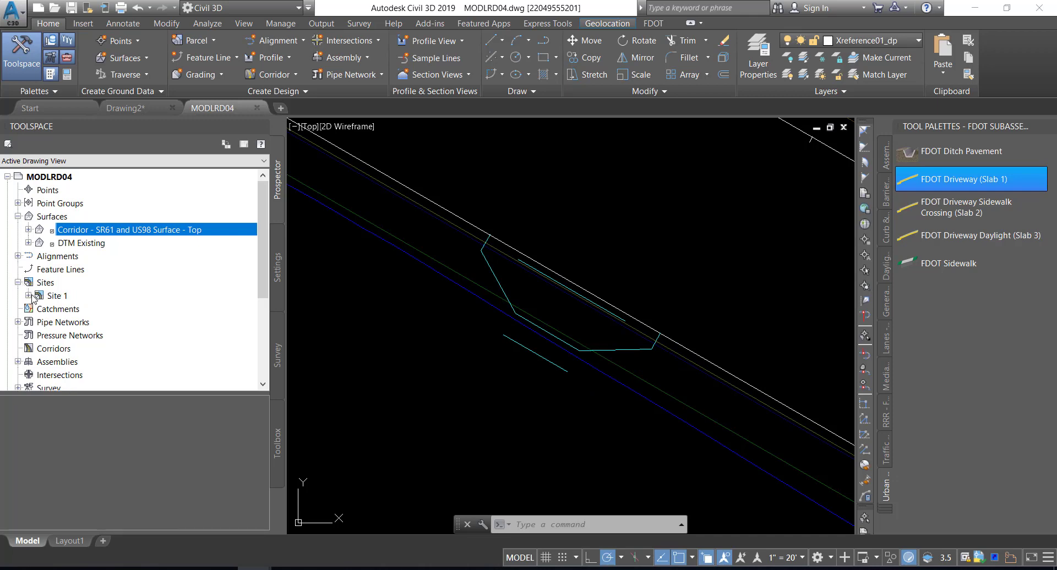
left_click(29, 296)
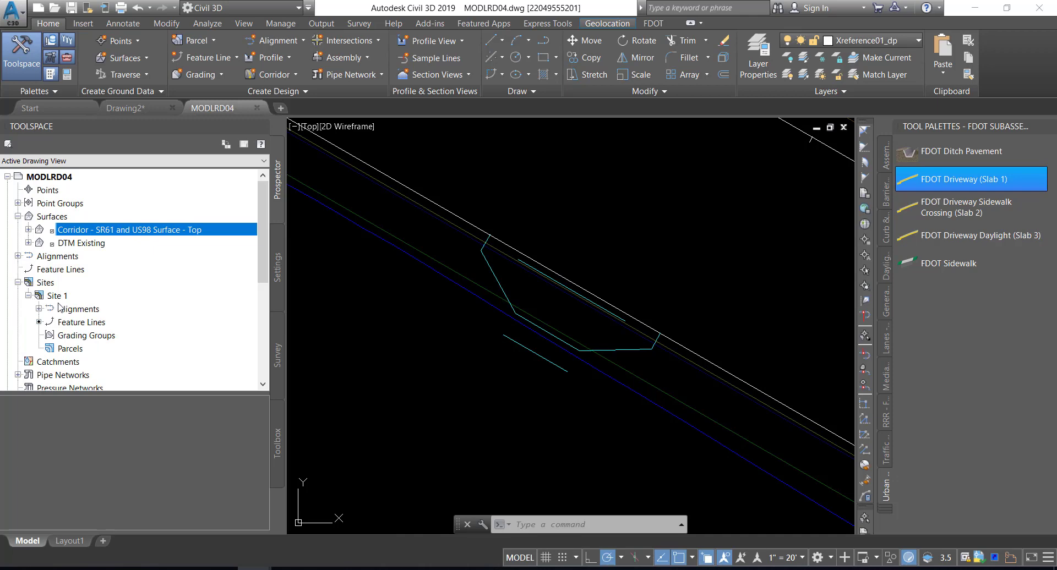
left_click(81, 324)
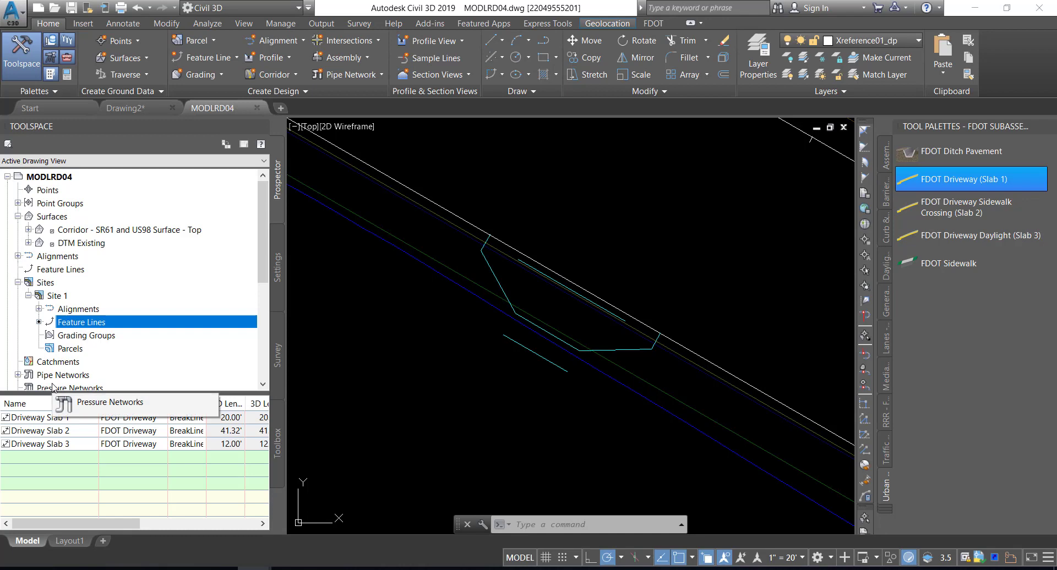
Select Driveway Slab 1, 2 and 3 one after another to identify each feature line in the drawing, and clear the selection
left_click(33, 417)
right_click(33, 416)
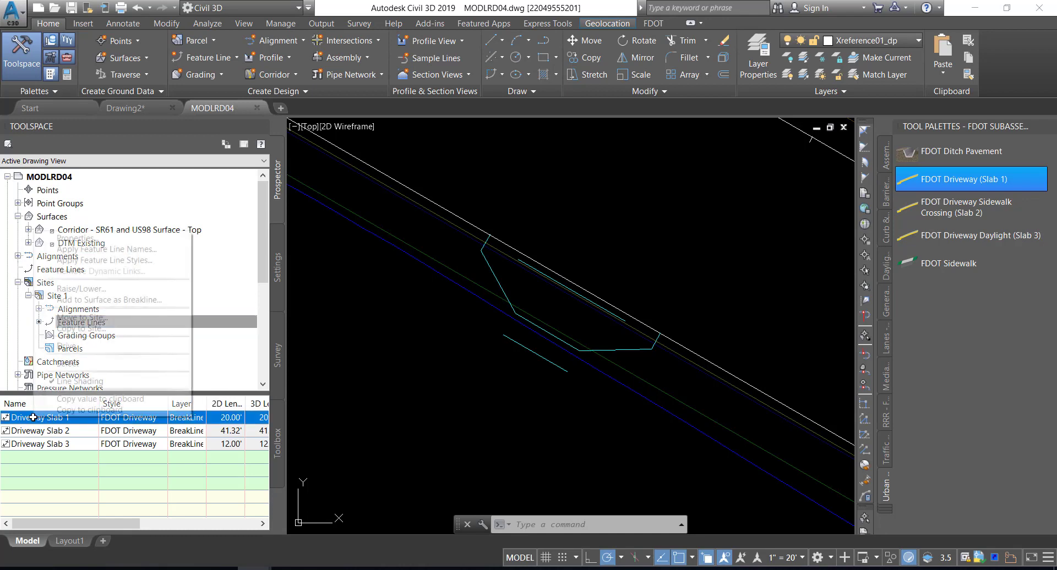
left_click(83, 364)
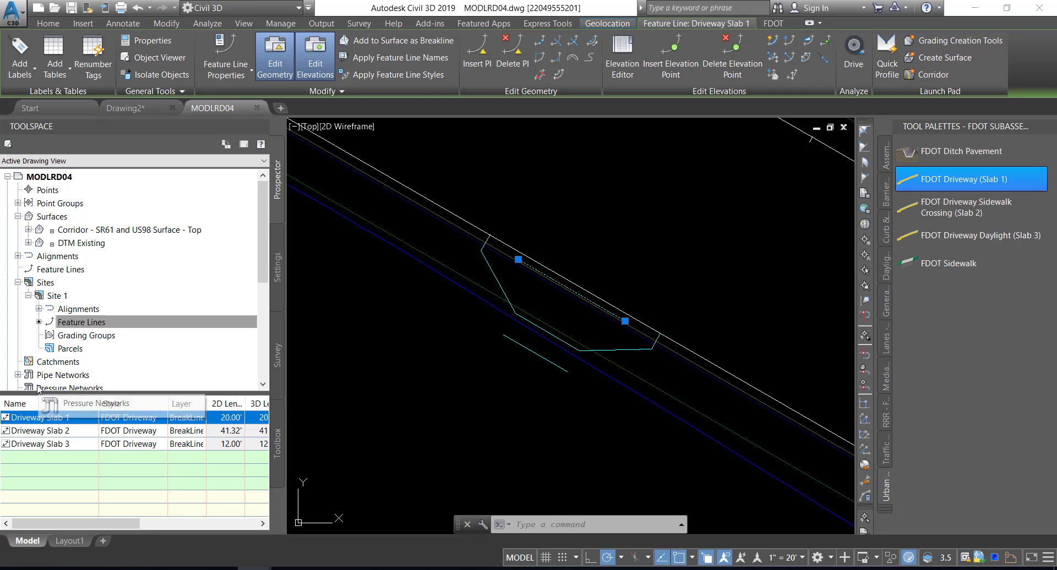
left_click(44, 431)
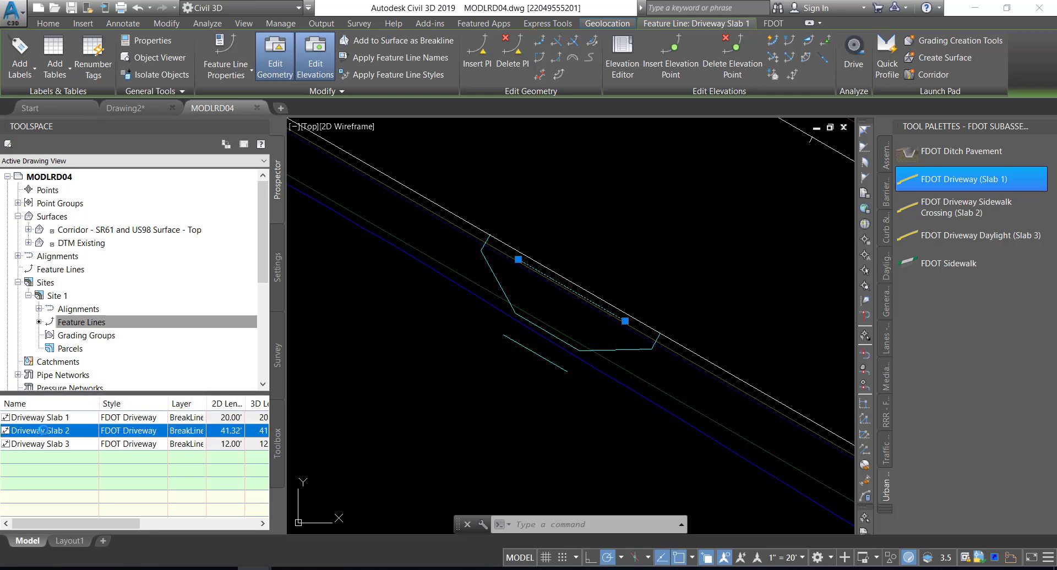
right_click(44, 431)
left_click(79, 377)
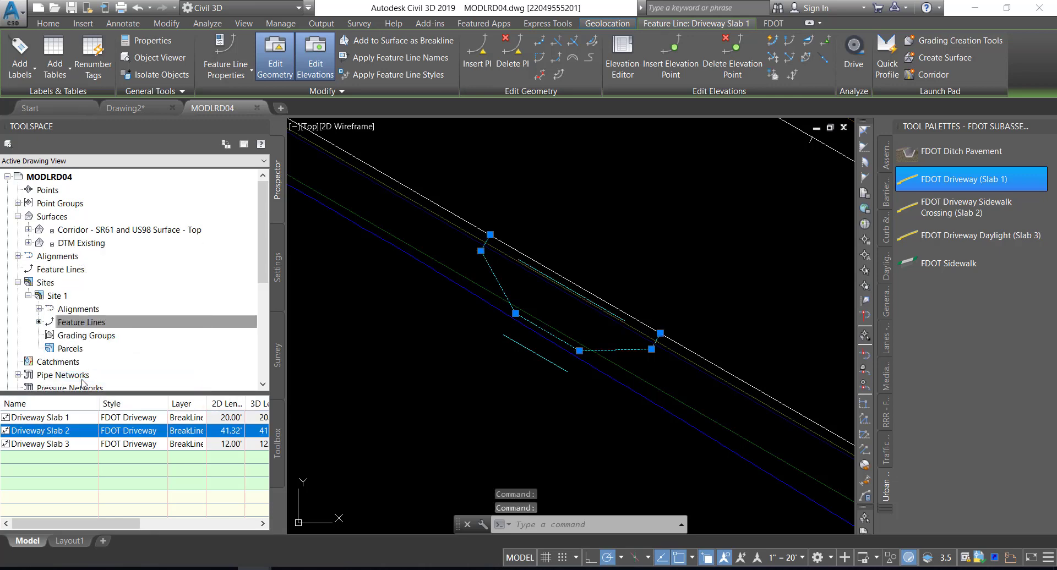
left_click(51, 443)
right_click(50, 444)
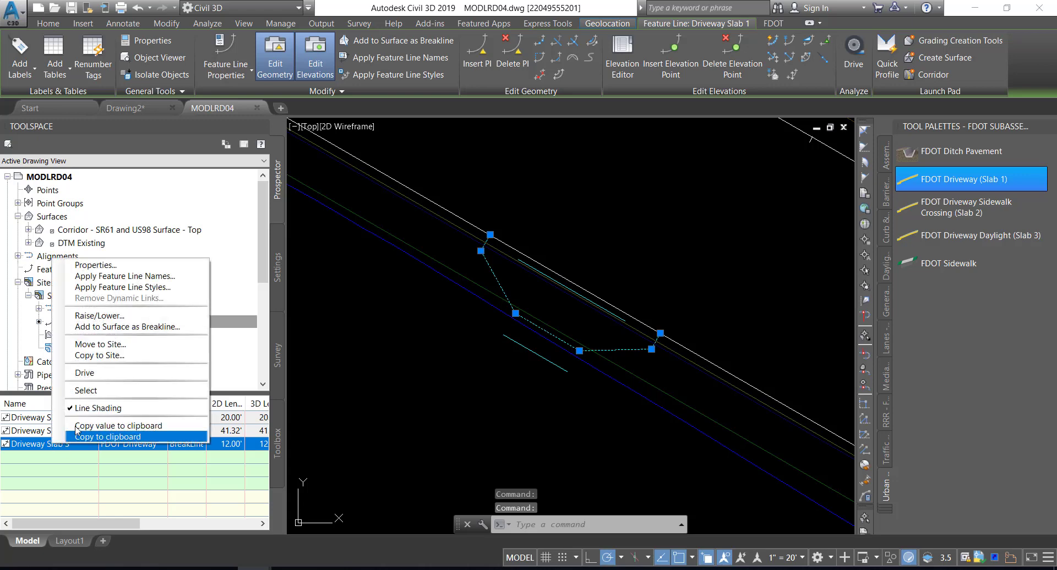
left_click(92, 393)
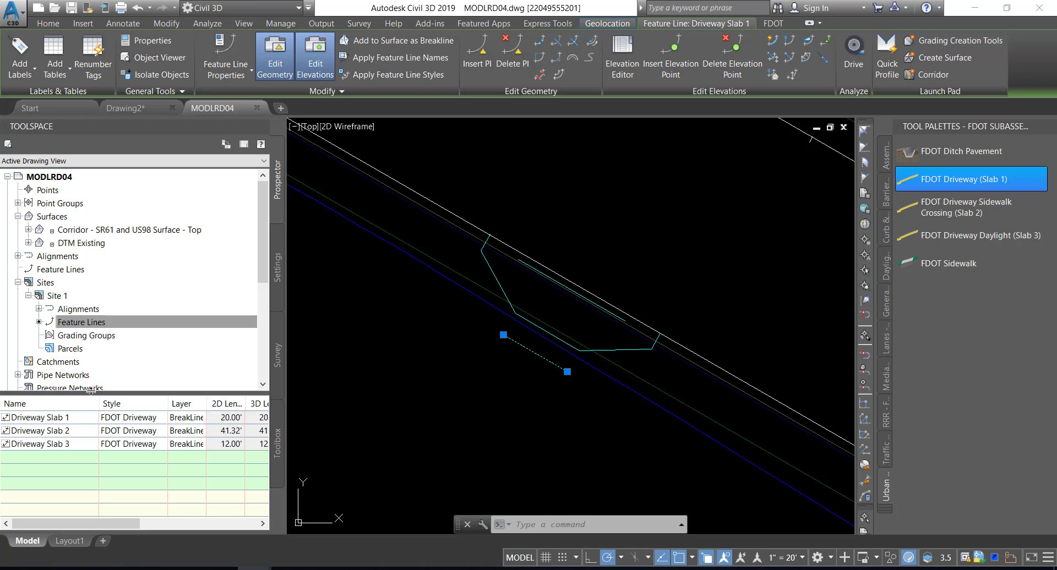
left_click(324, 365)
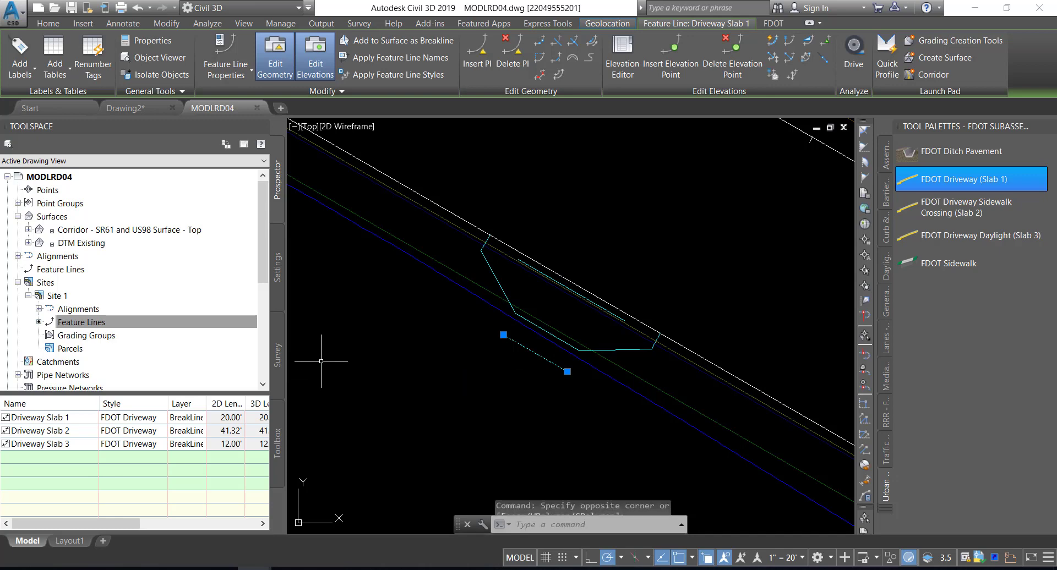
key("Escape")
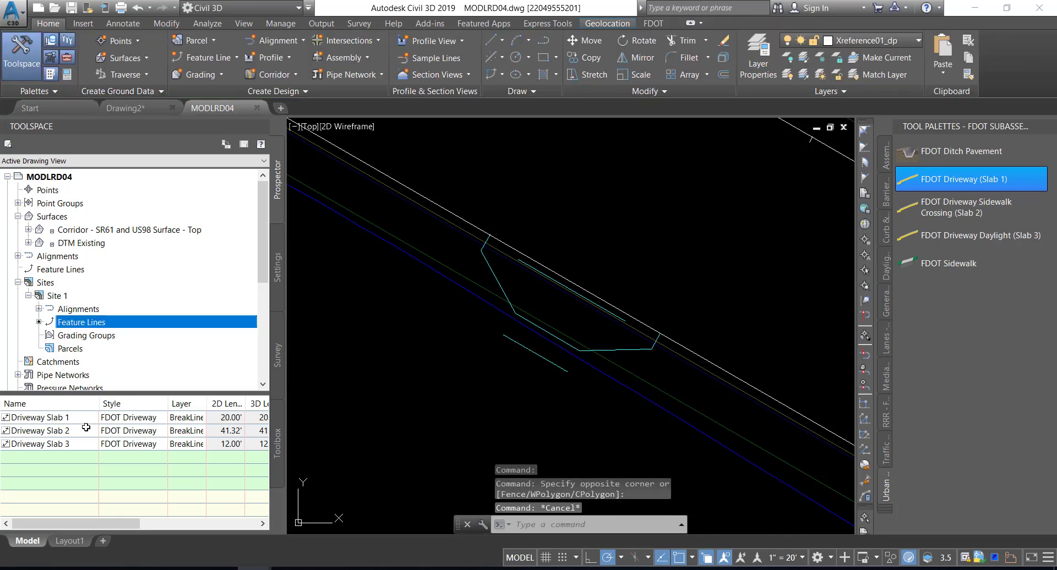
Rename the Driveway Slab 1 feature line as Drop Curb Trigger
mouse_move(86, 427)
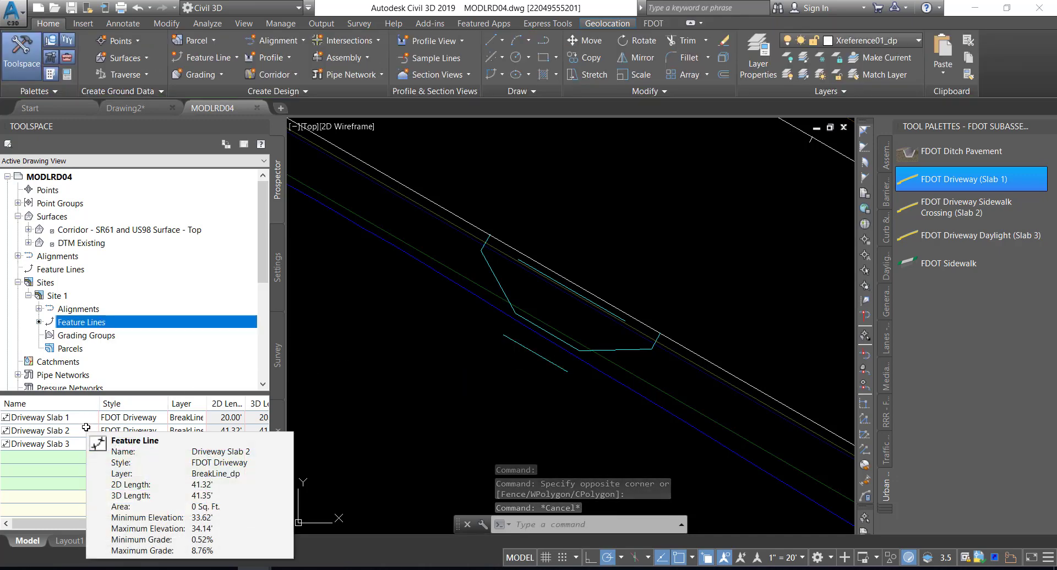
left_click(68, 418)
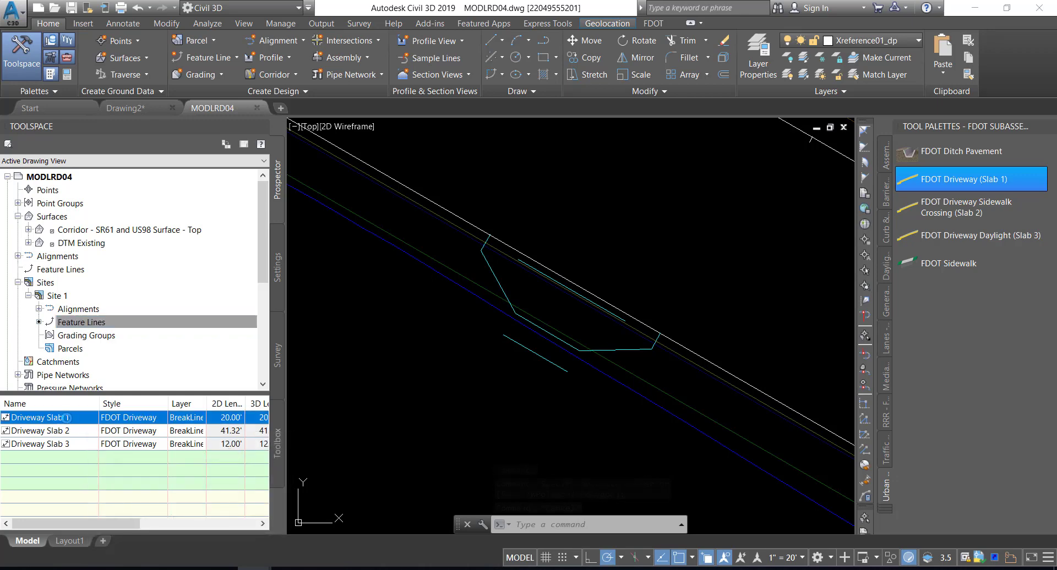
left_click(68, 418)
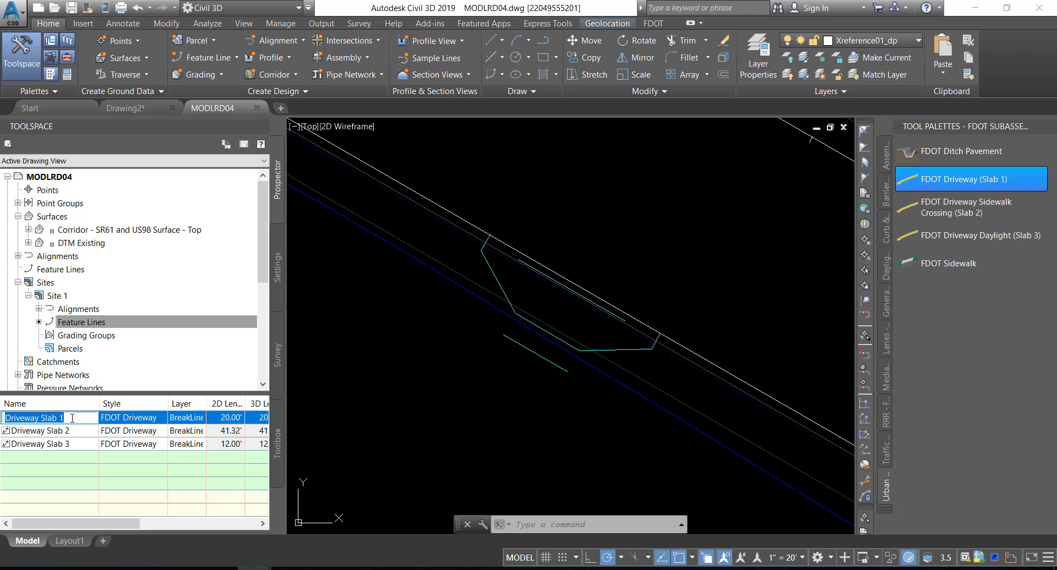
type("D")
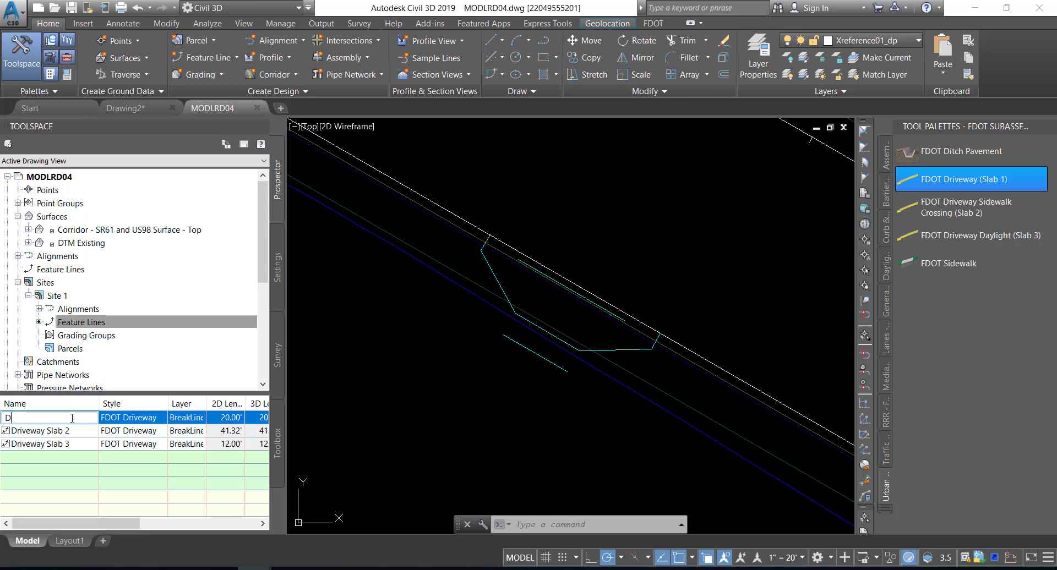
type("rop Curb Trigger")
key("Return")
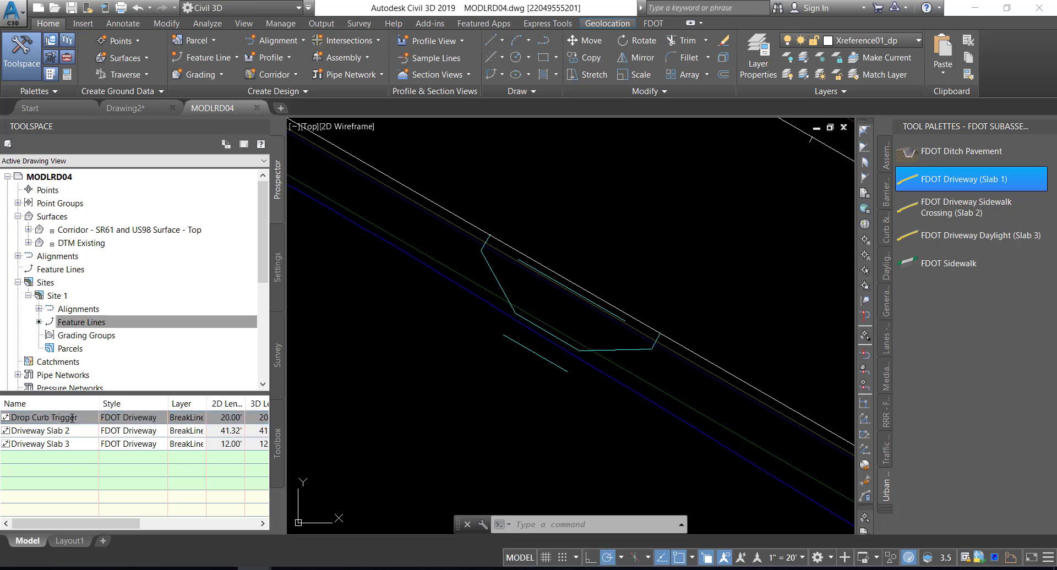
Rename the Driveway Slab 2 feature line as Driveway Slab 1 Back
mouse_move(73, 418)
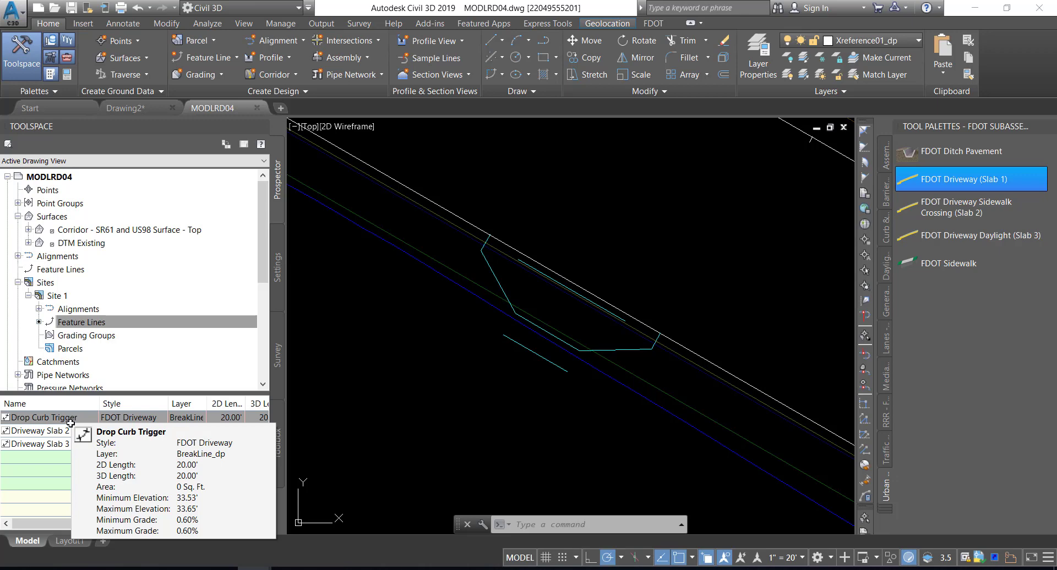
left_click(58, 440)
left_click(70, 433)
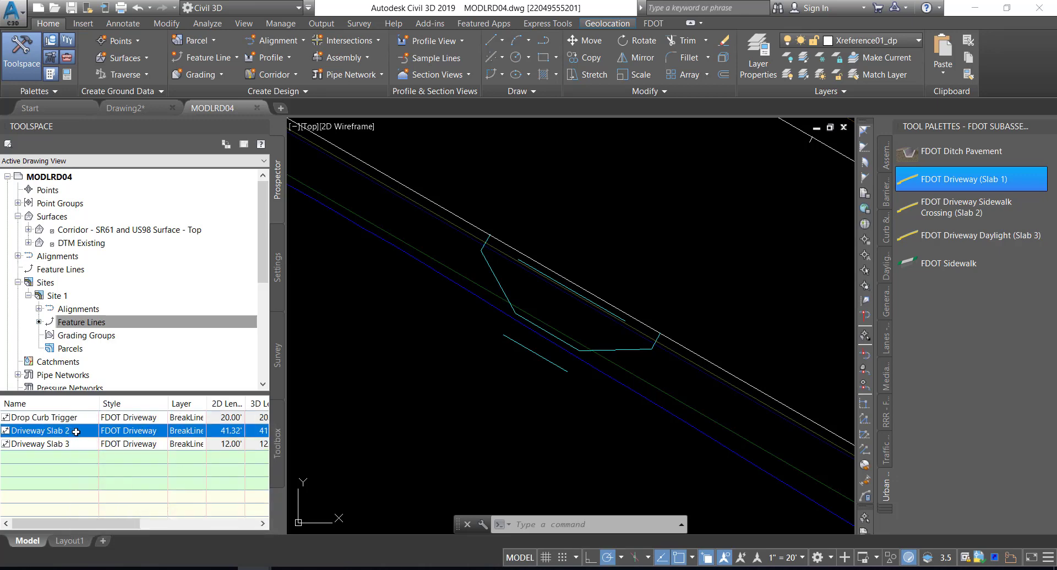
left_click(75, 433)
key("BackSpace")
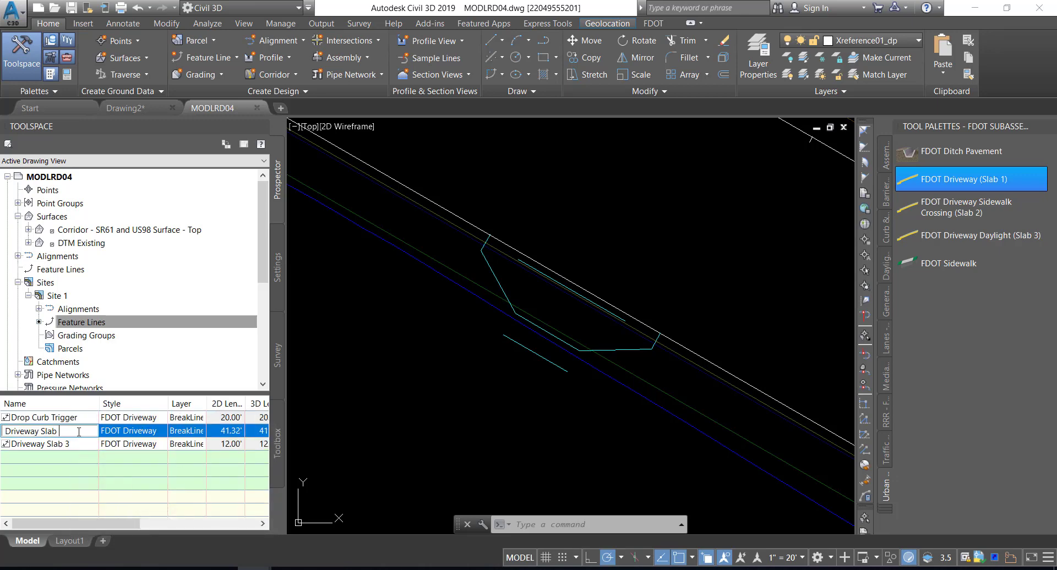
type("1 Back")
key("Return")
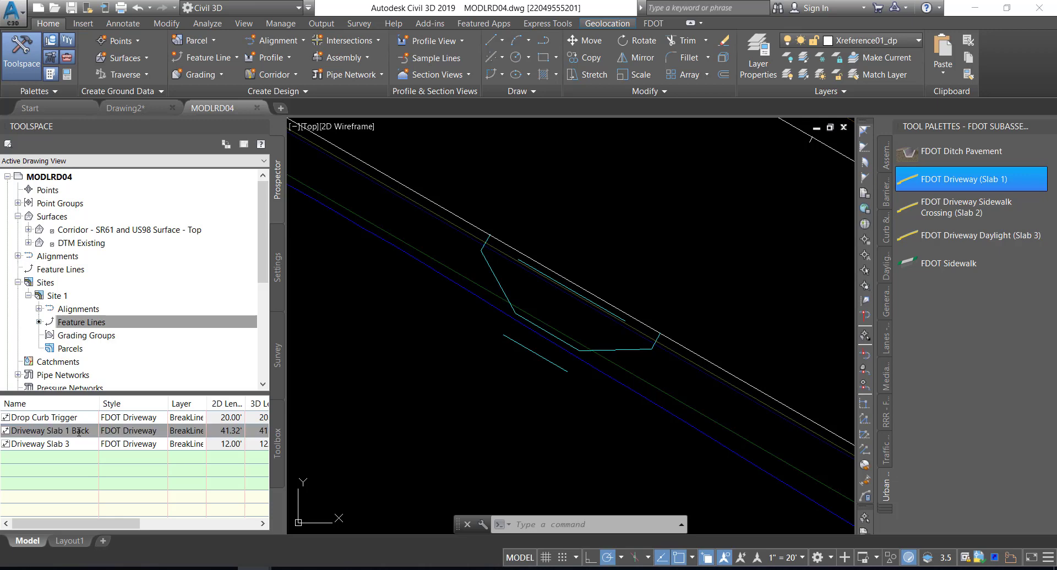
left_click(79, 444)
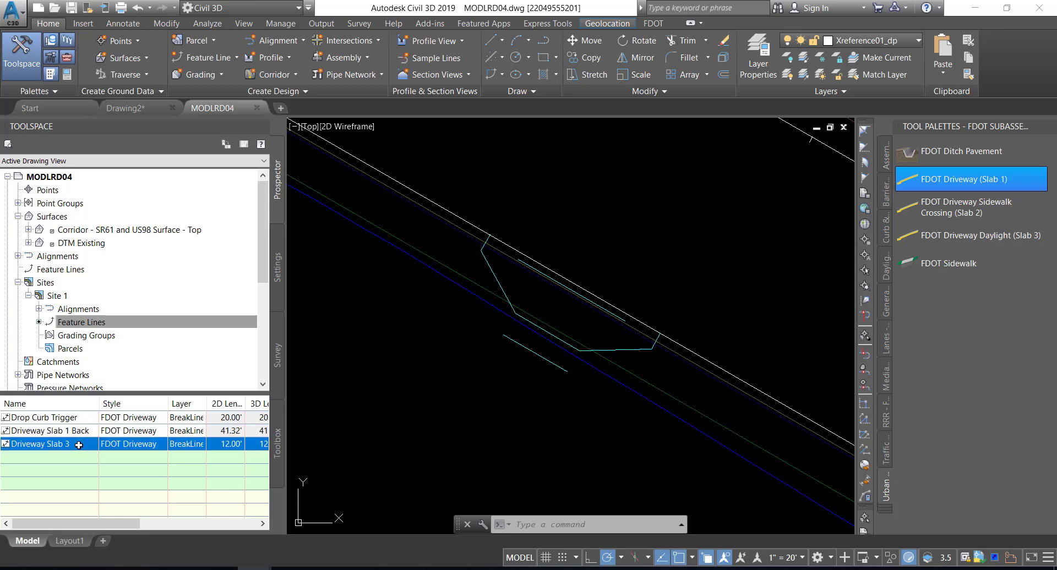
left_click(78, 444)
left_click(81, 444)
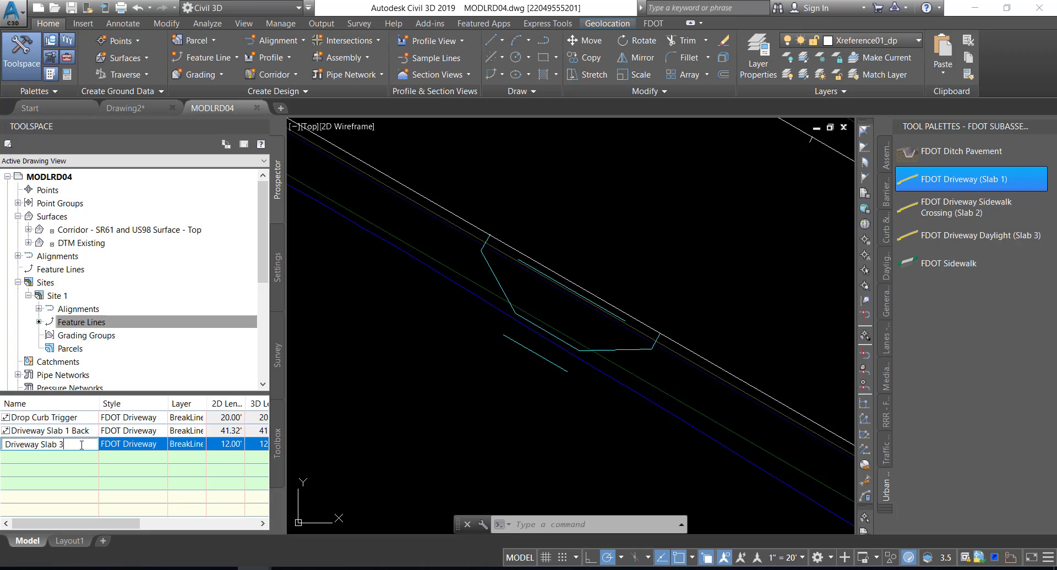
Shorten the name of the Driveway Slab 1 Back feature line to Slab 1 Back
left_click(63, 432)
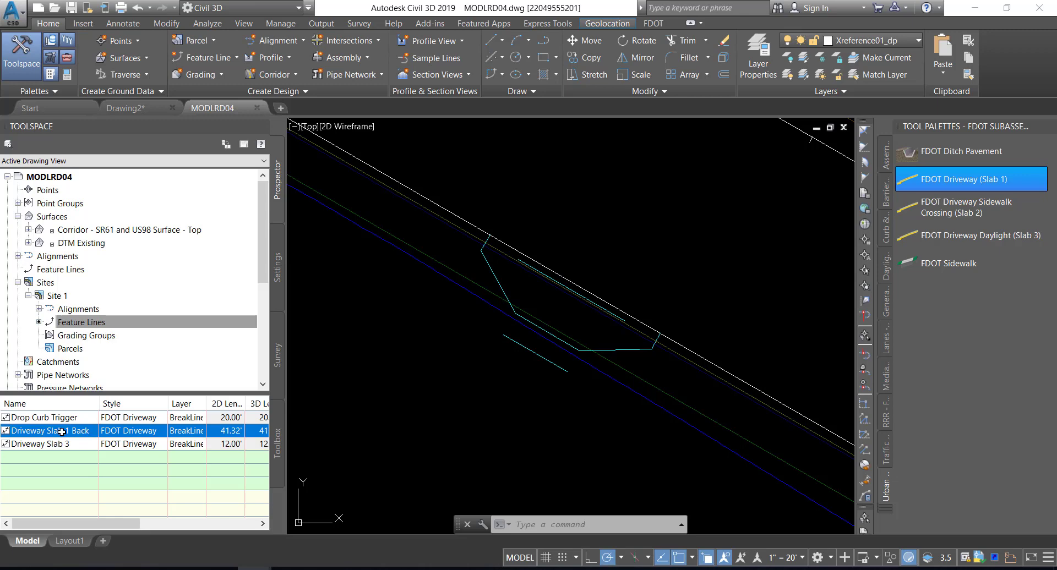
left_click(62, 432)
left_click(62, 433)
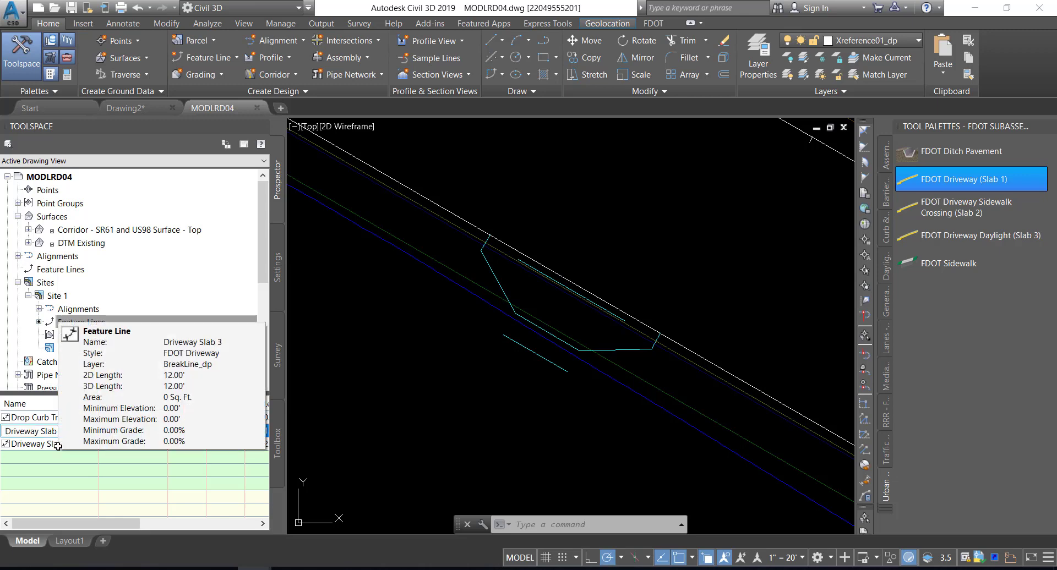
key("Left")
key("Left")
key("BackSpace")
key("BackSpace")
key("BackSpace")
key("BackSpace")
key("BackSpace")
key("BackSpace")
key("BackSpace")
key("BackSpace")
key("BackSpace")
left_click(58, 445)
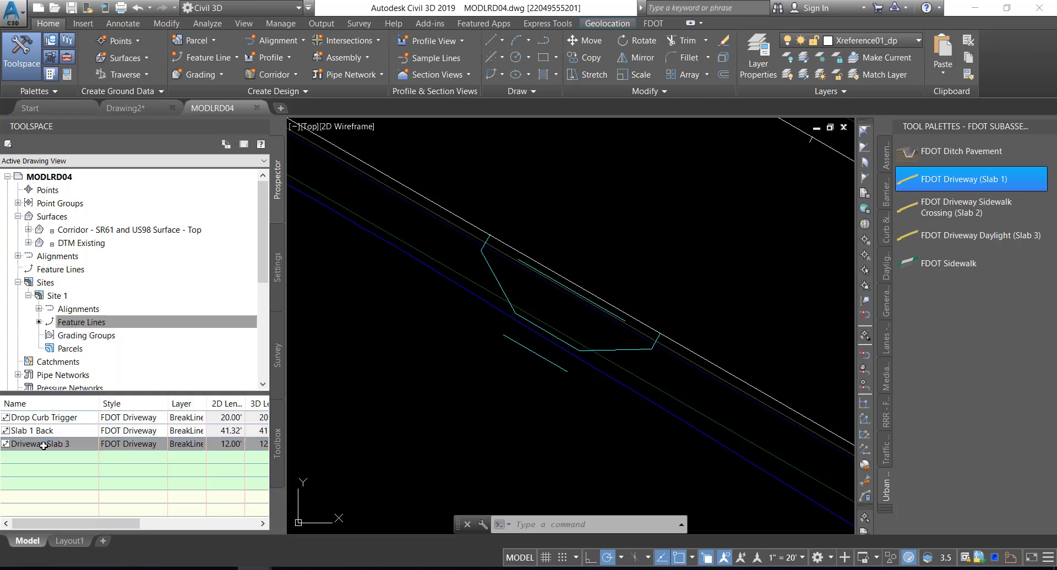
Rename the Driveway Slab 3 feature line as Slab 2 and save the drawing
left_click(41, 444)
left_click(41, 444)
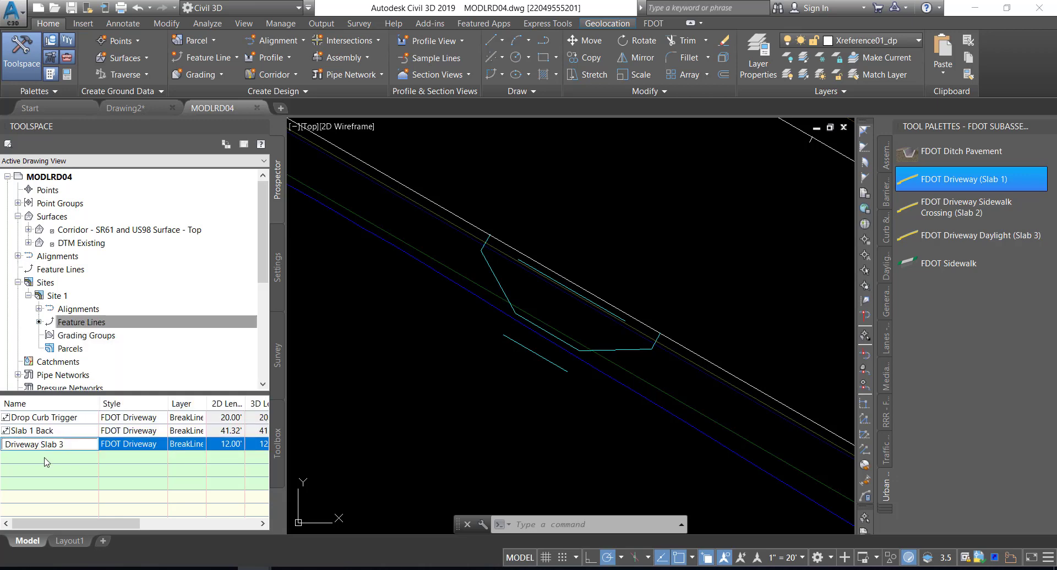
key("BackSpace")
key("BackSpace")
key("BackSpace")
key("BackSpace")
key("BackSpace")
key("BackSpace")
key("BackSpace")
key("BackSpace")
key("BackSpace")
key("BackSpace")
key("BackSpace")
key("Return")
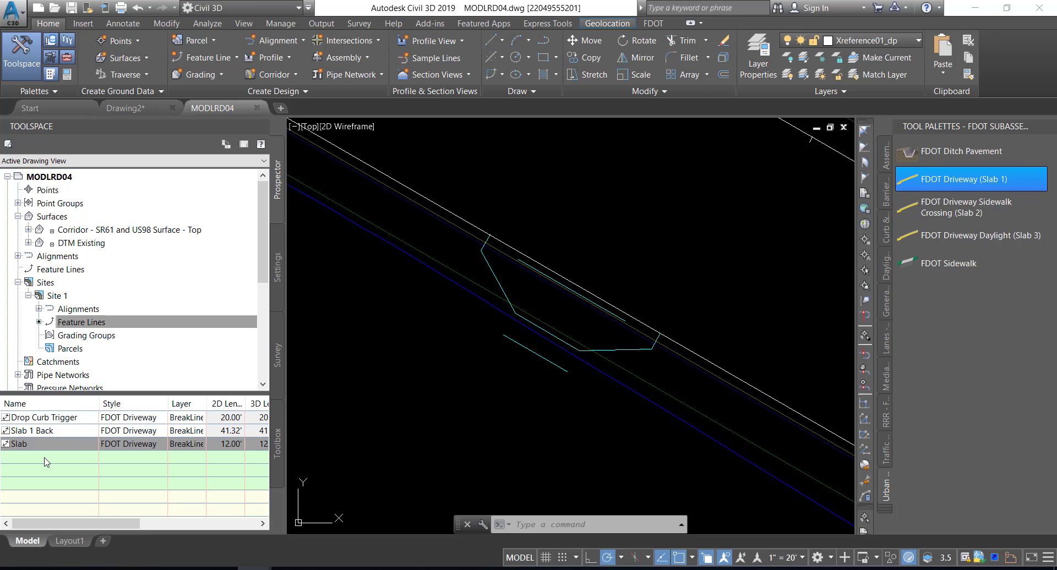
left_click(41, 444)
left_click(43, 444)
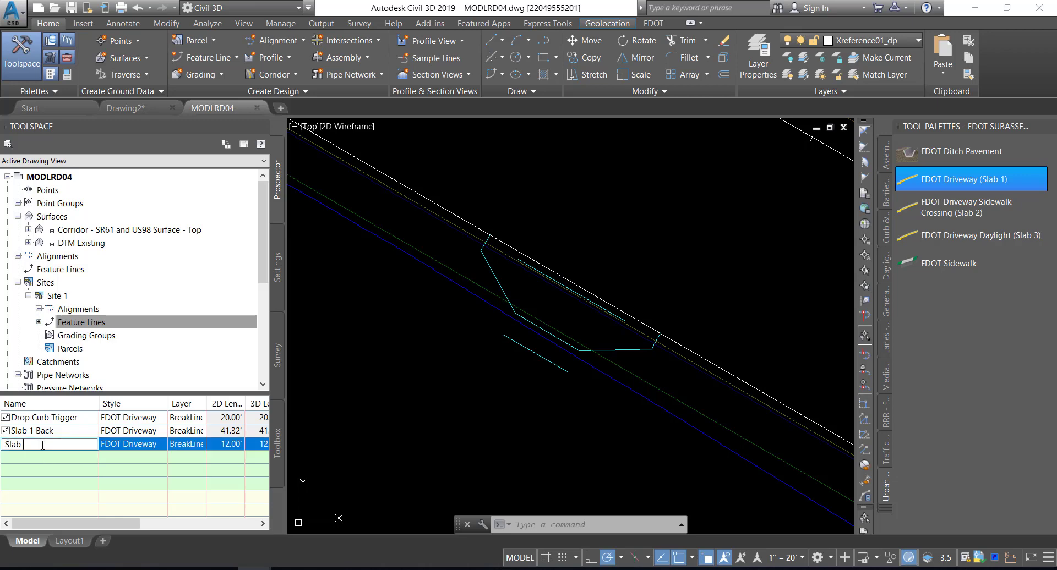
type("2")
key("Return")
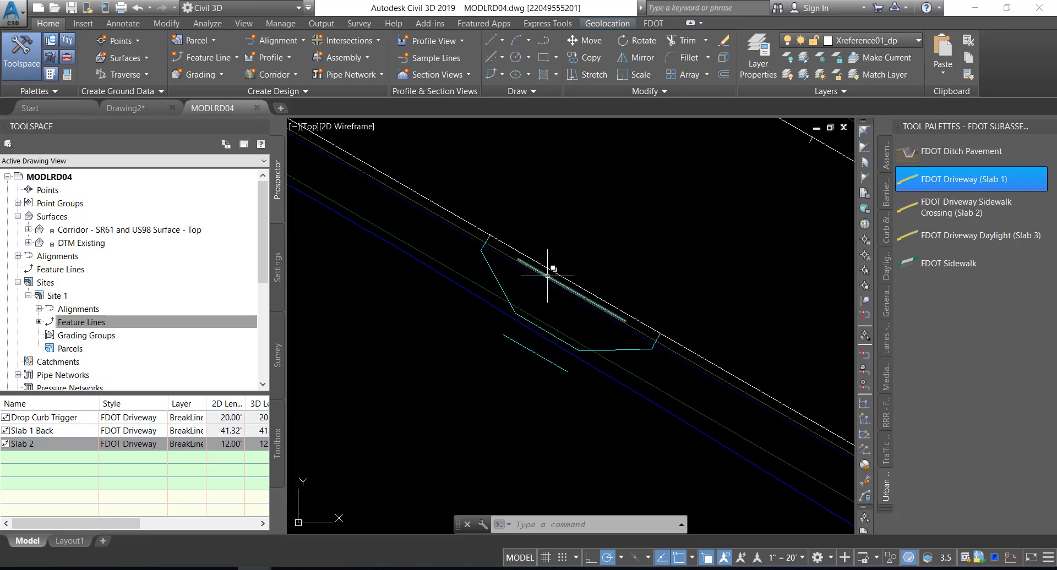
mouse_move(547, 275)
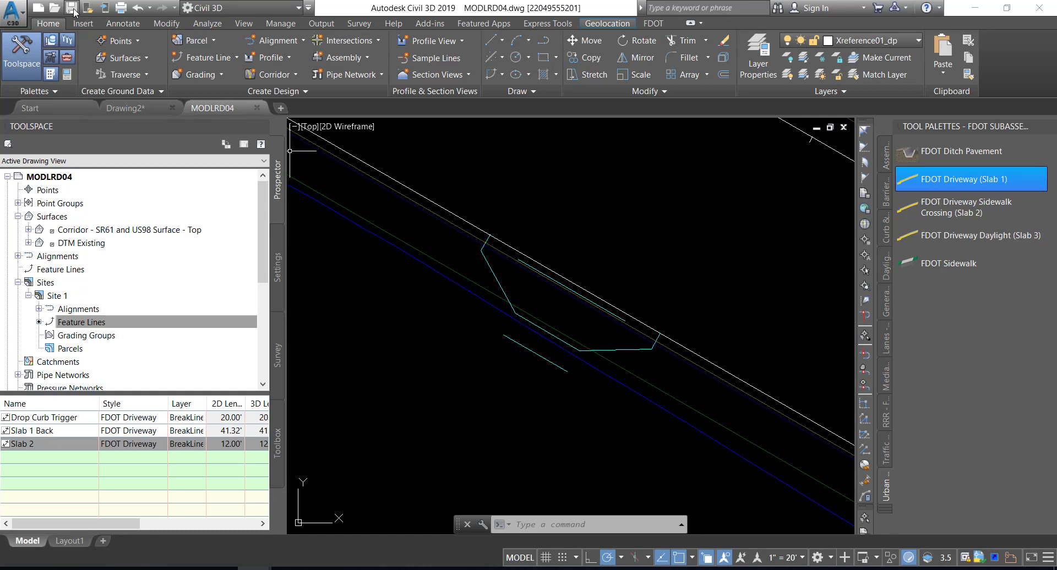
key("ctrl+s")
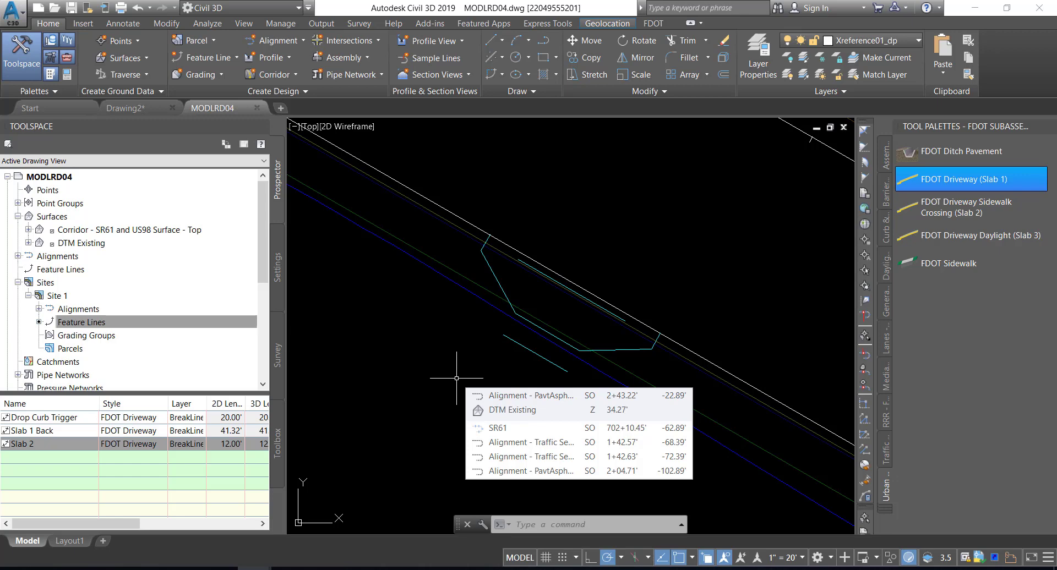
Select Alignment - PavtAsphalt LT from the miscellaneous alignments so it is highlighted in the drawing
left_click(18, 257)
left_click(28, 322)
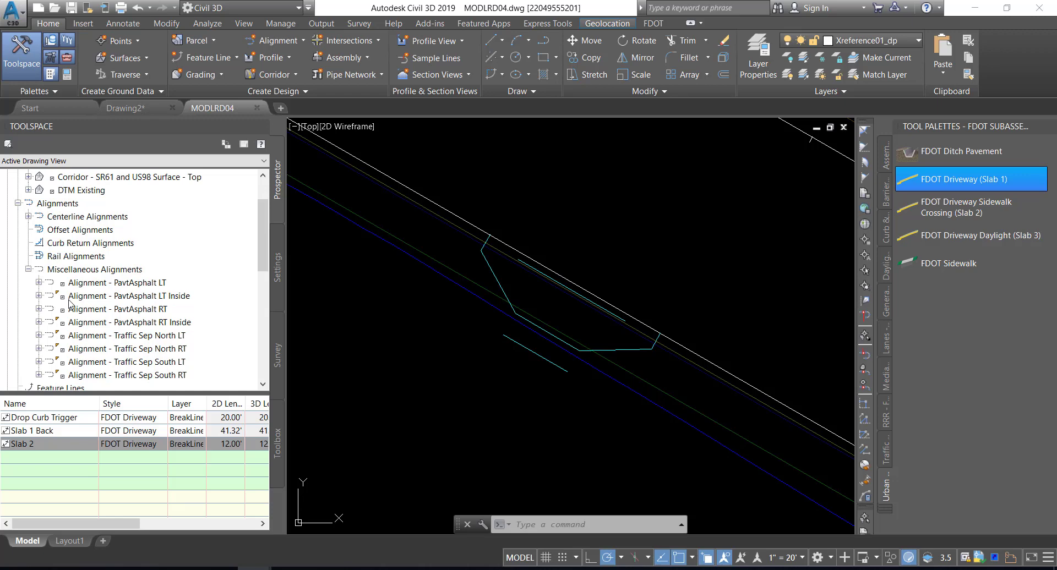
left_click(86, 284)
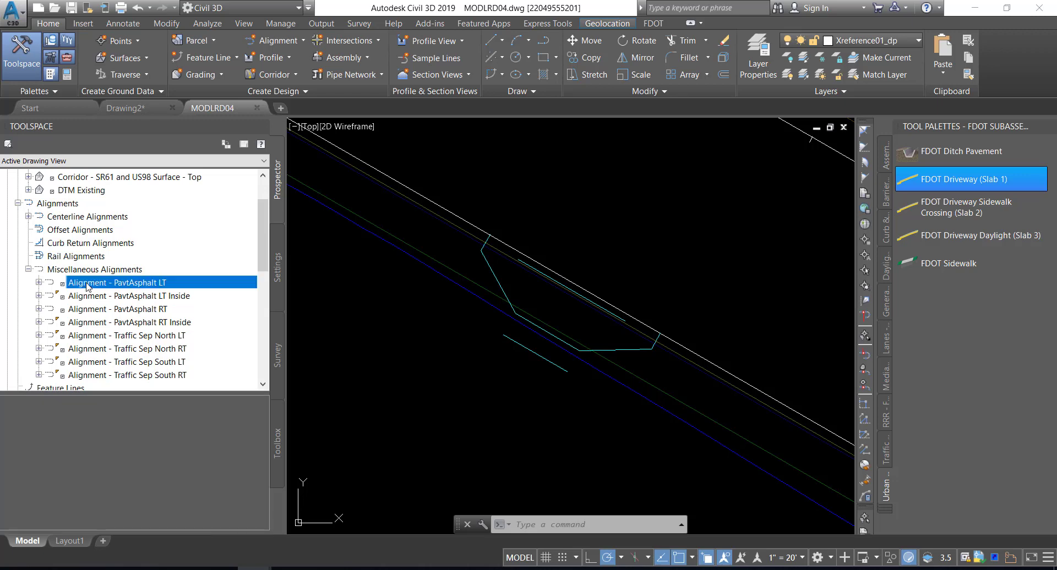
right_click(87, 285)
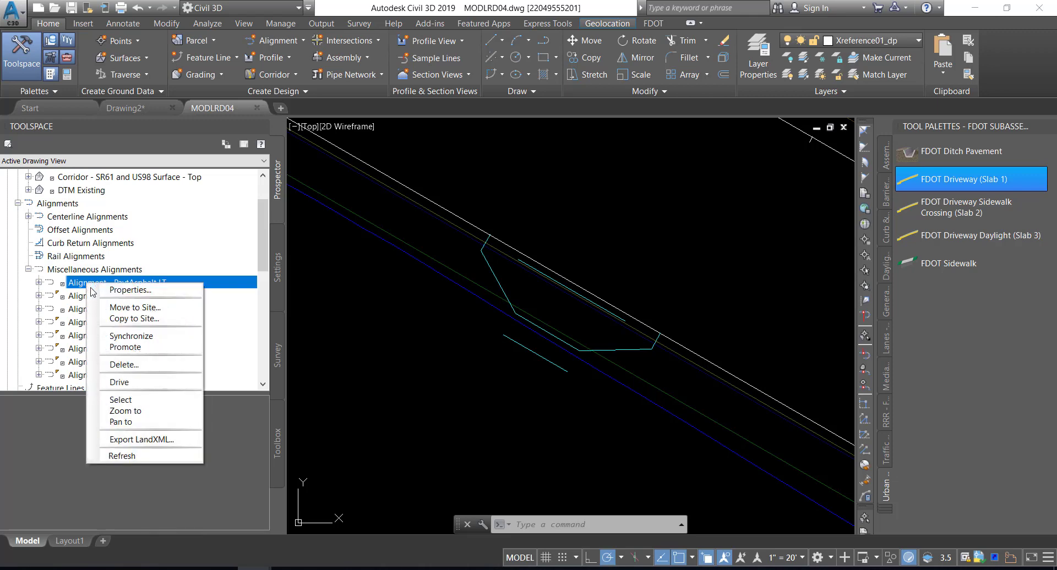
left_click(121, 400)
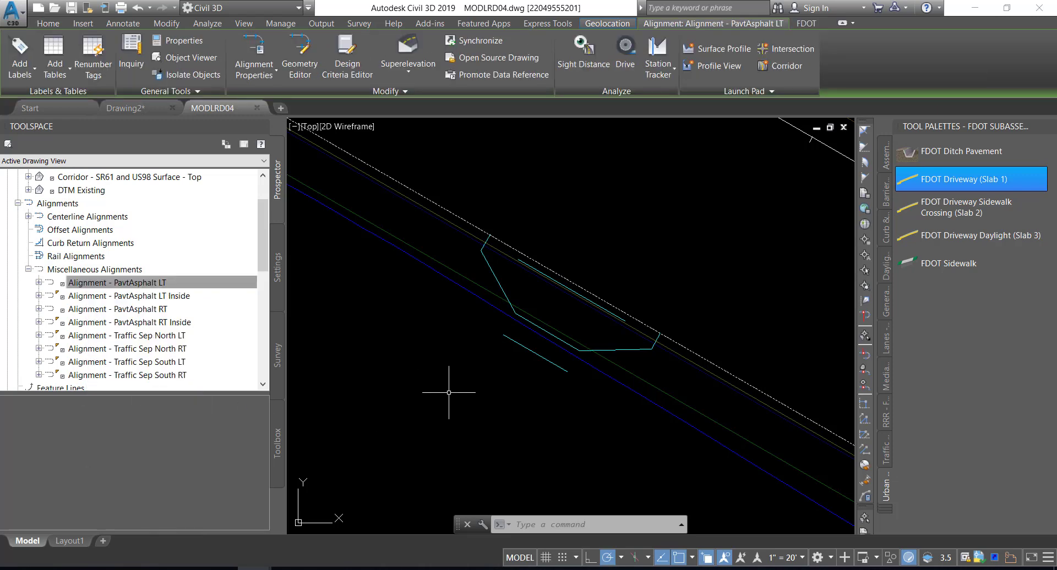
mouse_move(442, 392)
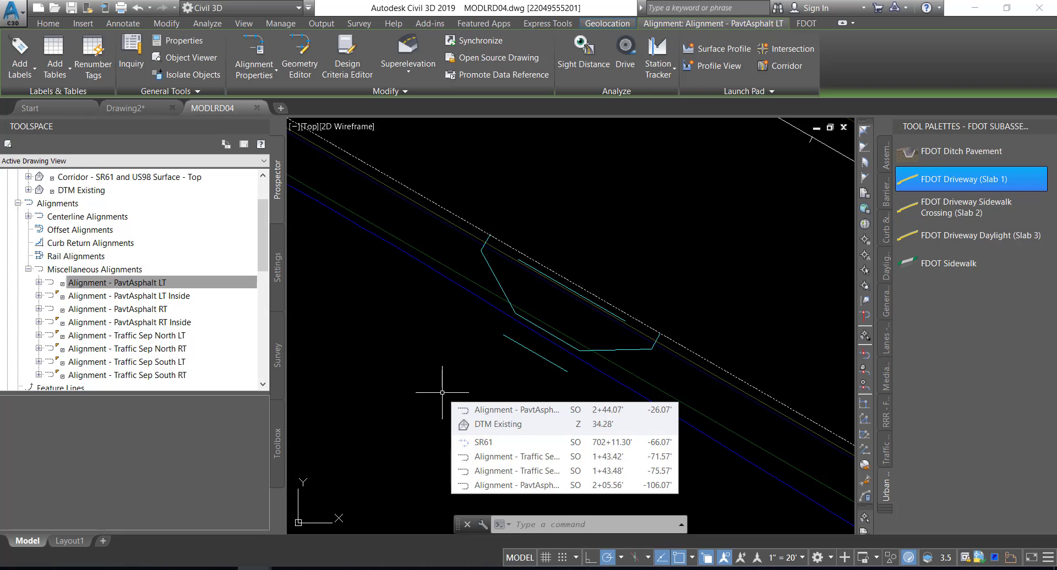
Check Alignment - PavtAsphalt LT for existing profiles, collapse the alignments and look at the drawing's assemblies
left_click(159, 282)
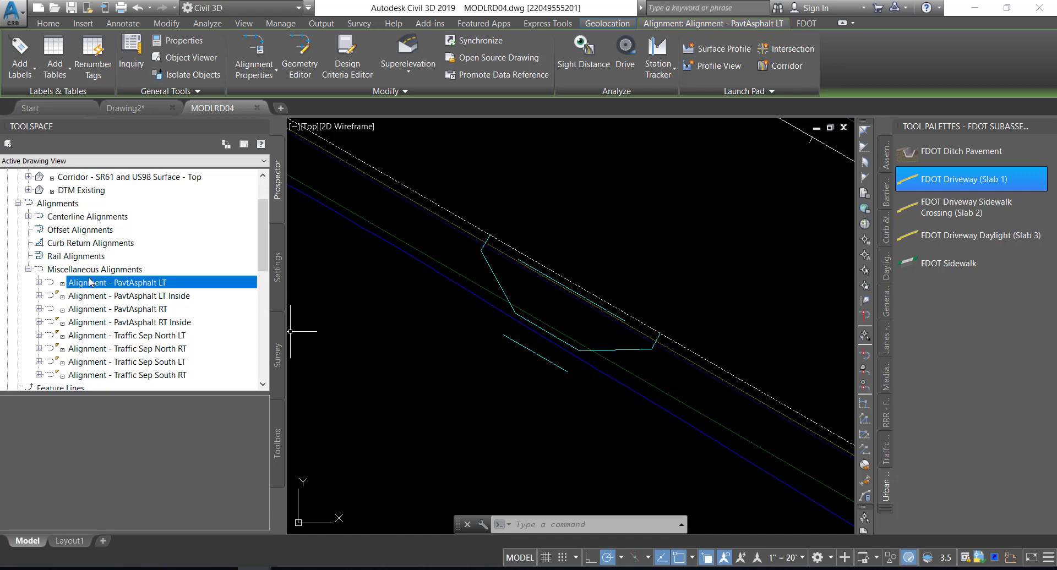
left_click(39, 283)
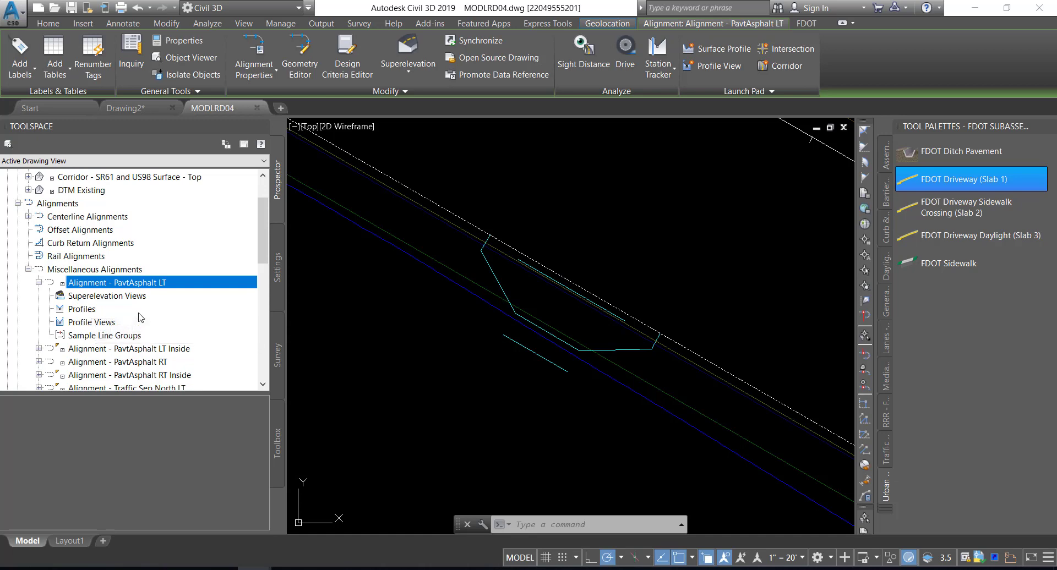
left_click(28, 270)
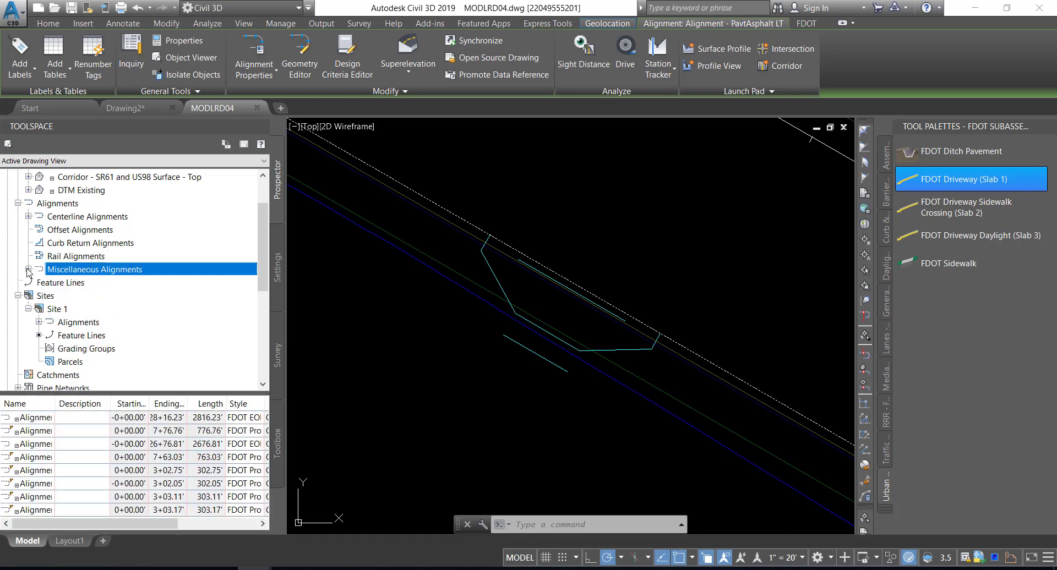
left_click(18, 203)
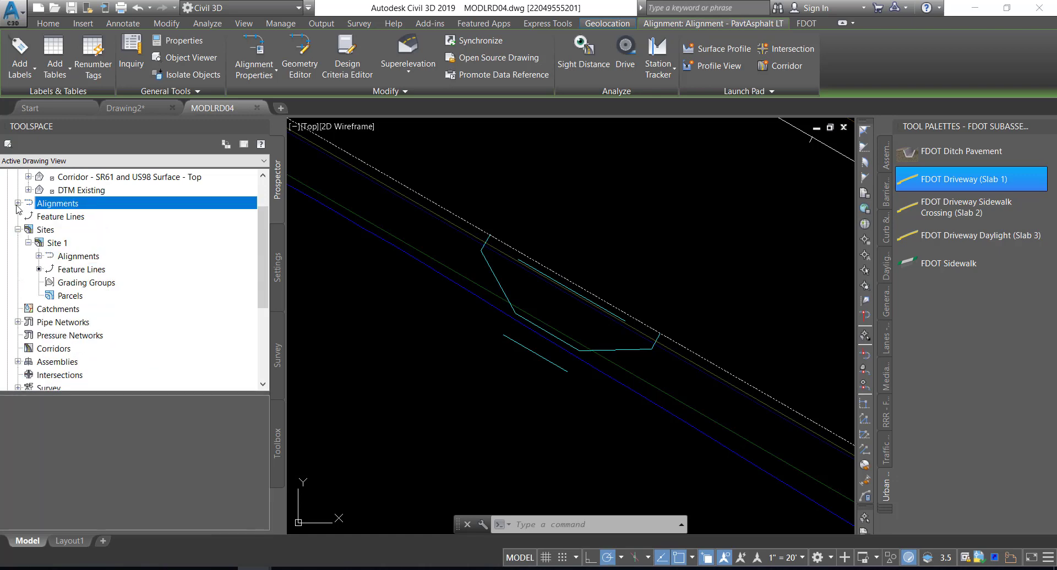
left_click(18, 362)
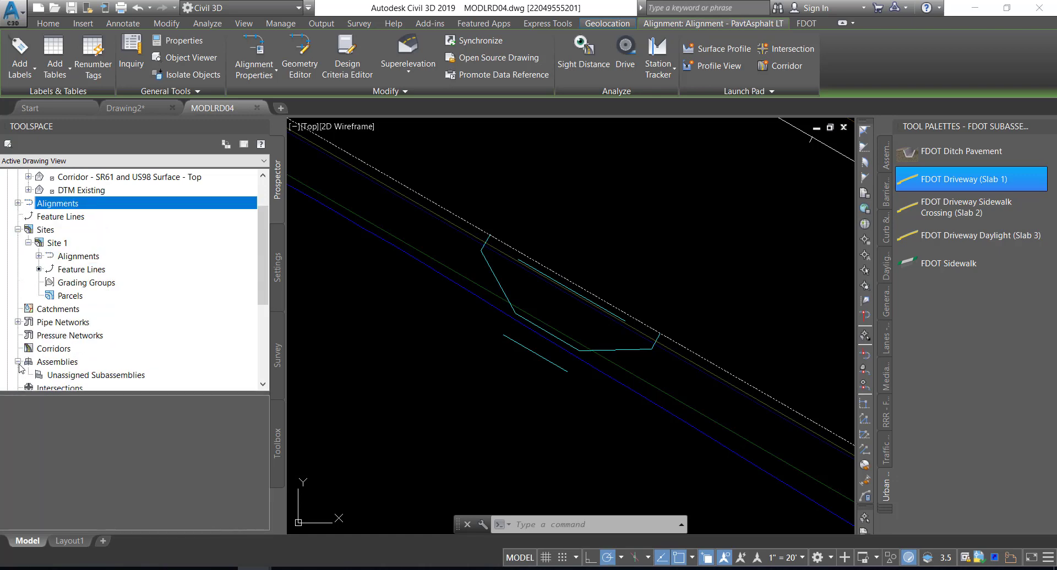
scroll(87, 345, "down", 1)
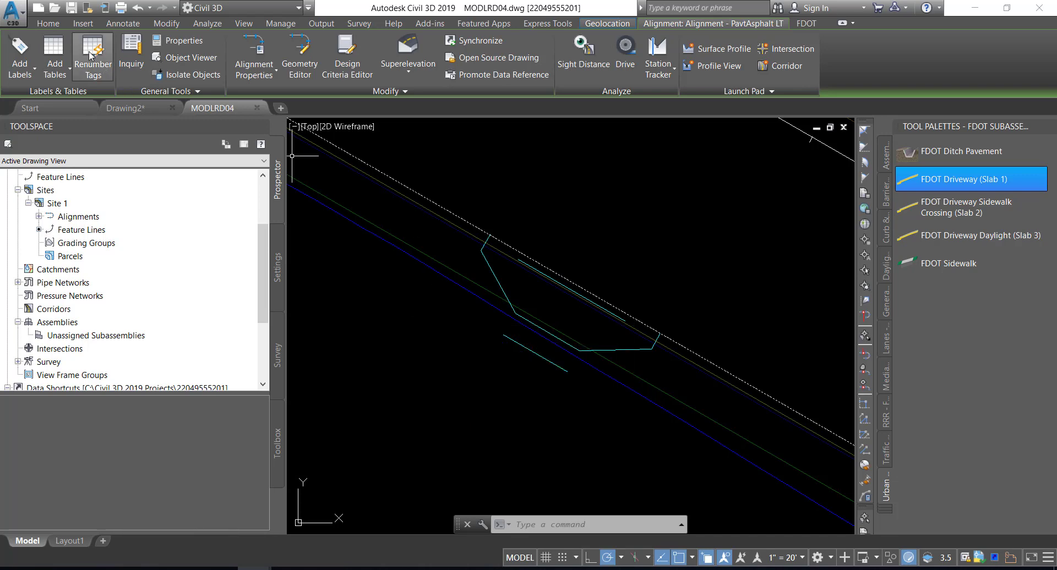
Create a surface profile for Alignment - PavtAsphalt LT from the Corridor - SR61 and US98 Surface - Top surface
left_click(49, 24)
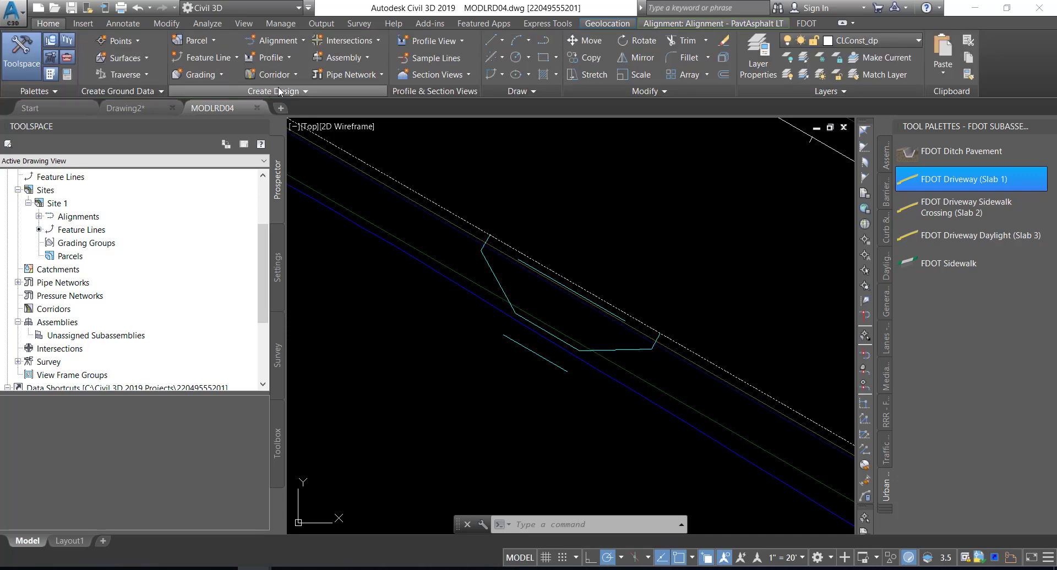
left_click(285, 58)
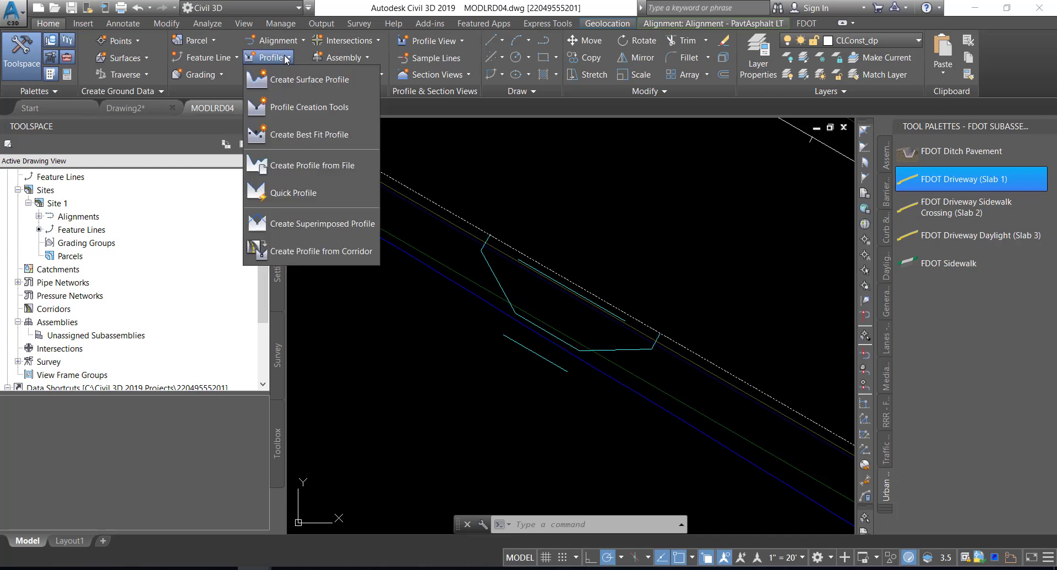
left_click(284, 77)
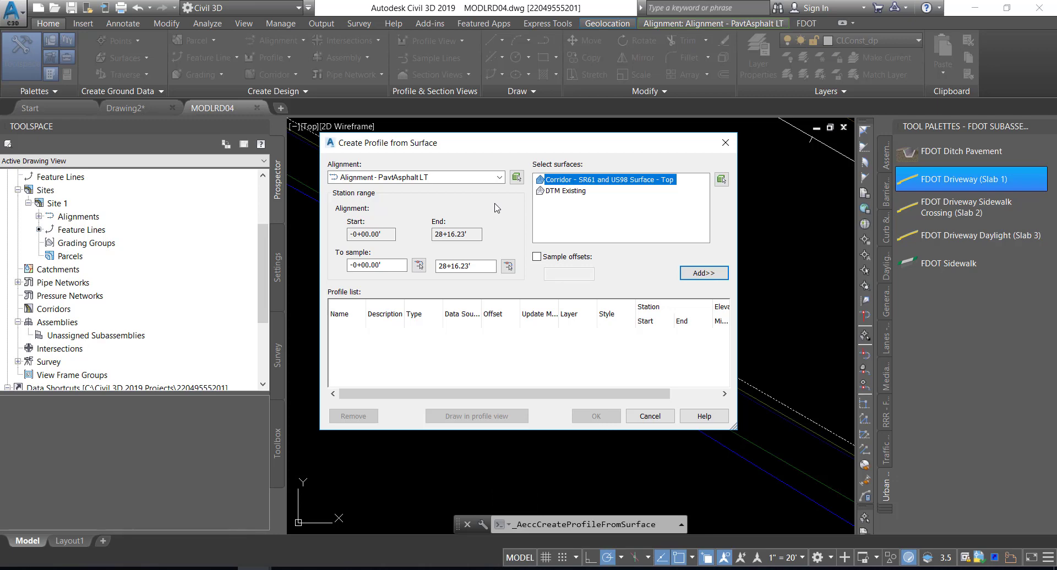
left_click(473, 178)
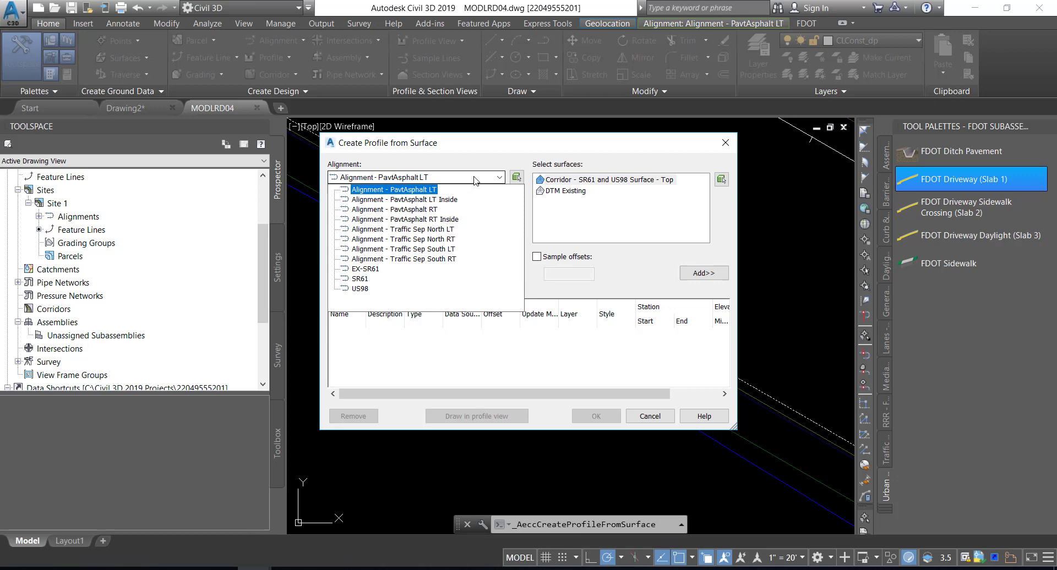
left_click(417, 190)
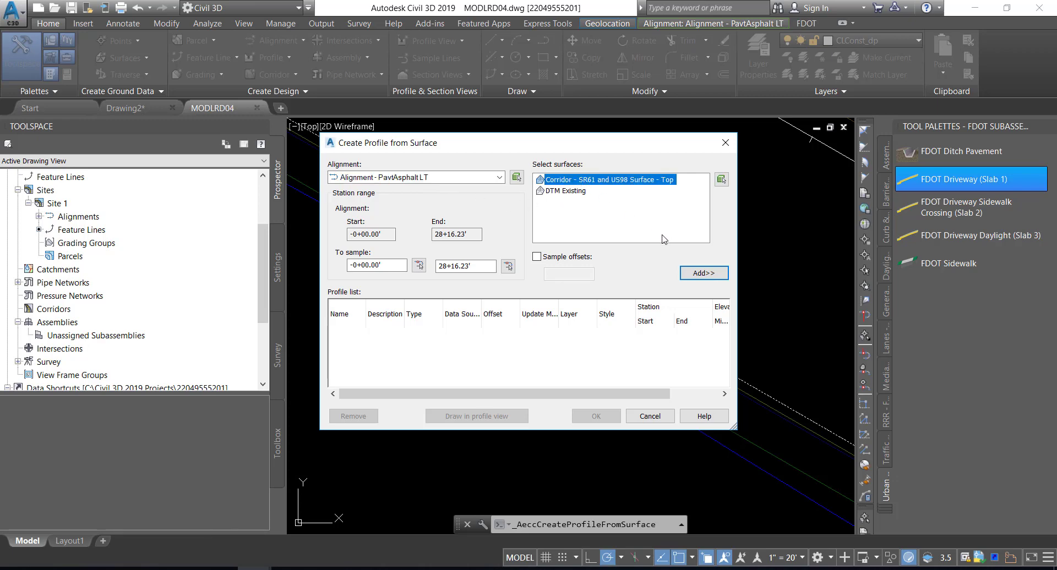
left_click(701, 274)
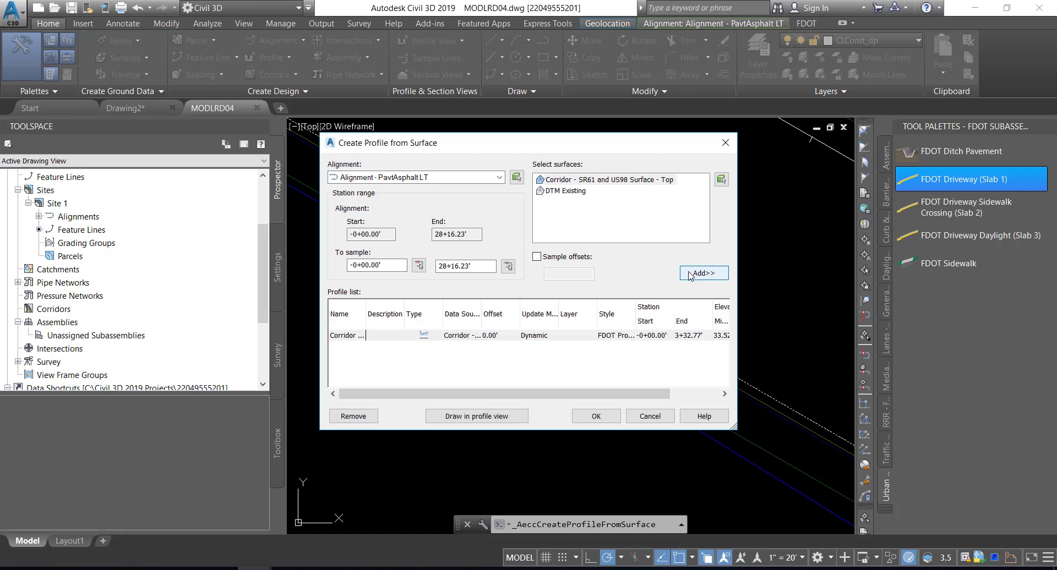
left_click(591, 417)
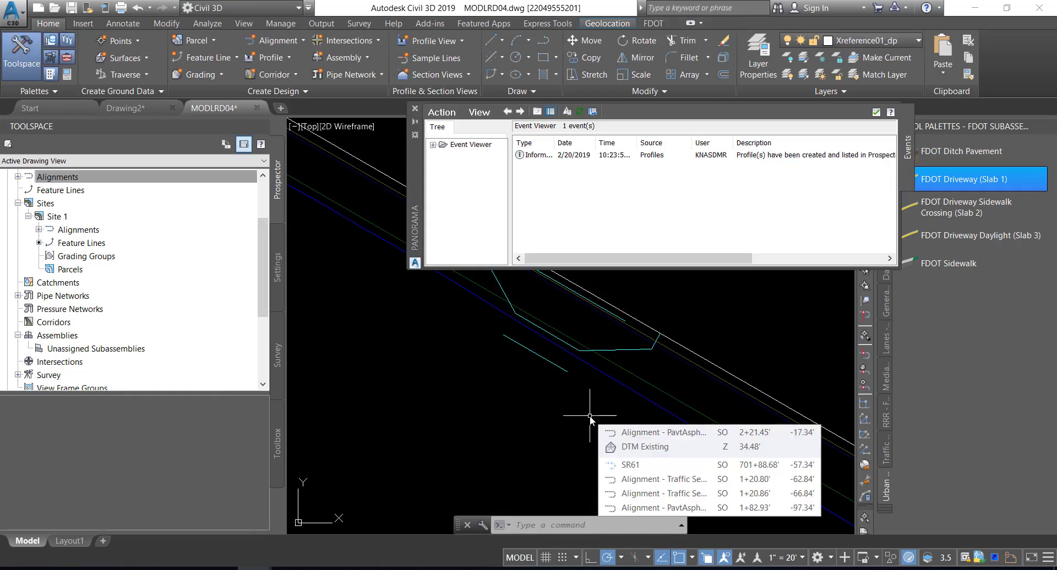
Clear all events from the event viewer and close it
left_click(442, 113)
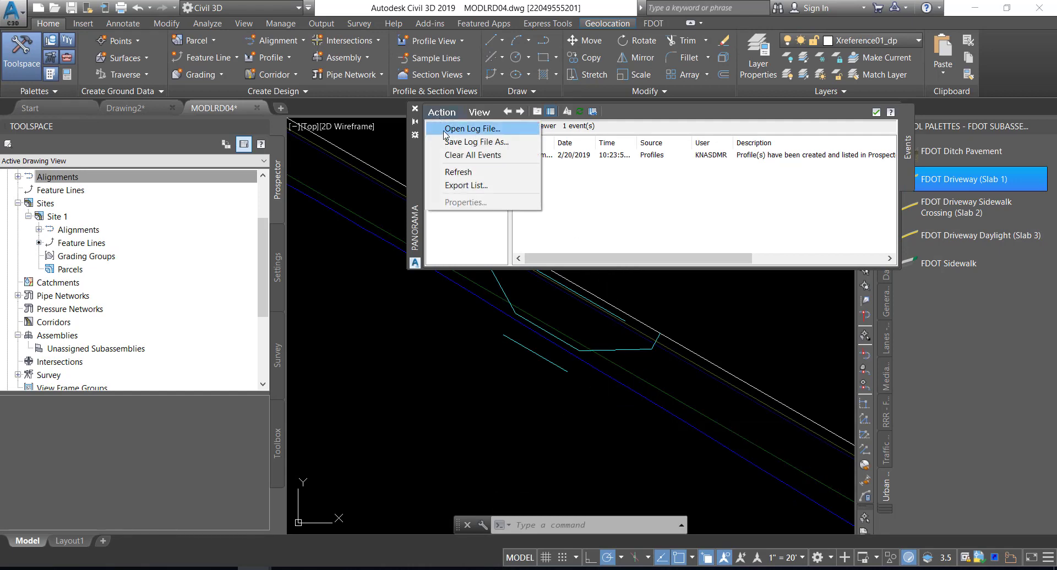
left_click(448, 155)
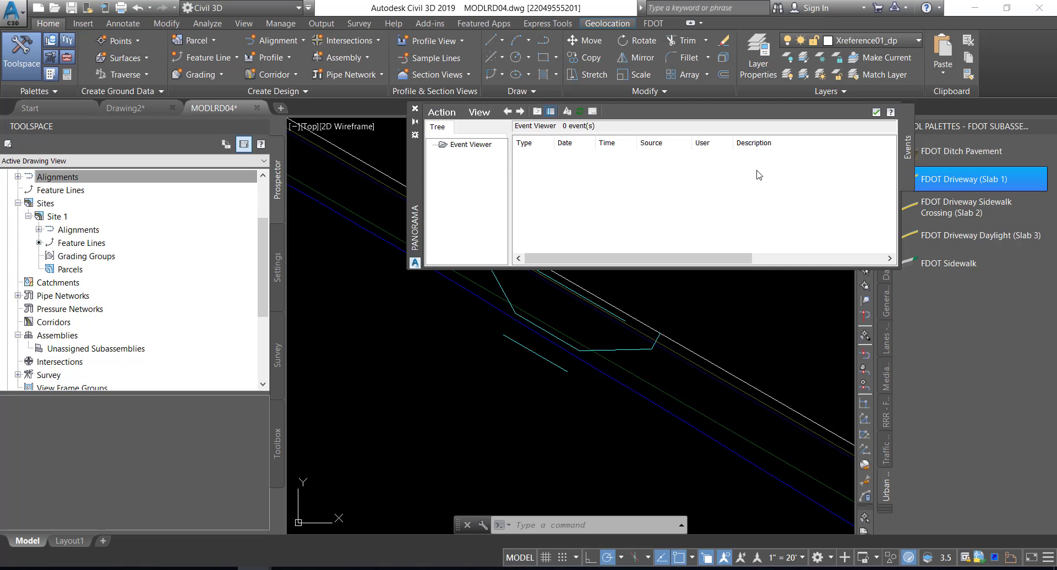
left_click(876, 113)
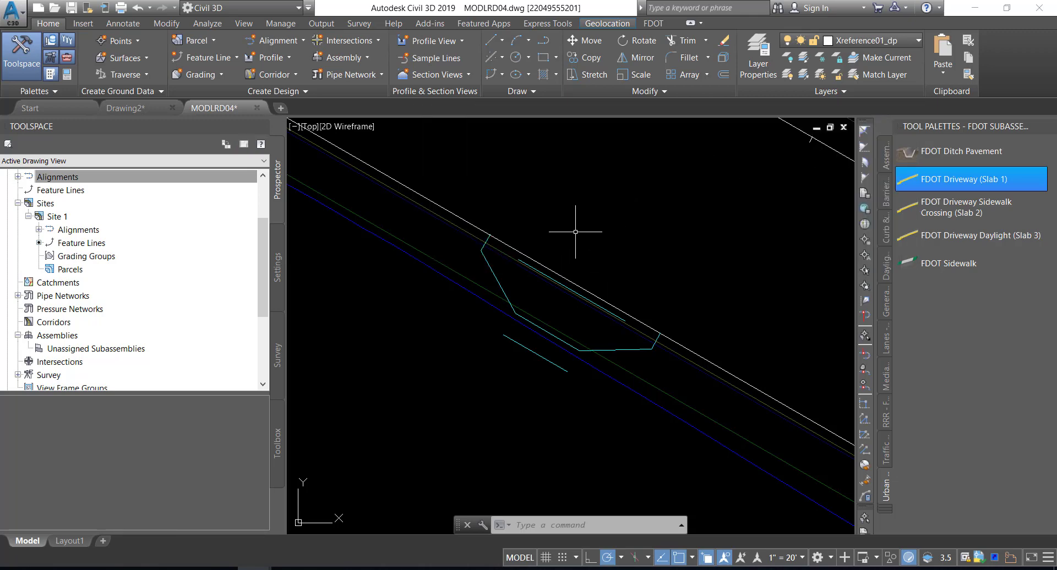
Expand the miscellaneous alignments down to the profiles of Alignment - PavtAsphalt LT to find the new surface profile
mouse_move(575, 232)
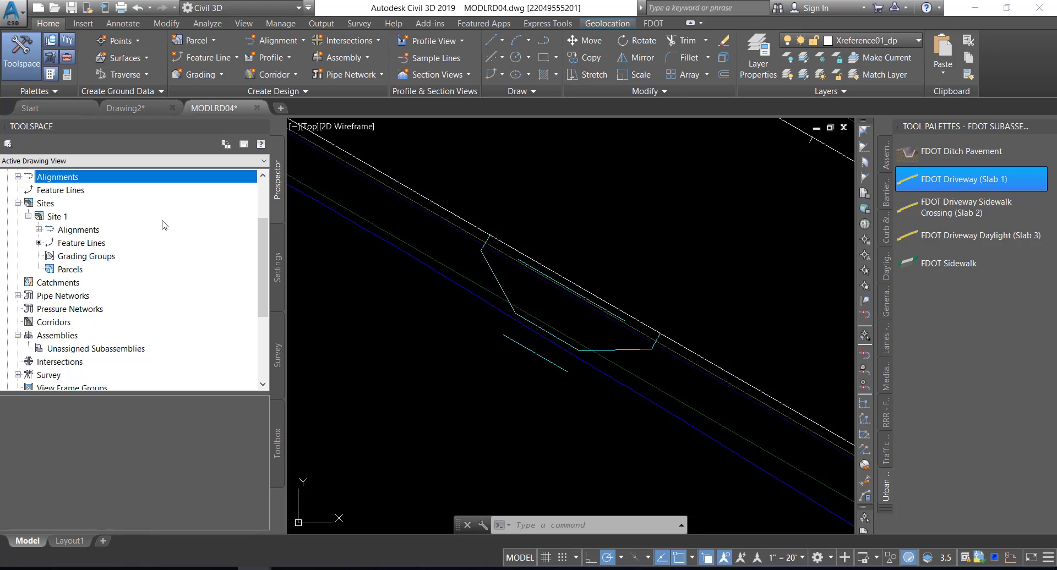
scroll(108, 230, "up", 2)
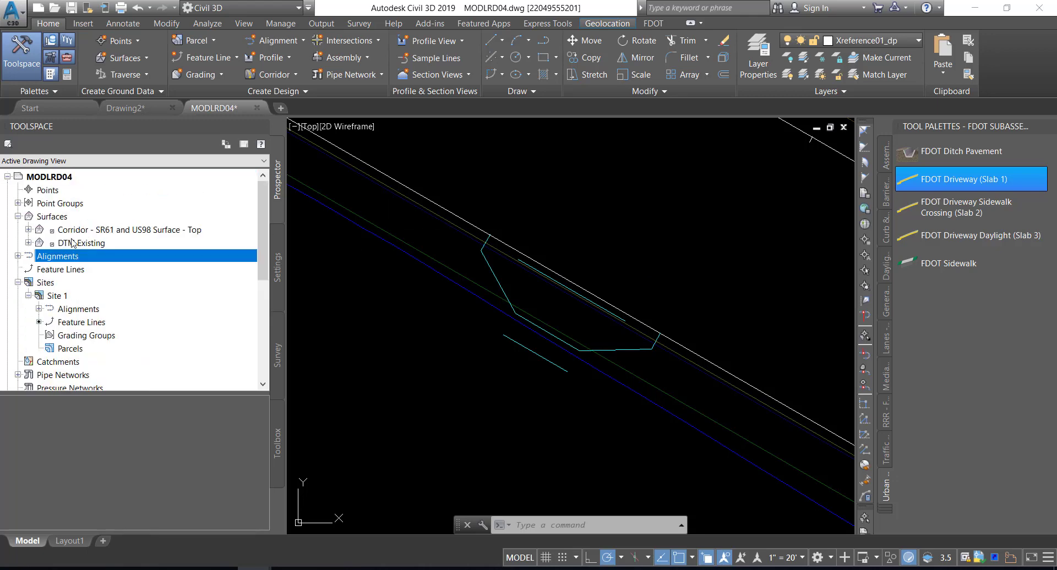
left_click(18, 256)
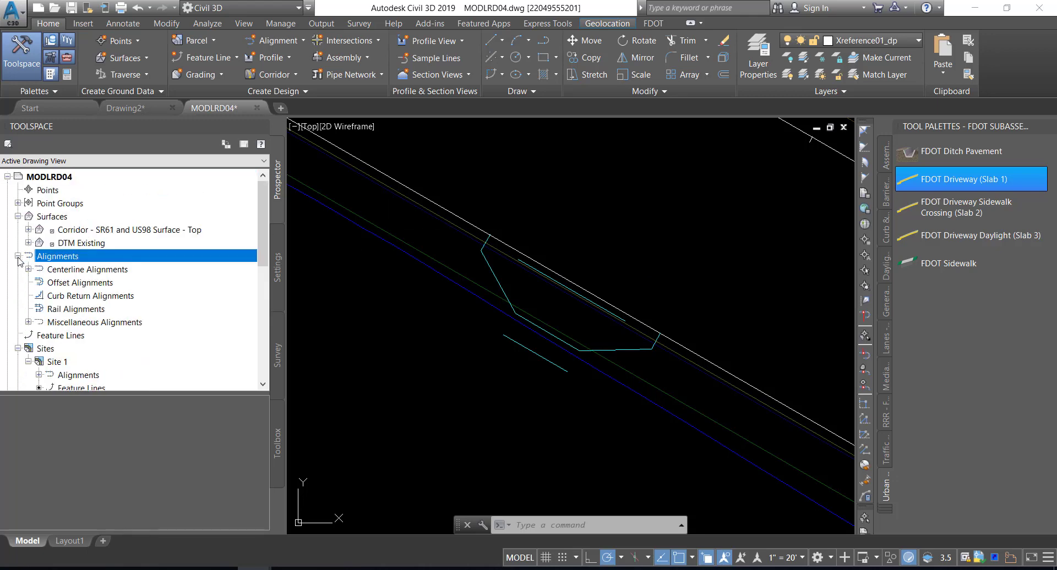
left_click(28, 322)
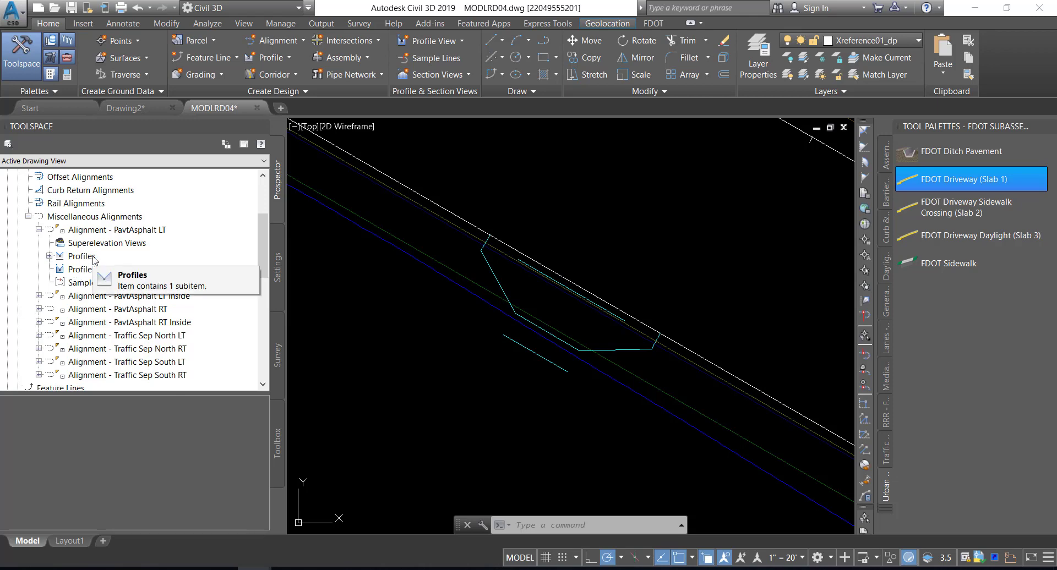
left_click(49, 256)
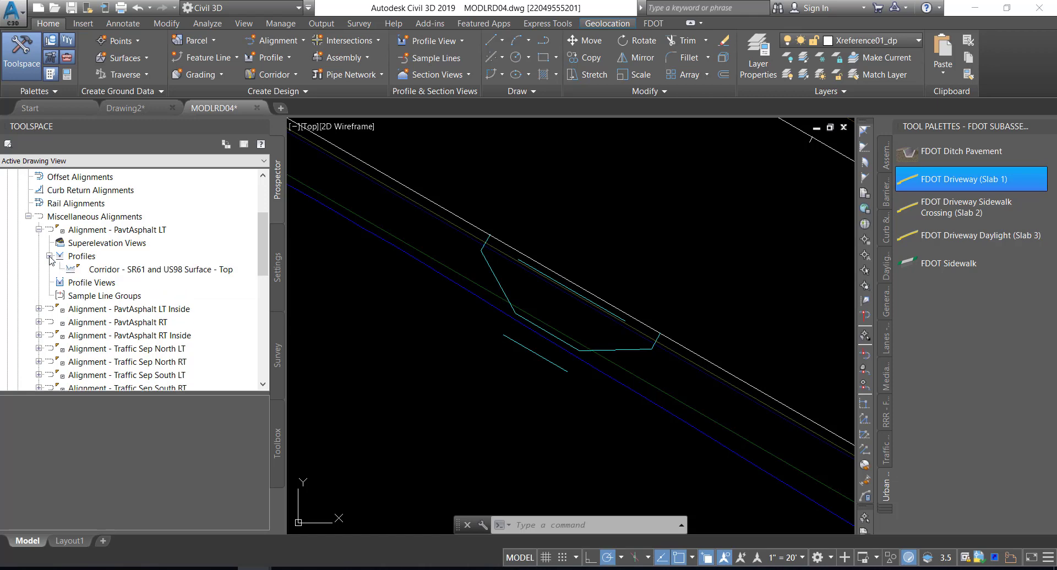
Rename the new surface profile of Alignment - PavtAsphalt LT as SR62 ETW LT and save the drawing
left_click(119, 270)
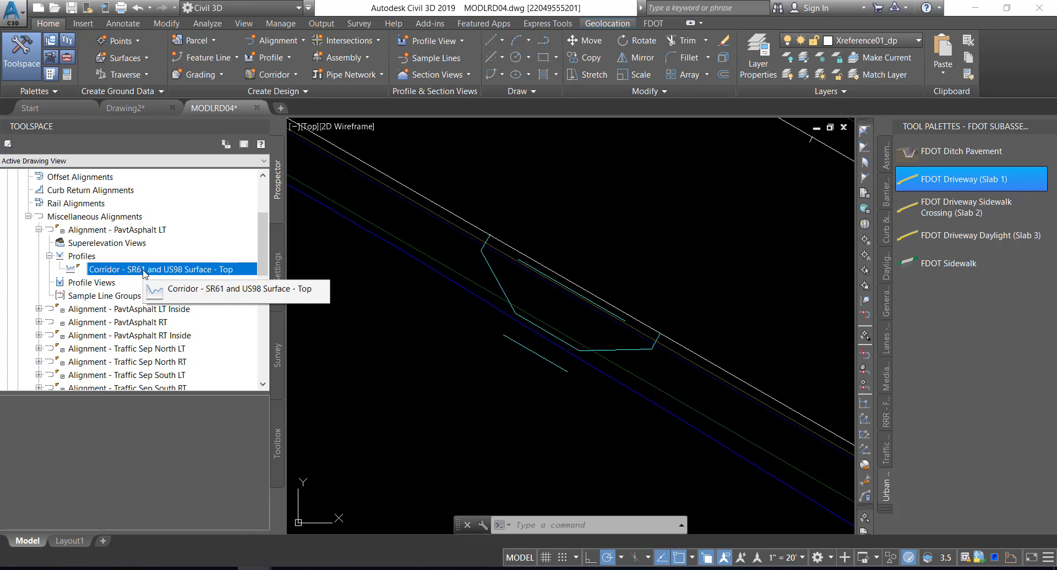
right_click(145, 274)
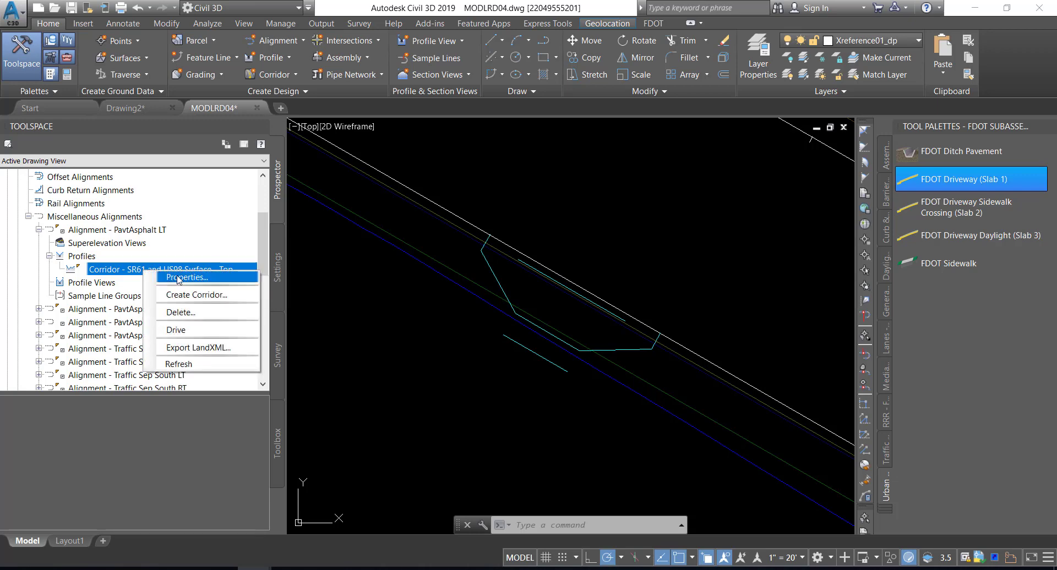
left_click(181, 278)
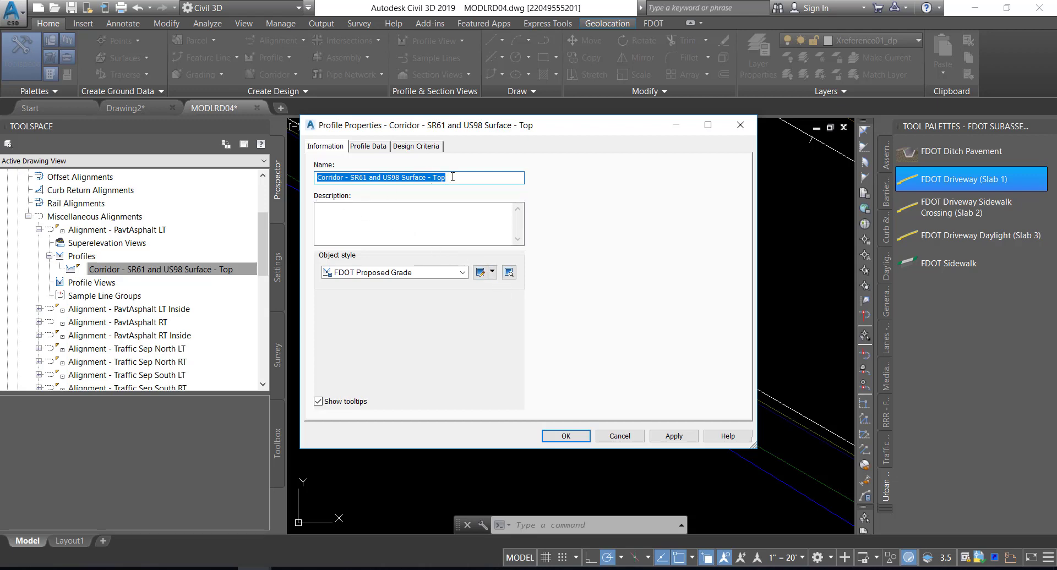
key("BackSpace")
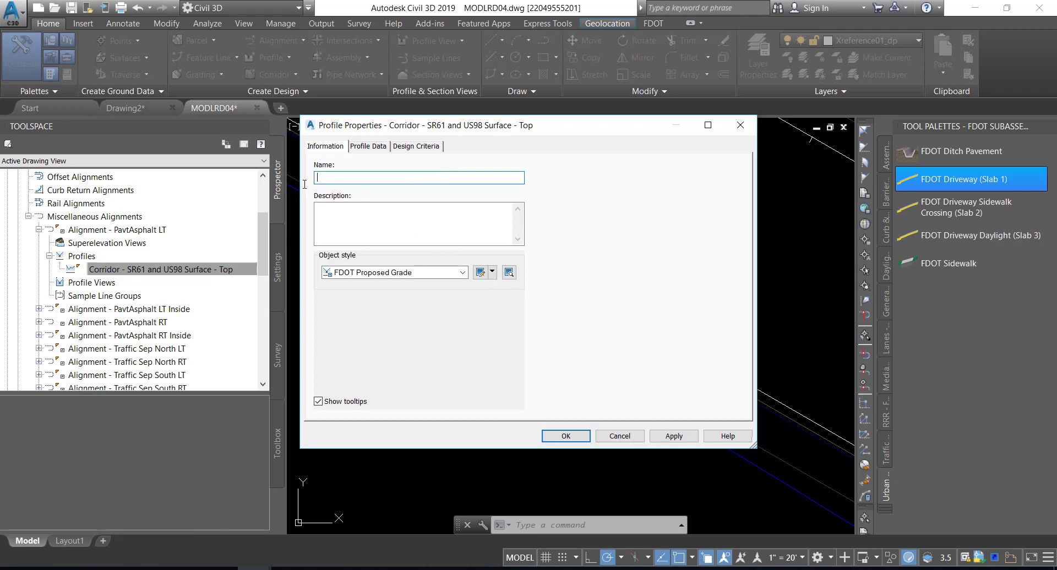
type("SR62 ETW LT")
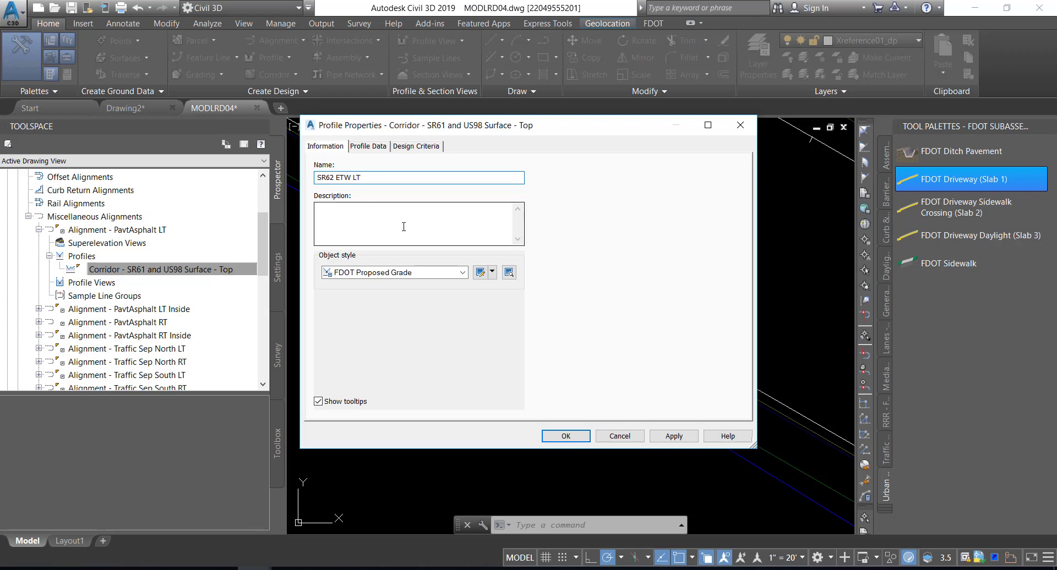
left_click(680, 438)
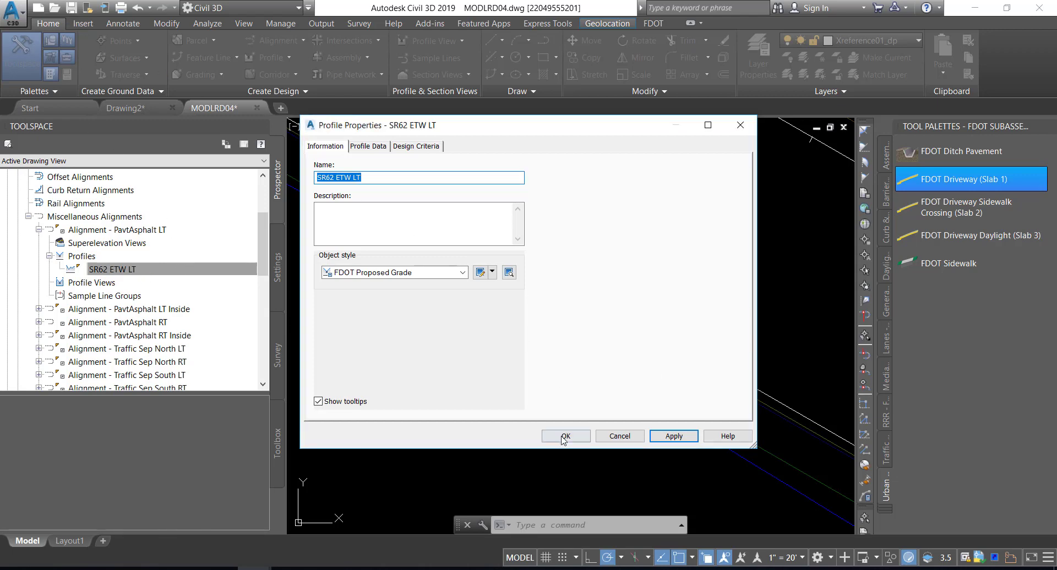
key("Return")
left_click(71, 8)
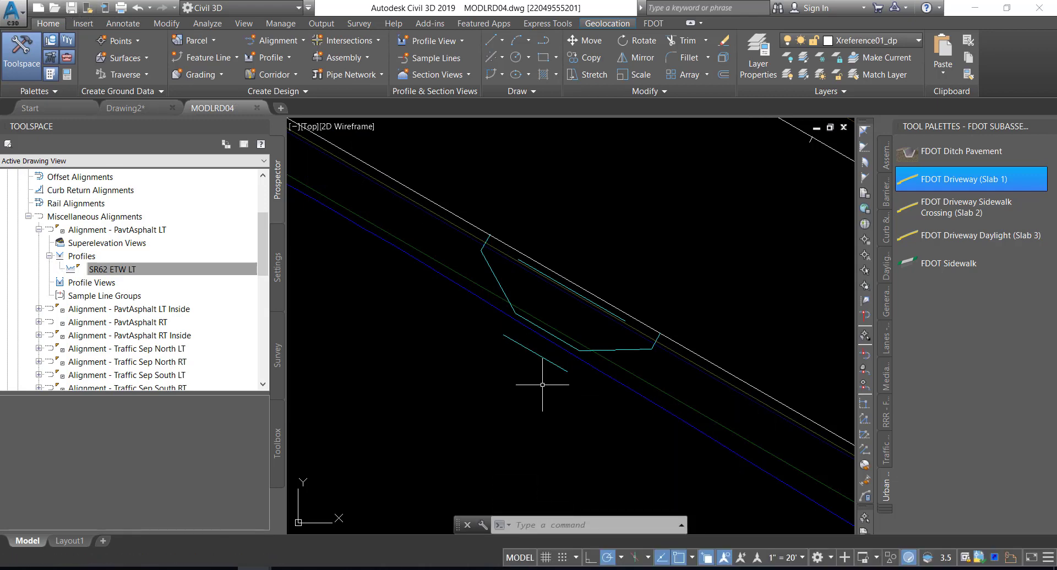
Start a profile view for Alignment - PavtAsphalt LT with the style FDOT 40 Horz x 4 Vert Scale 10x GRID ON
mouse_move(606, 263)
mouse_move(580, 342)
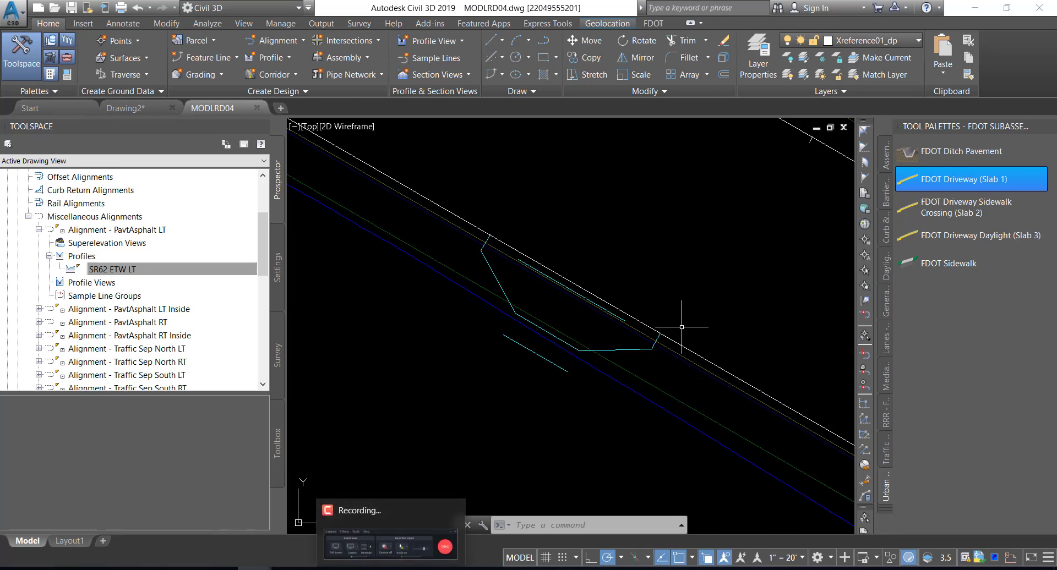
scroll(678, 322, "down", 2)
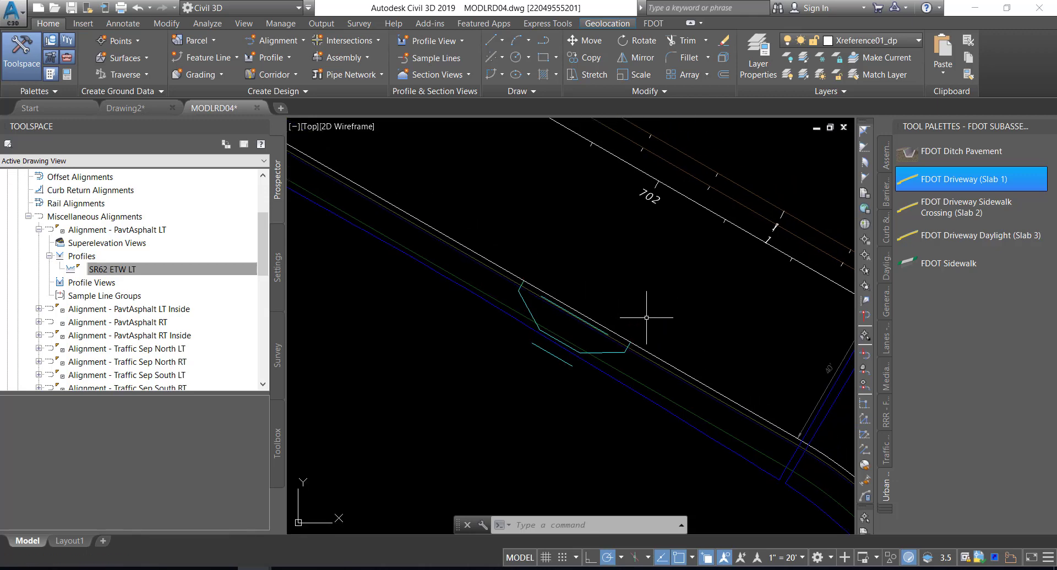
middle_click_drag(684, 275, 611, 330)
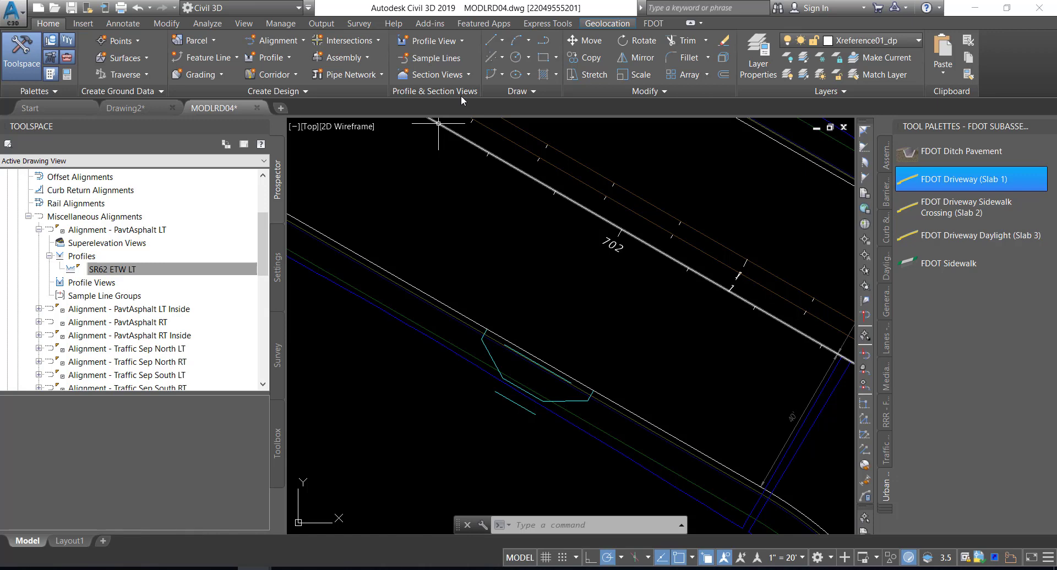
left_click(460, 42)
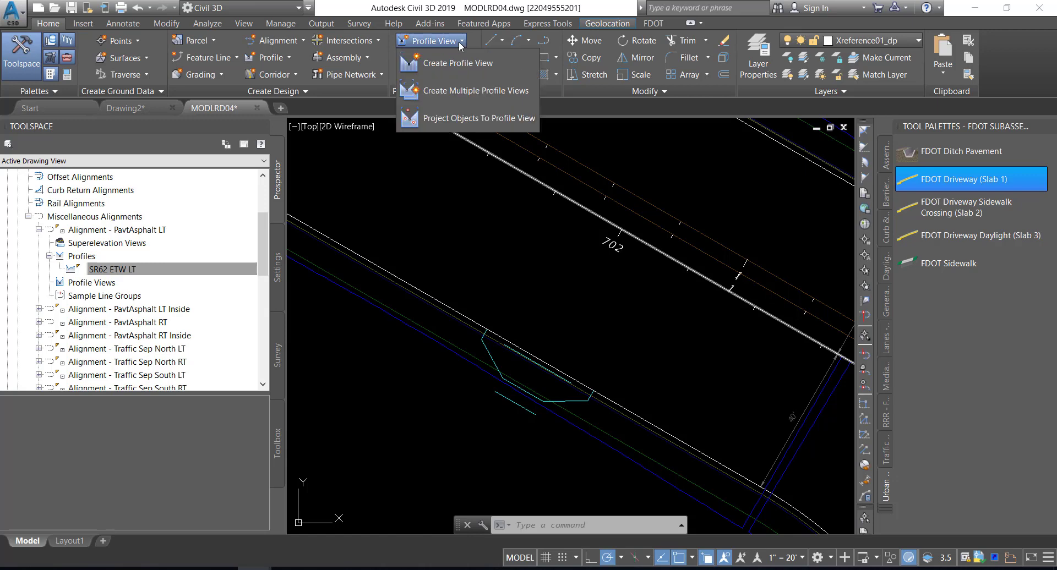
left_click(442, 65)
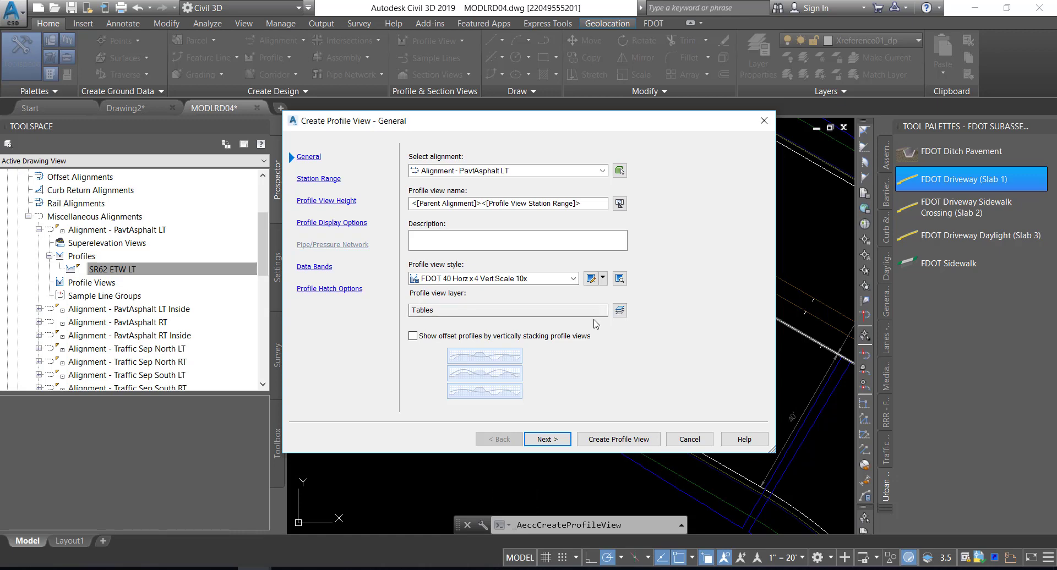
left_click(543, 173)
left_click(508, 184)
left_click(570, 279)
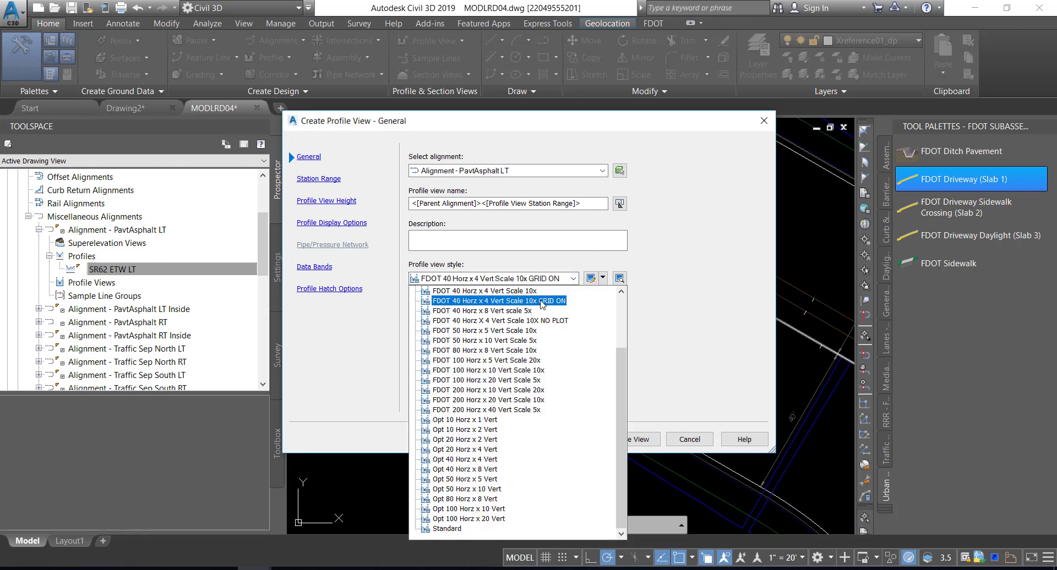
left_click(542, 301)
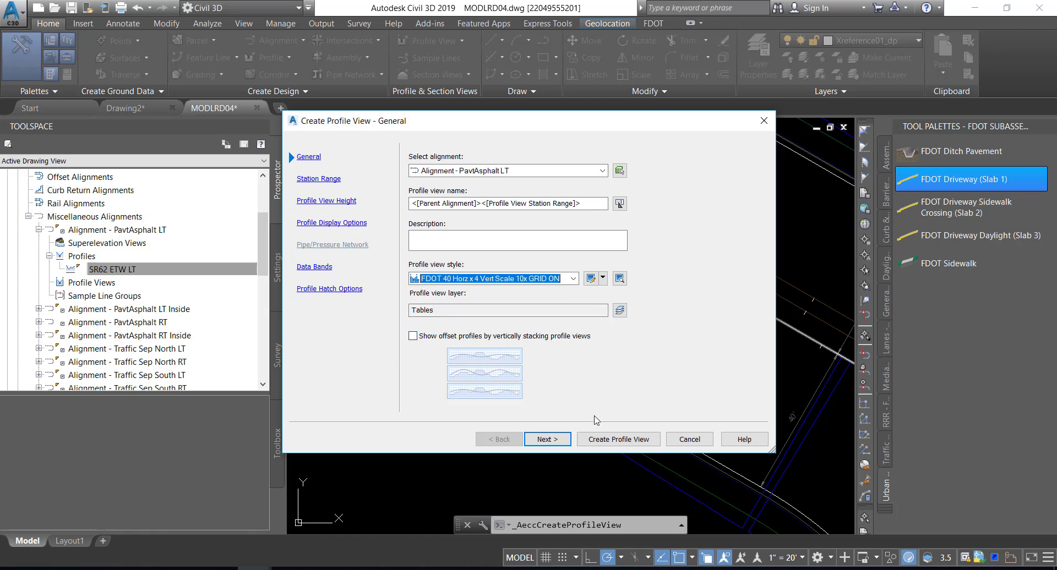
Use a user-specified station range for the profile view, picking about 2+00.55 as start and 2+70.70 as end on either side of the driveway
left_click(555, 441)
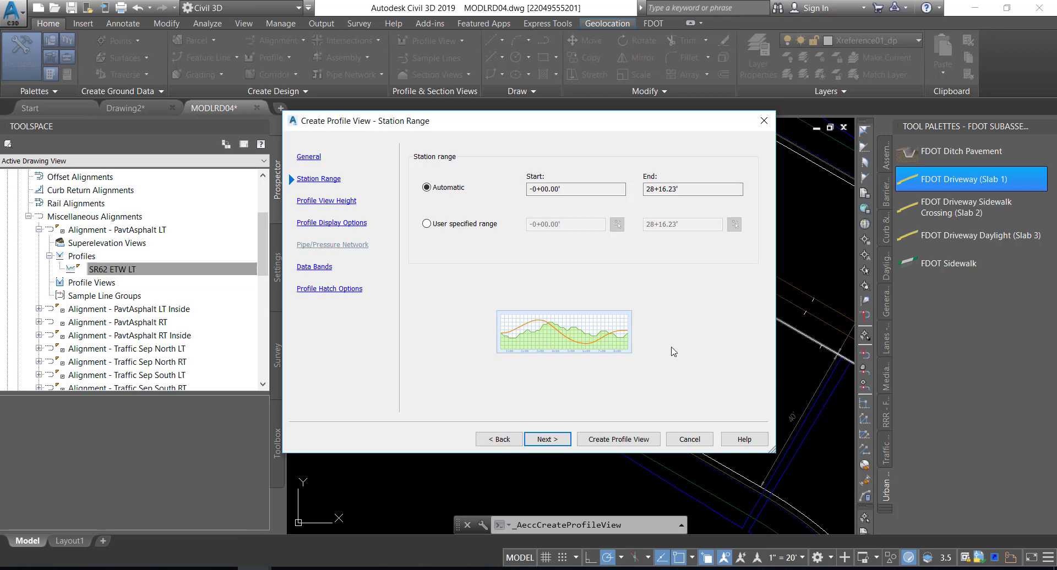
left_click(427, 224)
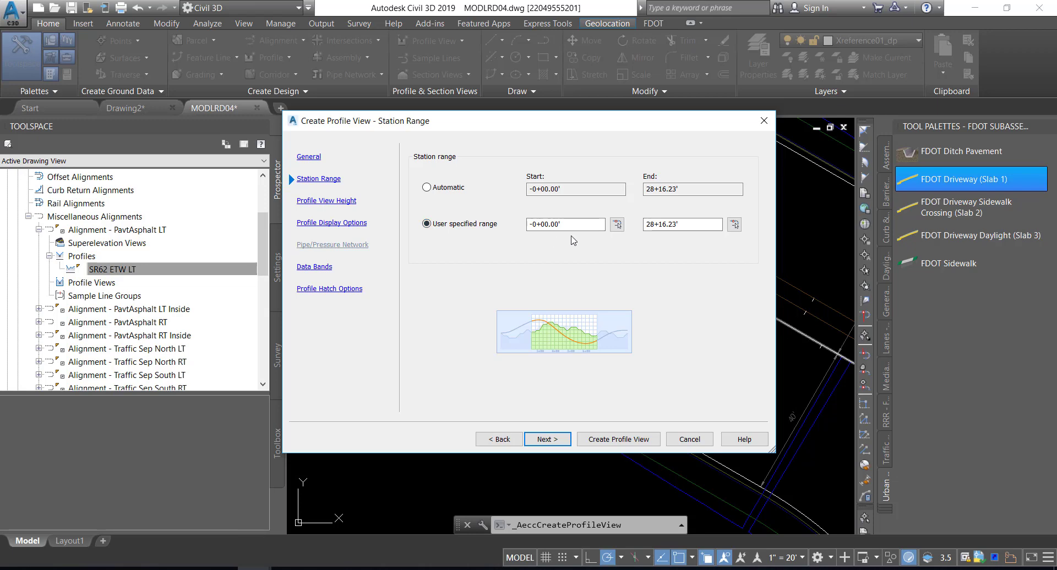
left_click(617, 225)
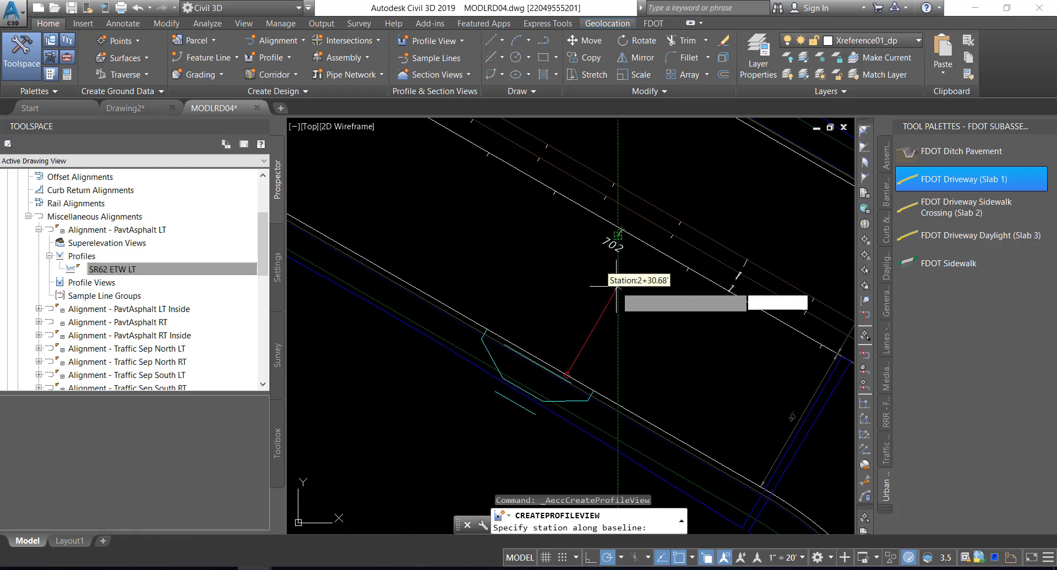
left_click(688, 362)
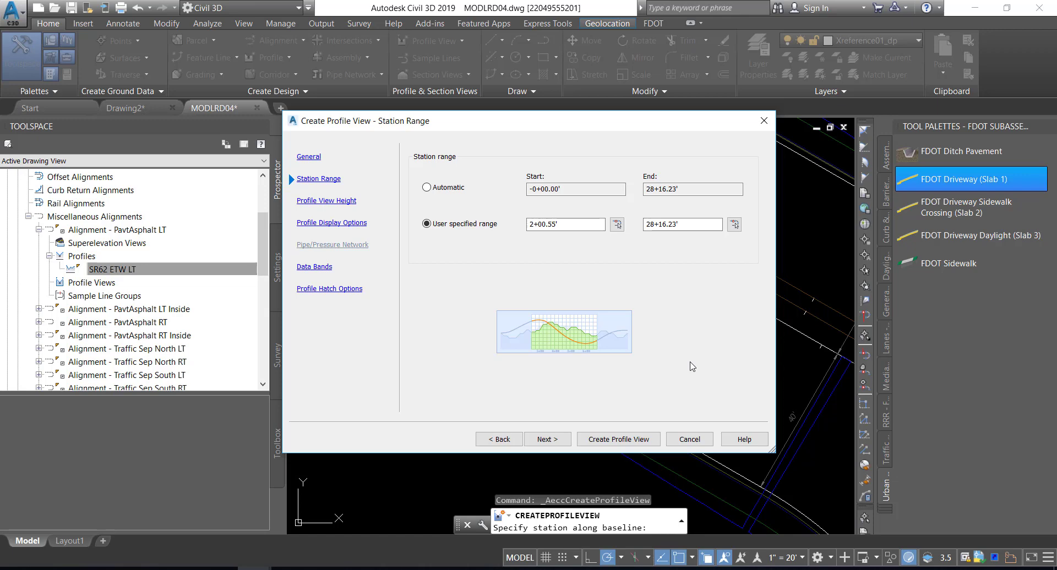
left_click(734, 224)
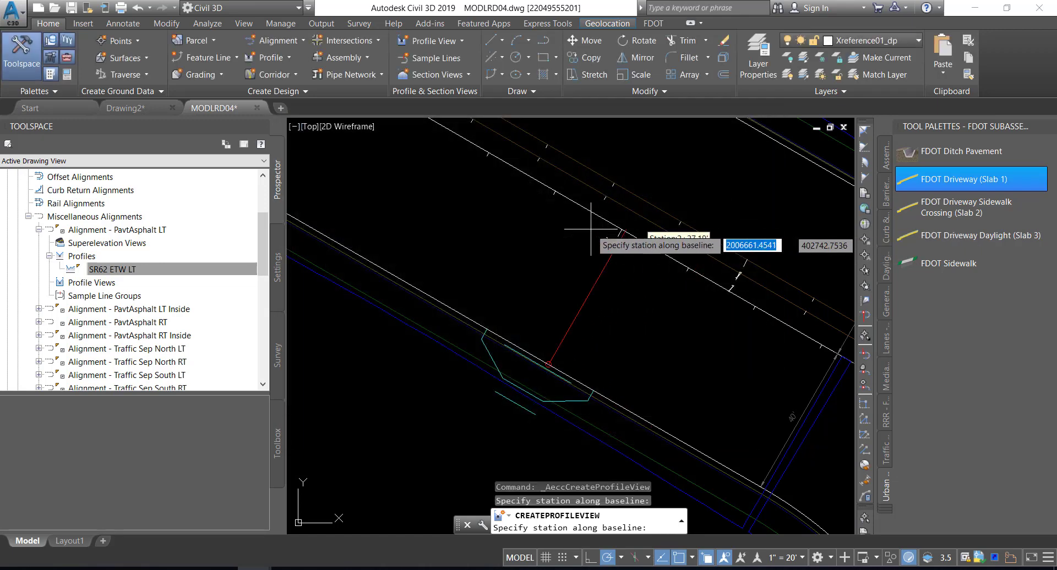
left_click(461, 217)
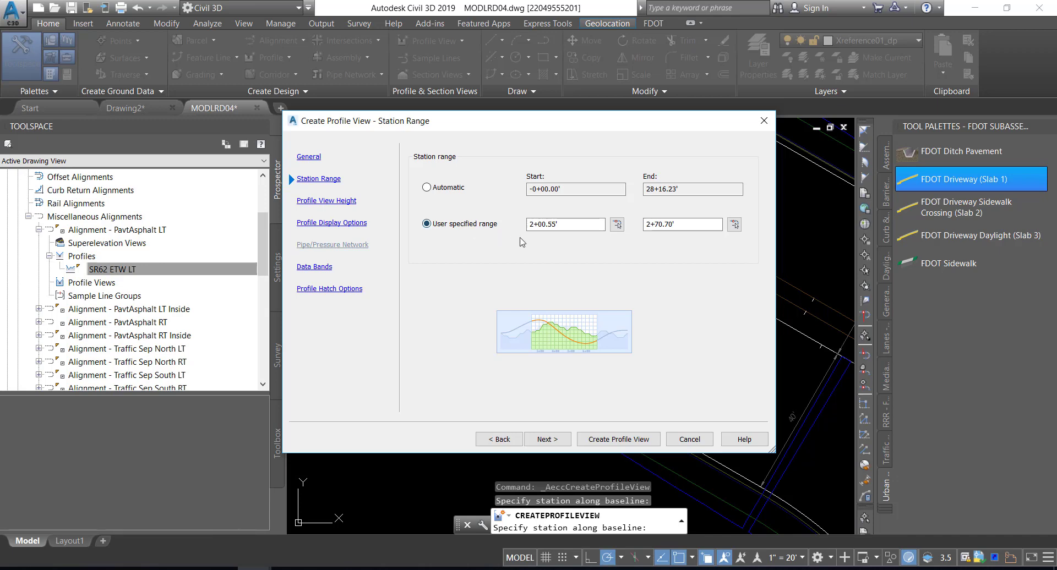
Round the profile view's station range to start at 2+00.00 and end at 2+70.00
left_click(564, 224)
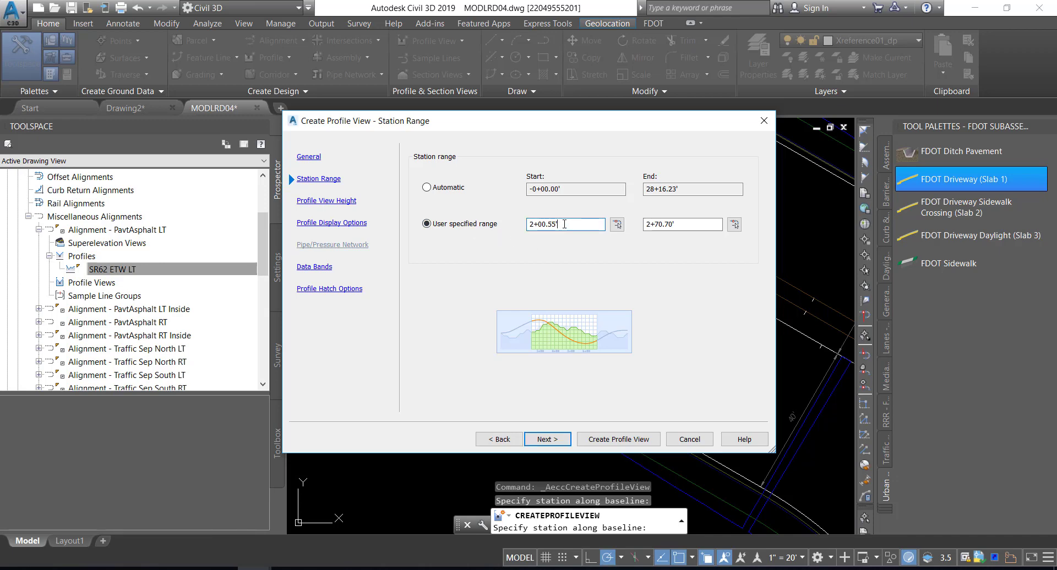
key("BackSpace")
key("BackSpace")
key("BackSpace")
key("BackSpace")
left_click(687, 224)
key("BackSpace")
key("BackSpace")
key("BackSpace")
key("BackSpace")
type(".00")
left_click(543, 441)
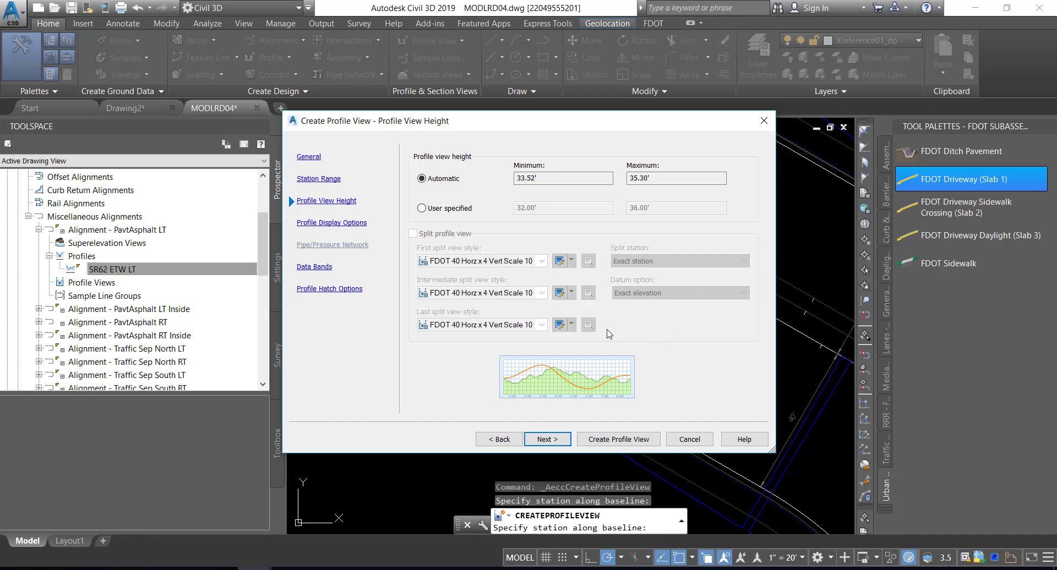
Create the profile view with the default height, display, data band and hatch options, placing it in the empty area east of the intersection
left_click(539, 440)
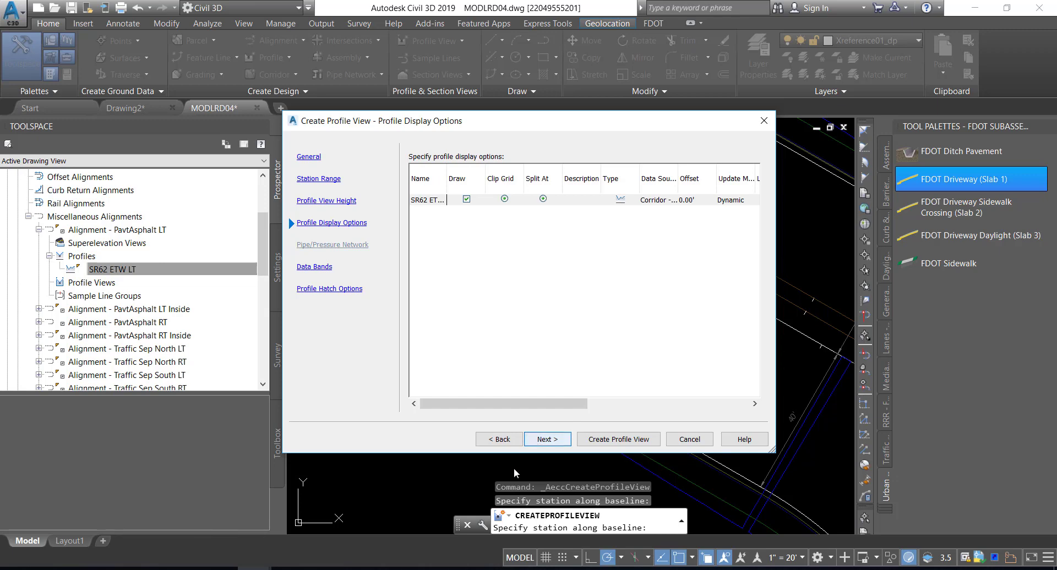
left_click(548, 440)
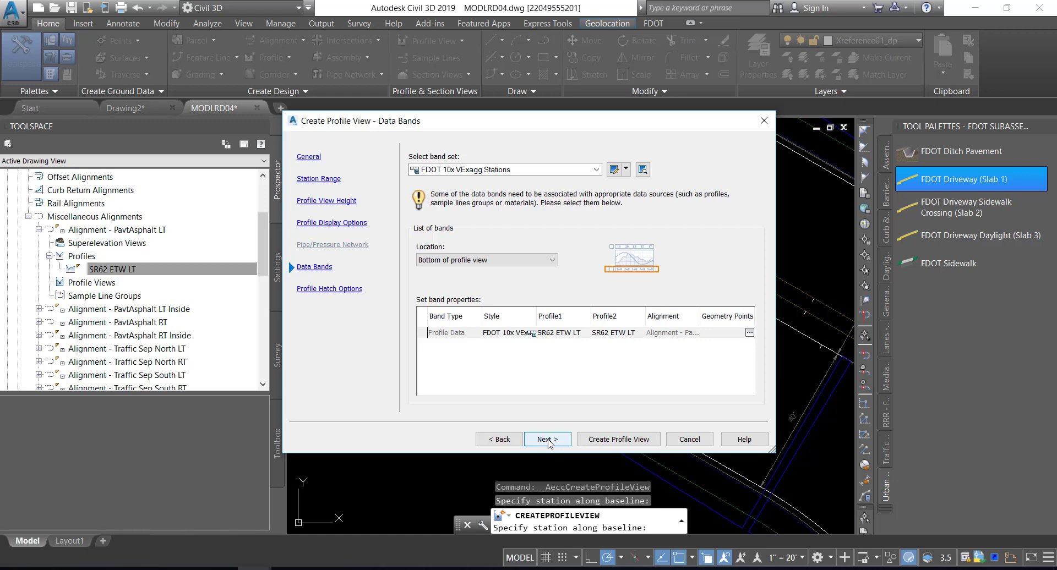
left_click(551, 440)
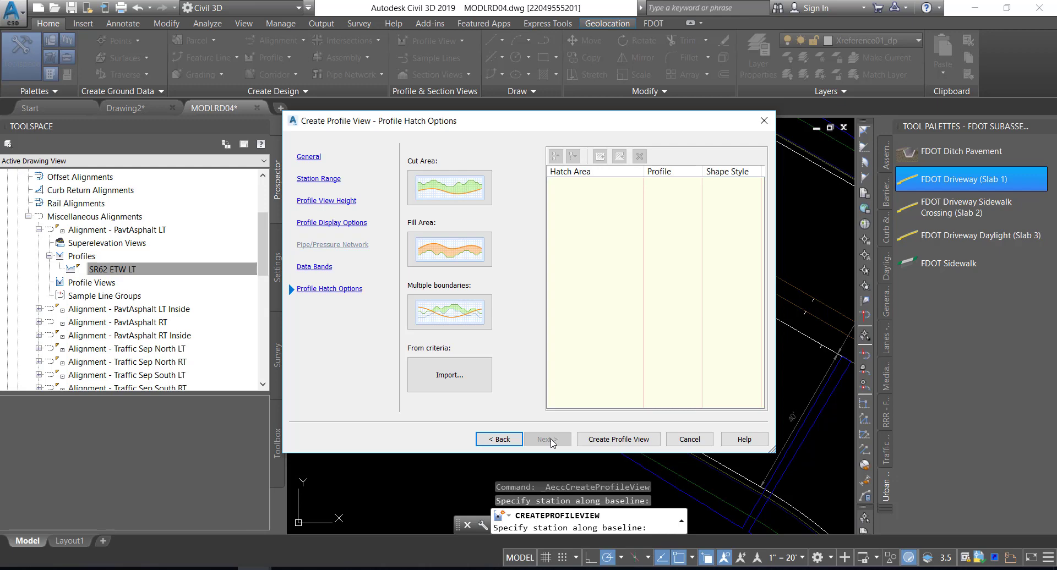
left_click(615, 440)
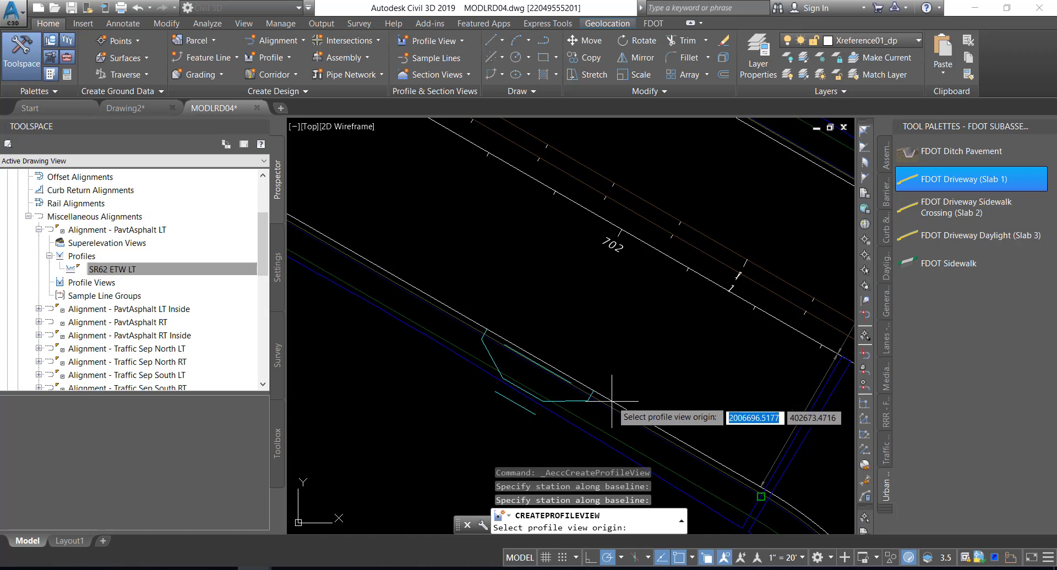
scroll(618, 368, "down", 5)
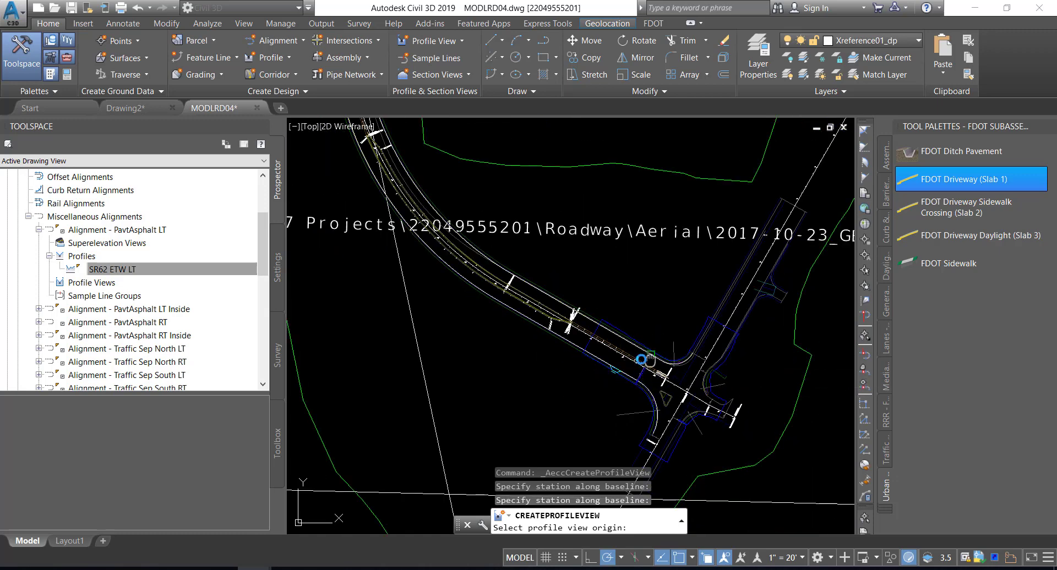
middle_click_drag(646, 361, 460, 346)
scroll(702, 354, "down", 2)
middle_click_drag(701, 354, 582, 362)
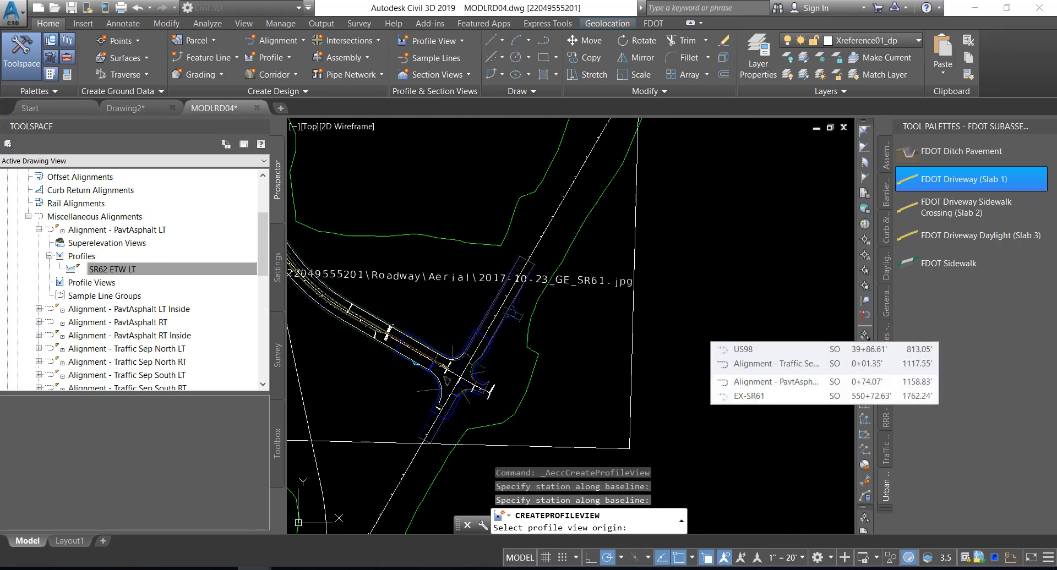
left_click(702, 333)
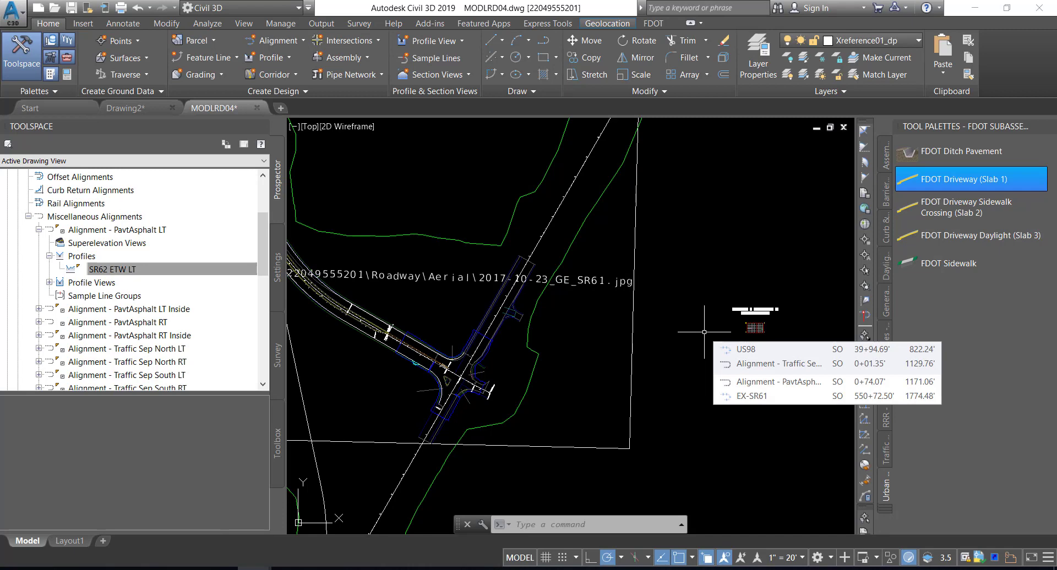
Expand the profile views of Alignment - PavtAsphalt LT to find the new profile view and save the drawing
scroll(756, 319, "up", 10)
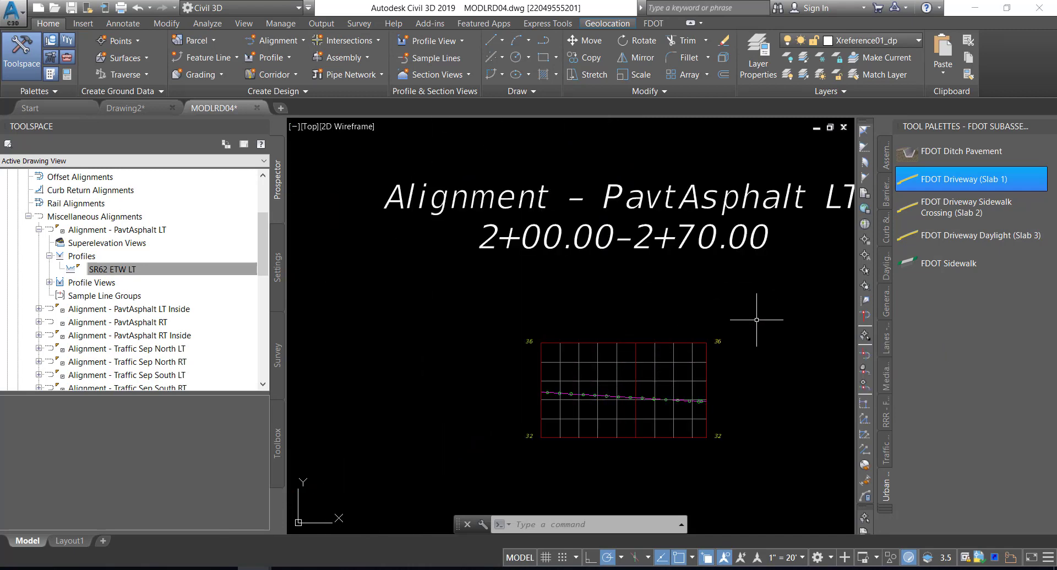
middle_click_drag(756, 320, 732, 299)
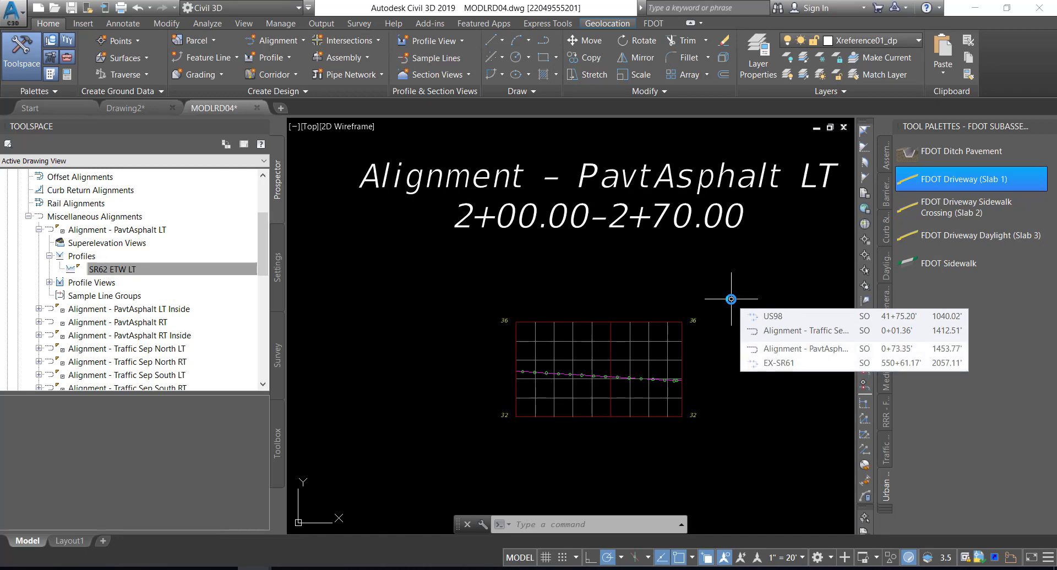
left_click(94, 270)
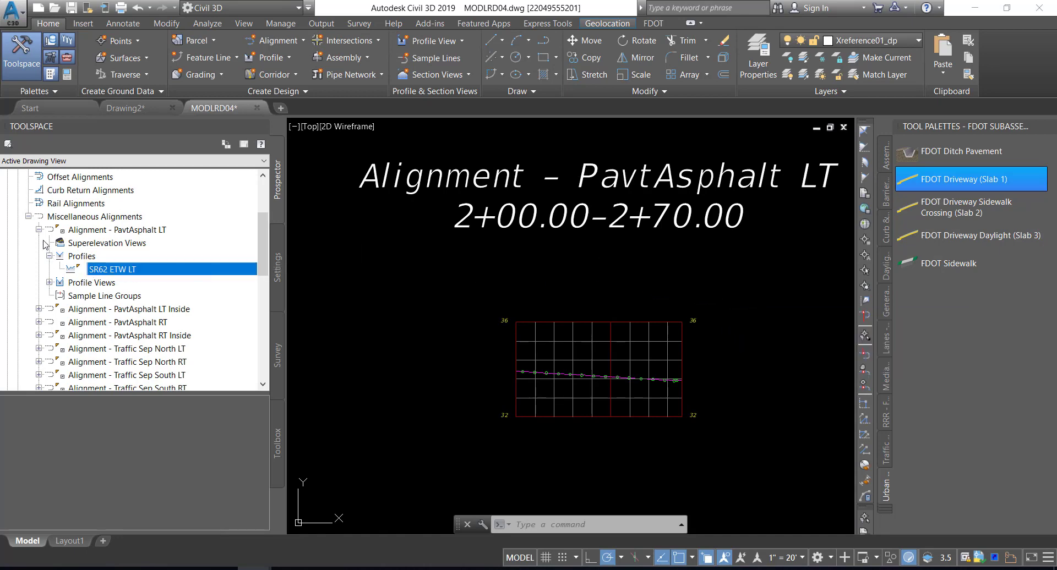
left_click(49, 282)
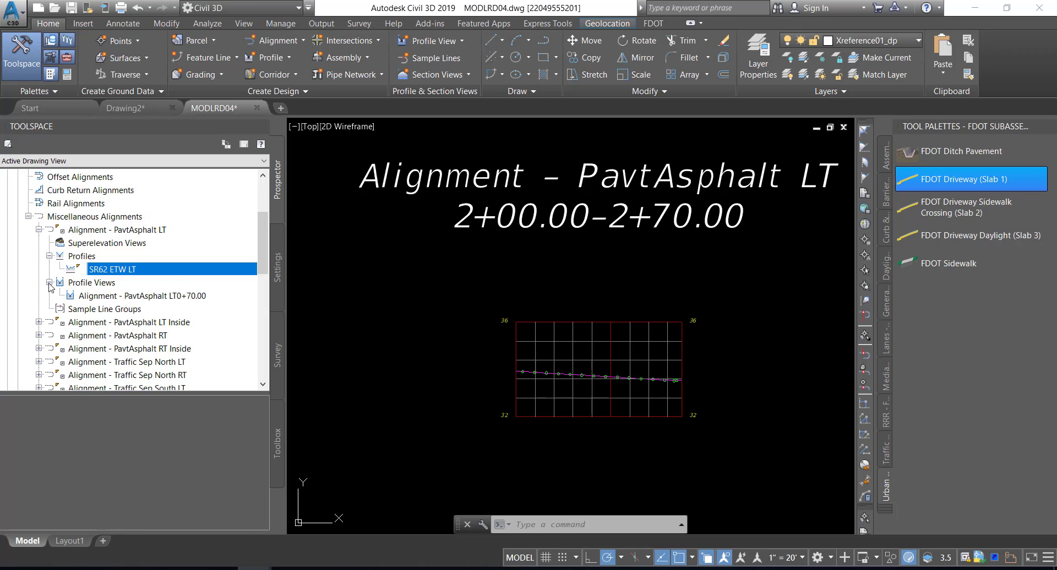
left_click(118, 298)
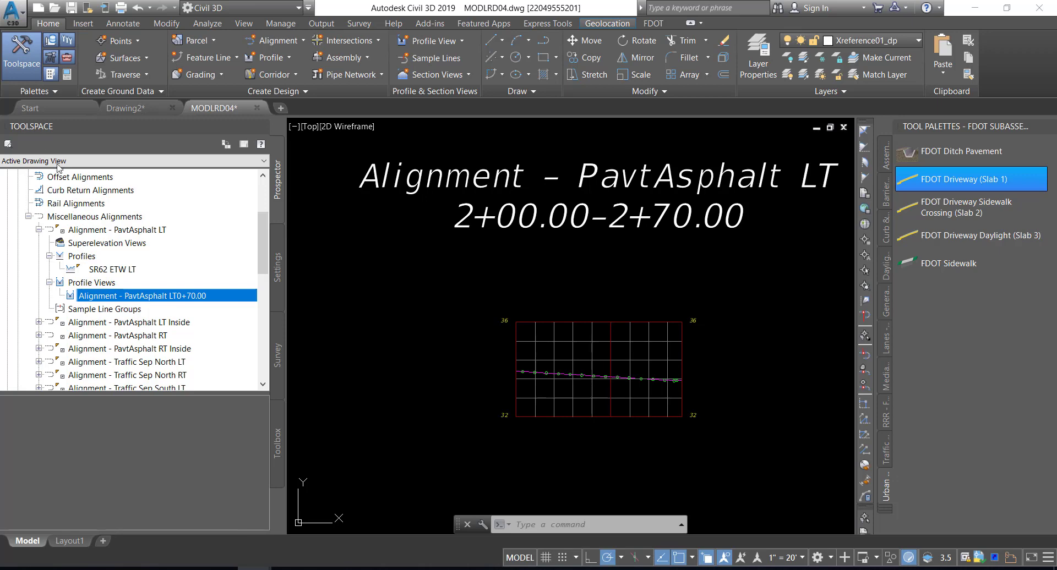
left_click(71, 8)
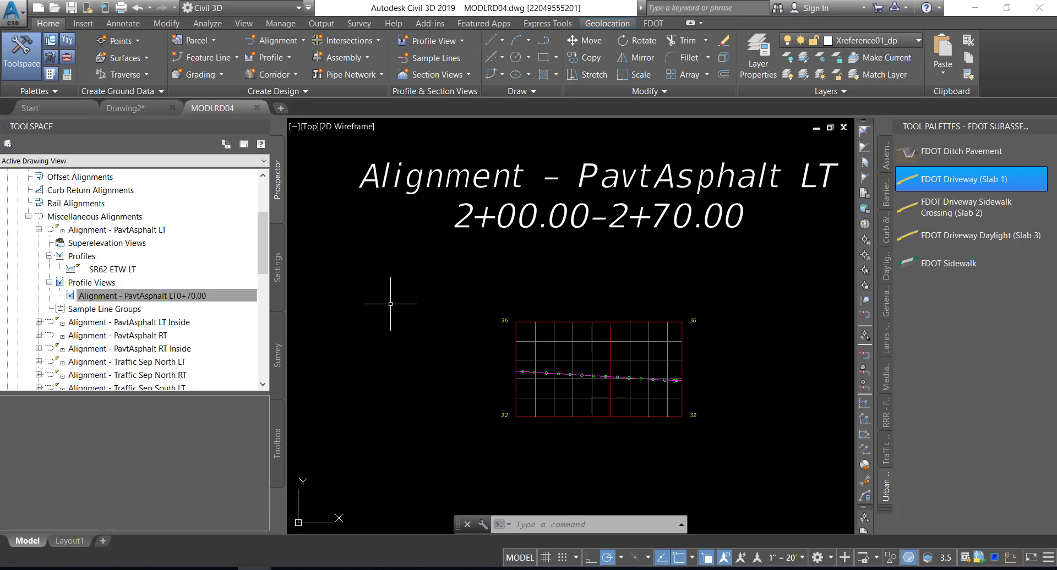
Start a new assembly named Driveway LT
mouse_move(390, 301)
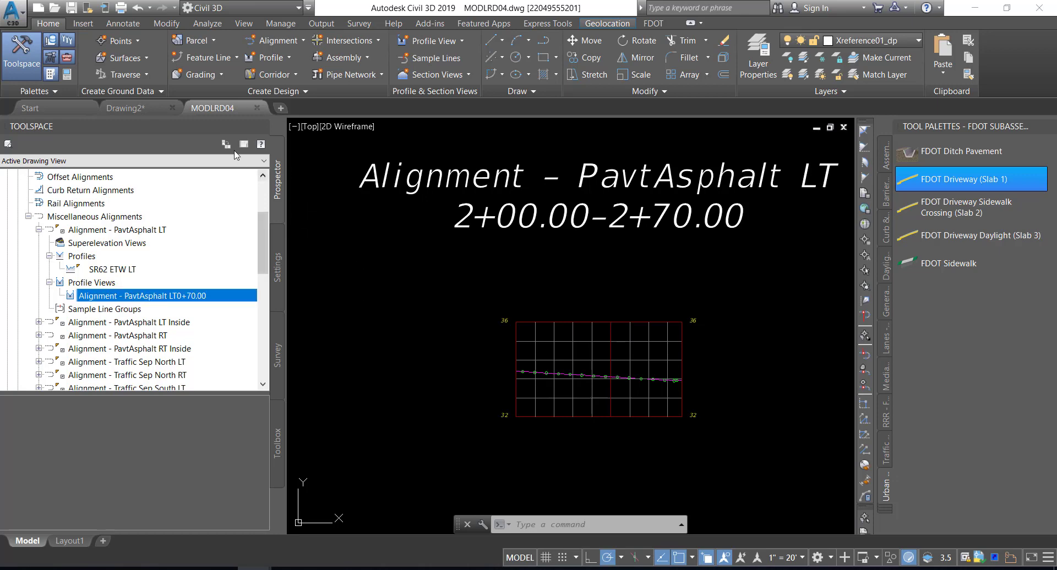
left_click(347, 61)
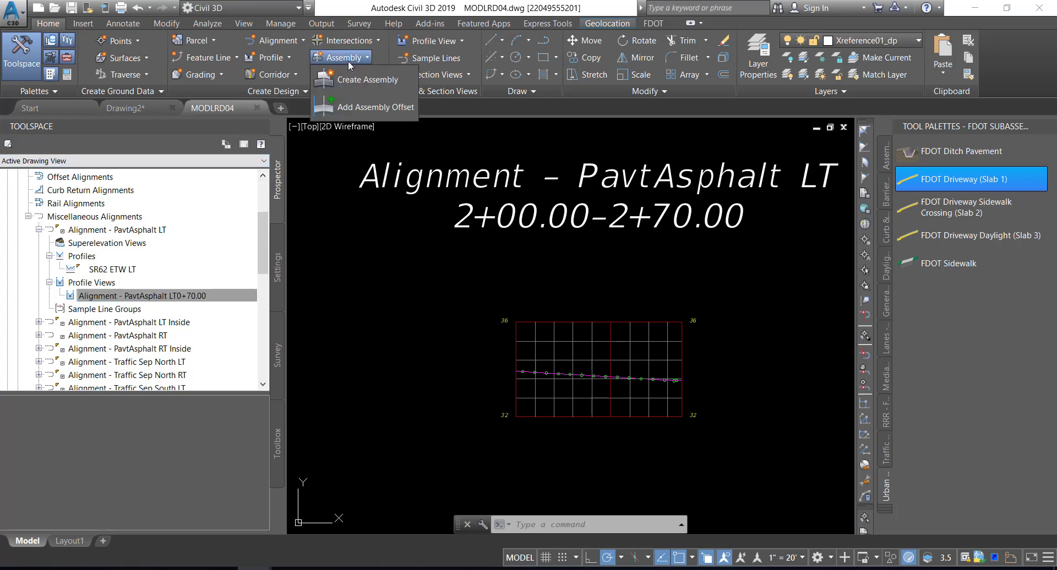
left_click(352, 81)
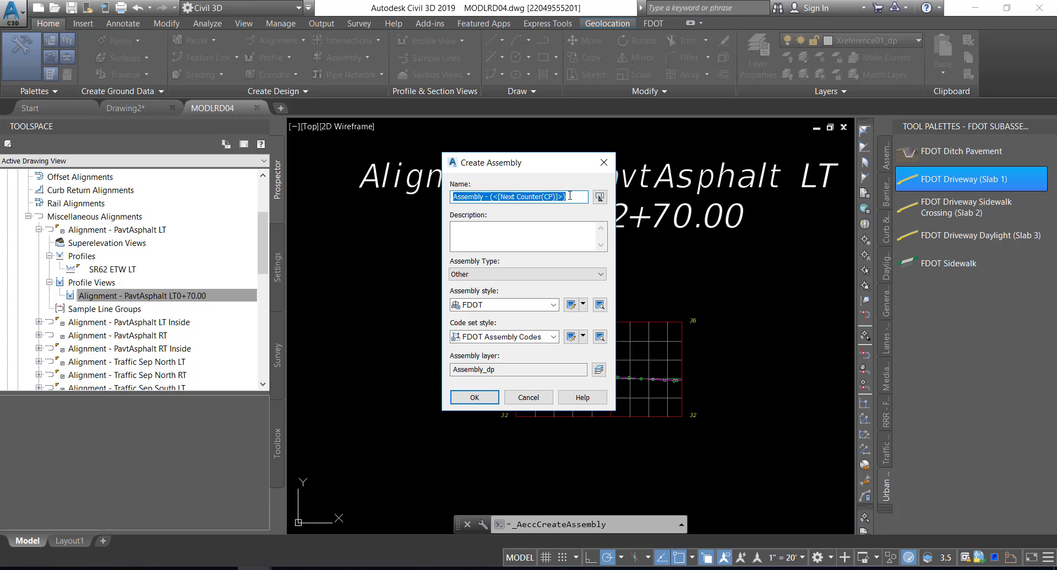
type("Dri")
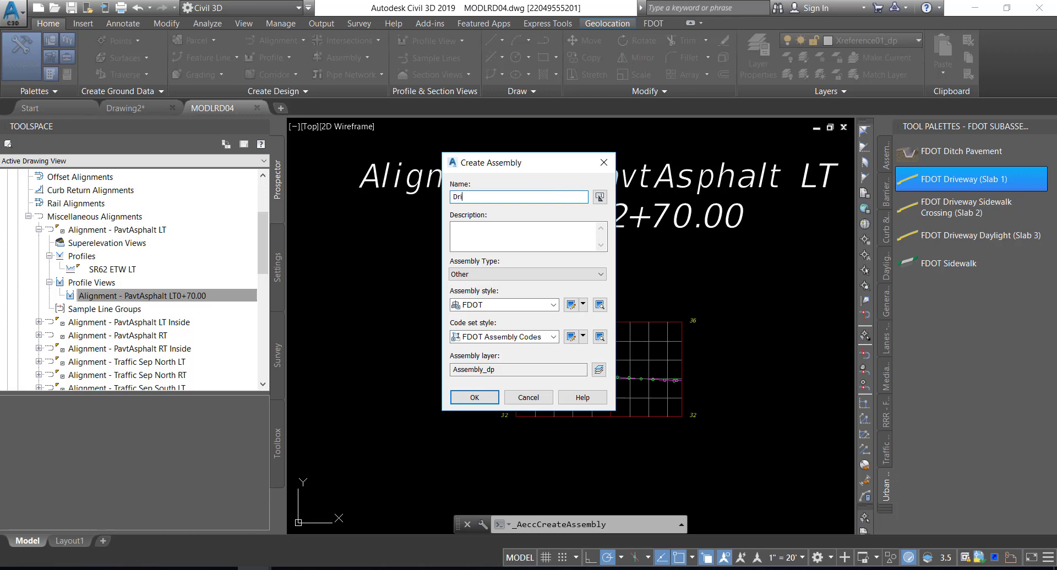
type("veway LT")
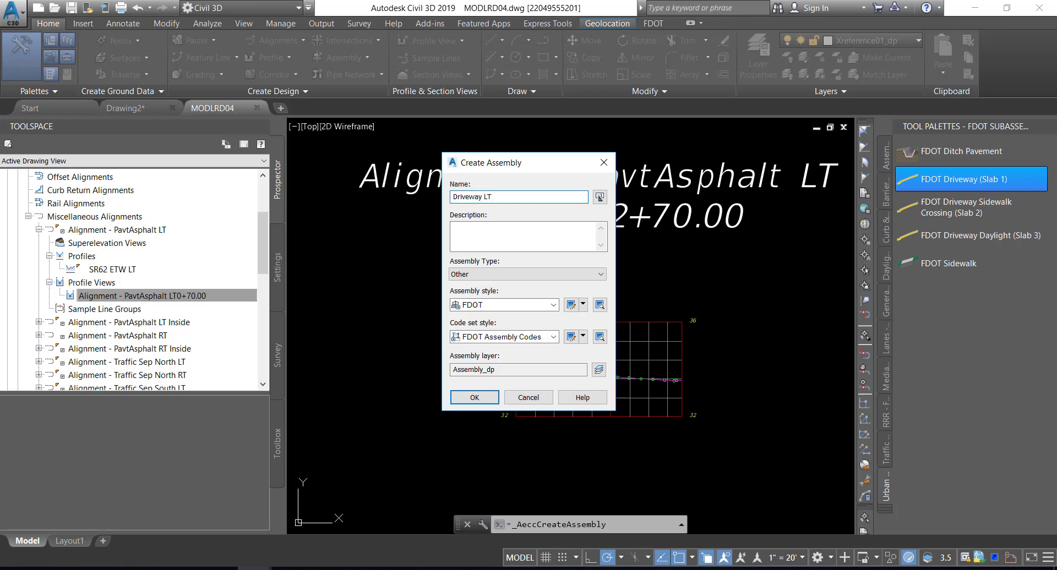
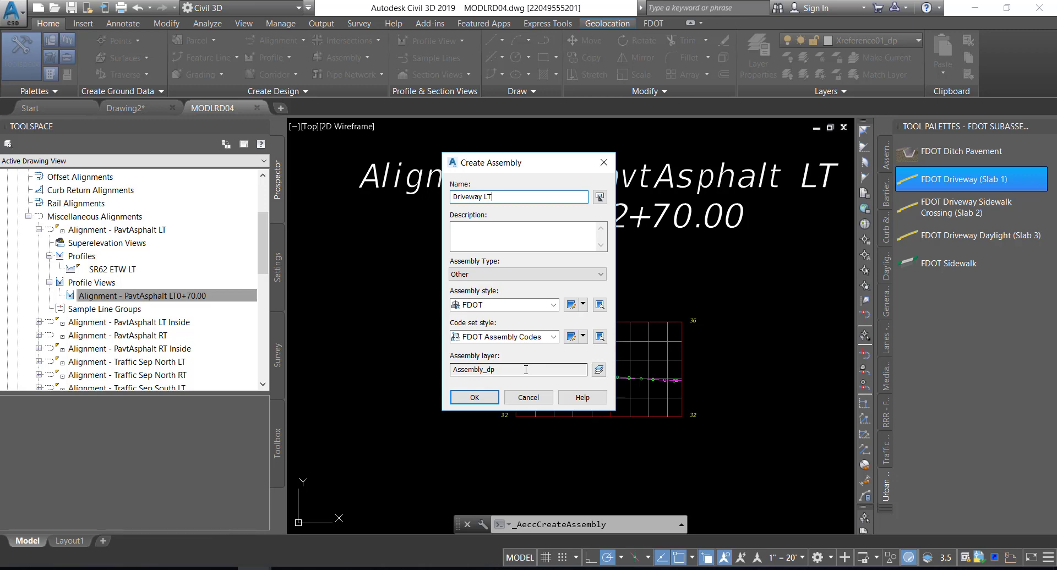
Create the Driveway LT assembly with the FDOT style, placing its baseline below the profile view, and save the drawing
left_click(468, 399)
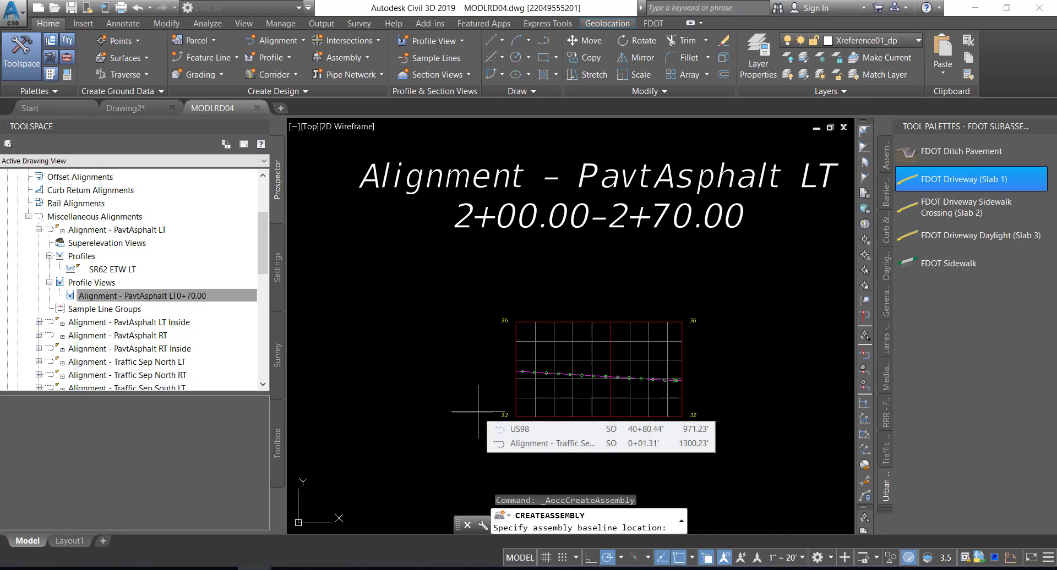
mouse_move(478, 411)
middle_mouse_down()
mouse_move(463, 306)
mouse_move(446, 302)
middle_mouse_up()
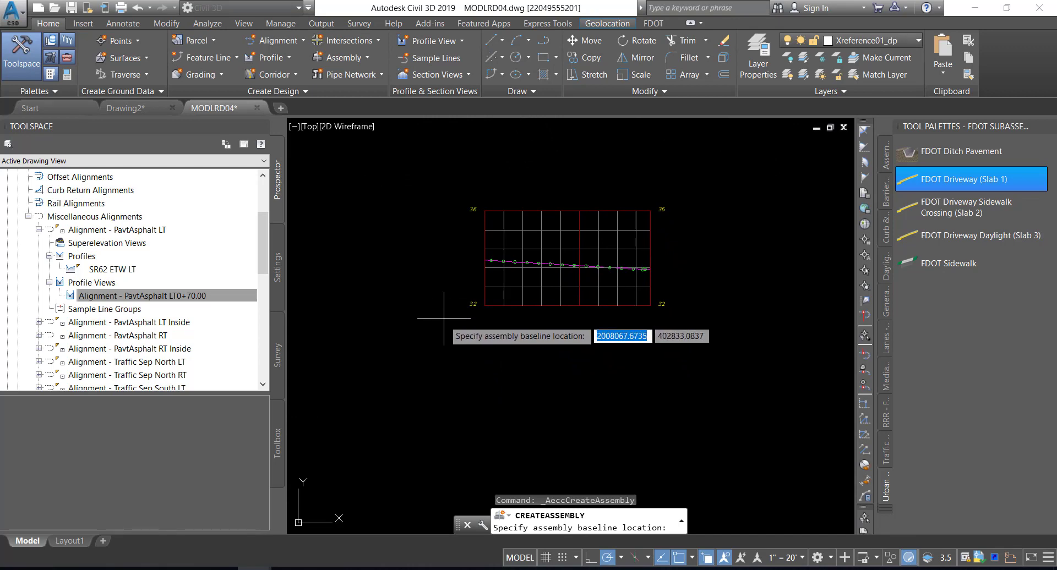
left_click(570, 356)
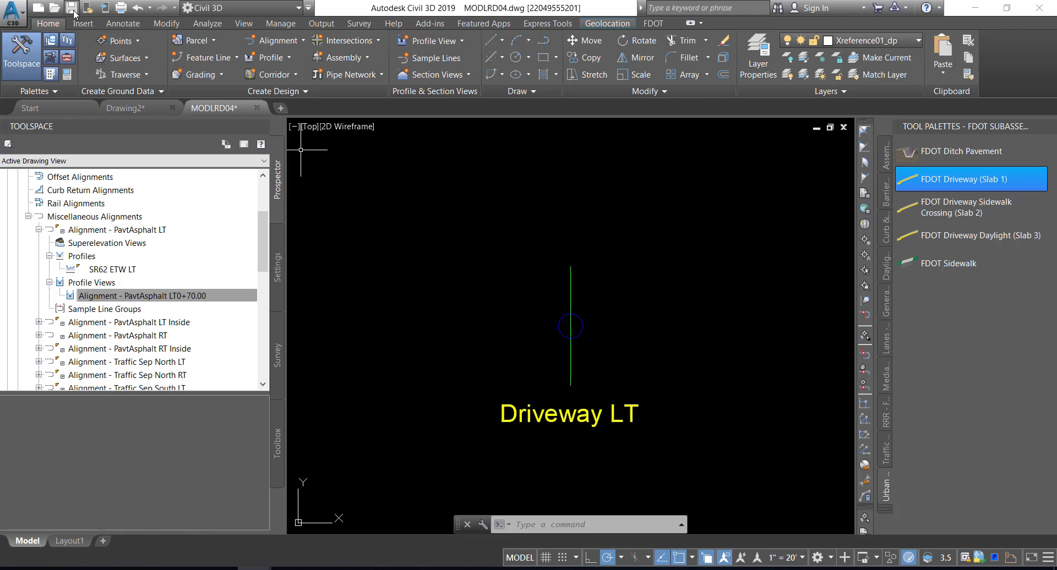
key("ctrl+s")
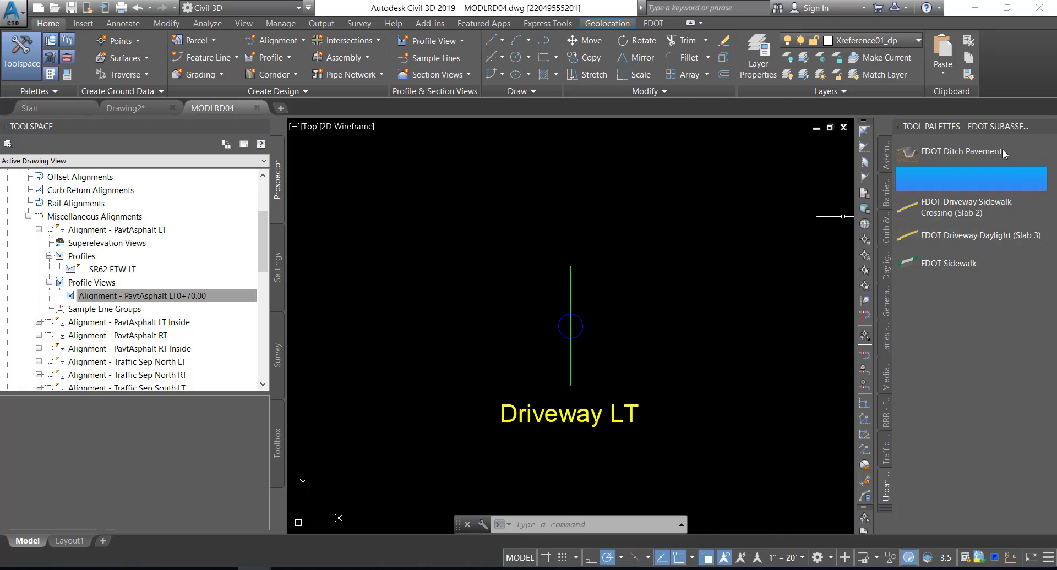
Attach an FDOT Type F Curb subassembly with side Left to the Driveway LT assembly baseline and save the drawing
right_click(959, 127)
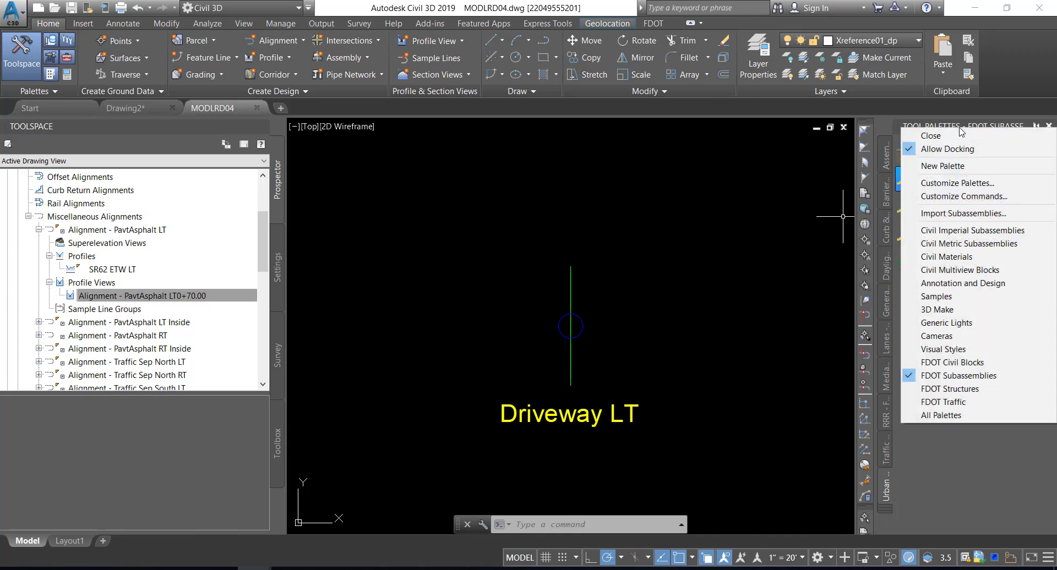
left_click(992, 377)
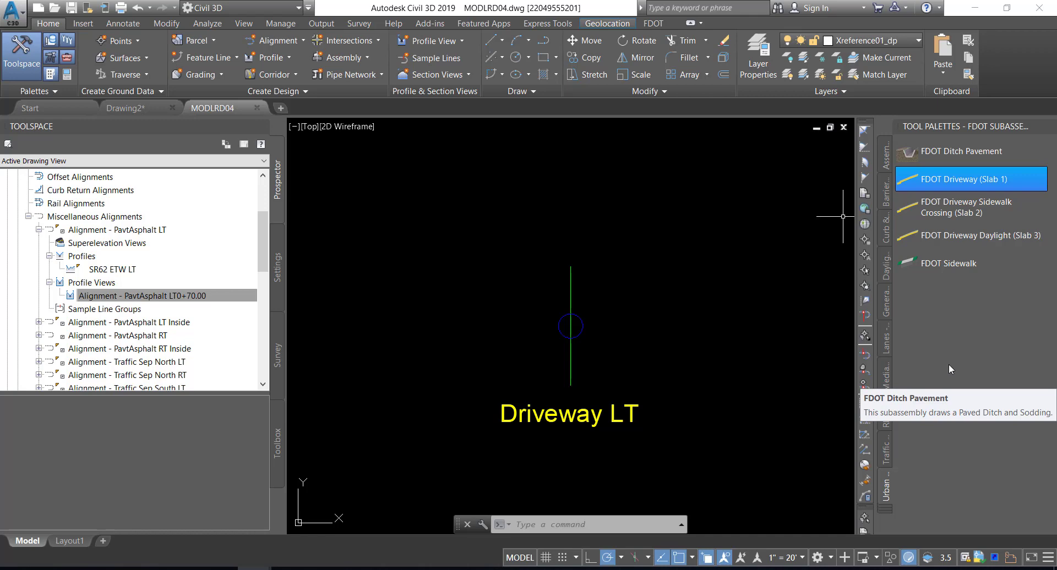
left_click(886, 238)
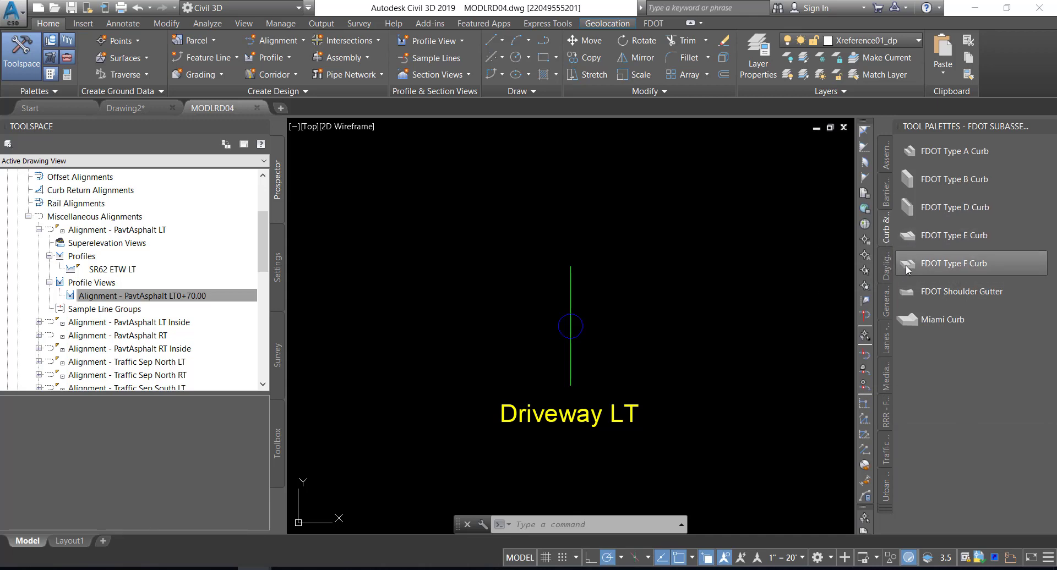
left_click(906, 265)
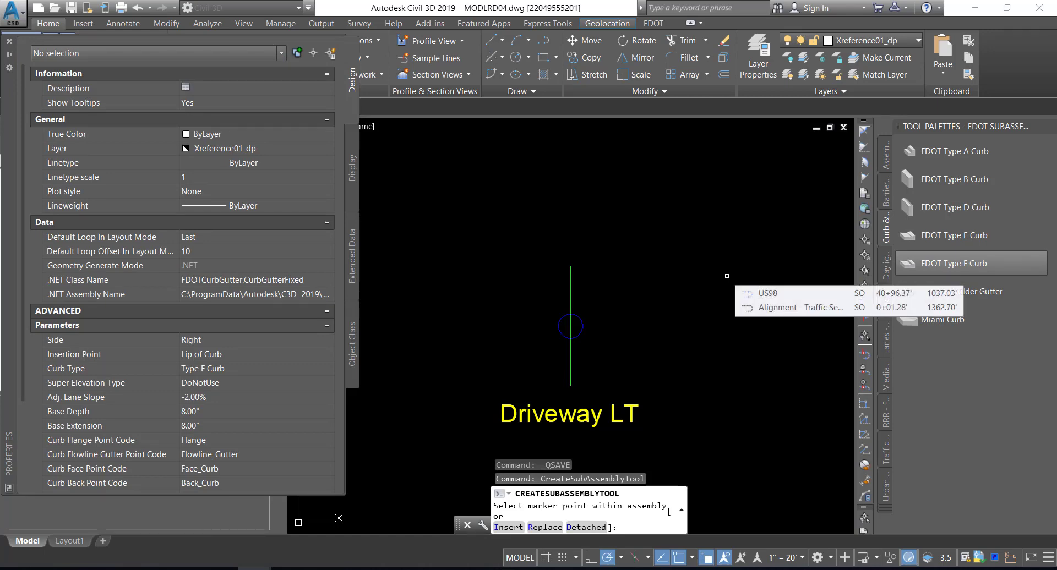
left_click(262, 340)
left_click(262, 341)
left_click(230, 363)
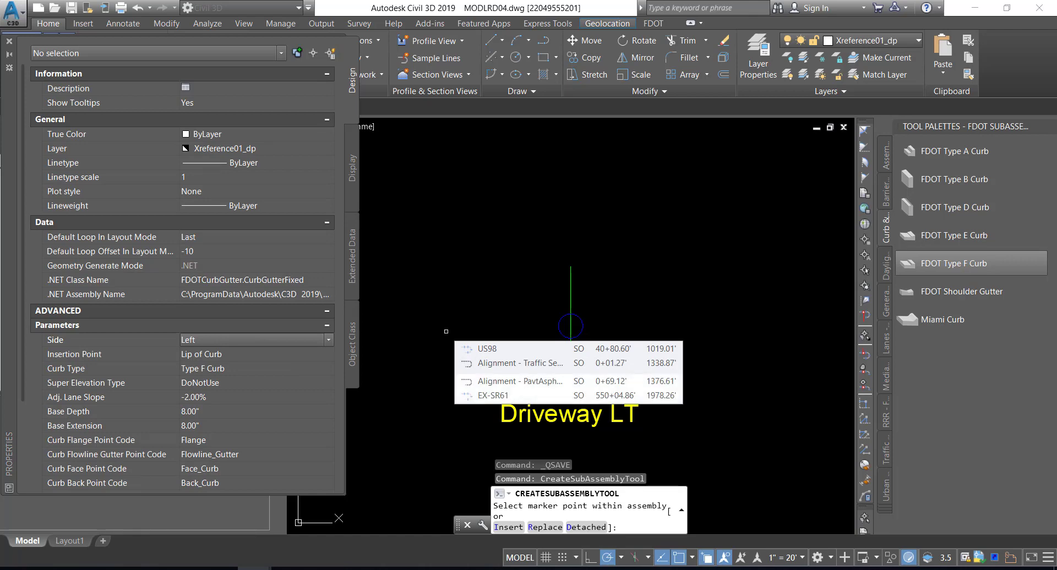
left_click(558, 322)
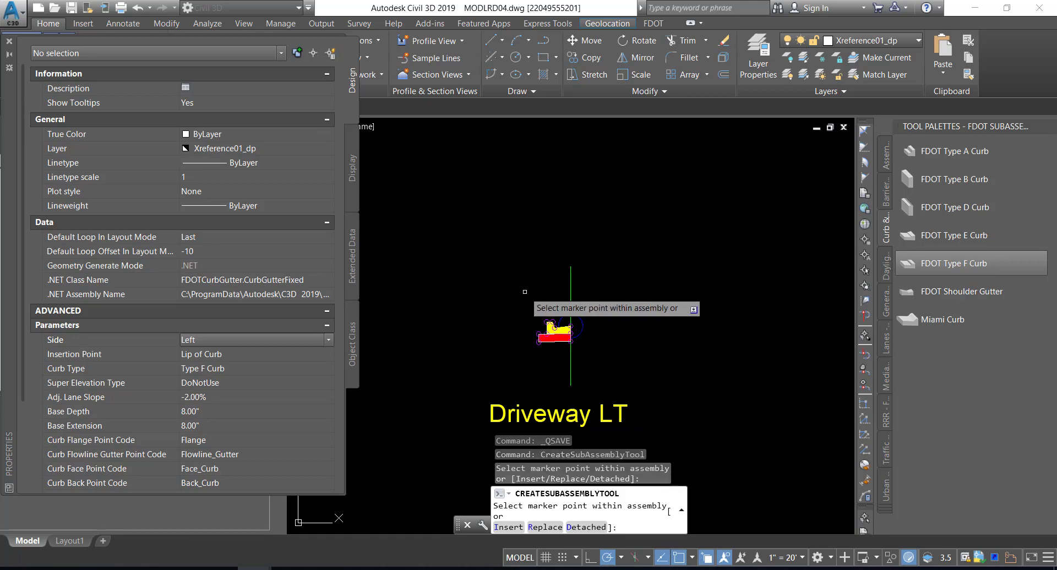
key("Return")
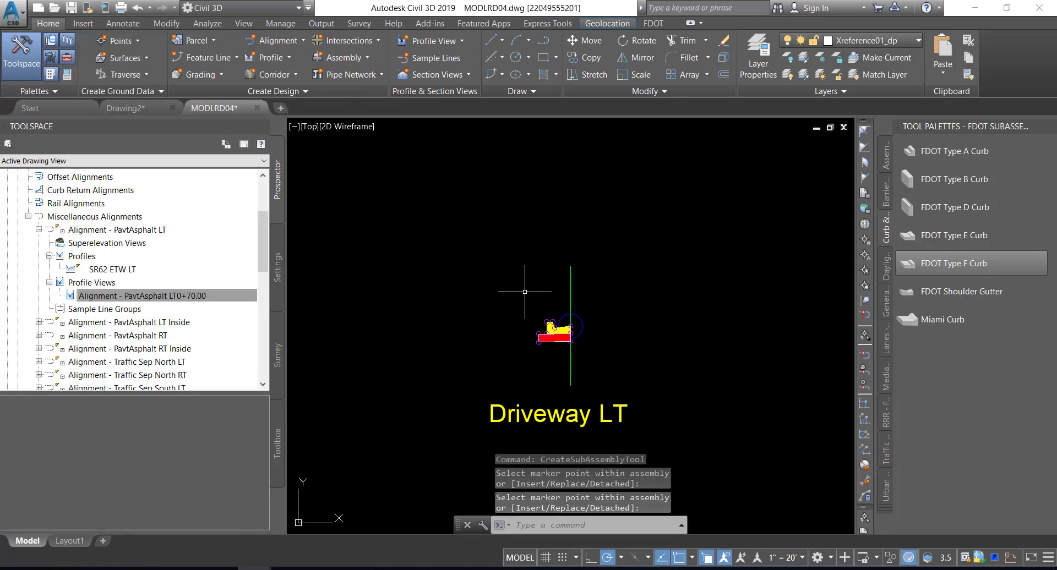
scroll(553, 319, "up", 2)
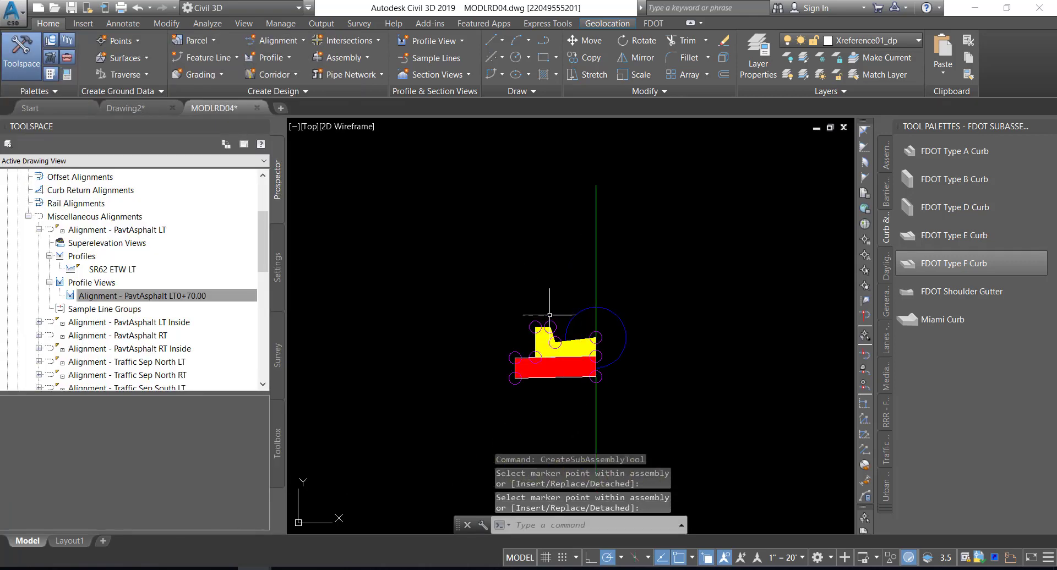
scroll(534, 220, "up", 3)
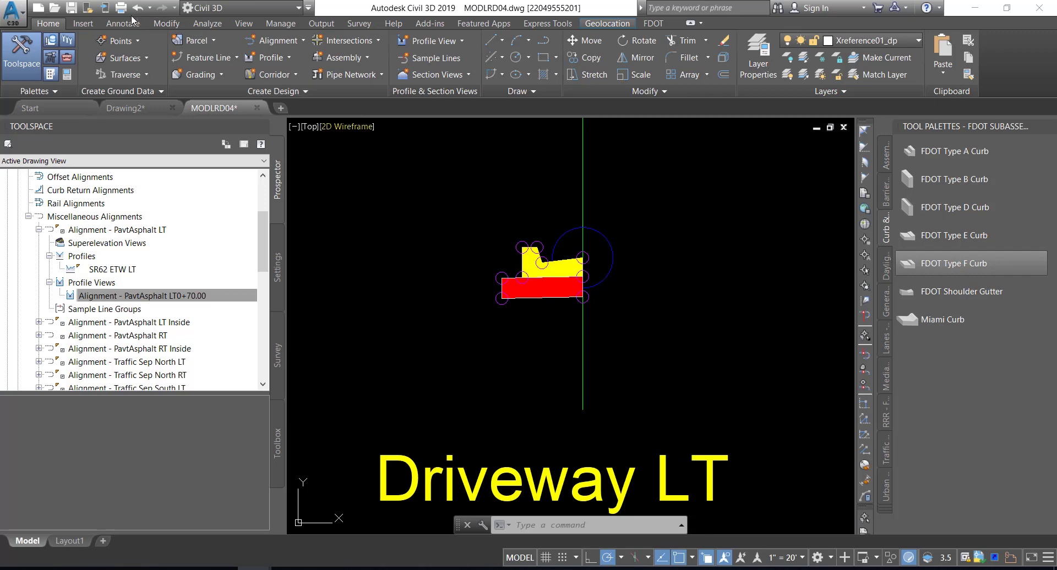
left_click(74, 9)
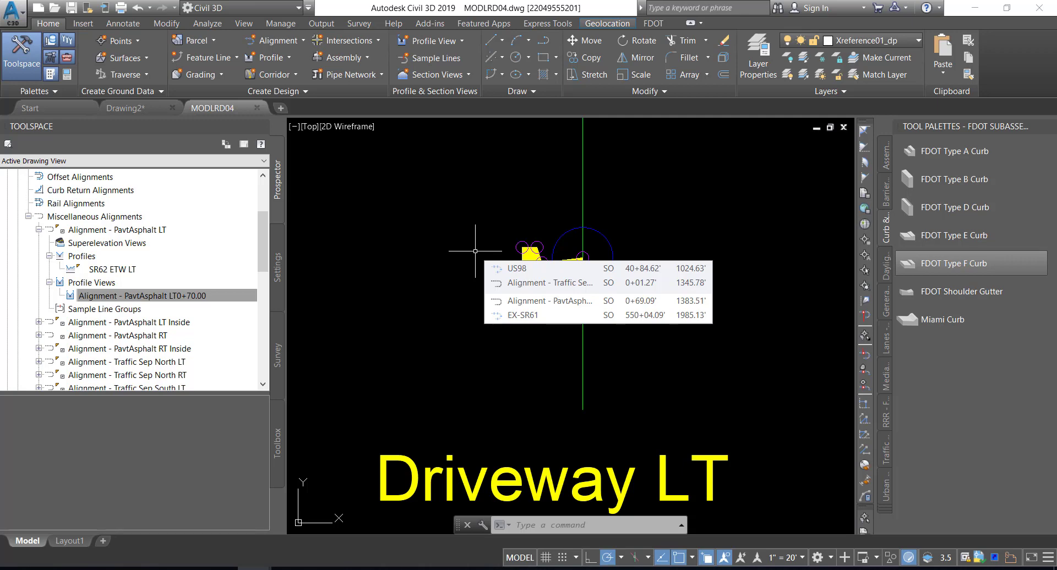
Start a new corridor named Corridor - SR61 Driveway Left
scroll(475, 251, "down", 2)
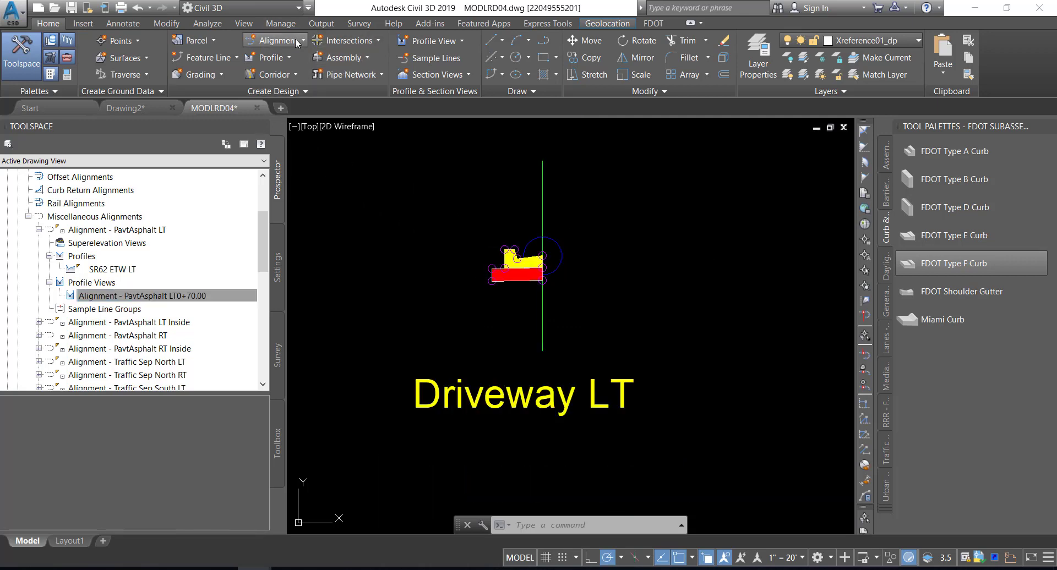
left_click(293, 75)
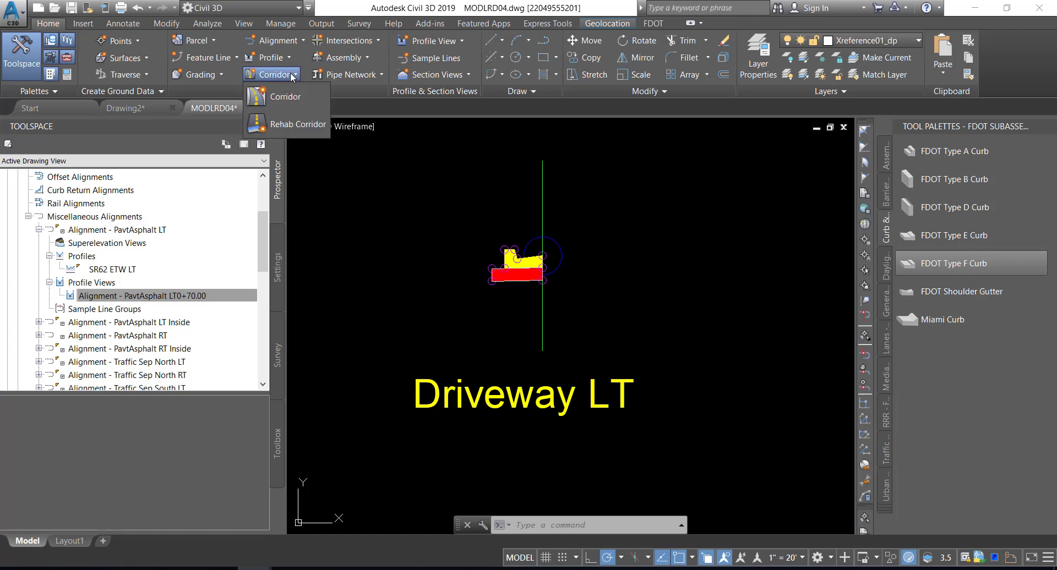
left_click(276, 98)
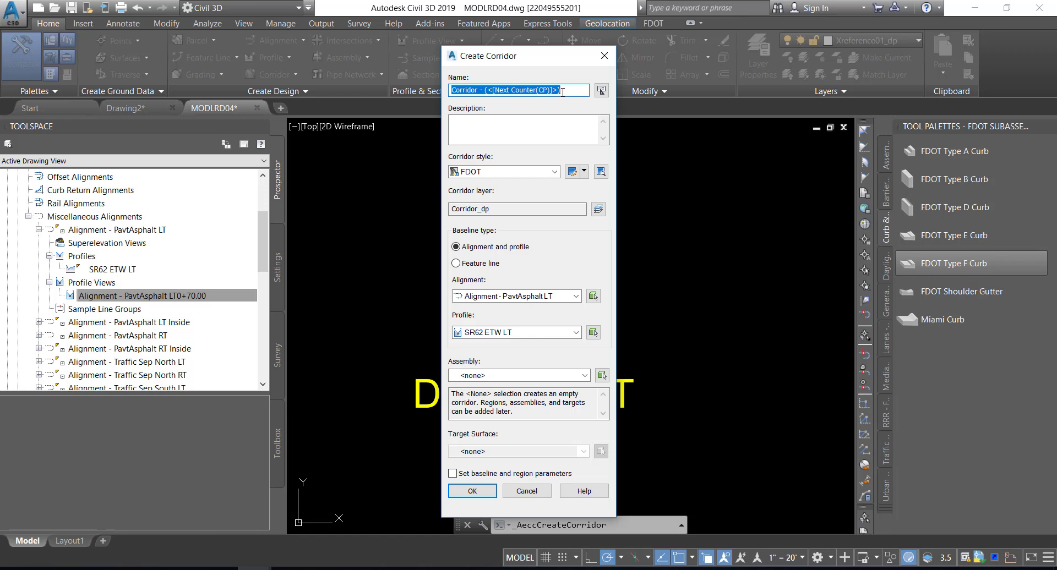
left_click_drag(562, 92, 483, 91)
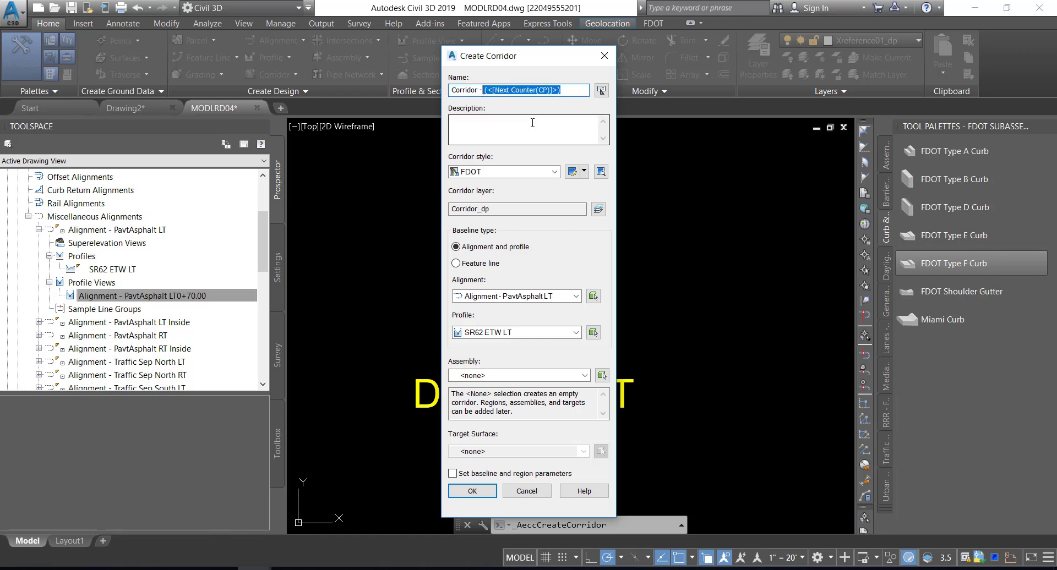
key("BackSpace")
type("SR")
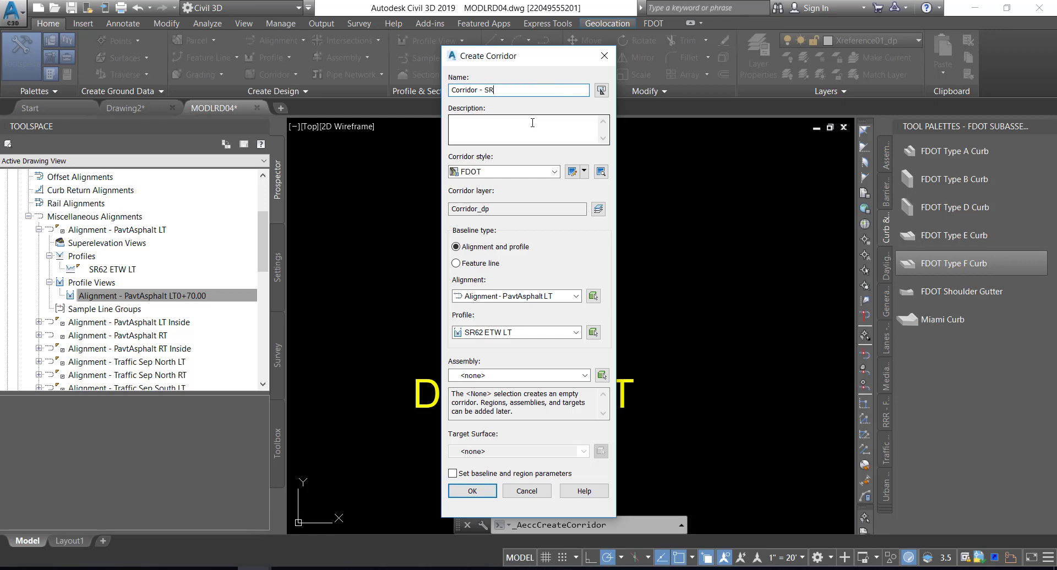
type("61 Driveway Left")
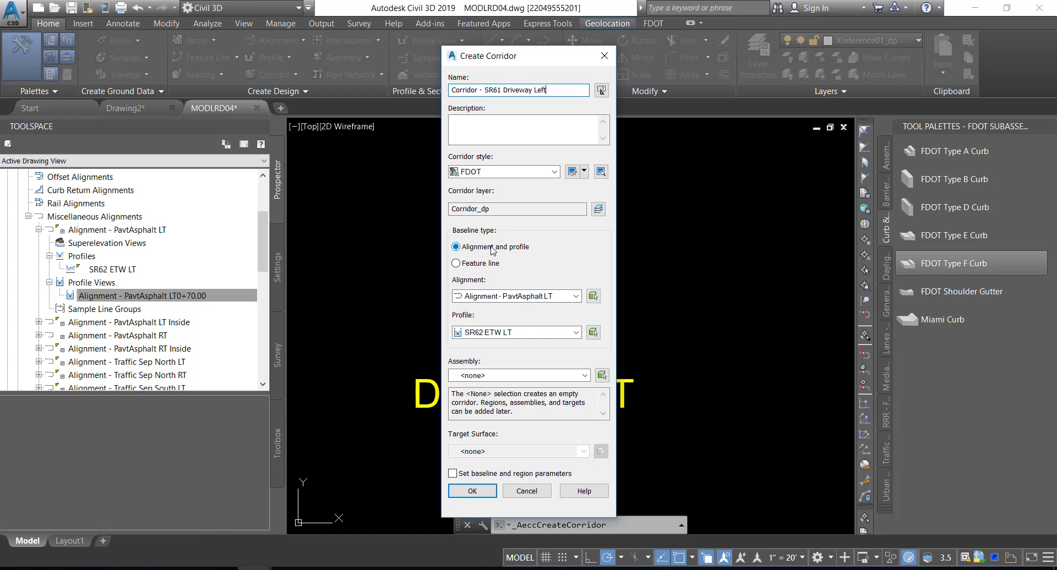
Create the corridor from Alignment - PavtAsphalt LT, profile SR62 ETW LT and assembly Driveway LT, with baseline and region parameters set
left_click(564, 297)
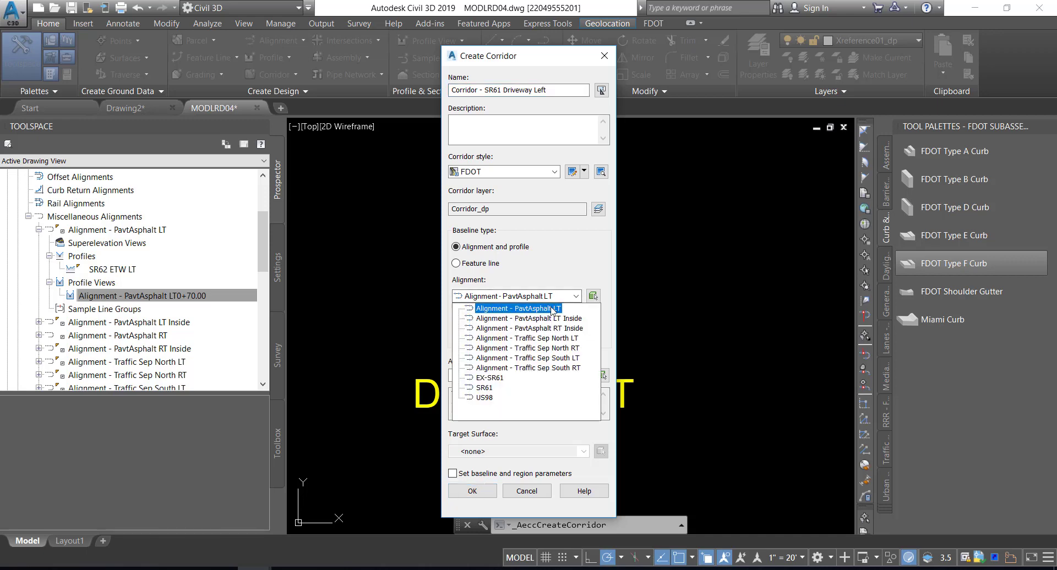
left_click(555, 308)
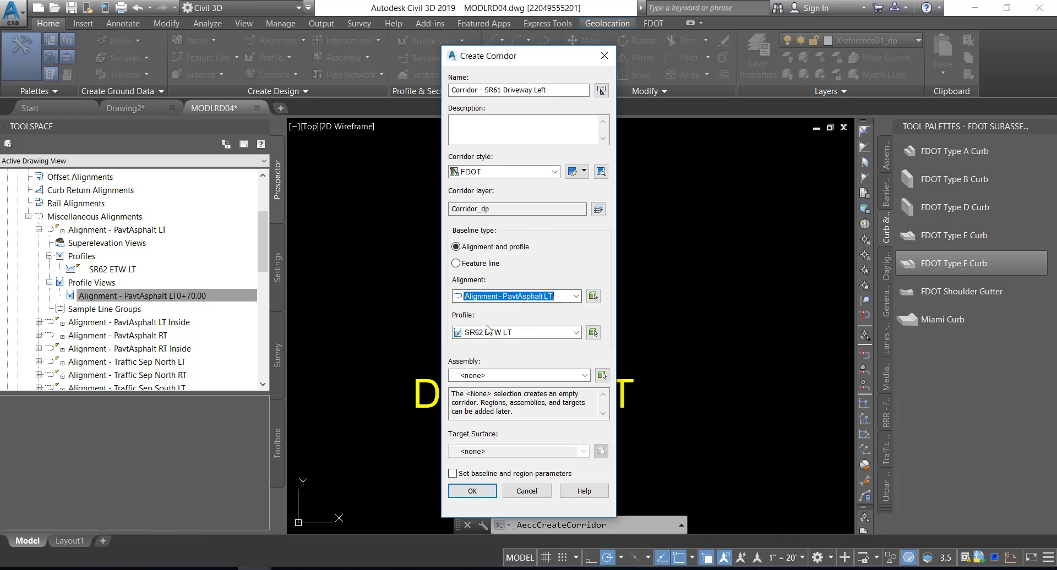
left_click(523, 334)
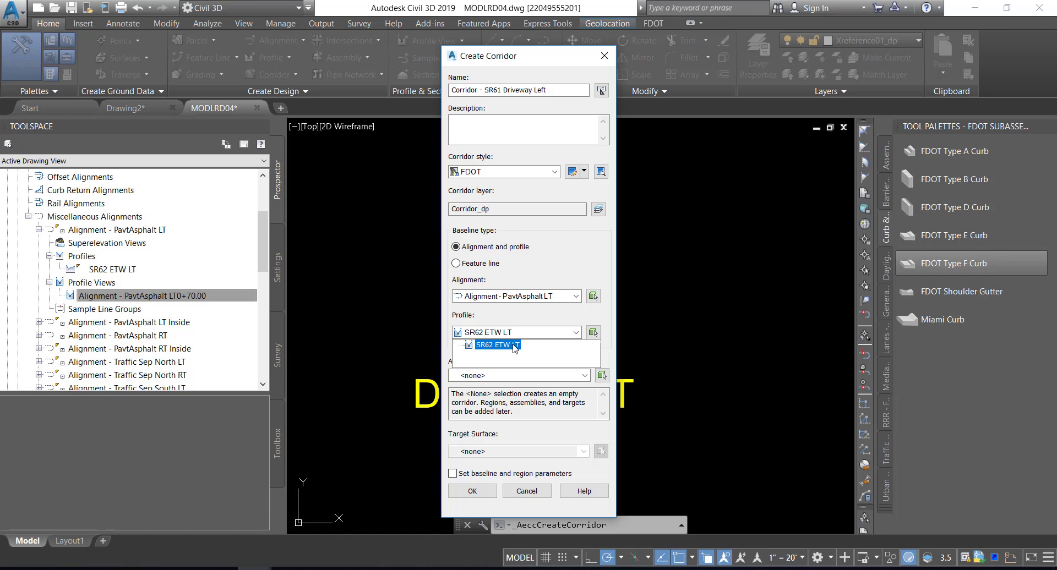
left_click(515, 346)
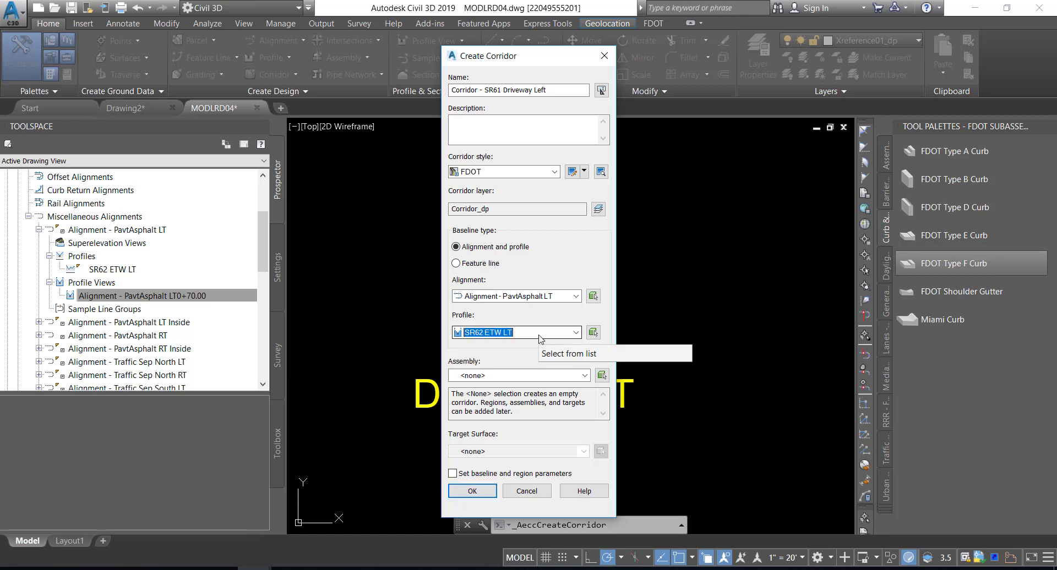
left_click(502, 375)
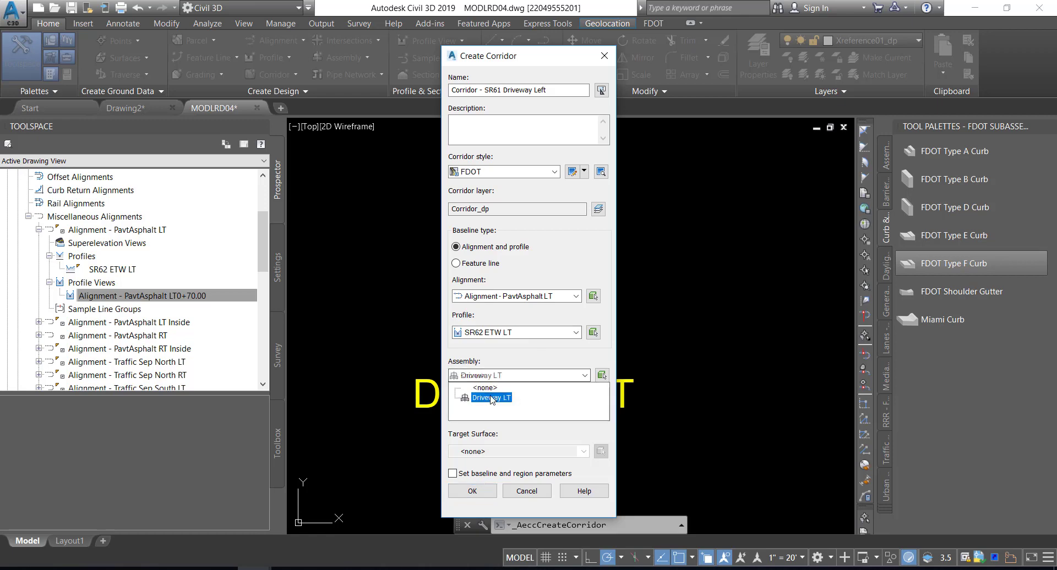
left_click(492, 399)
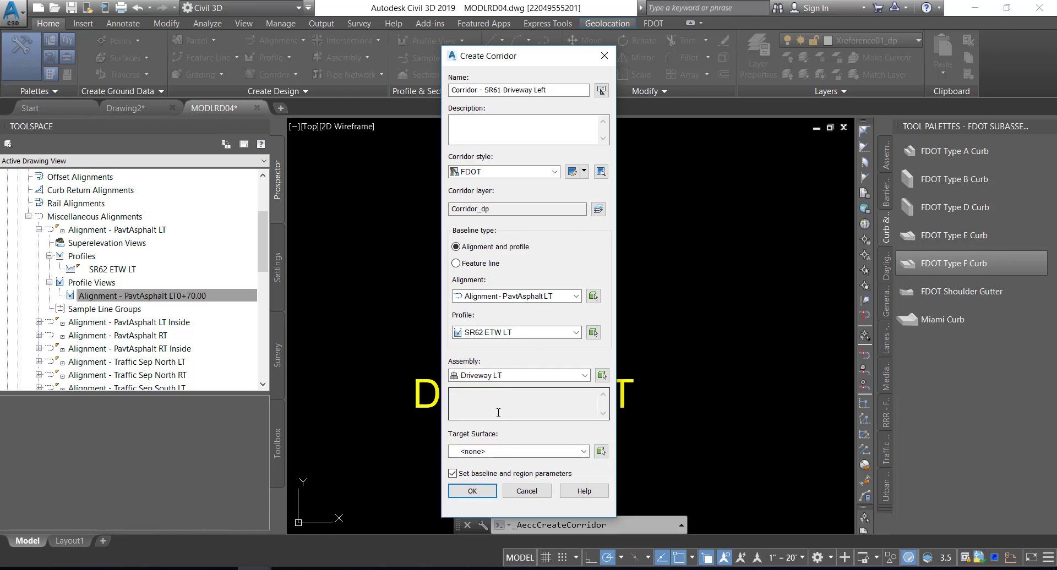
left_click(472, 491)
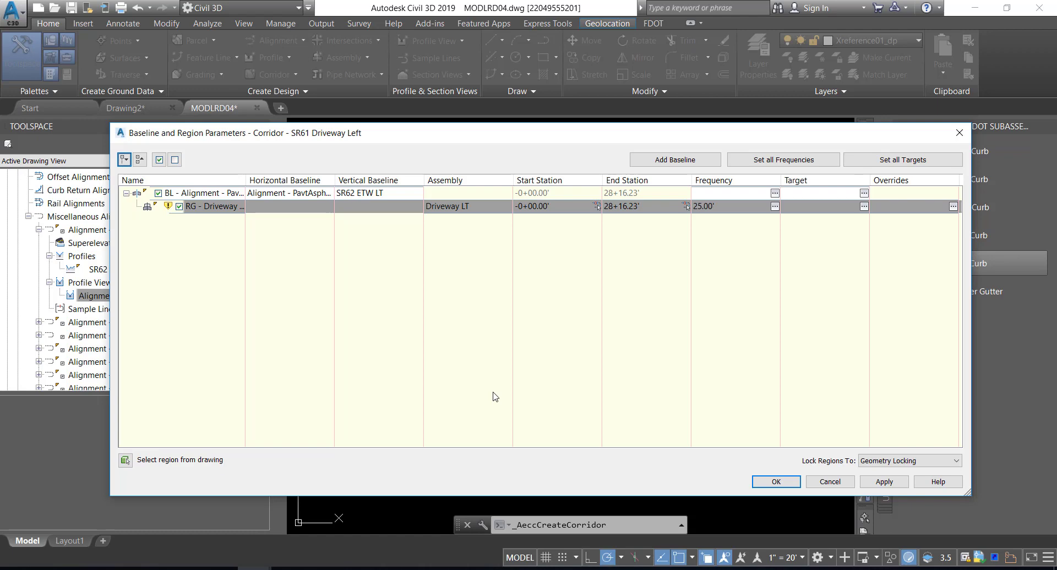
Set the assembly frequency for all regions to 100' along tangents, curves and spirals
left_click(786, 160)
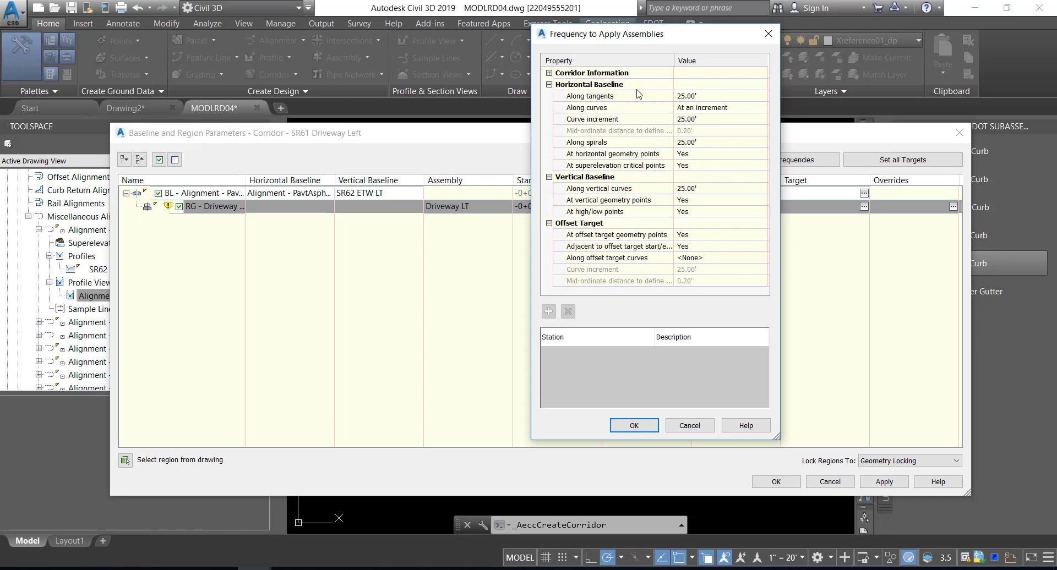
left_click(705, 98)
type("100")
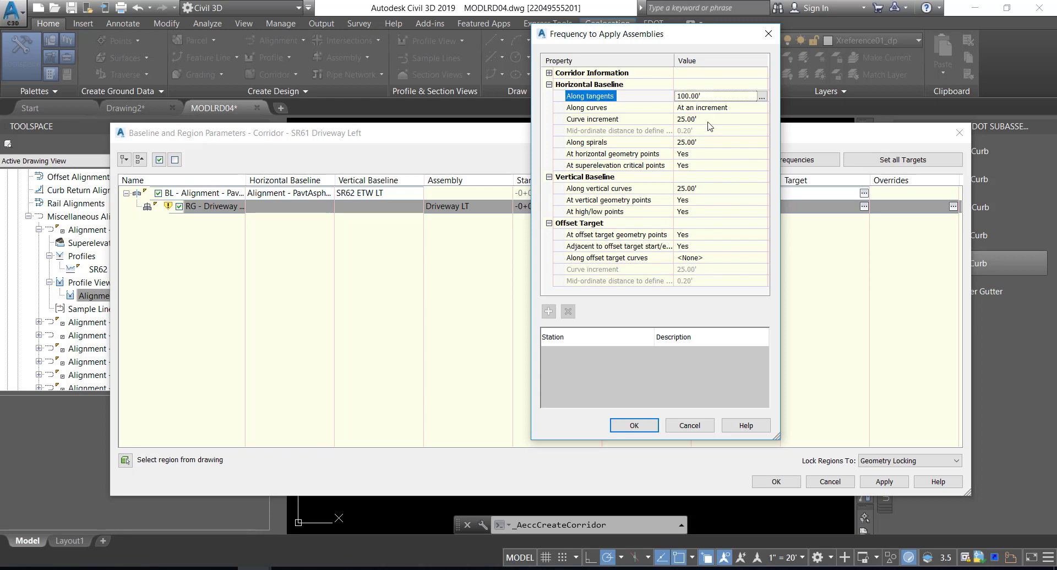
key("Return")
left_click(705, 120)
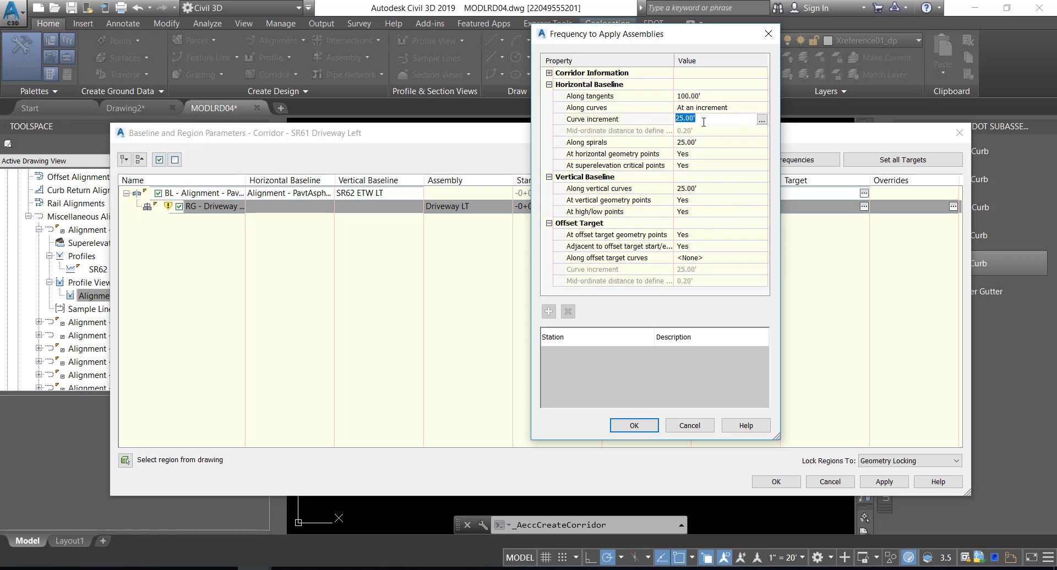
type("100")
key("Return")
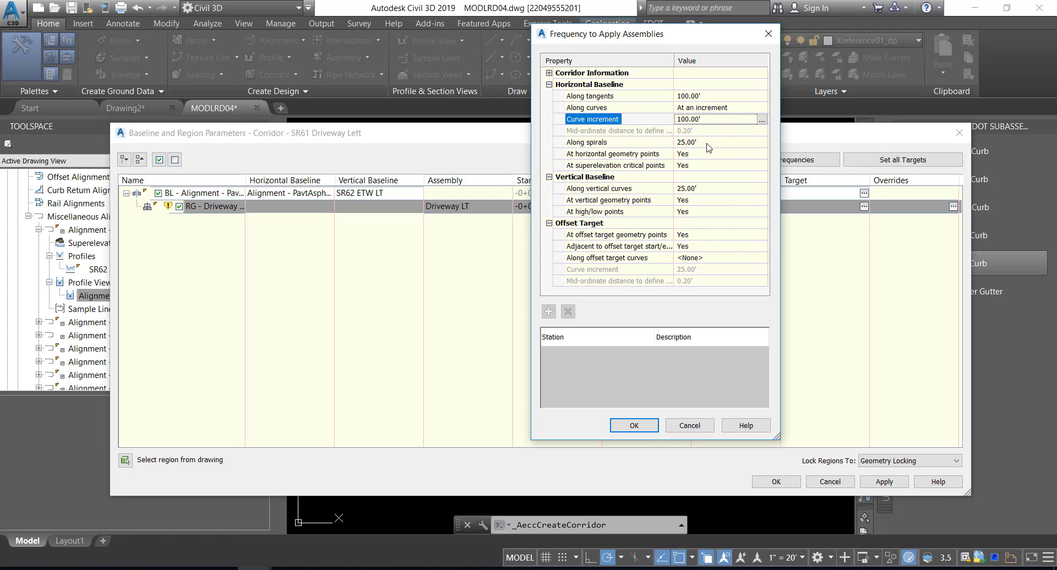
left_click(706, 142)
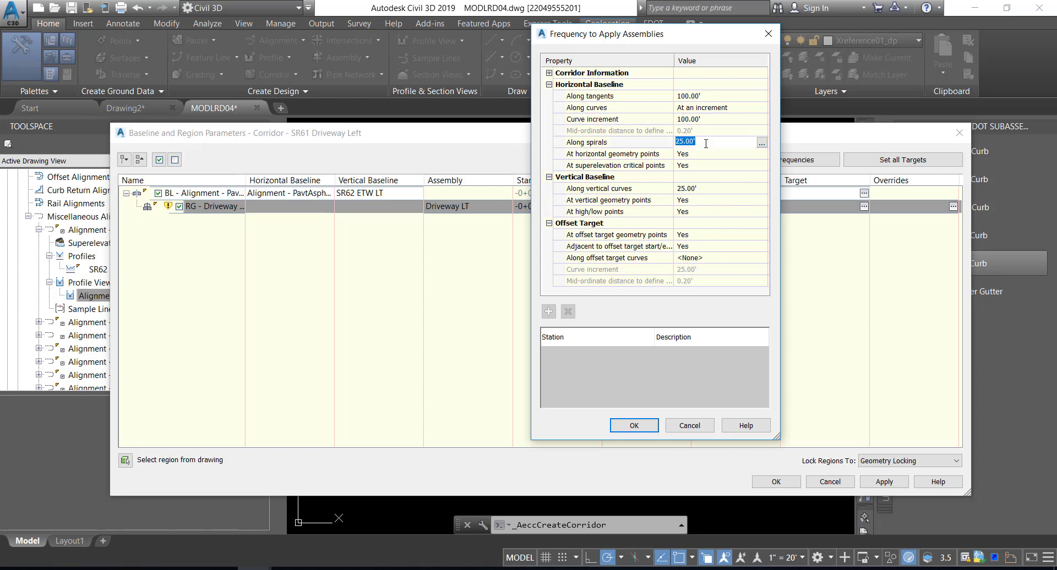
type("100")
key("Return")
left_click(636, 179)
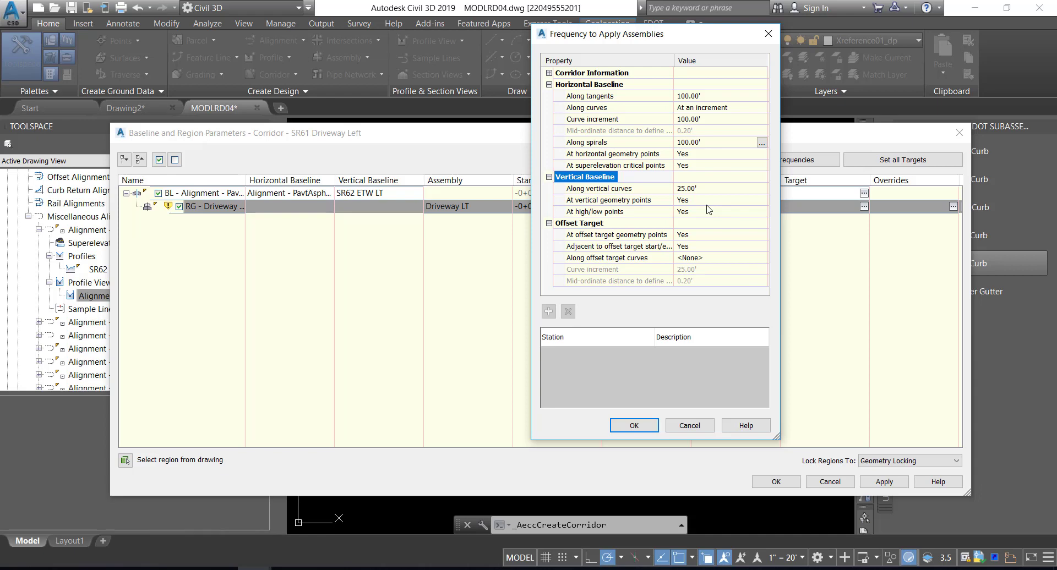
left_click(614, 225)
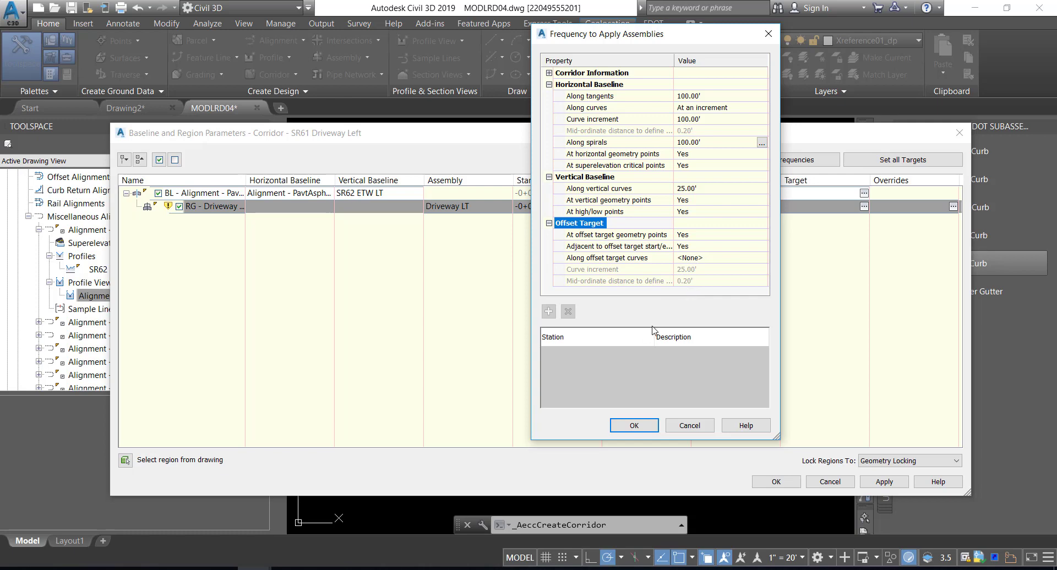
left_click(634, 427)
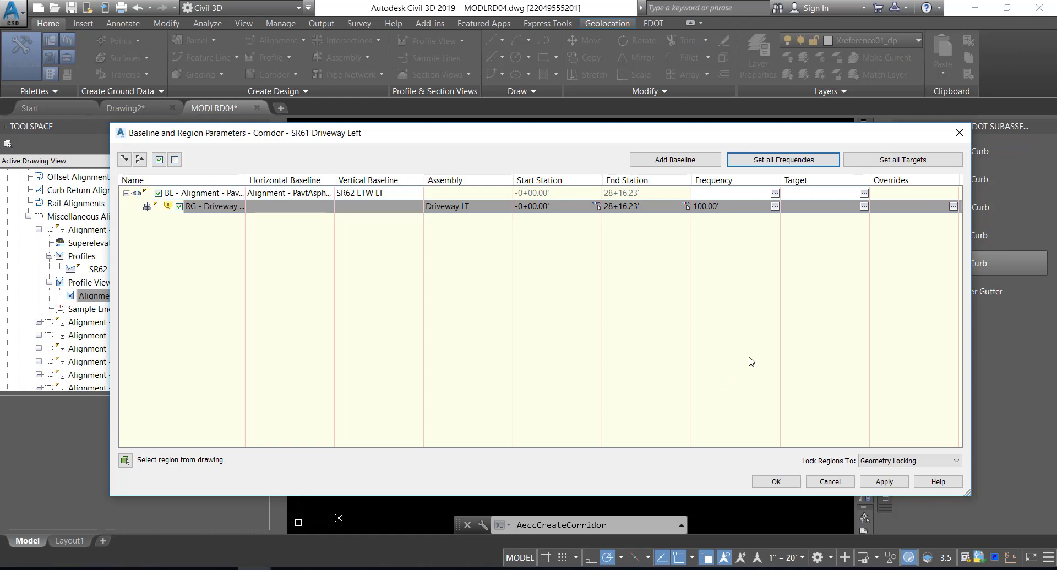
Map the Driveway LT assembly's Drop Curb Trigger Line offset target to the Drop Curb Trigger feature line beside the pavement edge at the driveway
left_click(901, 161)
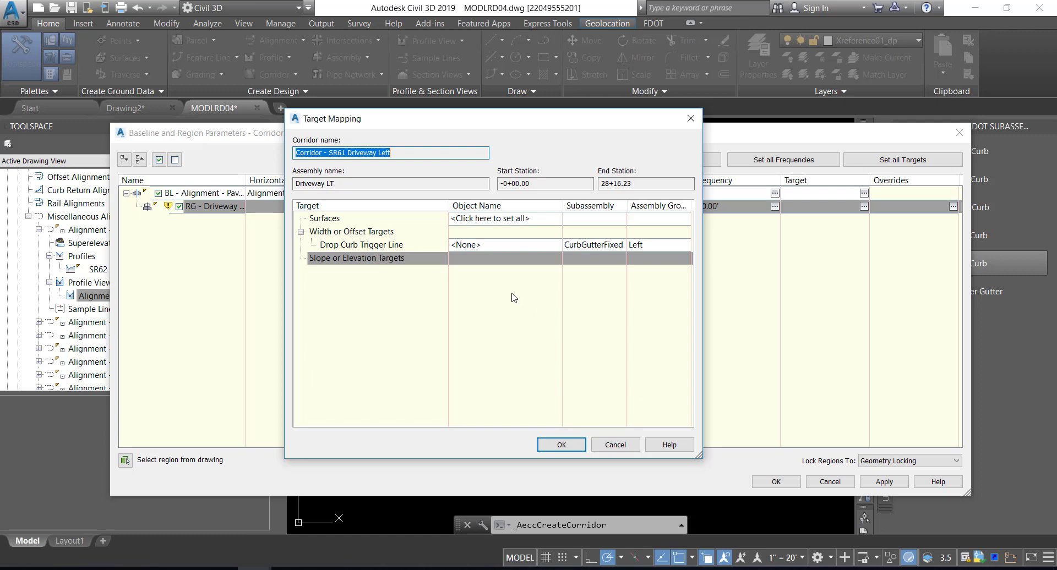
left_click(491, 244)
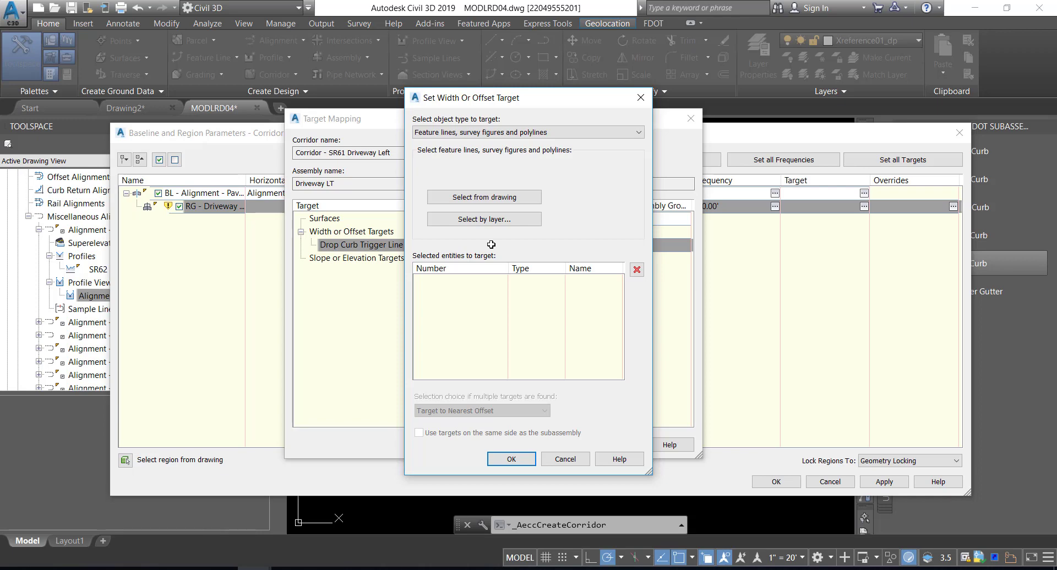
left_click(565, 135)
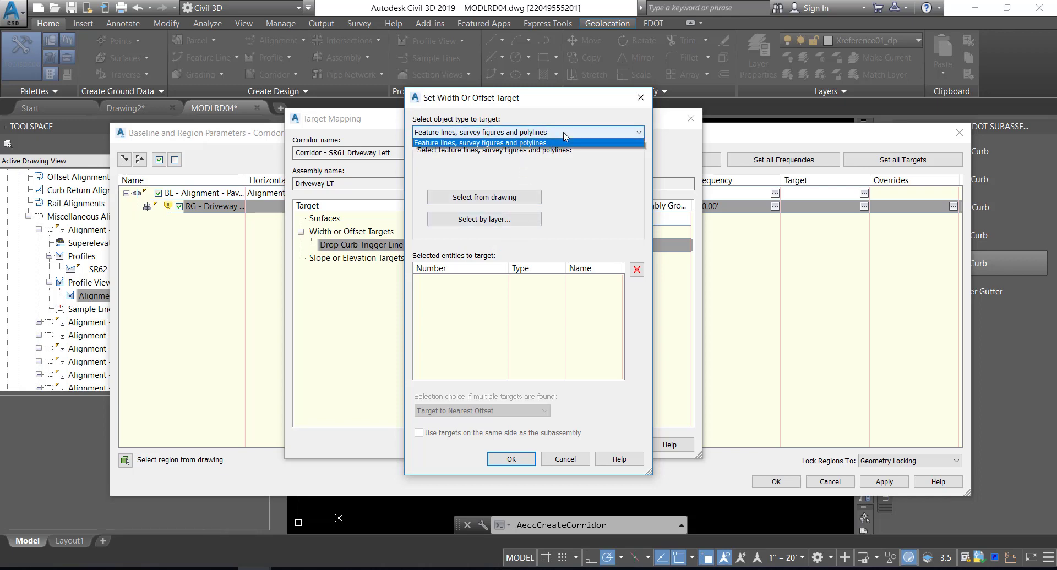
left_click(546, 153)
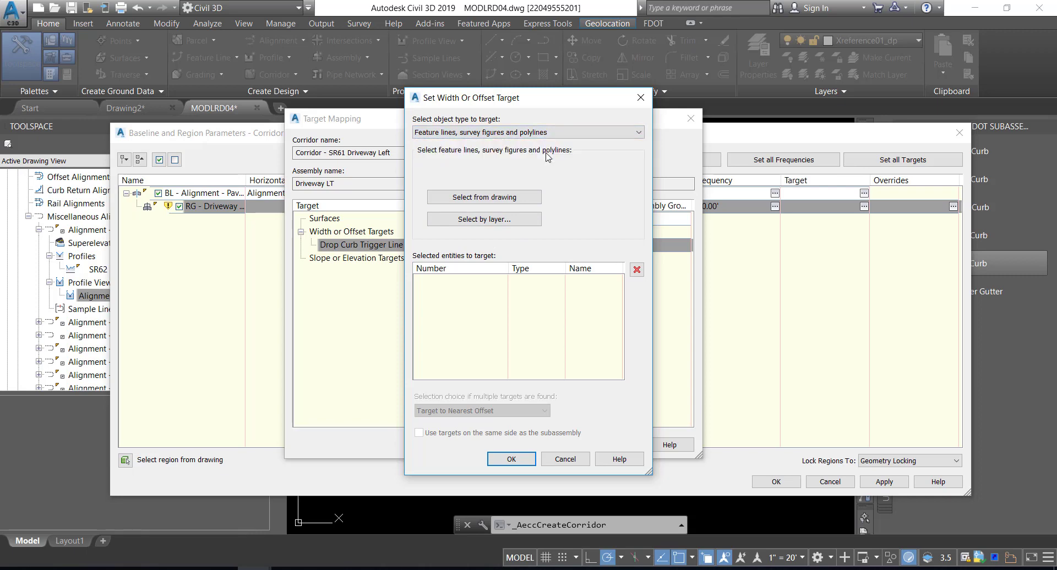
left_click(487, 200)
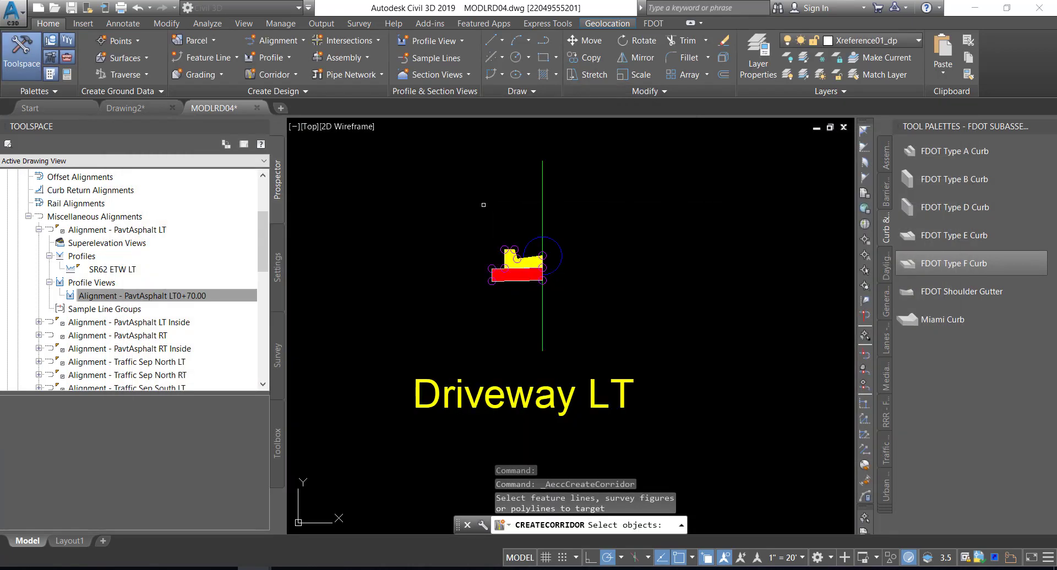
scroll(483, 232, "down", 5)
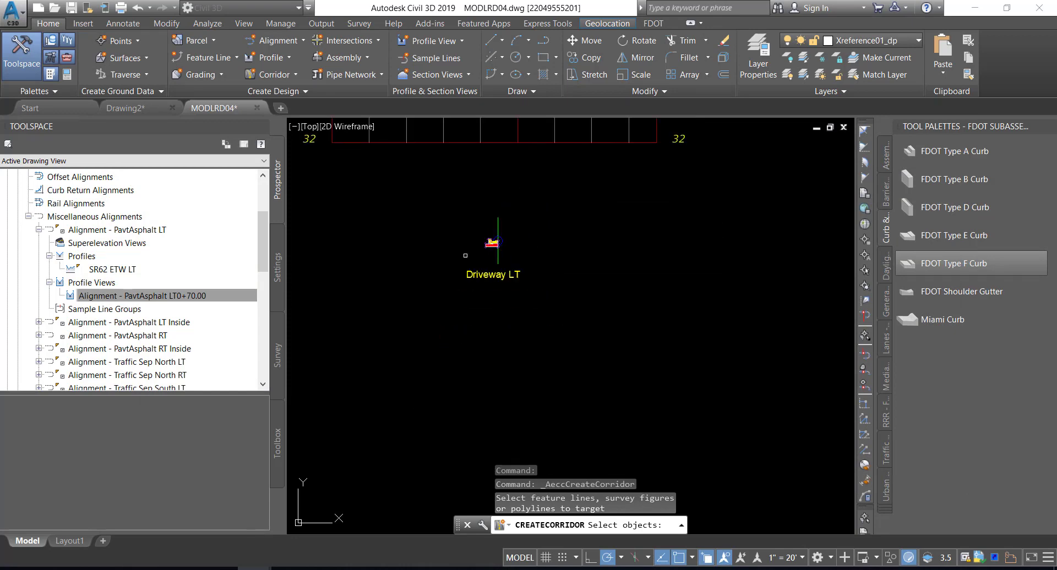
middle_click_drag(465, 255, 667, 222)
scroll(566, 240, "down", 8)
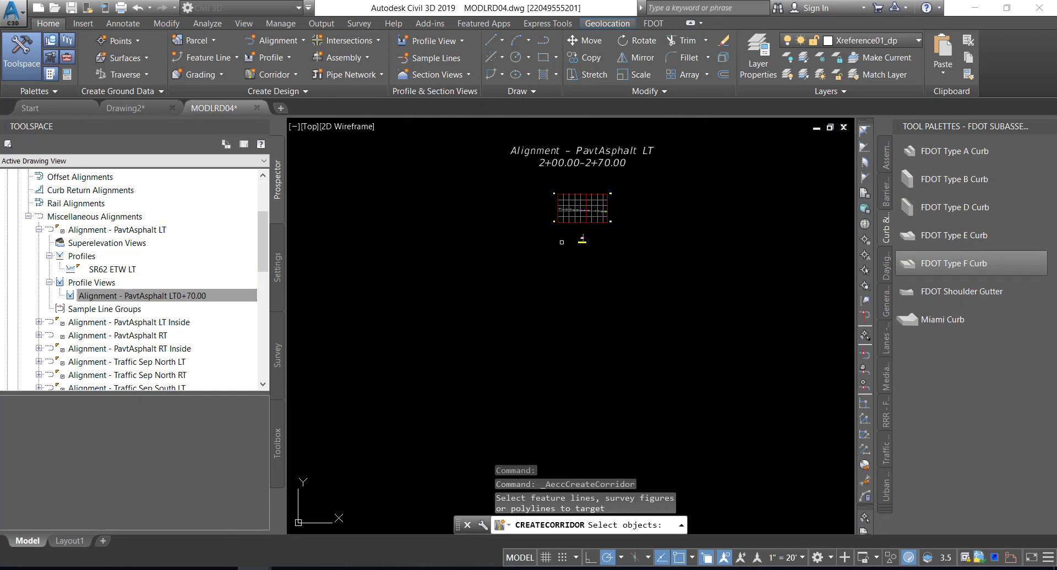
middle_click_drag(513, 259, 749, 250)
scroll(573, 262, "down", 4)
middle_click_drag(538, 272, 708, 265)
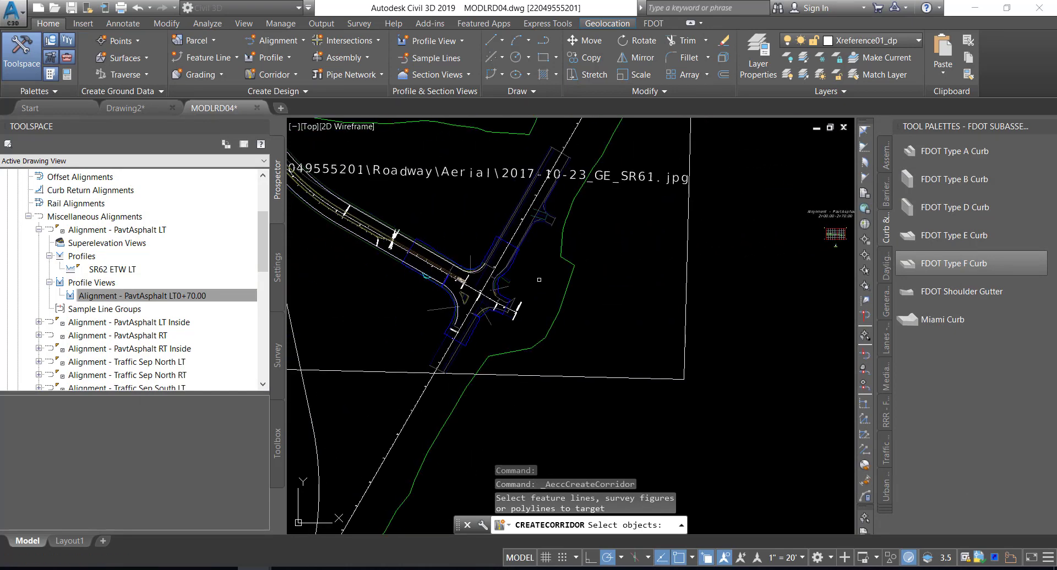
middle_click_drag(479, 265, 571, 291)
scroll(498, 286, "up", 10)
scroll(572, 288, "up", 6)
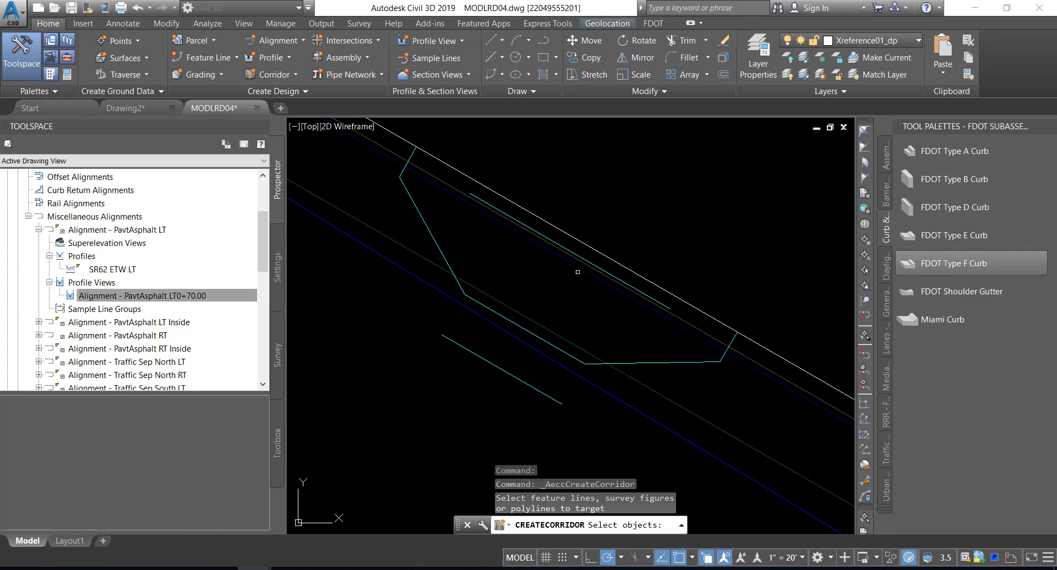
left_click(587, 260)
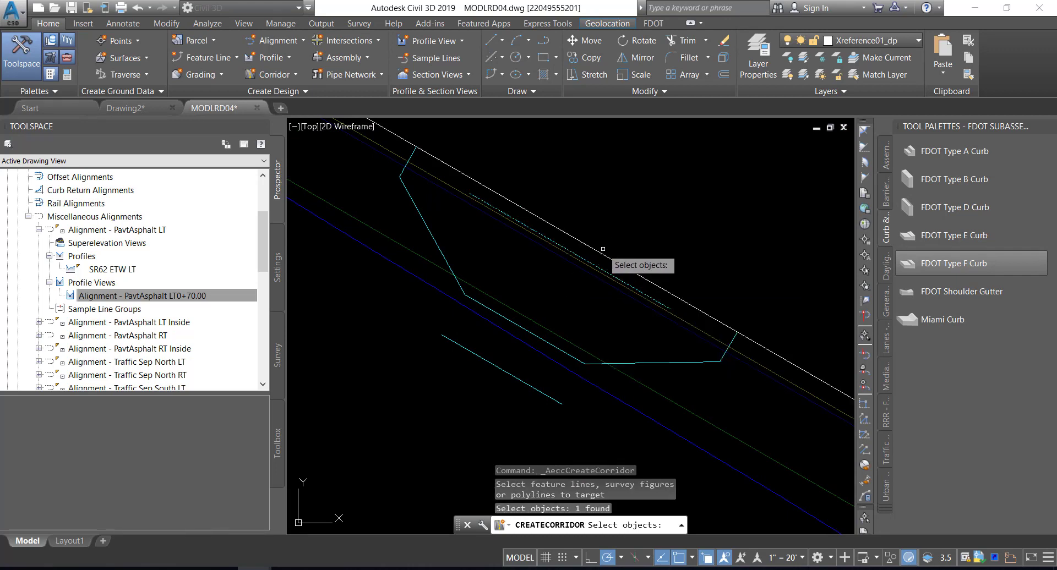
key("Return")
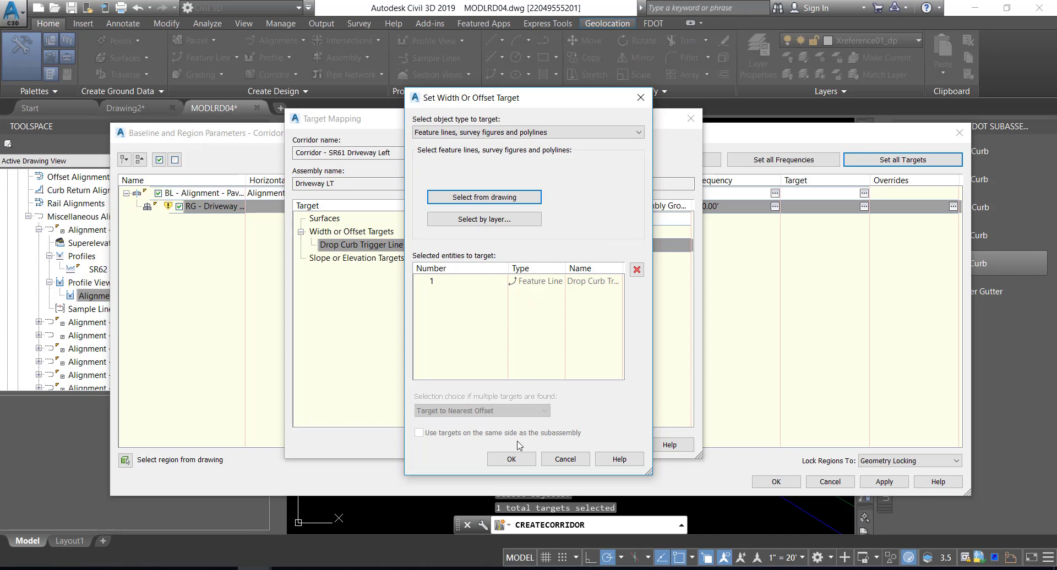
left_click(511, 460)
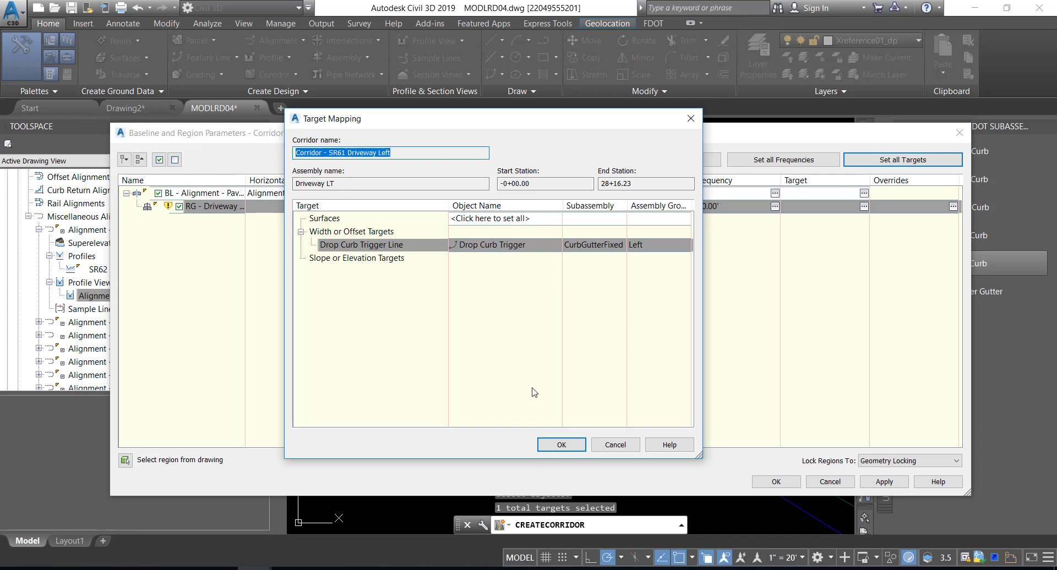
left_click(560, 444)
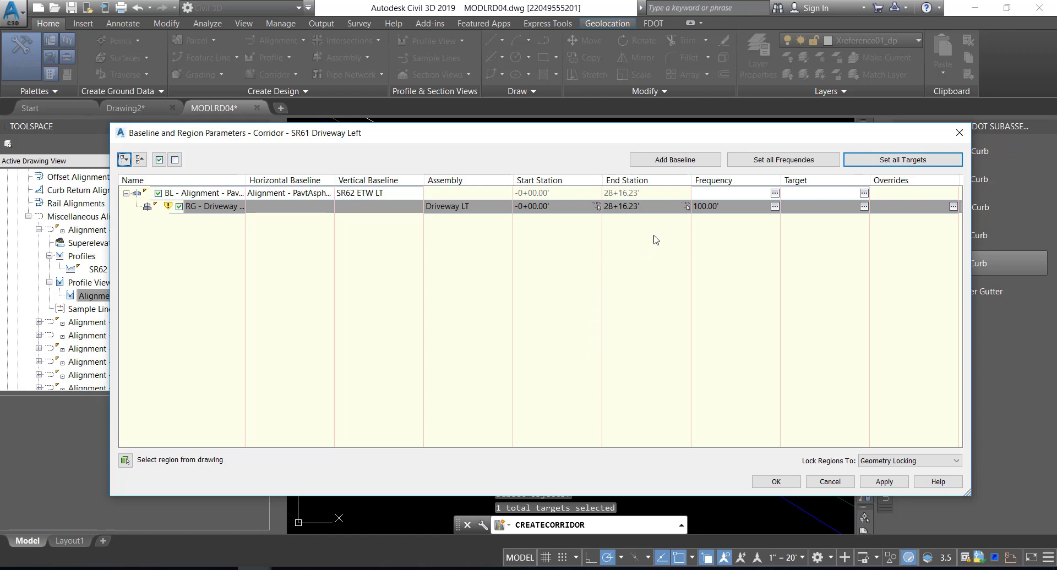
Limit the Driveway LT region to stations about 2+09 to 2+55, picked just beyond both driveway ends, and rebuild the corridor
left_click(597, 207)
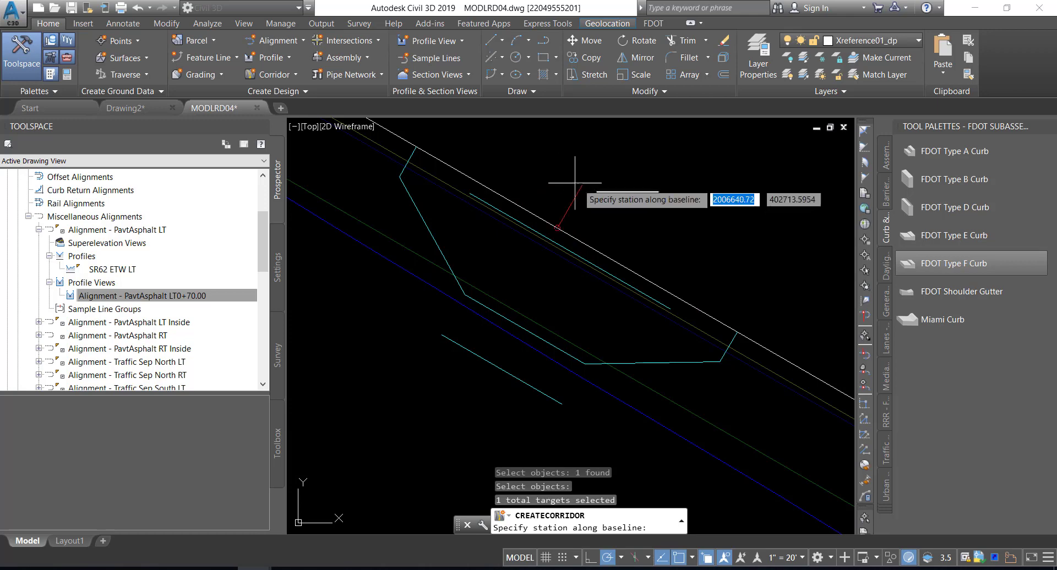
scroll(569, 181, "down", 1)
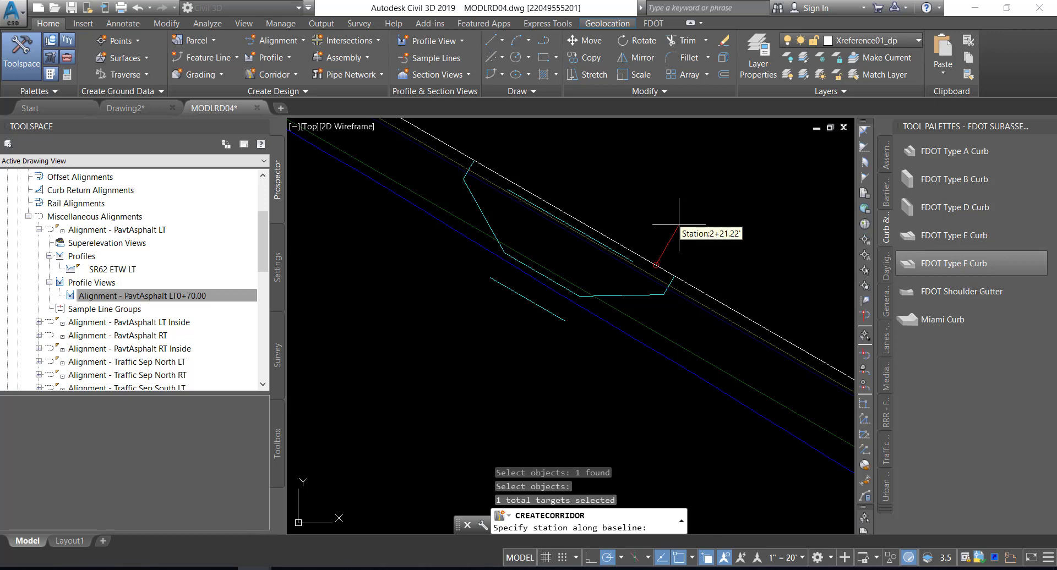
left_click(756, 271)
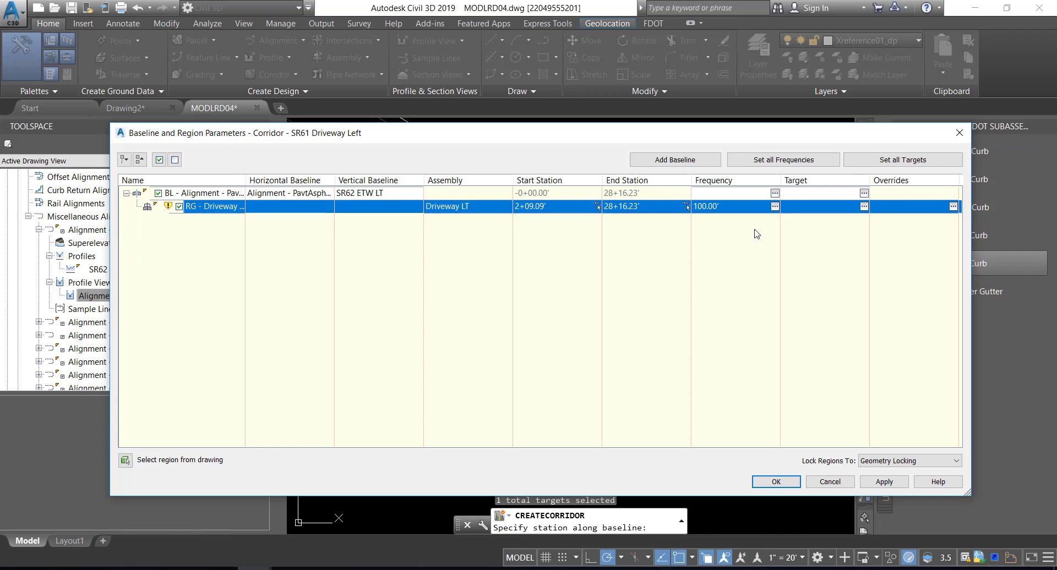
left_click(689, 207)
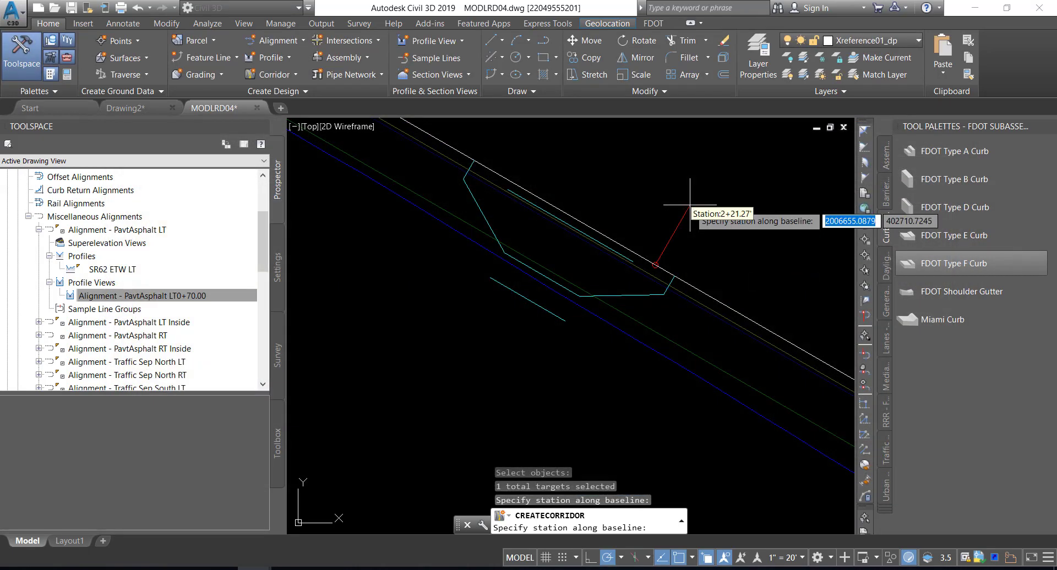
middle_click_drag(597, 218, 622, 296)
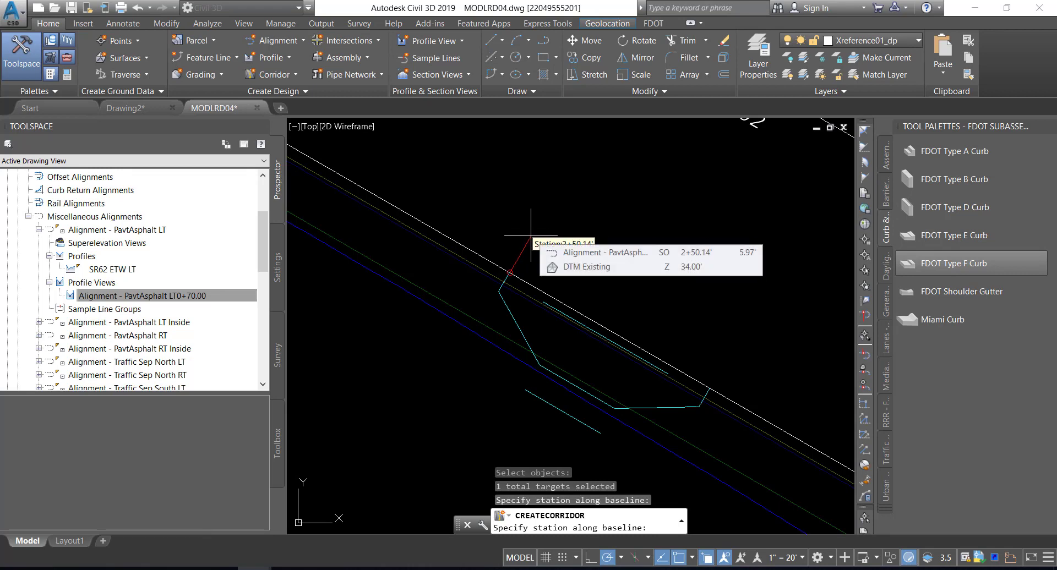
left_click(499, 219)
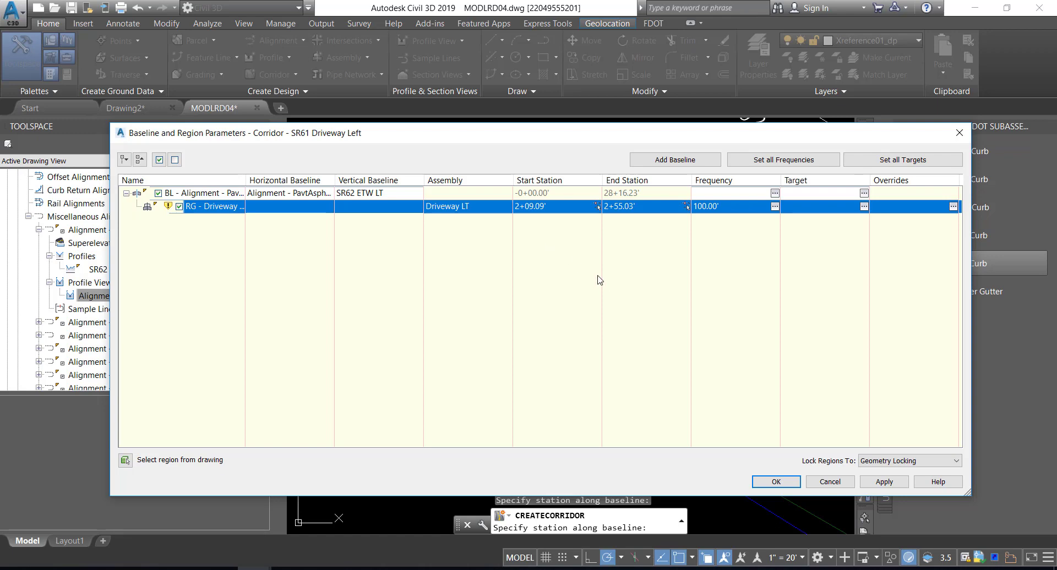
left_click(764, 483)
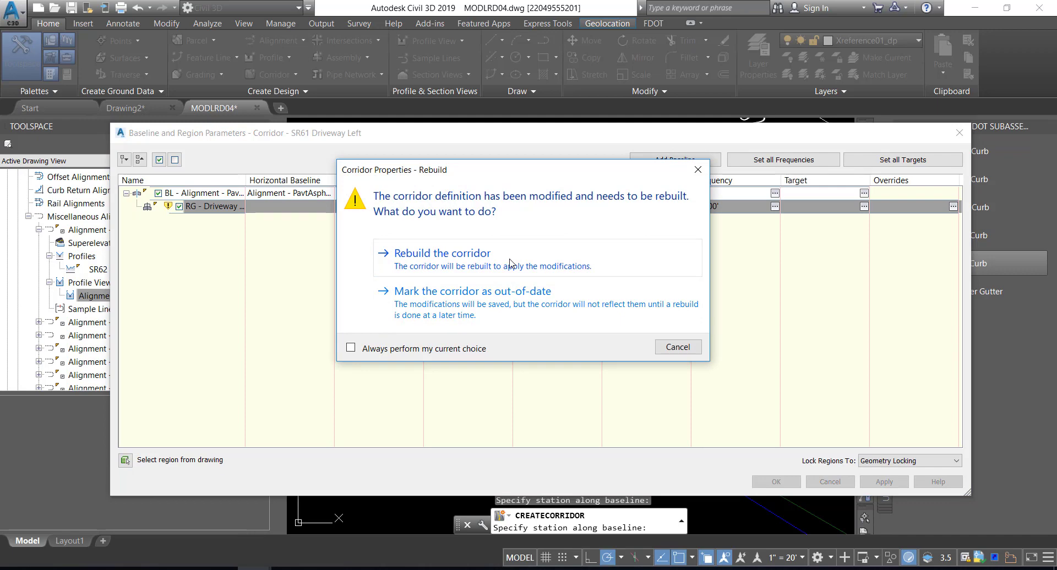
left_click(510, 260)
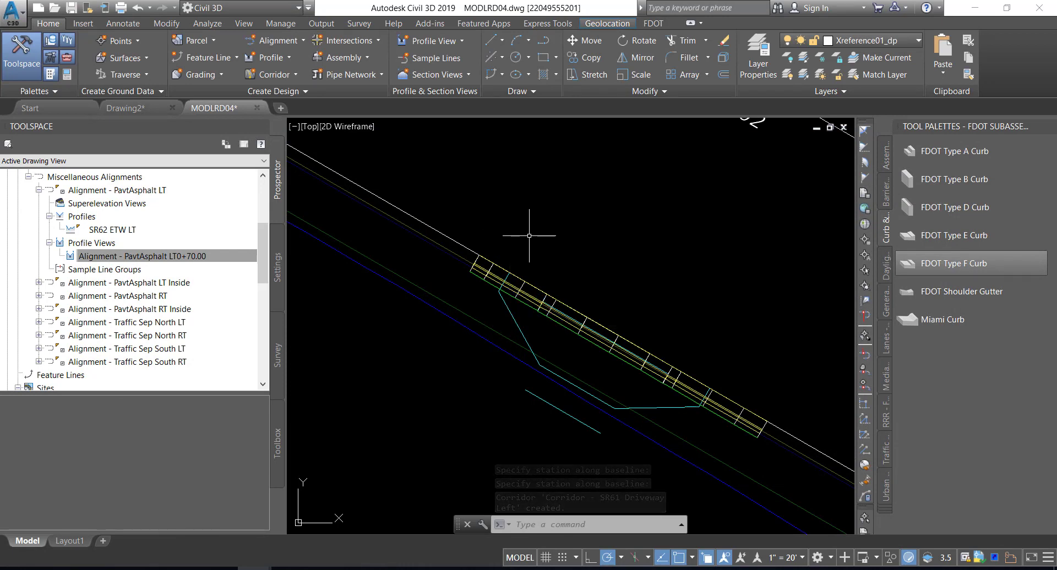
Collapse the surfaces, alignments, sites and assemblies collections and select Corridor - SR61 Driveway Left under Corridors
left_click(28, 177)
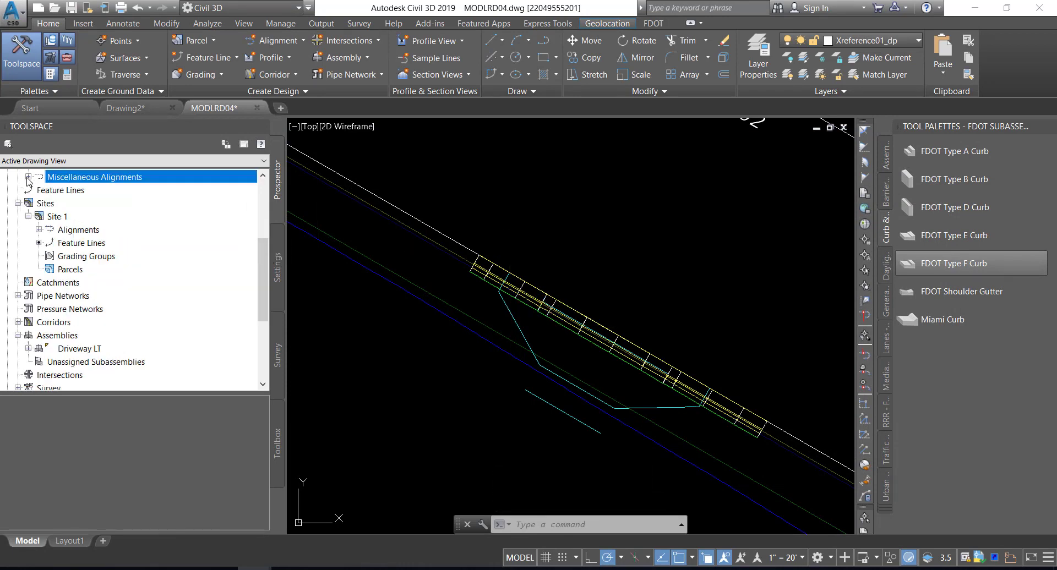
scroll(35, 199, "up", 3)
left_click(18, 230)
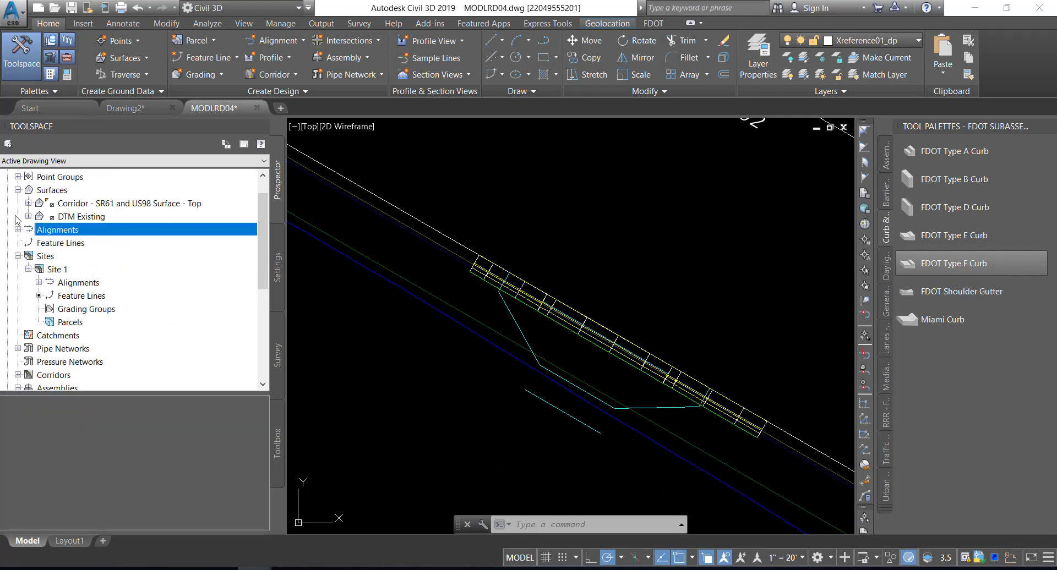
left_click(17, 190)
left_click(18, 229)
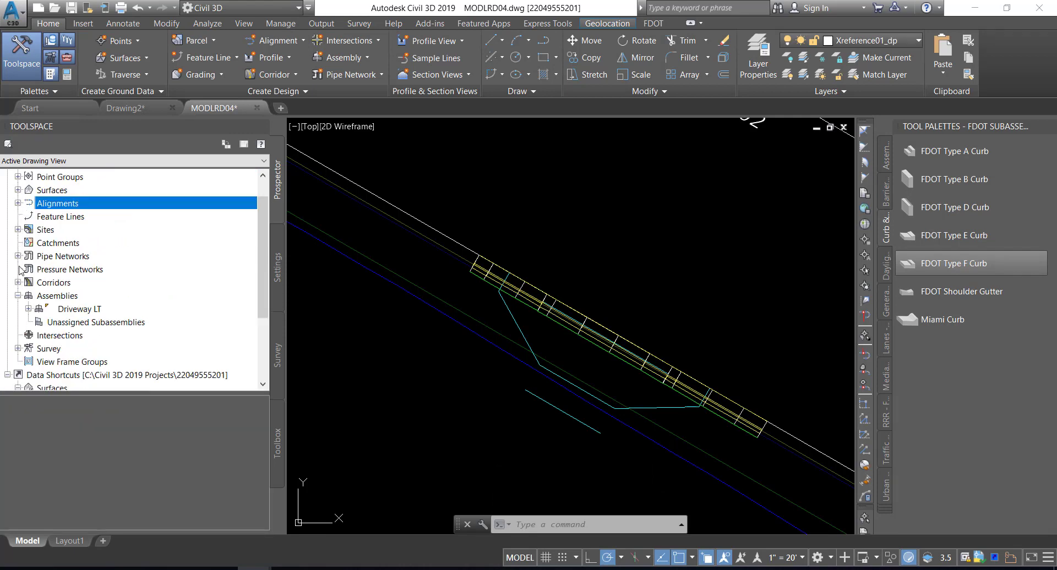
left_click(17, 296)
left_click(17, 282)
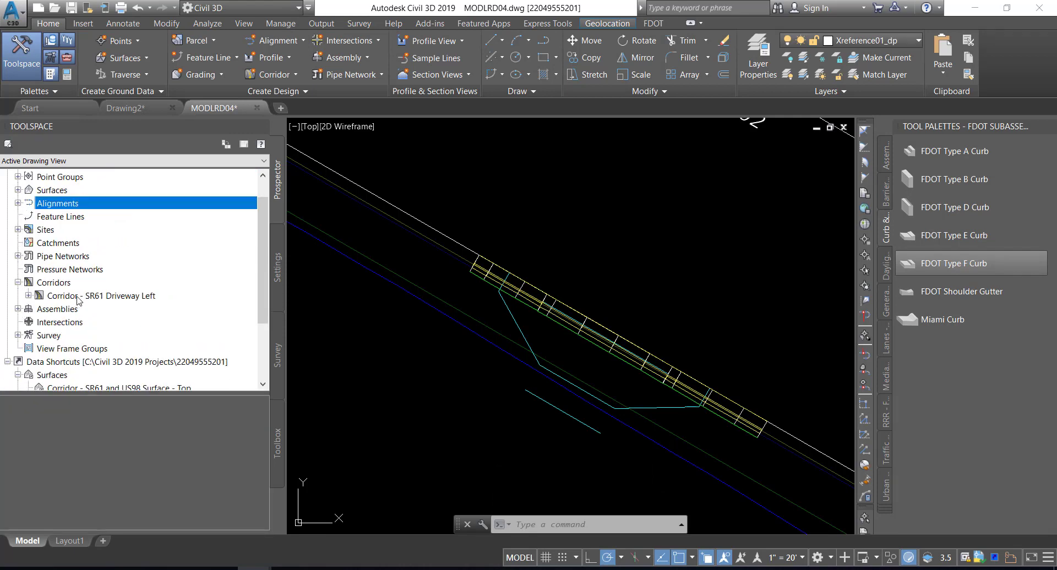
left_click(92, 296)
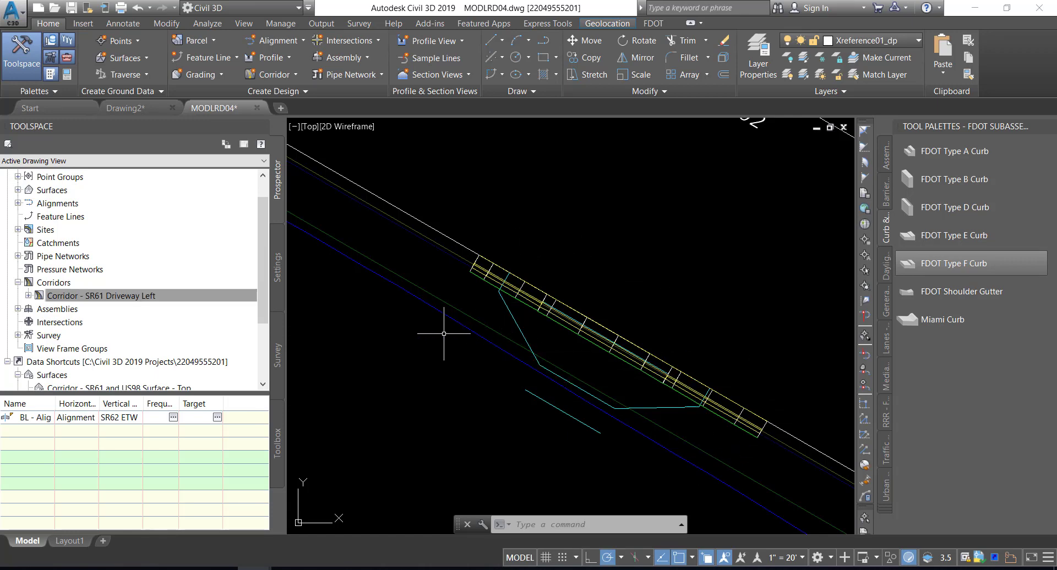
Examine the curb corridor along the driveway opening and save the drawing
mouse_move(443, 332)
scroll(565, 313, "up", 2)
scroll(565, 313, "up", 2)
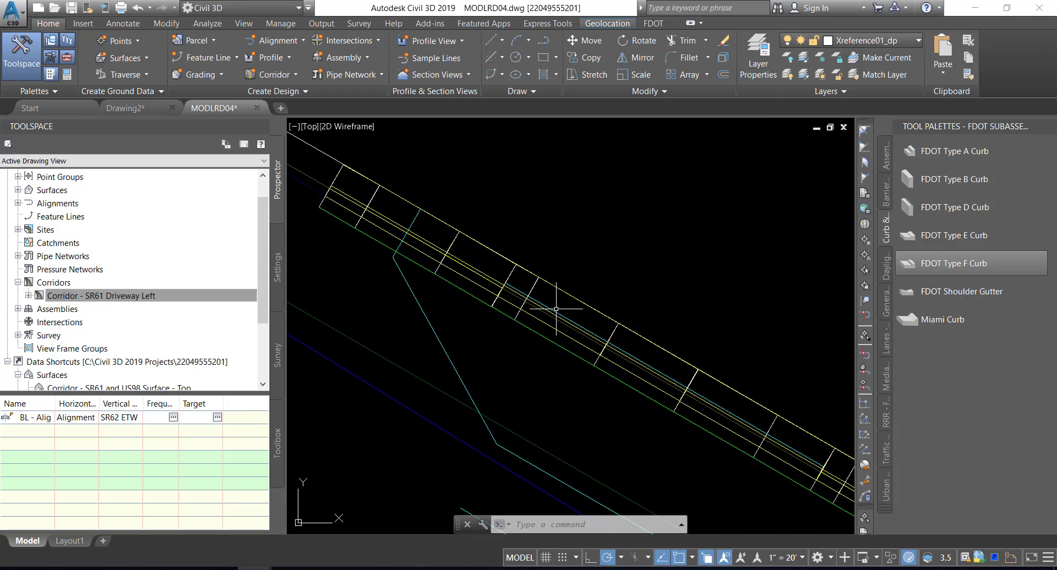
mouse_move(591, 277)
key("ctrl+s")
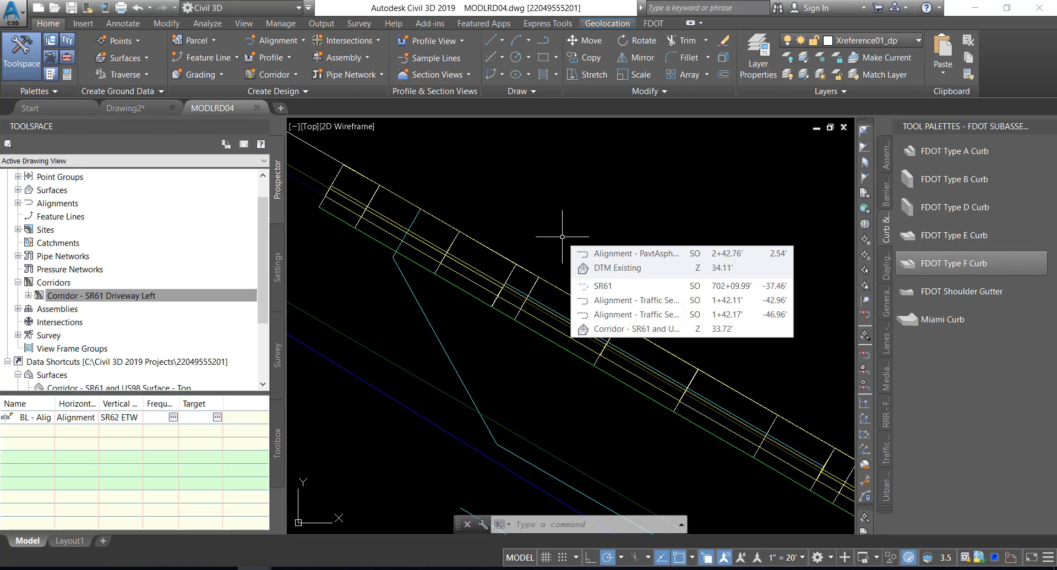
Expand the assemblies collection and bring the Driveway LT assembly into view in the drawing
left_click(17, 309)
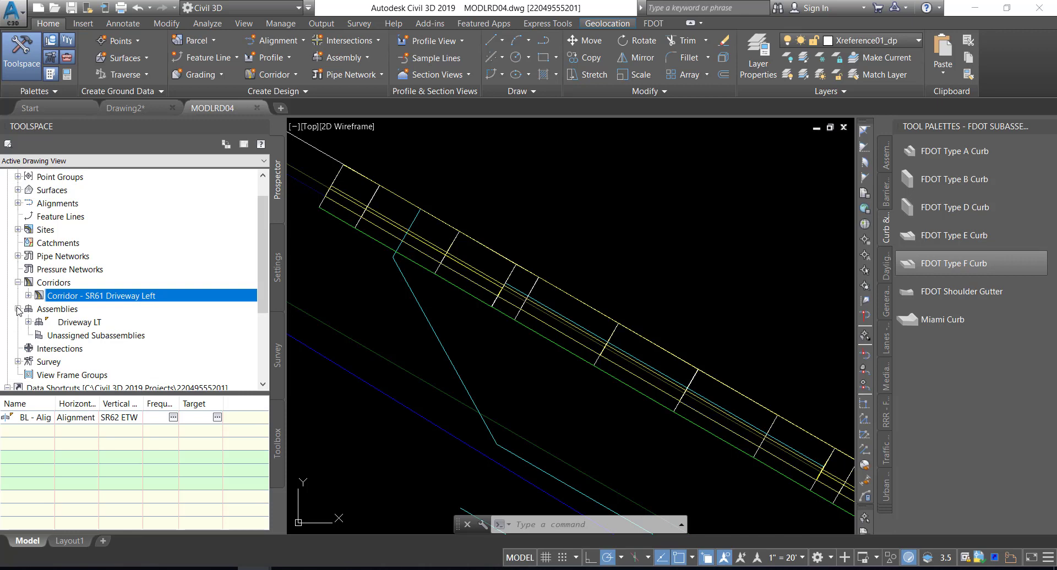
left_click(75, 325)
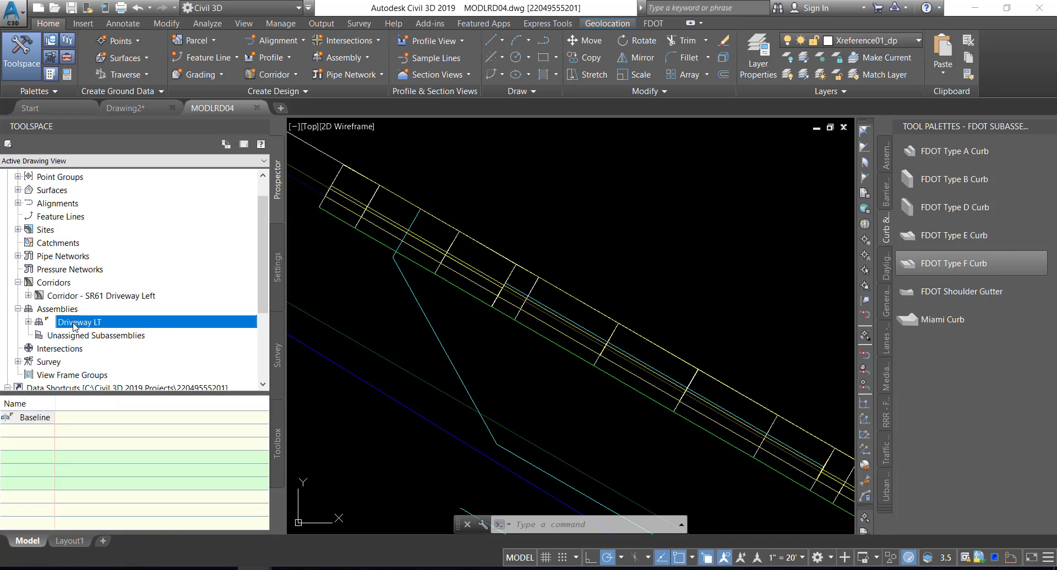
right_click(73, 324)
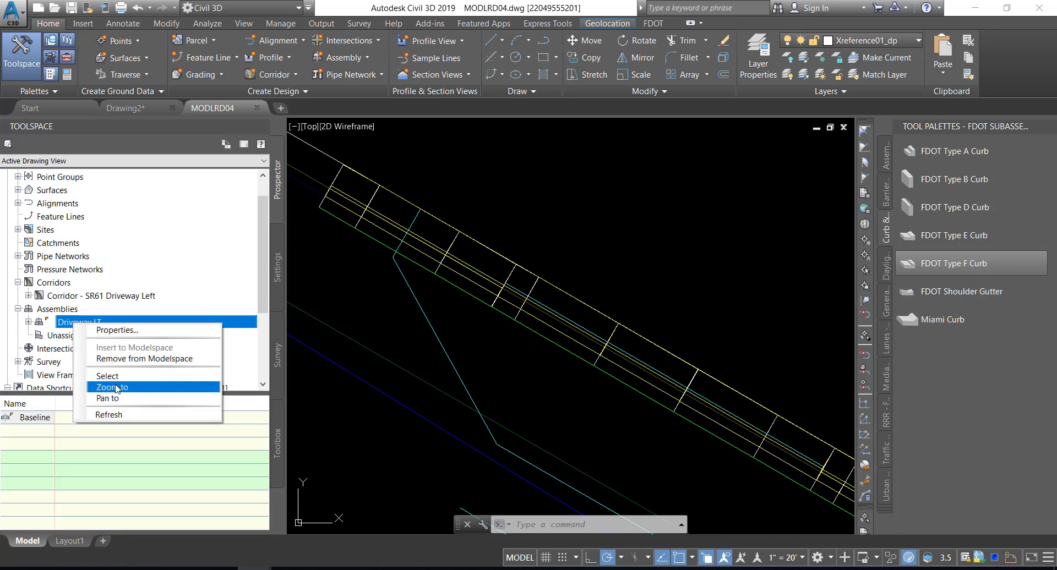
left_click(116, 389)
left_click(540, 304)
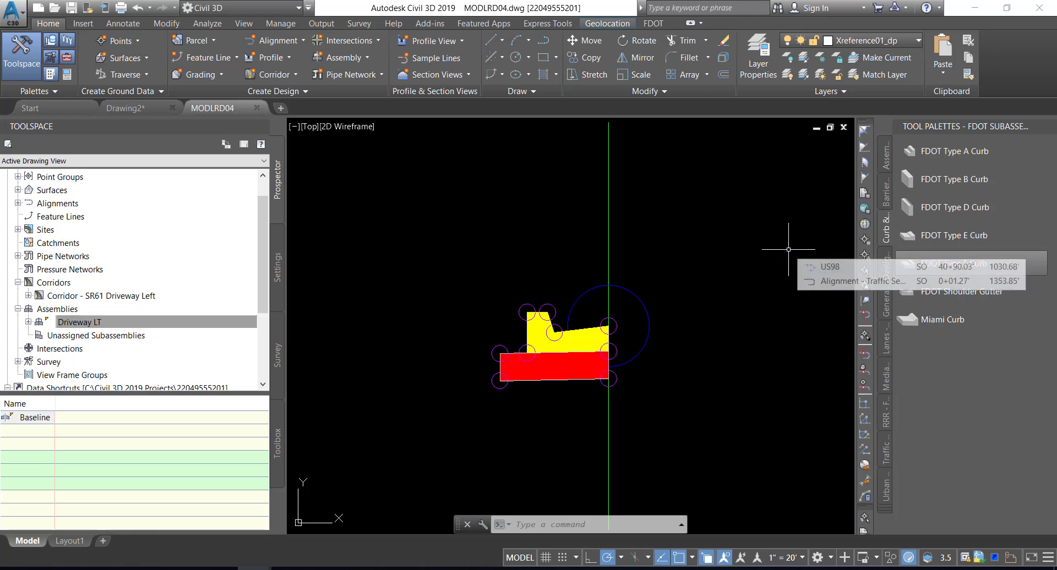
Attach an FDOT Driveway (Slab 1) subassembly, side Left and driveway type G 15, to the top back-of-curb marker of the Driveway LT assembly
left_click(952, 151)
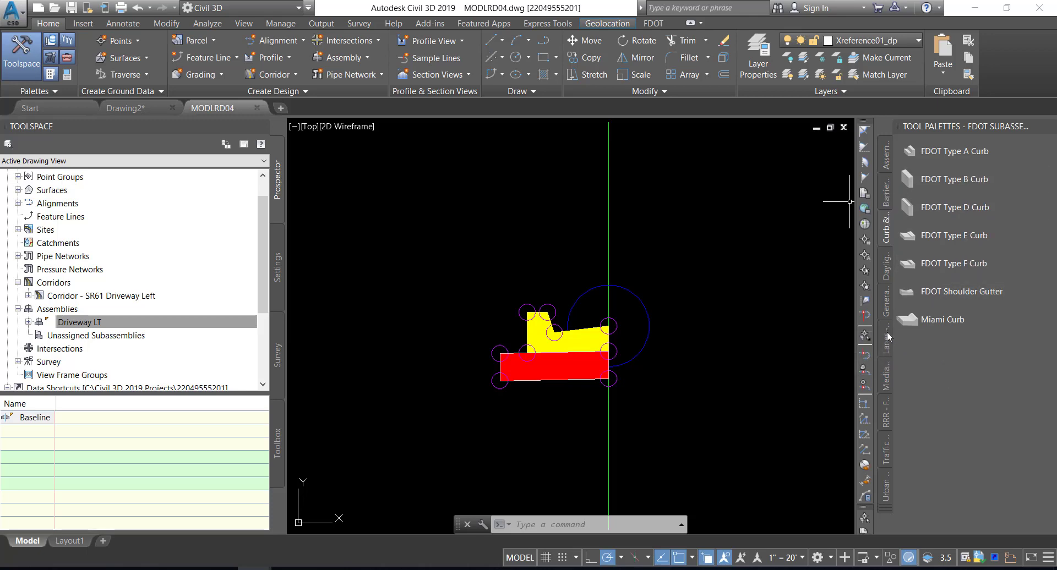
left_click(886, 488)
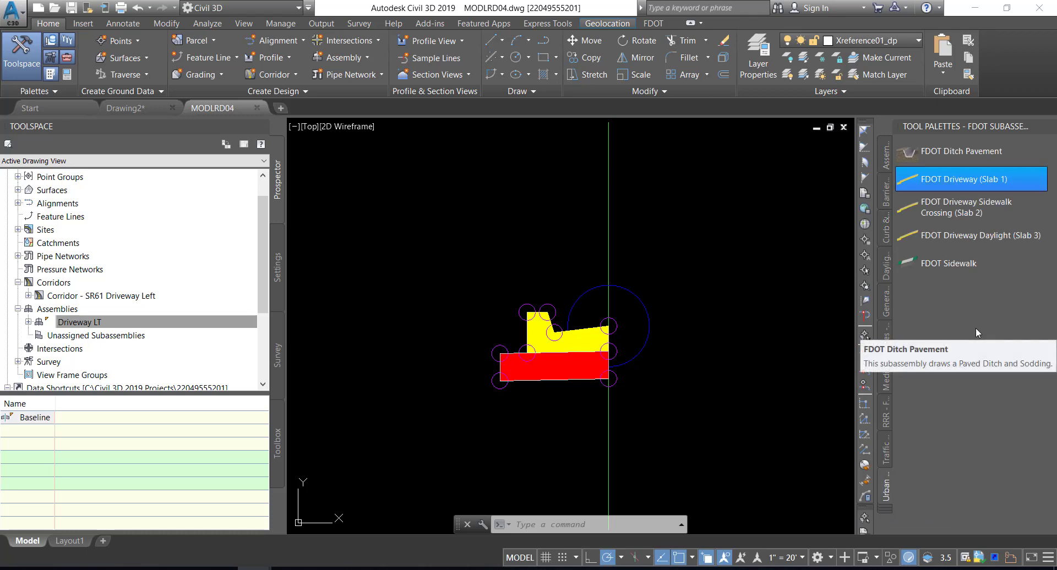
left_click(928, 183)
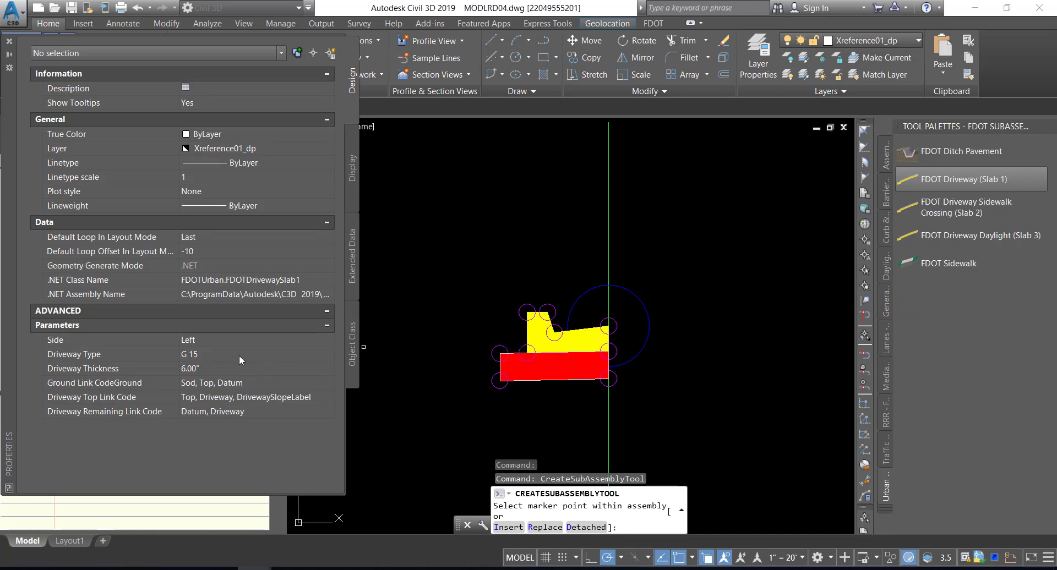
left_click(251, 340)
left_click(251, 340)
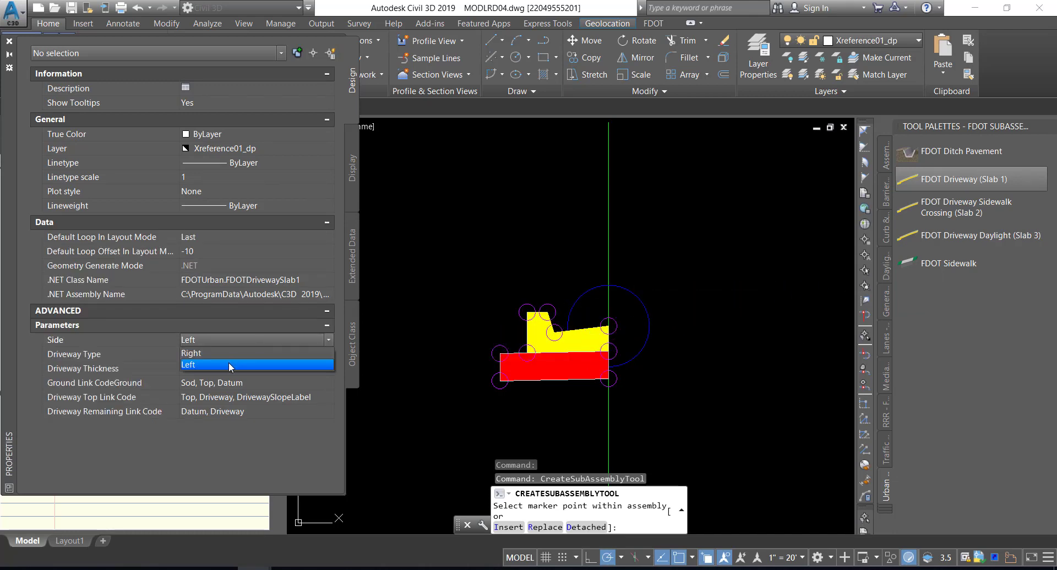
left_click(229, 362)
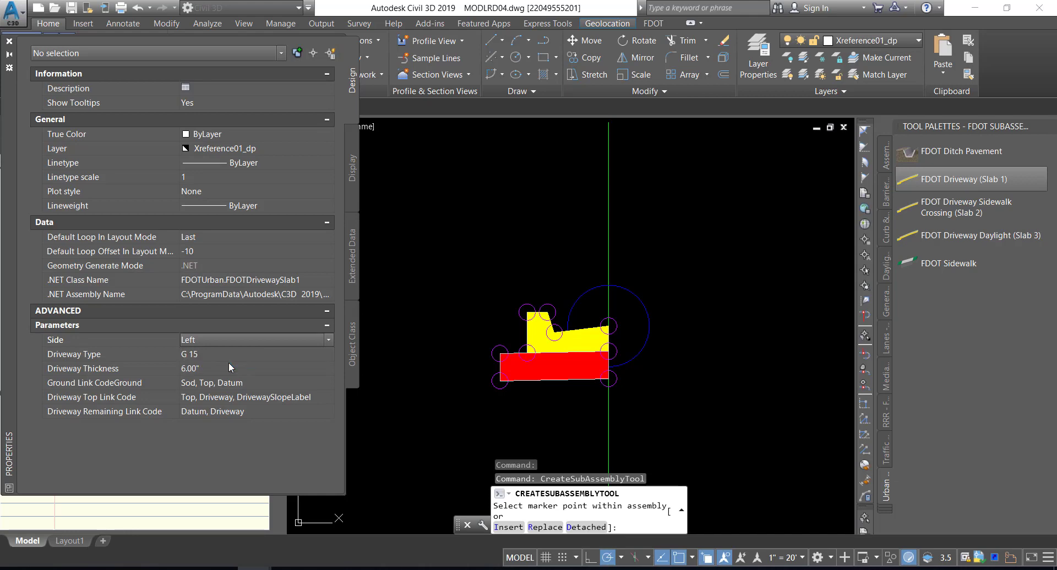
left_click(237, 355)
left_click(236, 355)
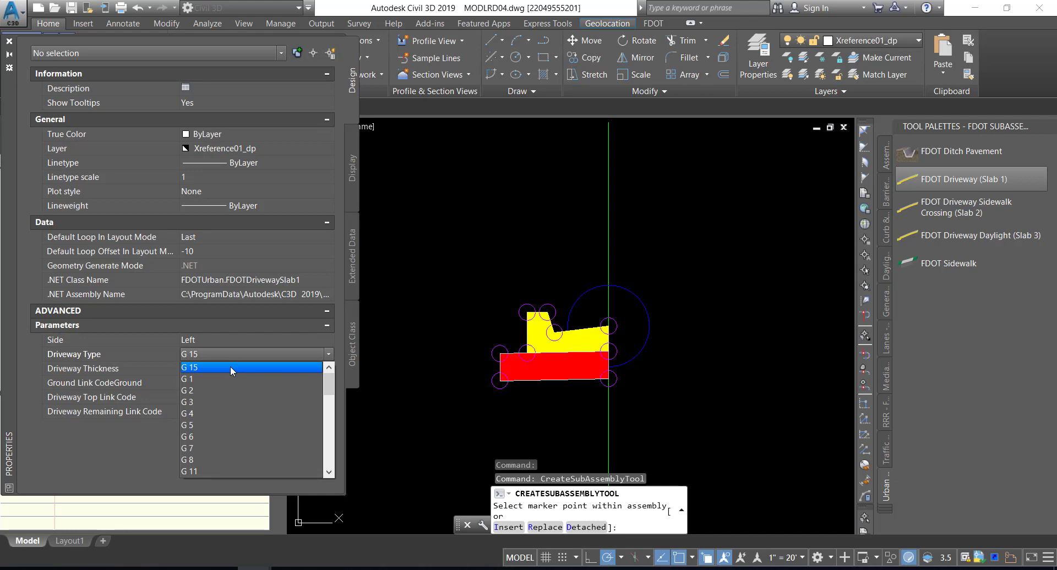
left_click(230, 367)
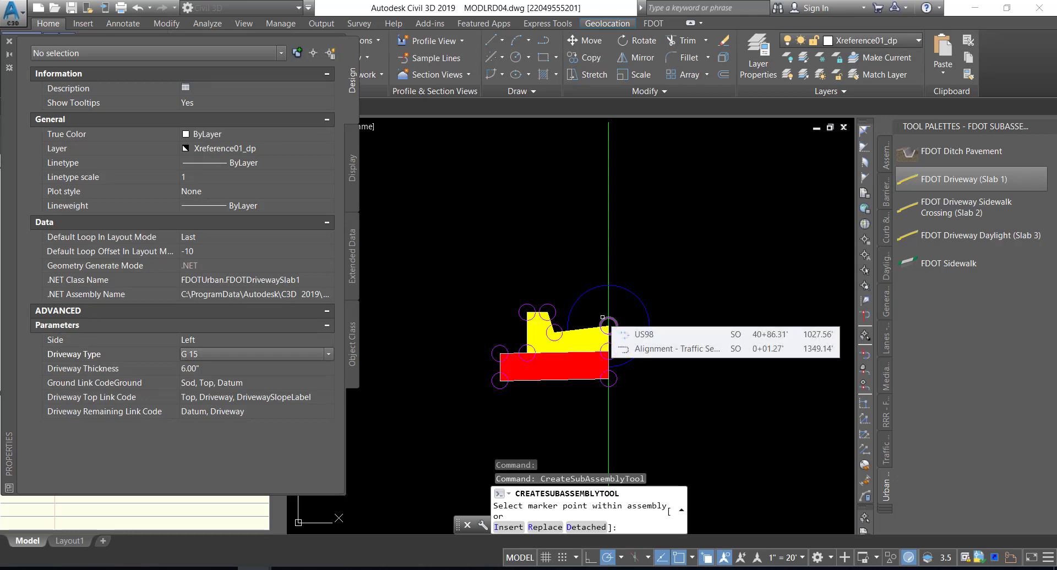
left_click(519, 306)
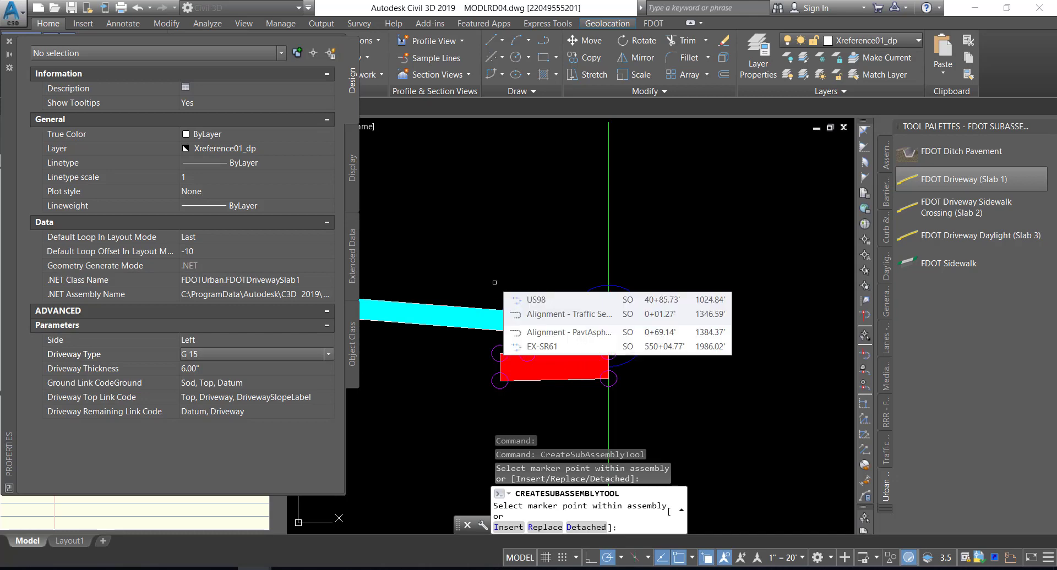
key("Escape")
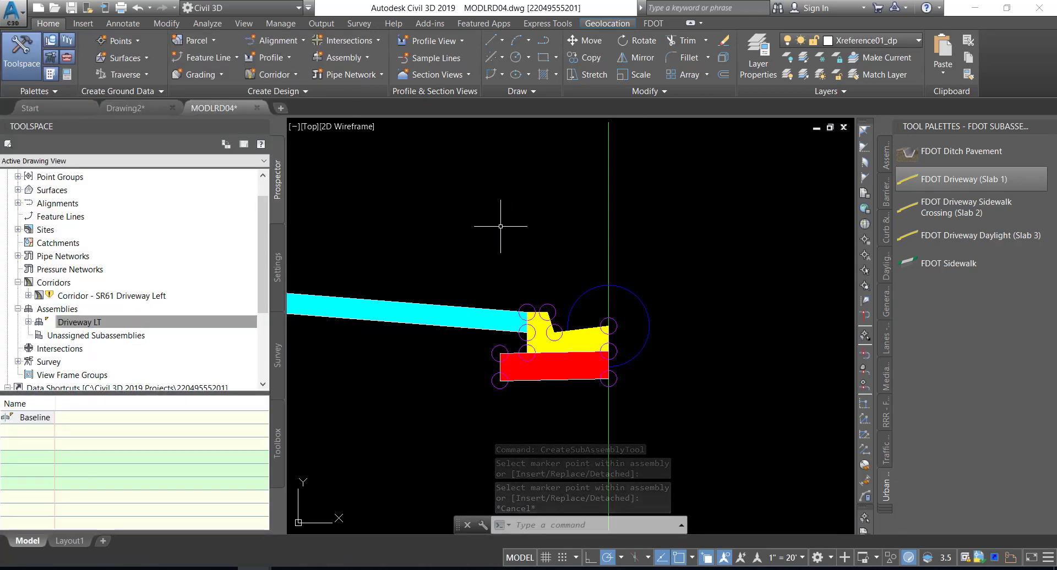
Save the drawing and rebuild Corridor - SR61 Driveway Left with the extended assembly
scroll(500, 226, "down", 2)
mouse_move(493, 226)
middle_mouse_down()
mouse_move(605, 253)
mouse_move(615, 219)
middle_mouse_up()
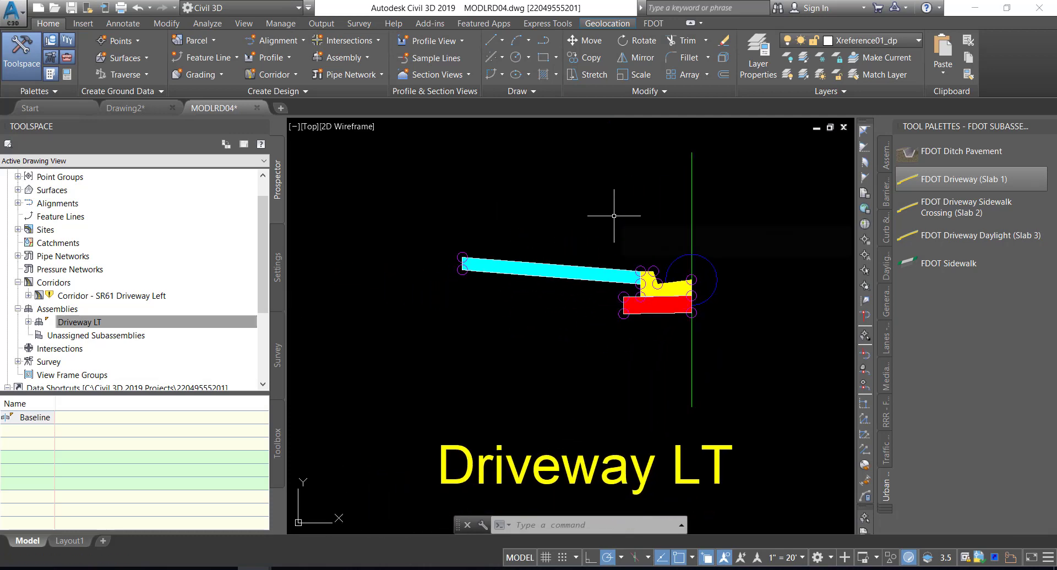
left_click(72, 10)
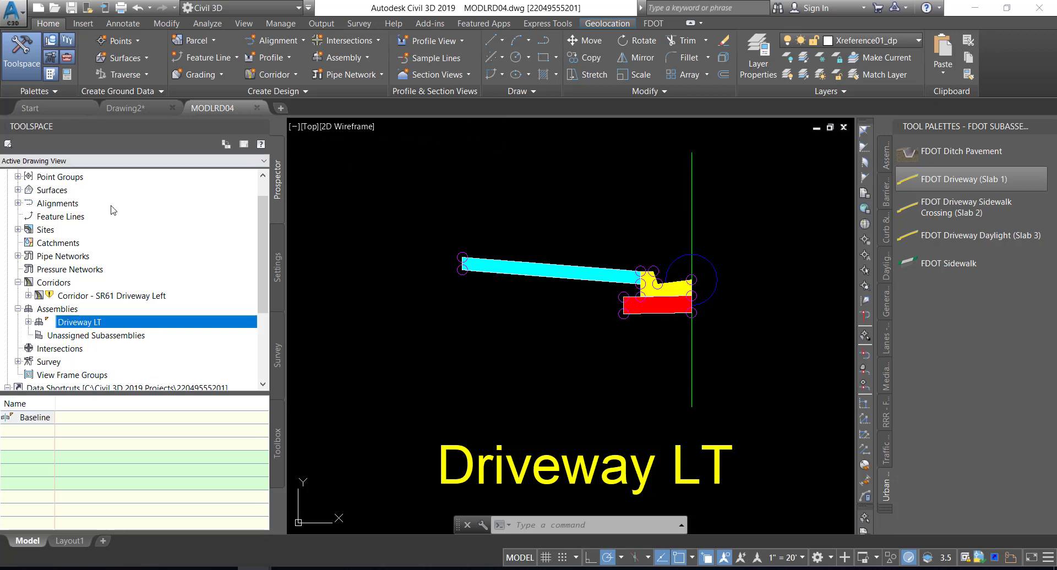
left_click(67, 296)
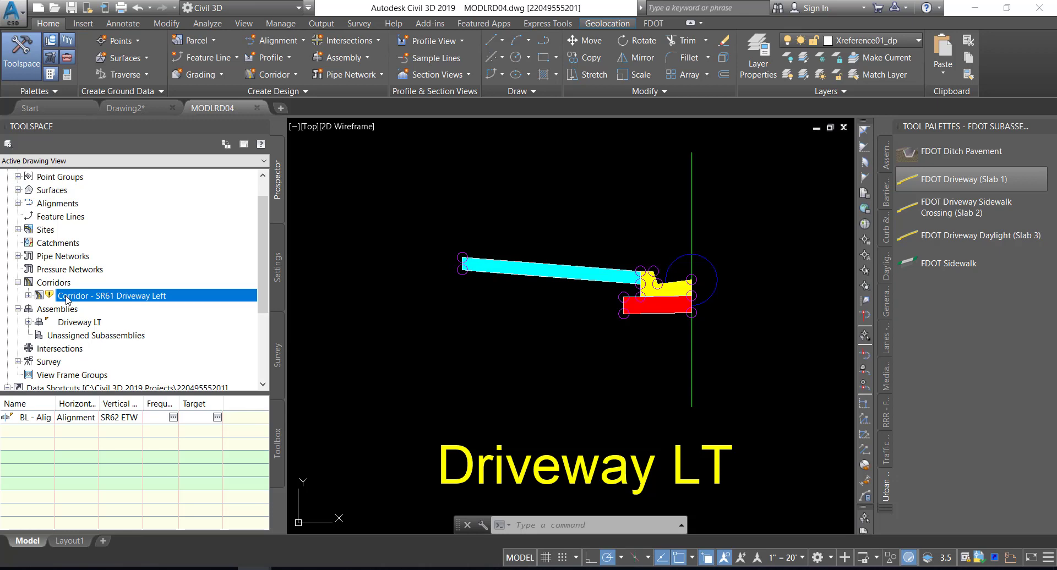
right_click(67, 298)
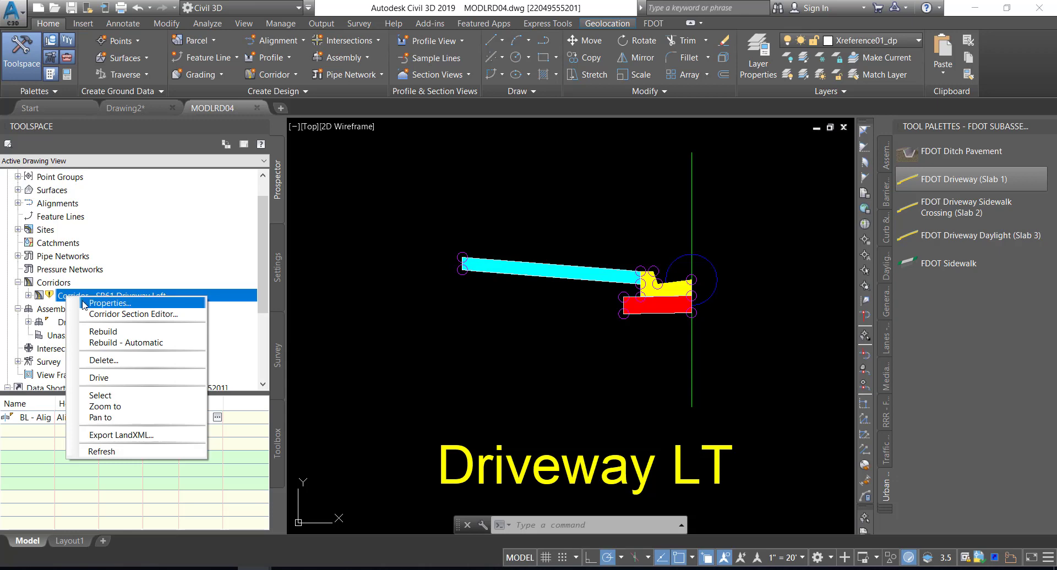
left_click(103, 332)
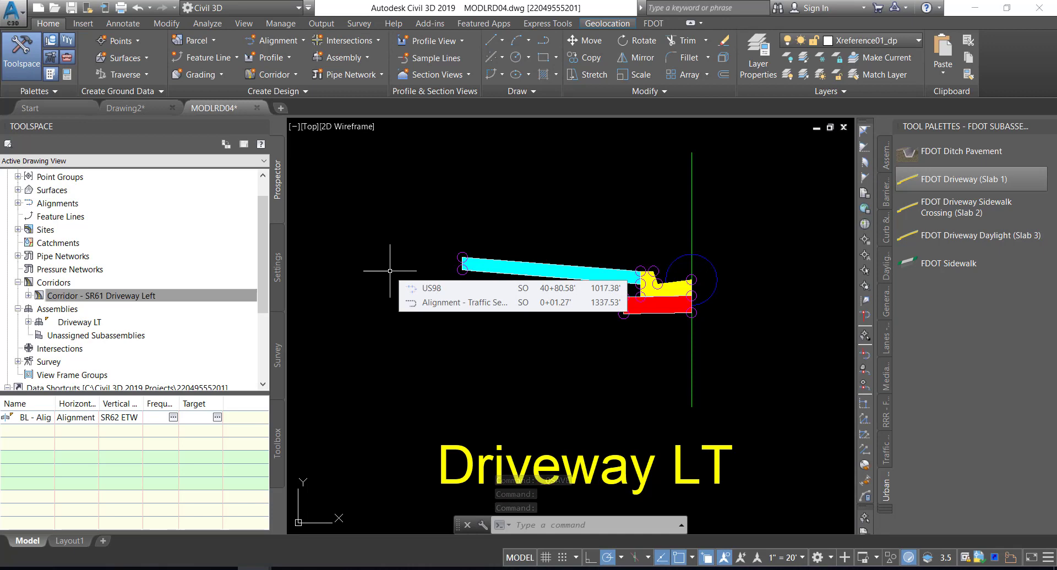
Bring Corridor - SR61 Driveway Left into view and open the target mapping of its Driveway LT region
left_click(120, 297)
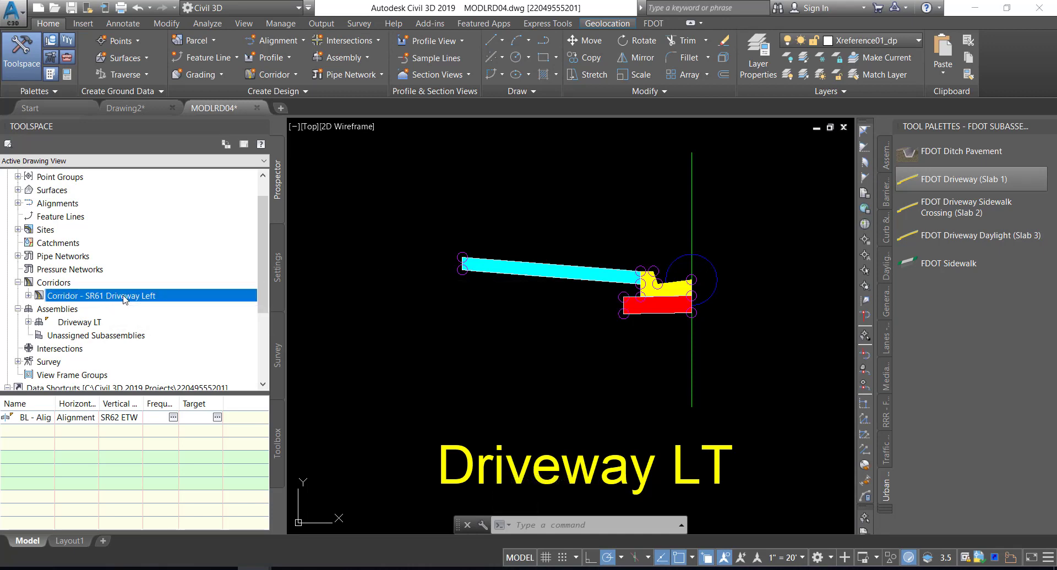
right_click(120, 295)
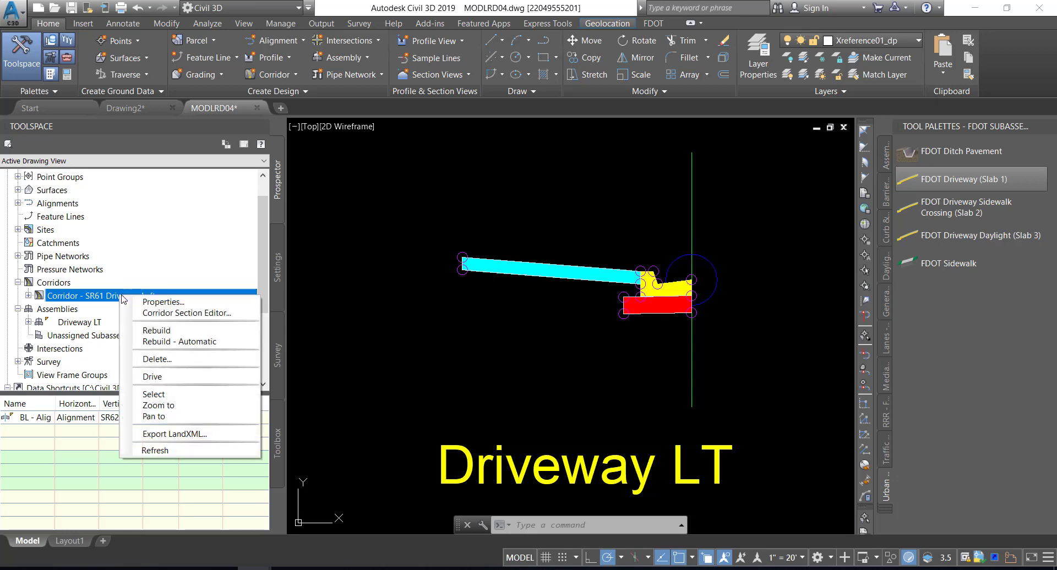
left_click(158, 406)
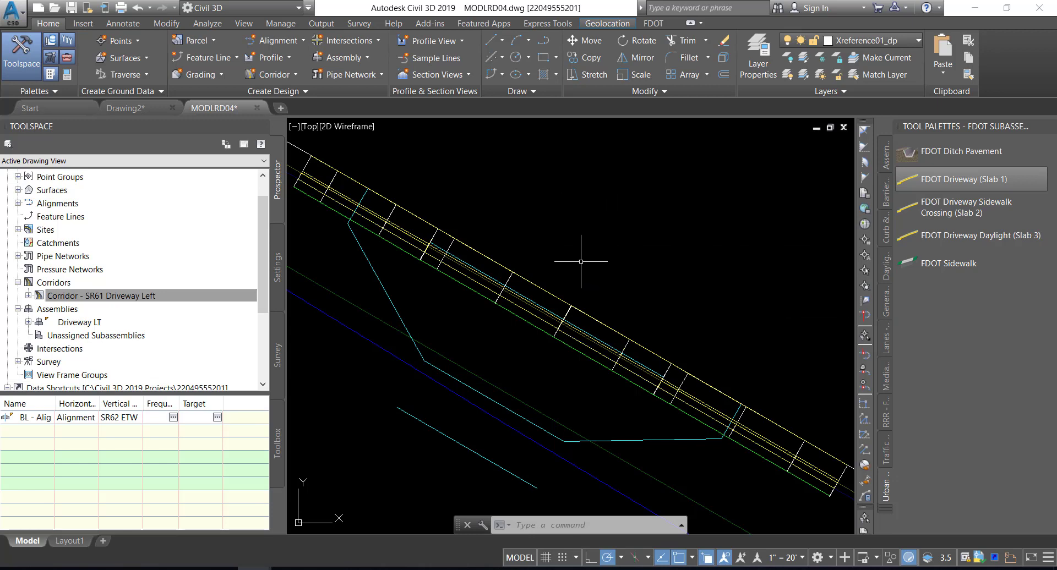
left_click(510, 276)
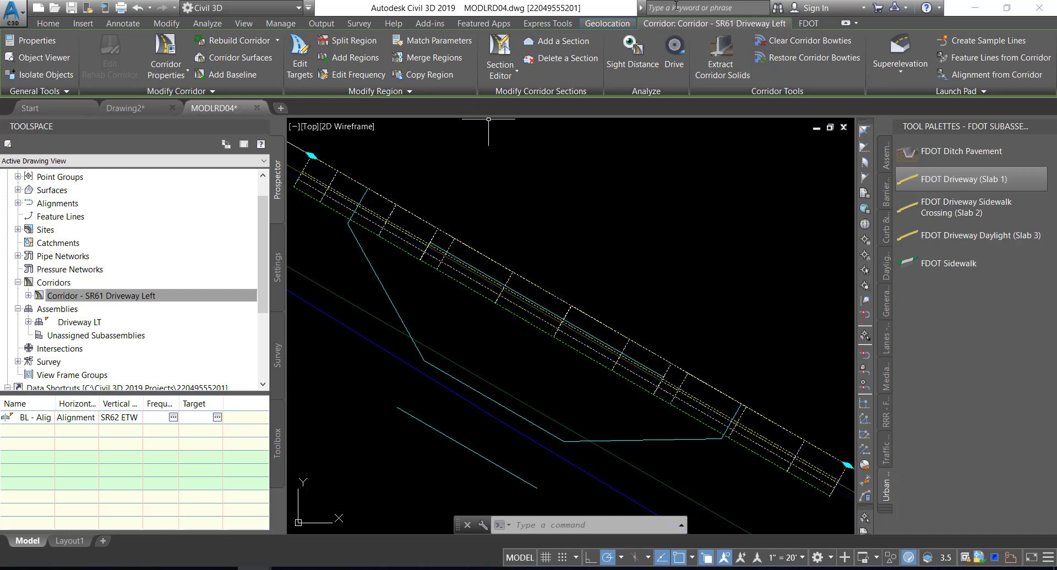
left_click(306, 55)
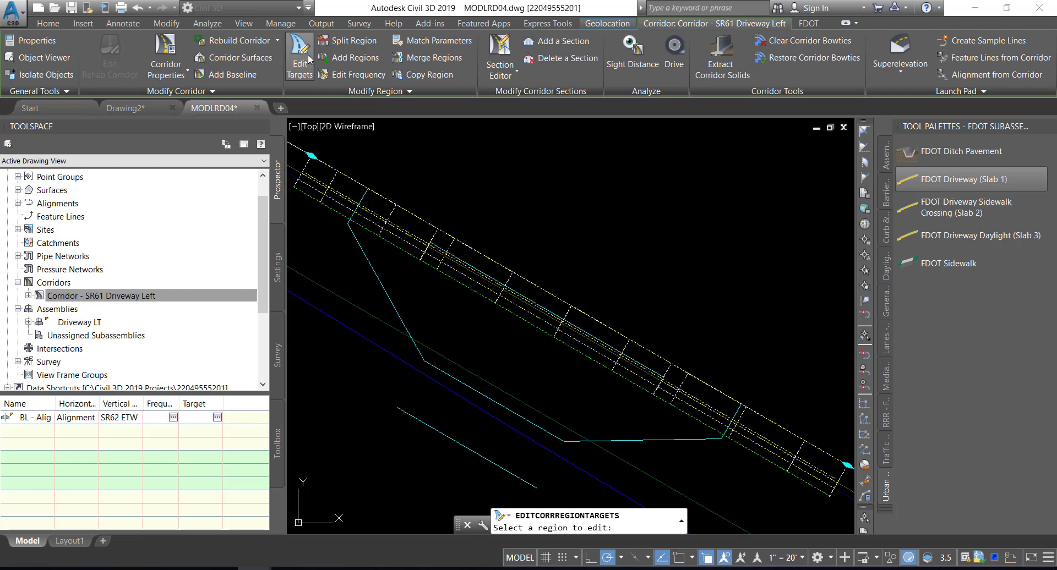
left_click(510, 296)
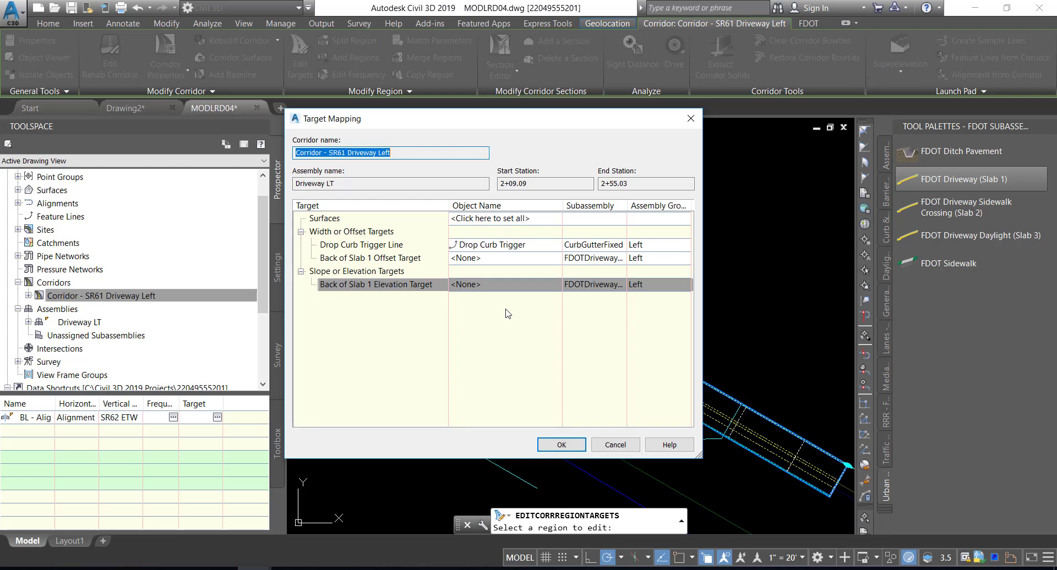
Map the Back of Slab 1 Offset Target to the Slab 1 Back feature line outlining the driveway, picked from the drawing
left_click(486, 257)
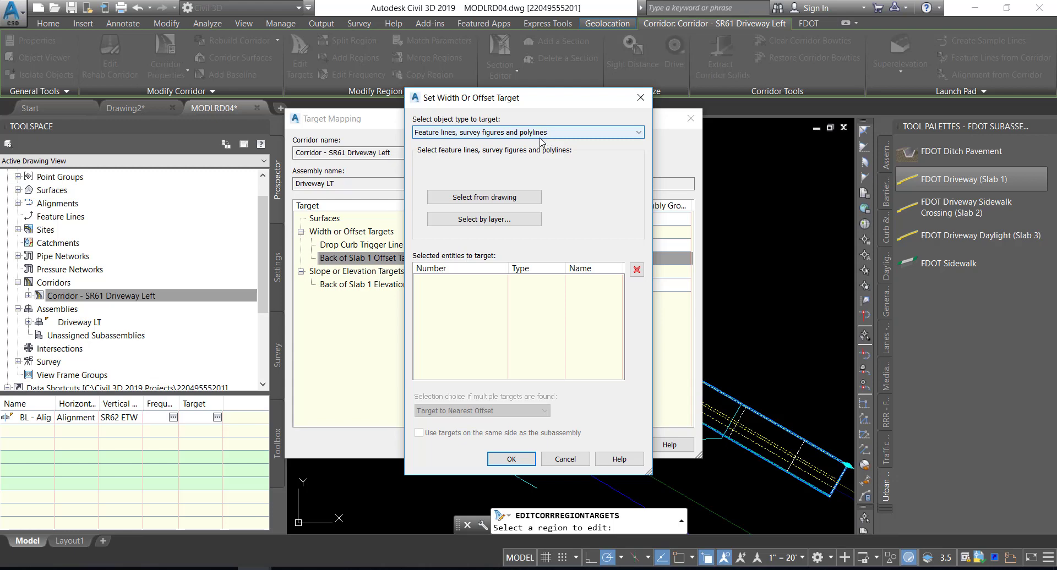
left_click(472, 201)
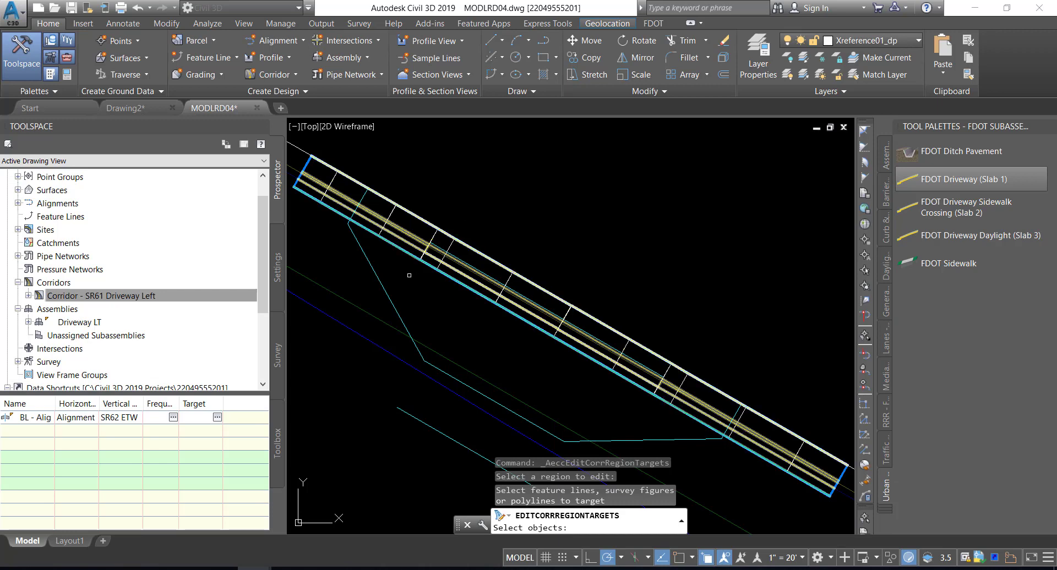
left_click(389, 298)
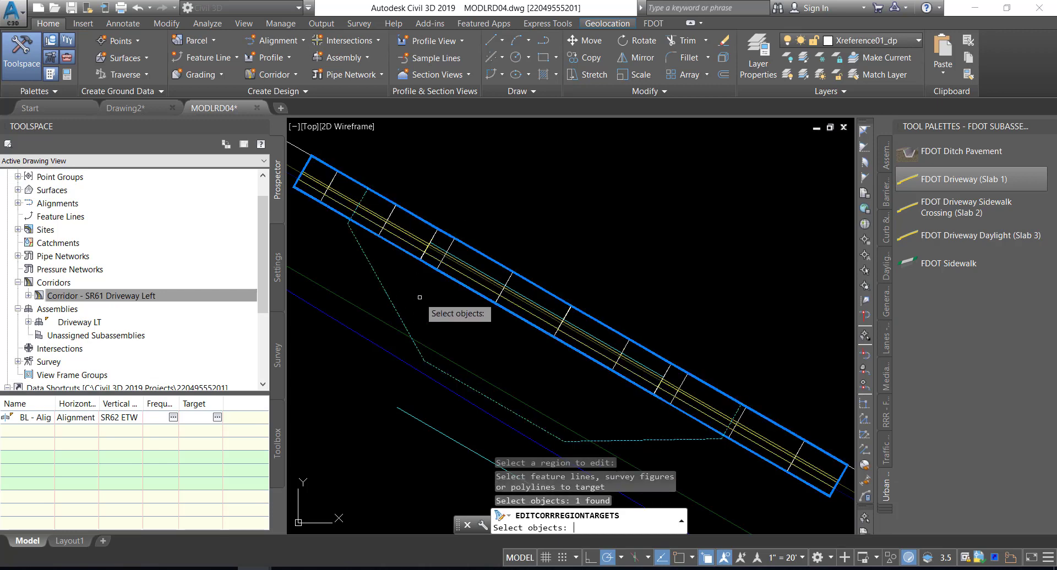
key("Return")
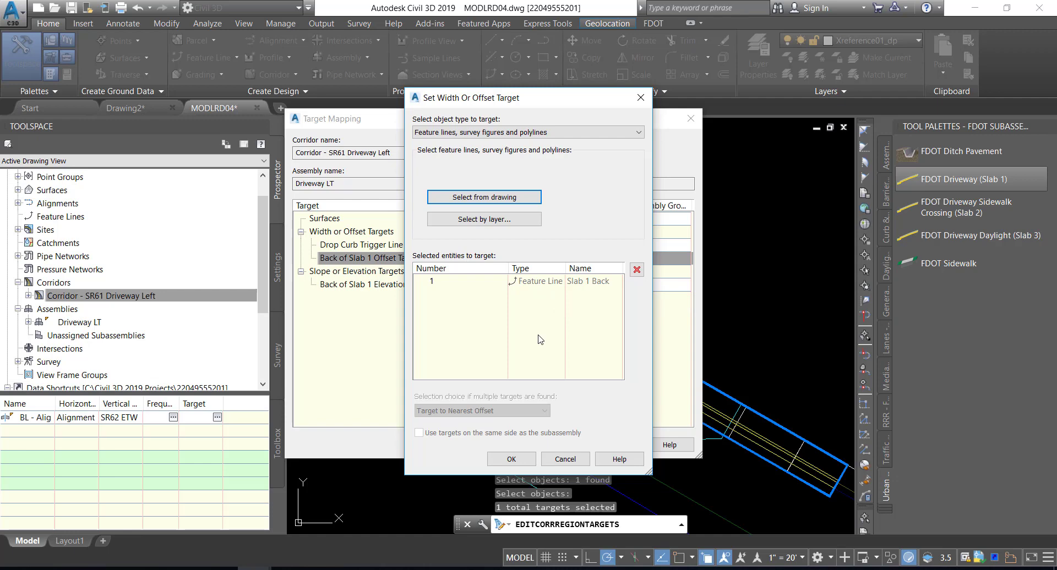
left_click(512, 460)
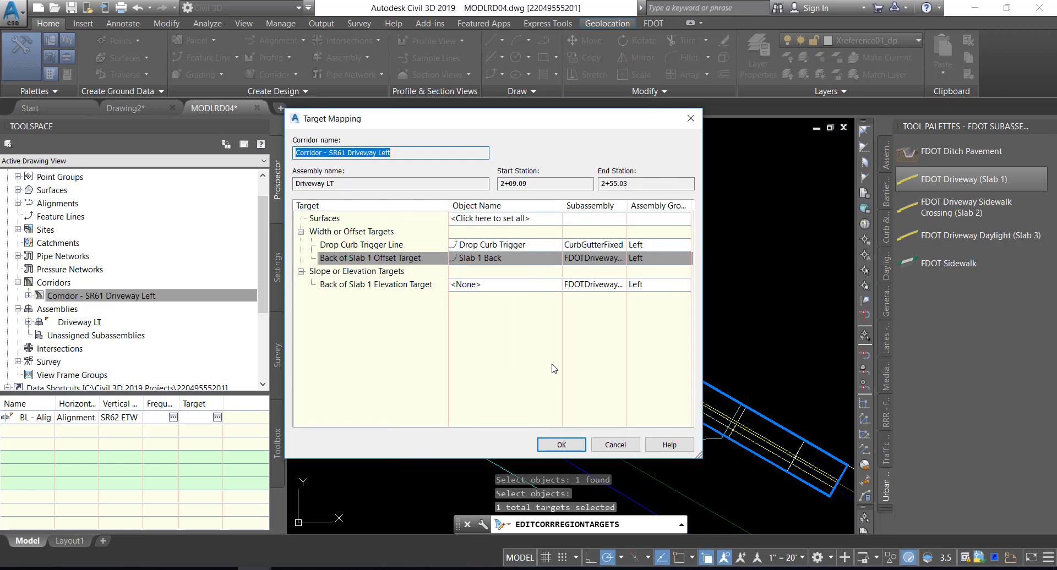
Map the Back of Slab 1 Elevation Target to the same Slab 1 Back feature line, picked from the drawing
left_click(408, 286)
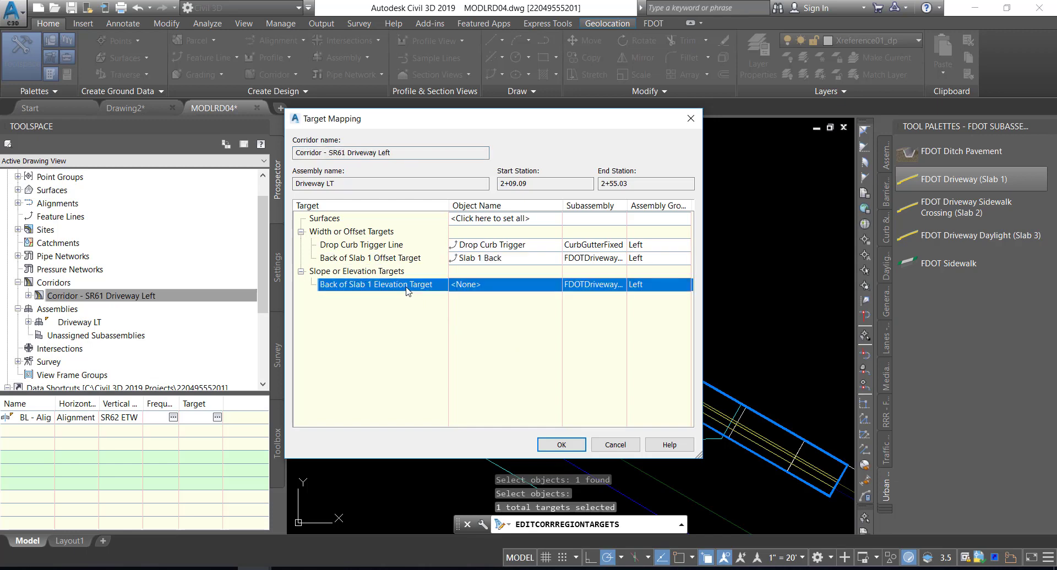
left_click(474, 286)
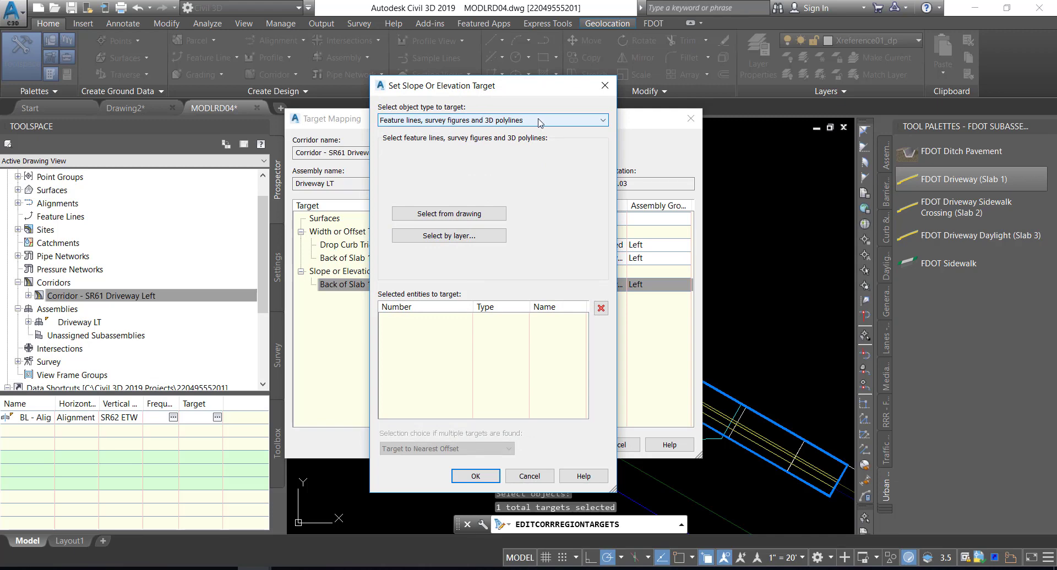
left_click(446, 214)
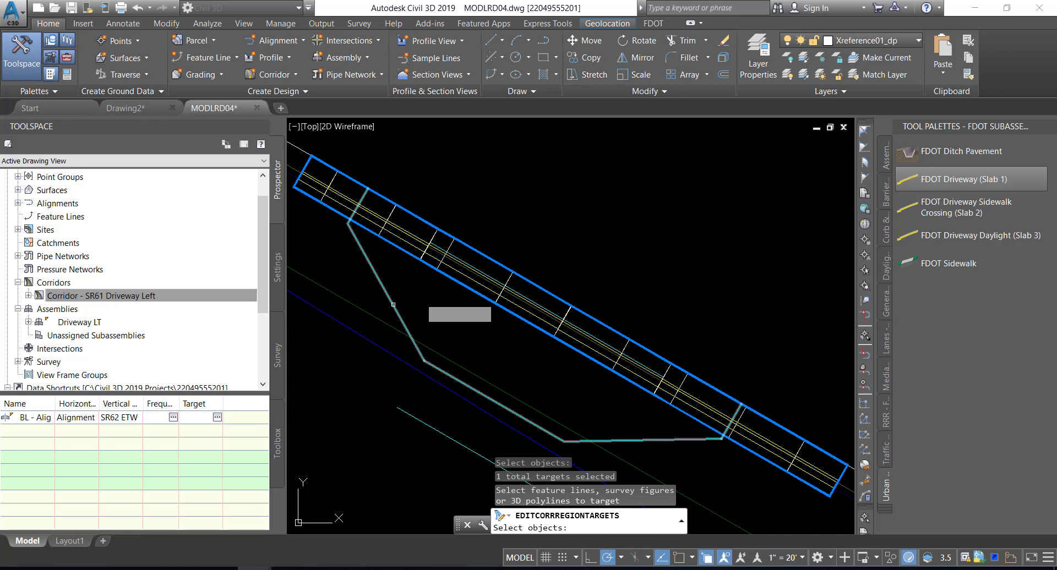
left_click(393, 305)
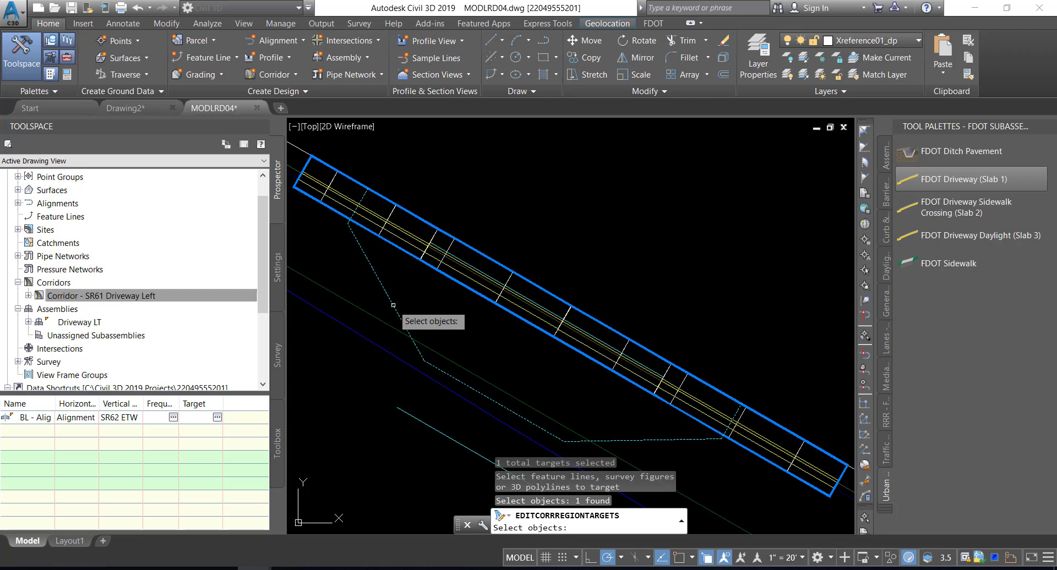
key("Return")
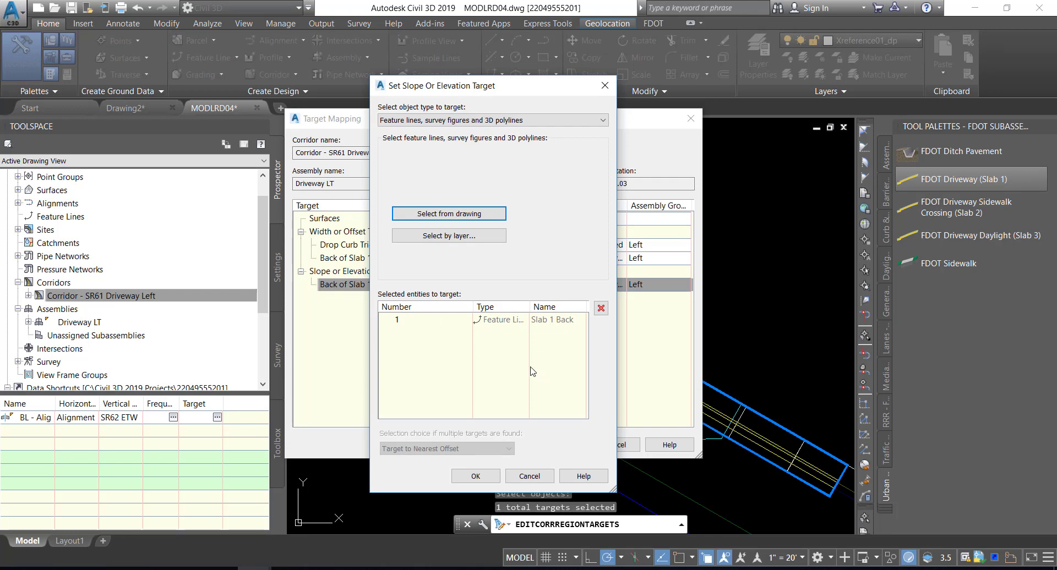
left_click(484, 477)
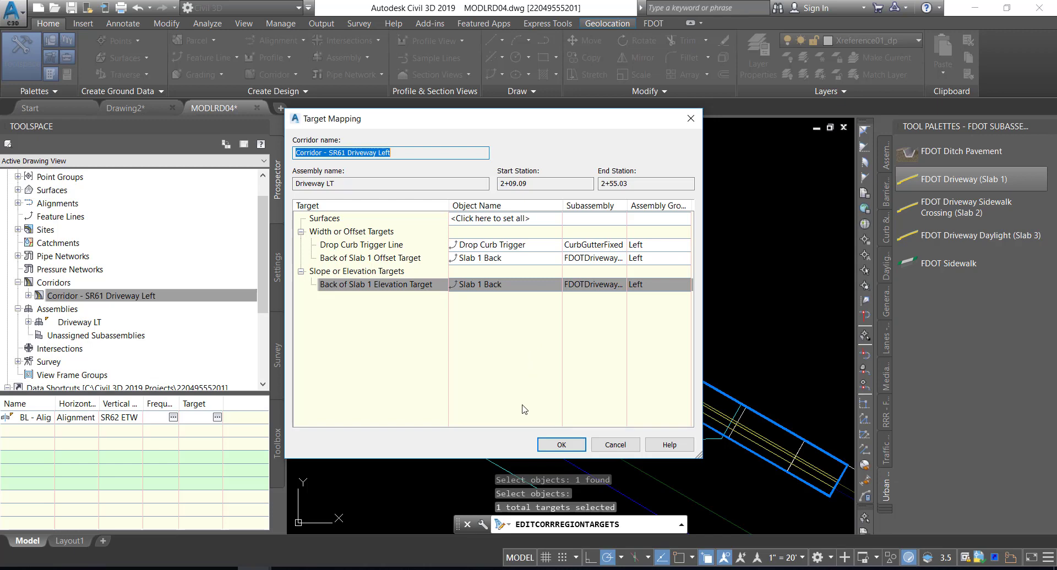
Apply the Slab 1 target mapping, rebuild Corridor - SR61 Driveway Left and save the drawing
left_click(560, 444)
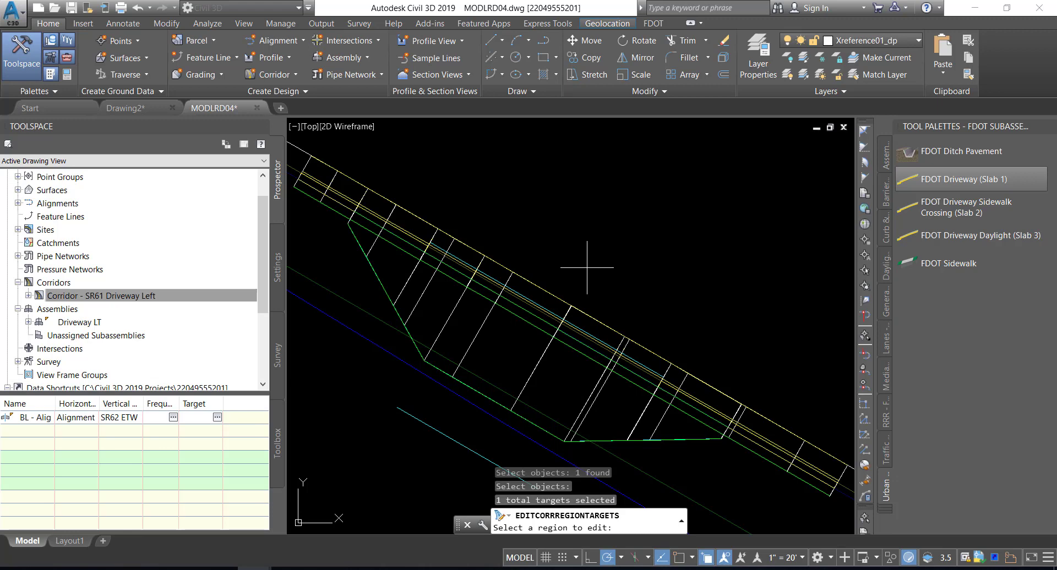
left_click(166, 298)
right_click(165, 298)
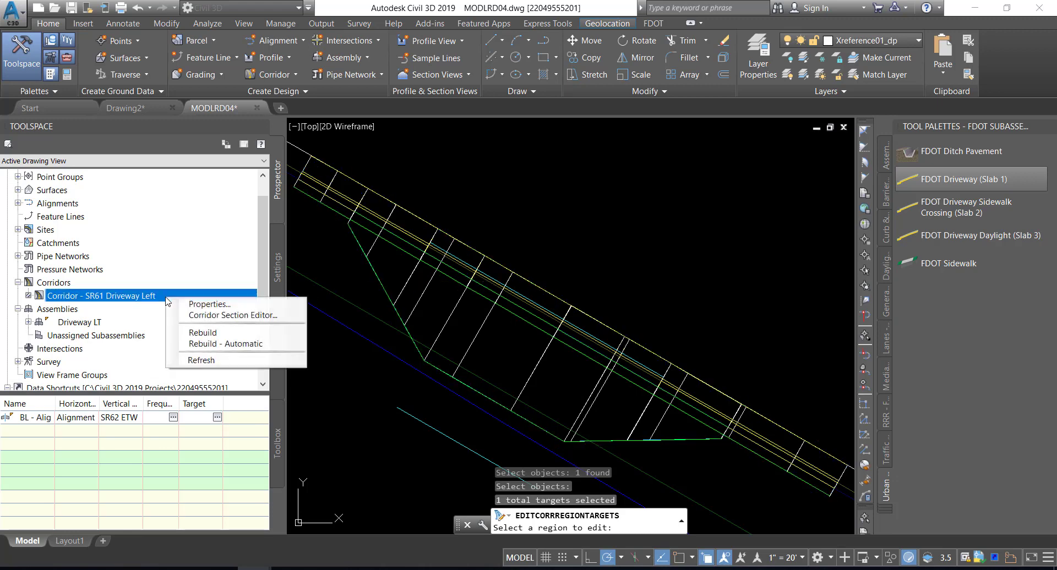
left_click(203, 333)
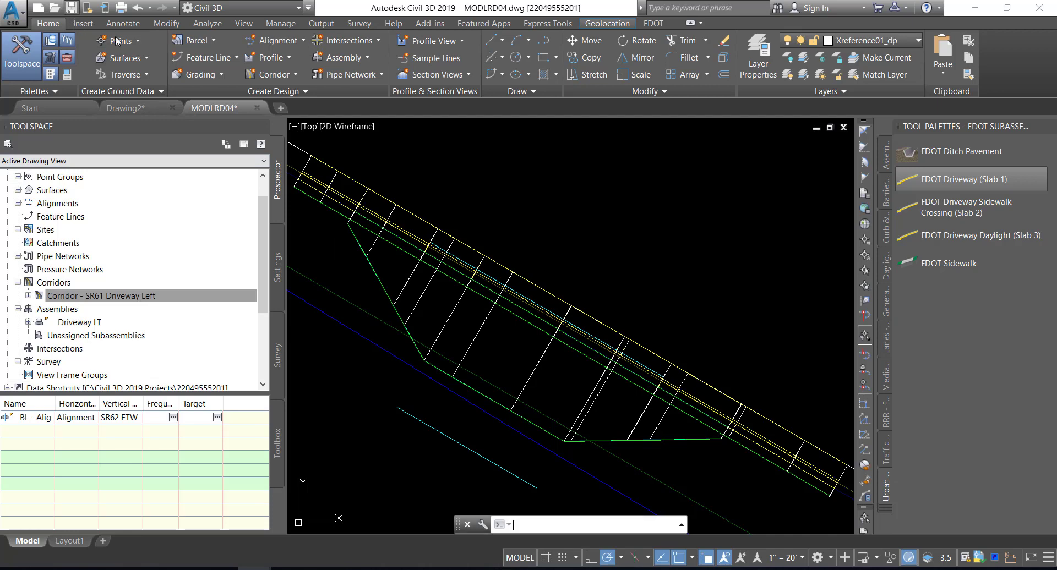
key("ctrl+s")
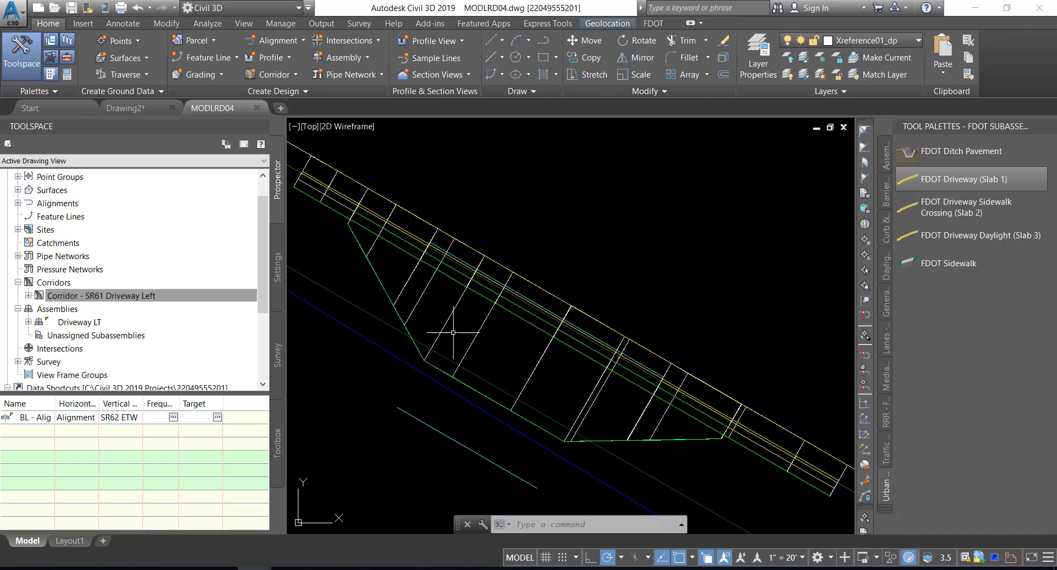
Inspect Corridor - SR61 Driveway Left in the Object Viewer from the SE Isometric view, and close the viewer
left_click(449, 316)
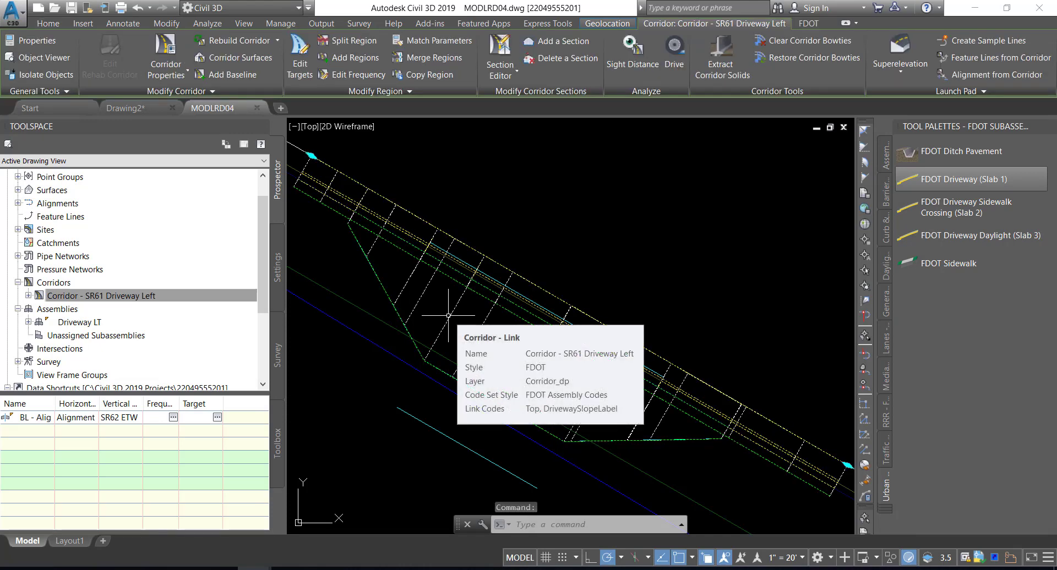
right_click(449, 316)
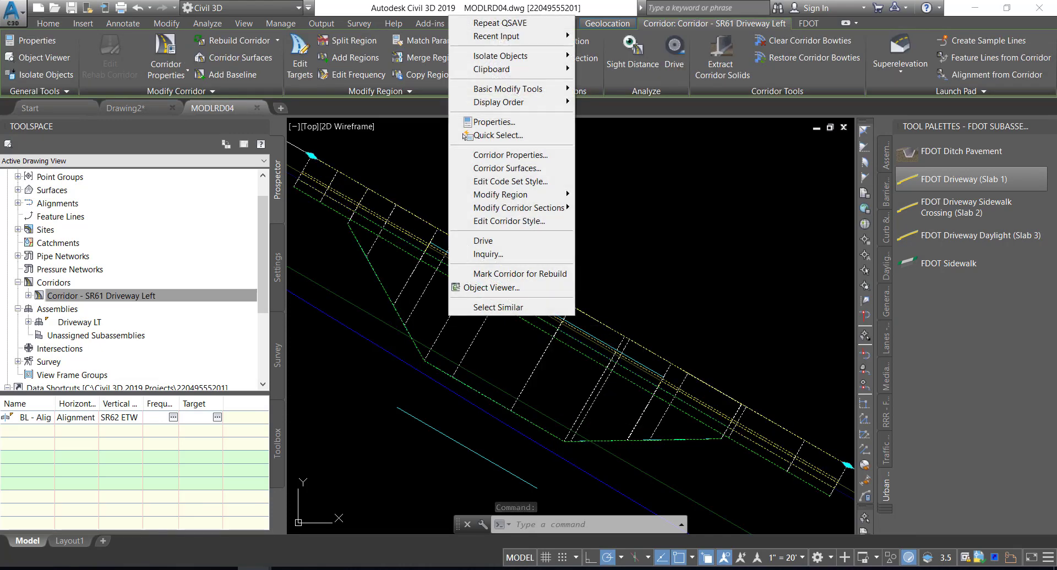
left_click(499, 288)
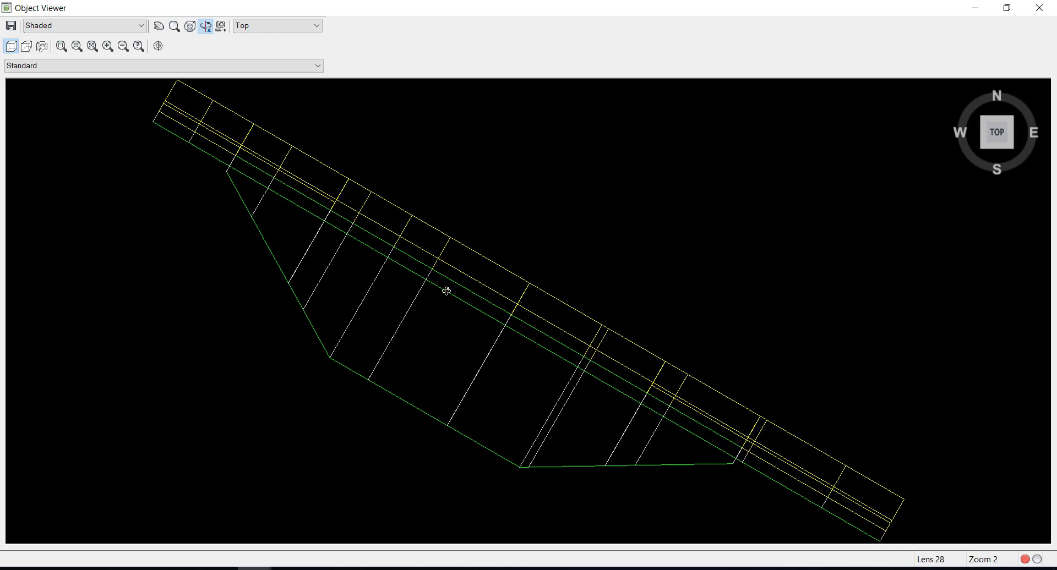
left_click(109, 71)
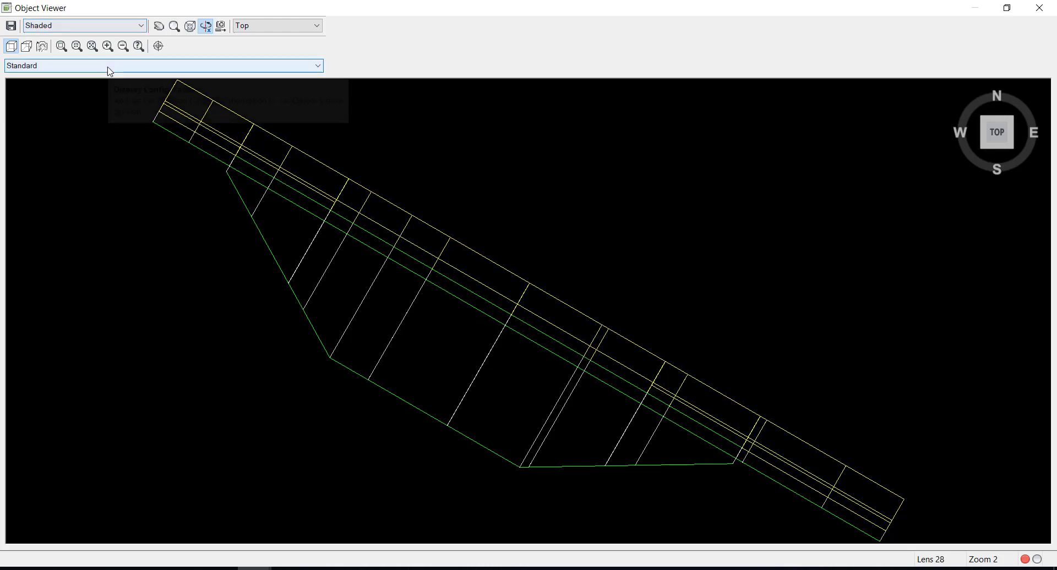
left_click(103, 31)
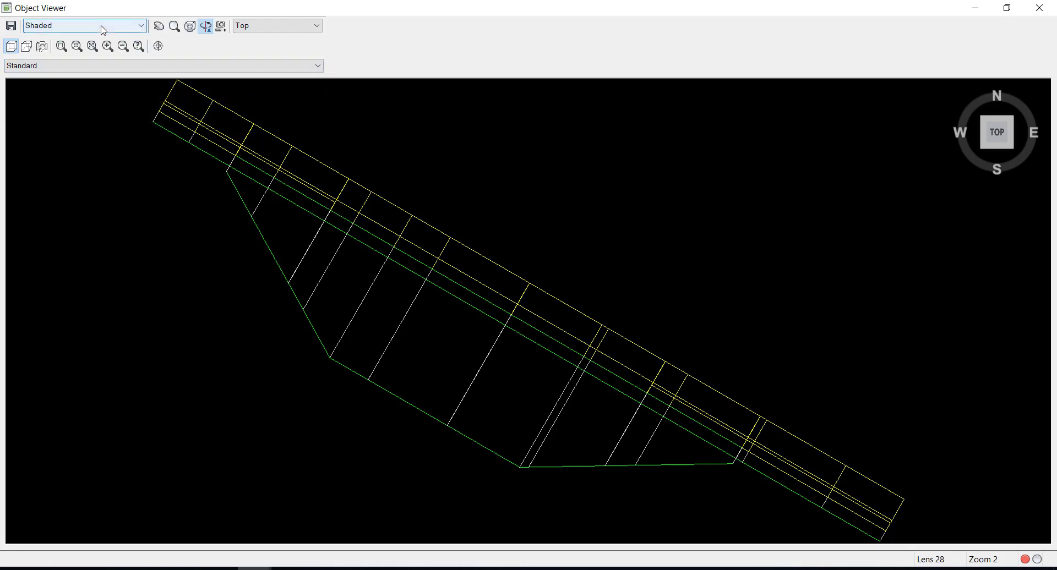
left_click(266, 27)
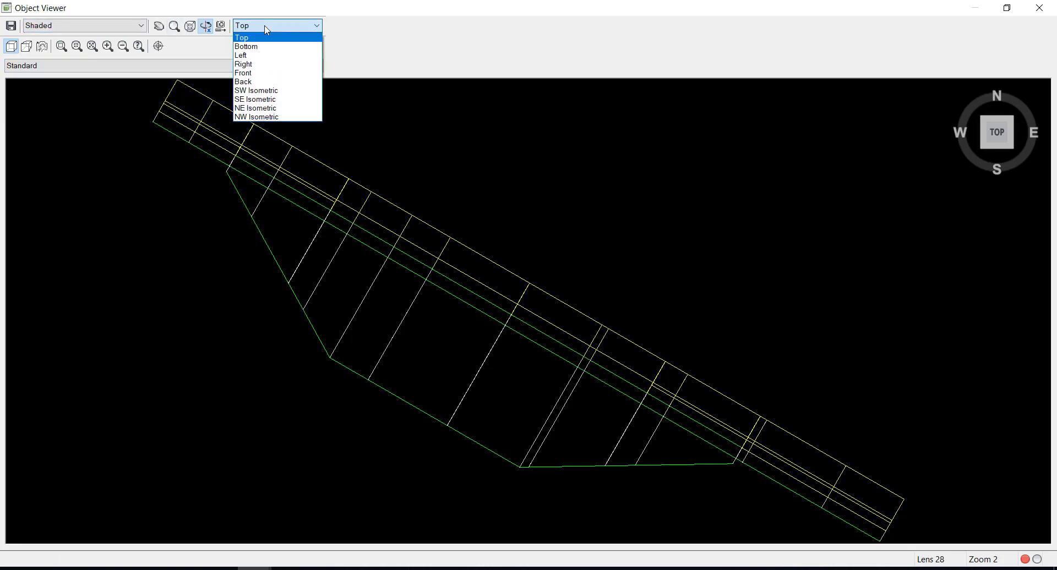
left_click(263, 105)
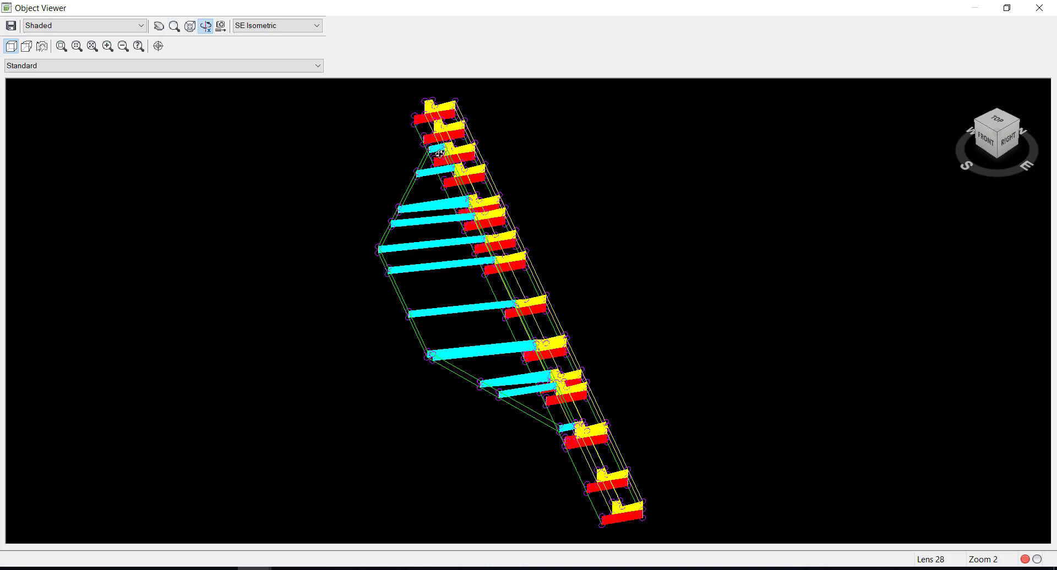
left_click(1039, 8)
Attach the FDOT Driveway Sidewalk Crossing (Slab 2) subassembly, Side Left, to the top outer marker of Slab 1 in the Driveway LT assembly
mouse_move(598, 325)
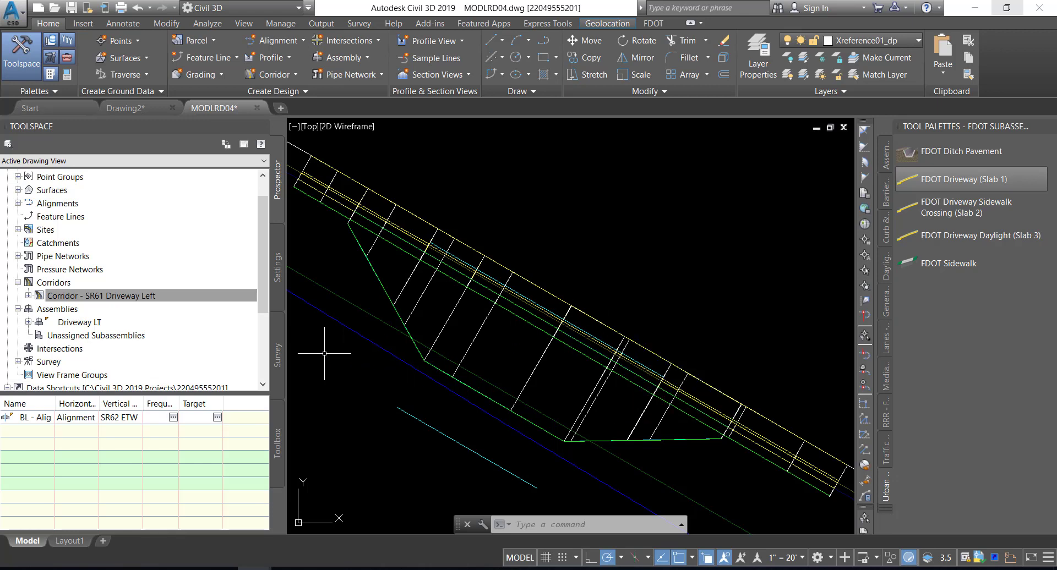
left_click(85, 325)
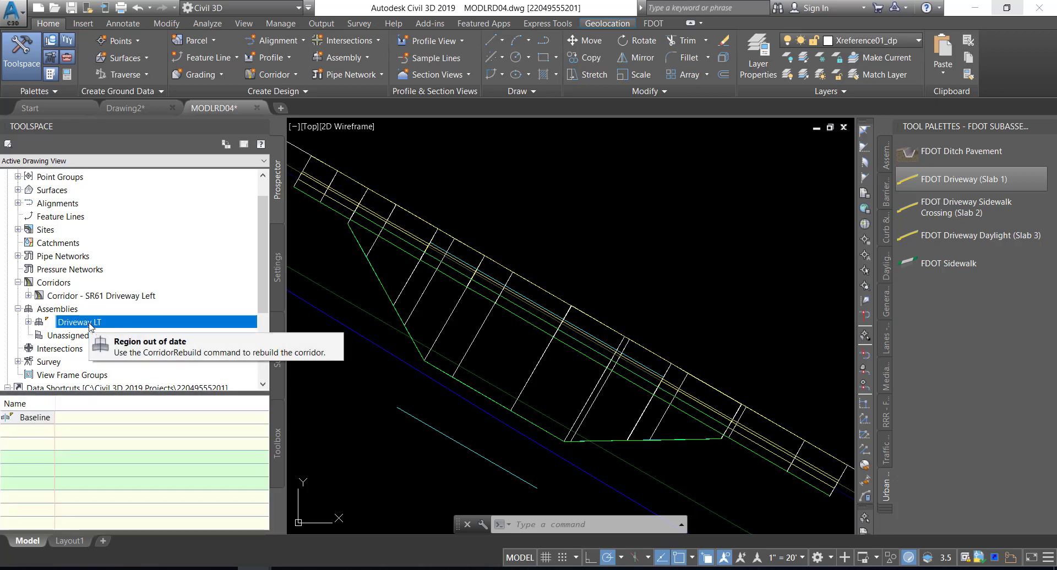
right_click(89, 326)
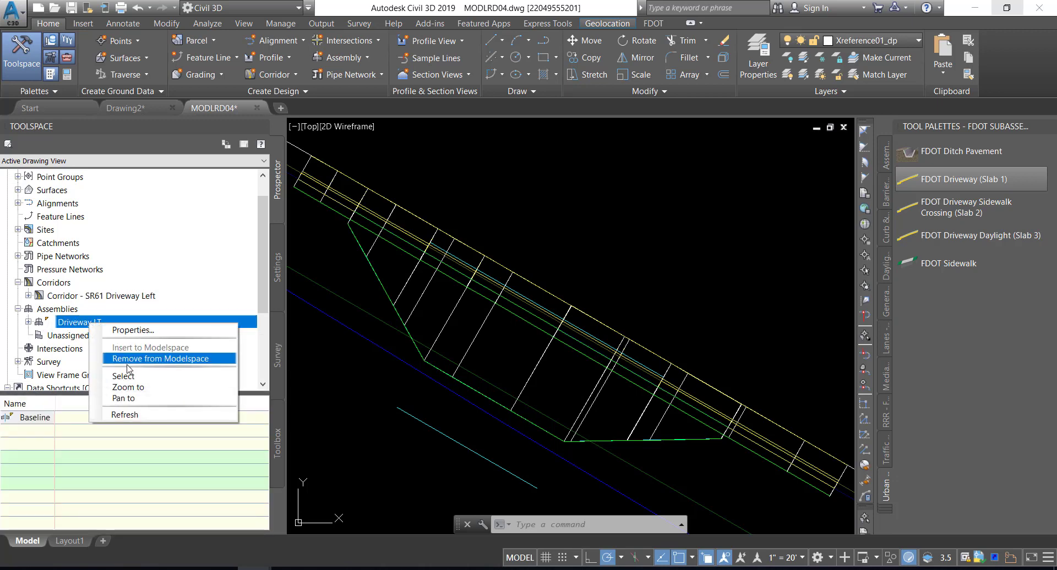
left_click(128, 387)
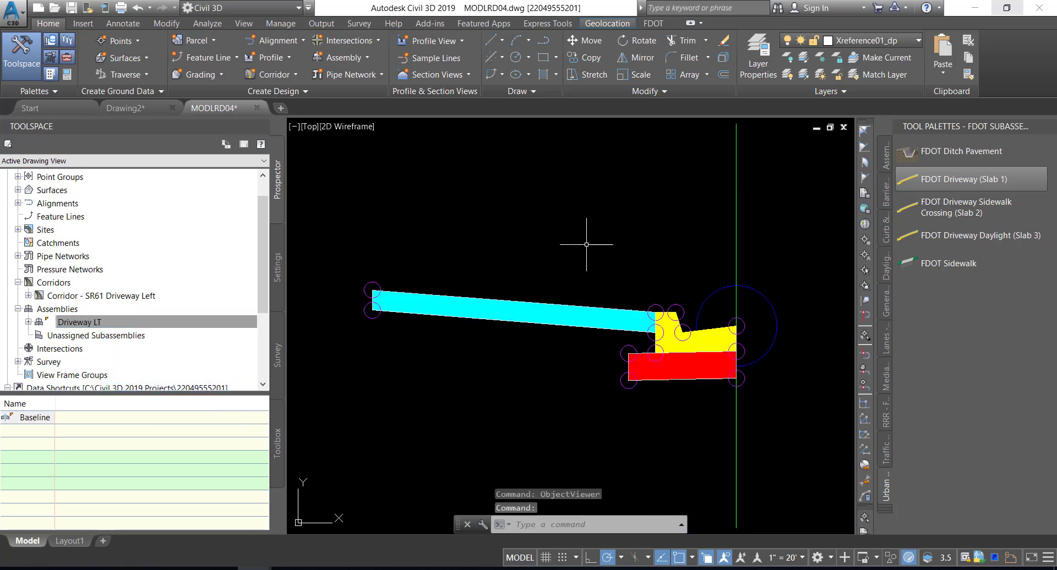
mouse_move(586, 244)
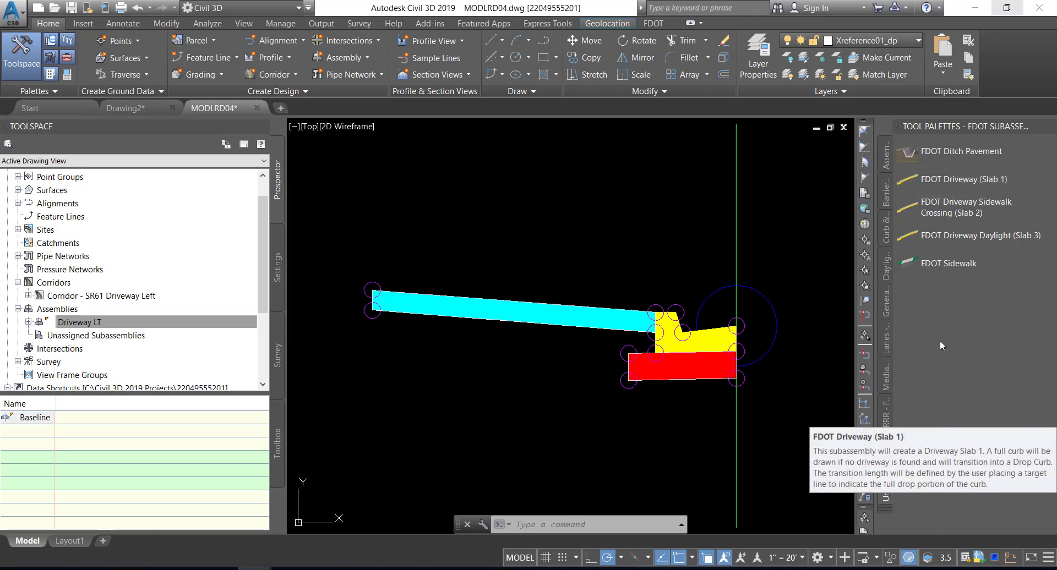
left_click(928, 211)
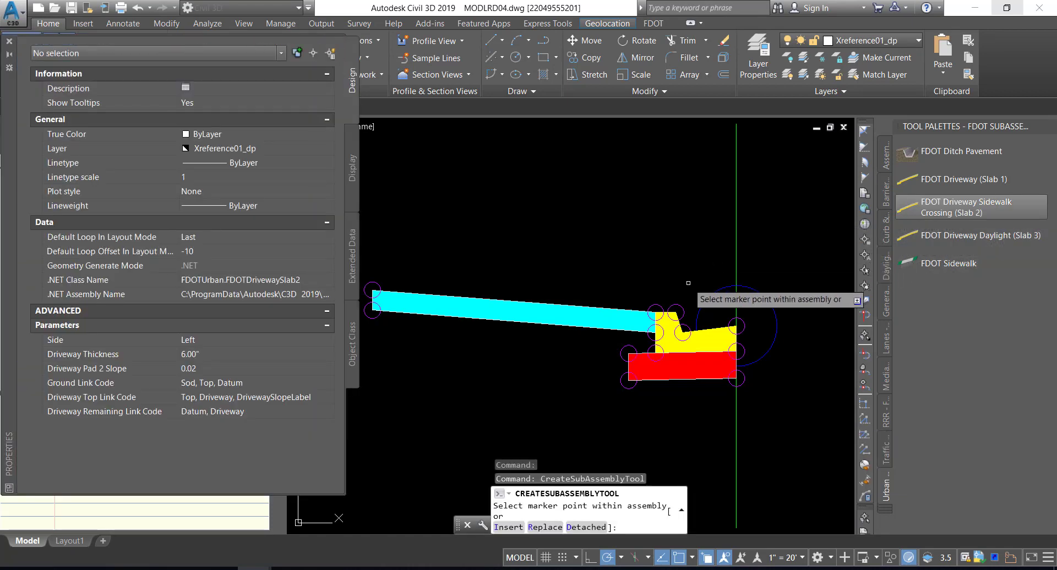
left_click(250, 339)
left_click(236, 365)
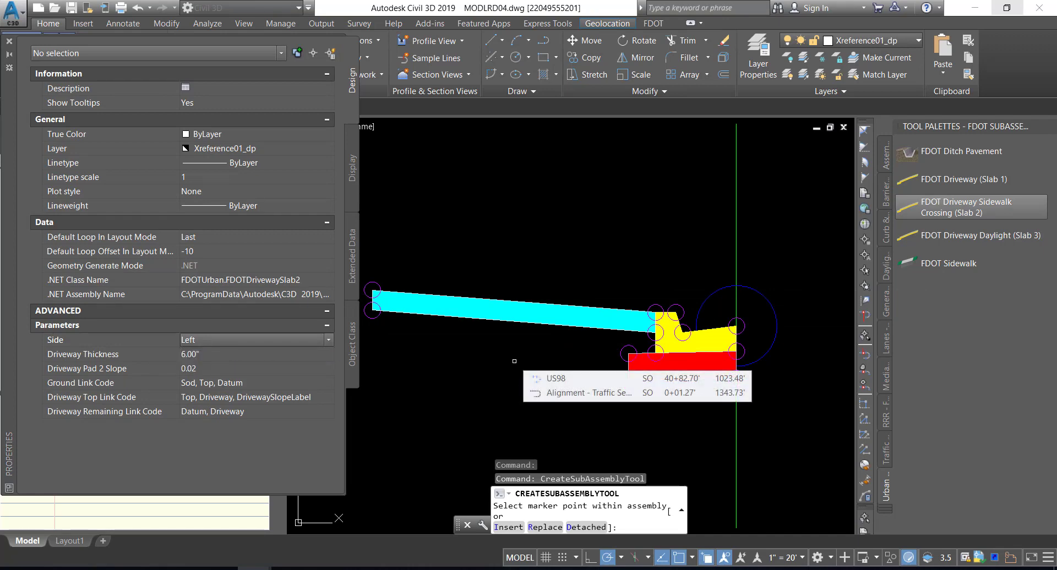
scroll(514, 361, "down", 2)
middle_click_drag(514, 363, 628, 384)
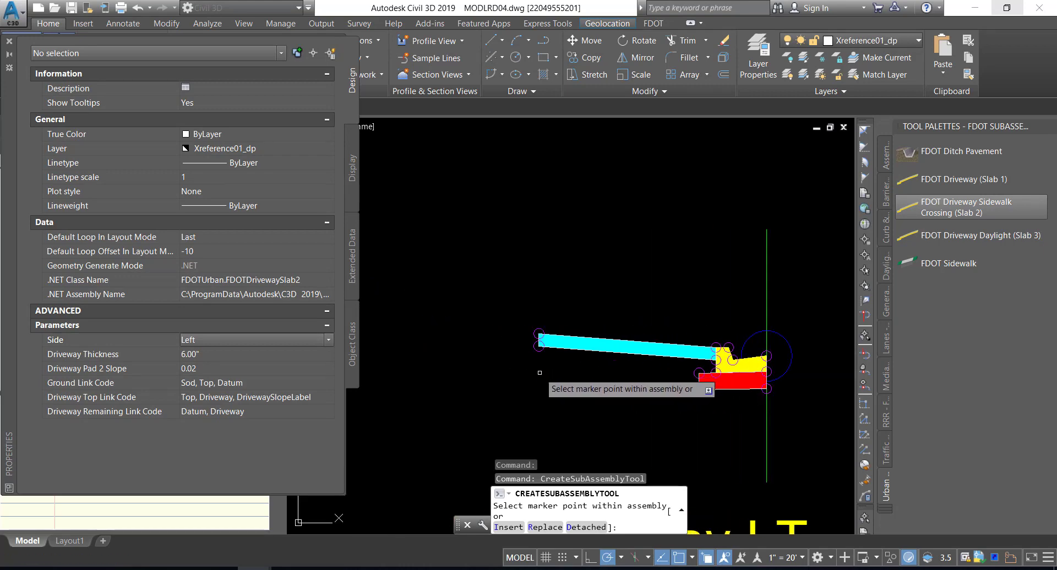
left_click(534, 330)
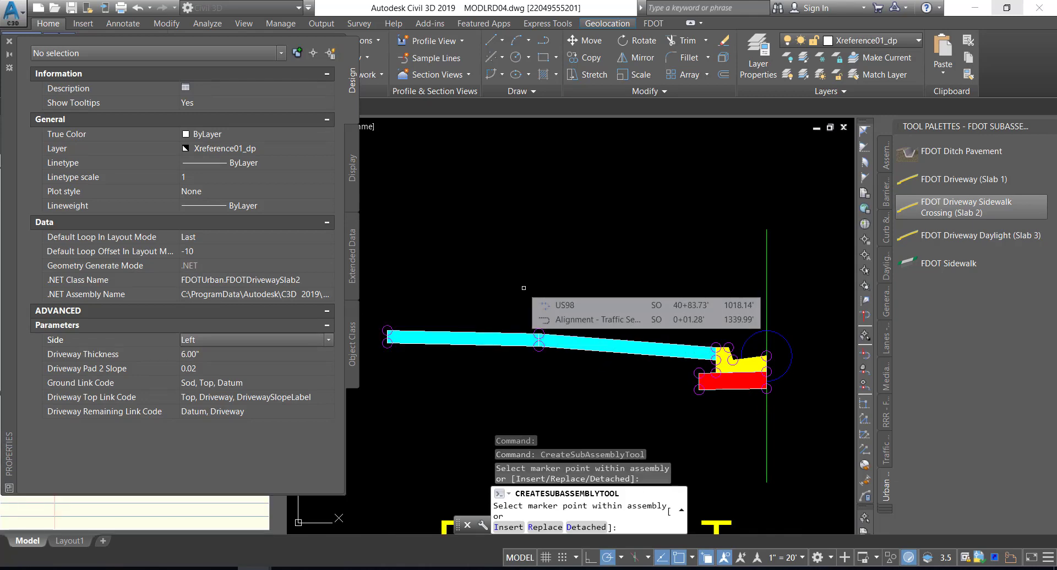
key("Escape")
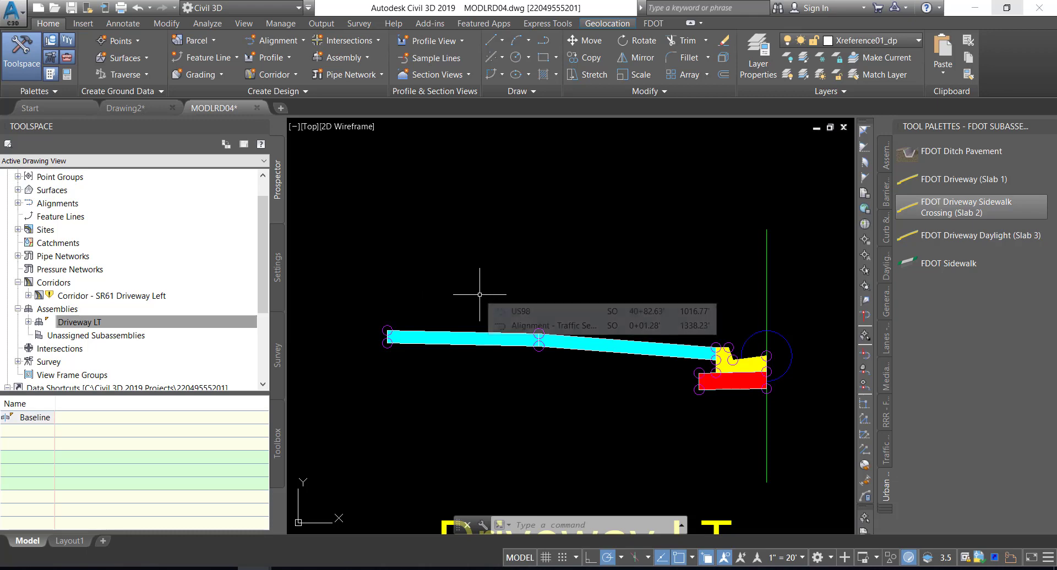
middle_click_drag(479, 294, 481, 217)
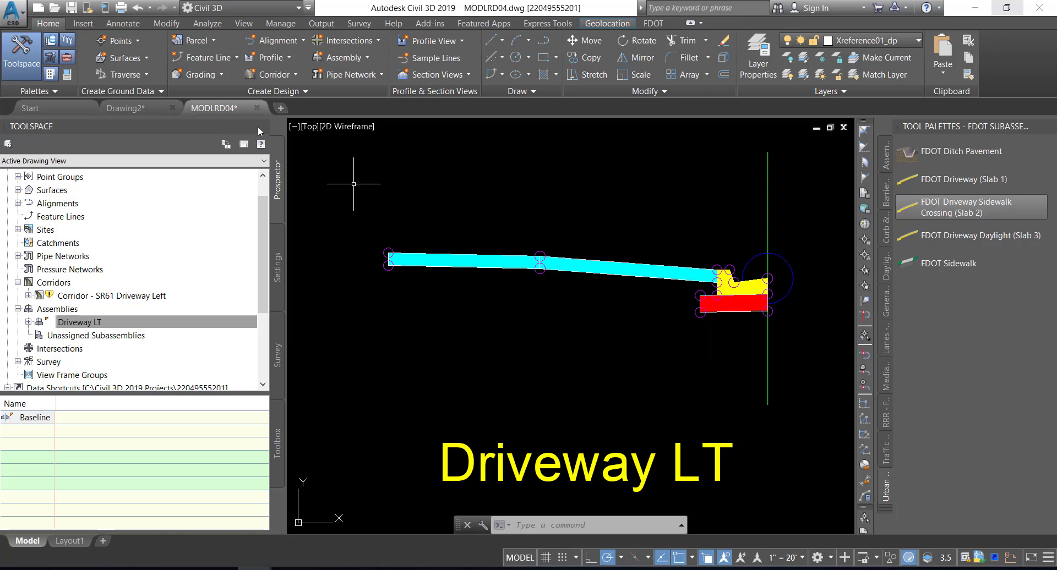
Save the drawing and rebuild Corridor - SR61 Driveway Left with Slab 2 included
left_click(74, 11)
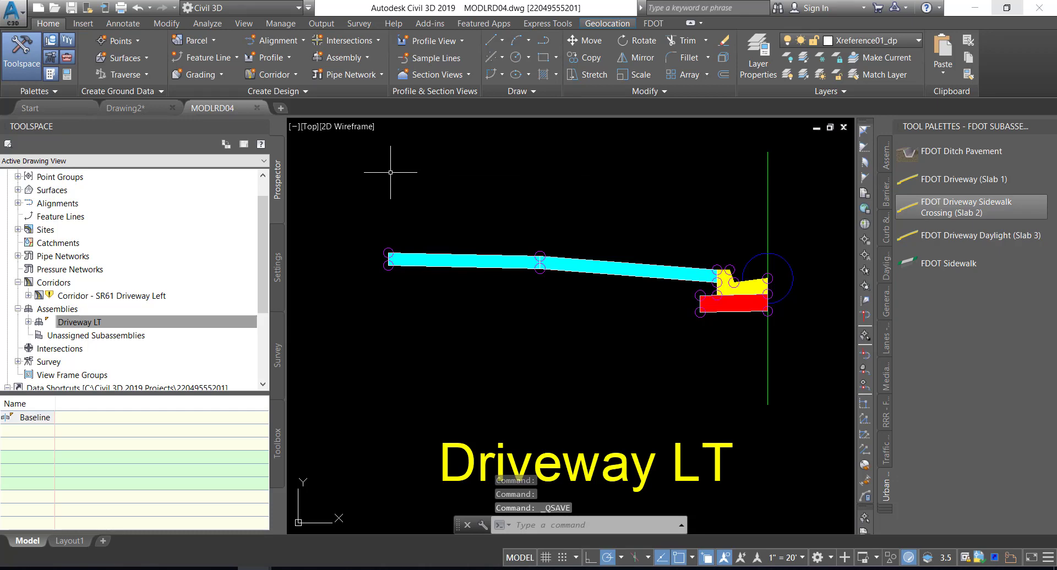
left_click(79, 297)
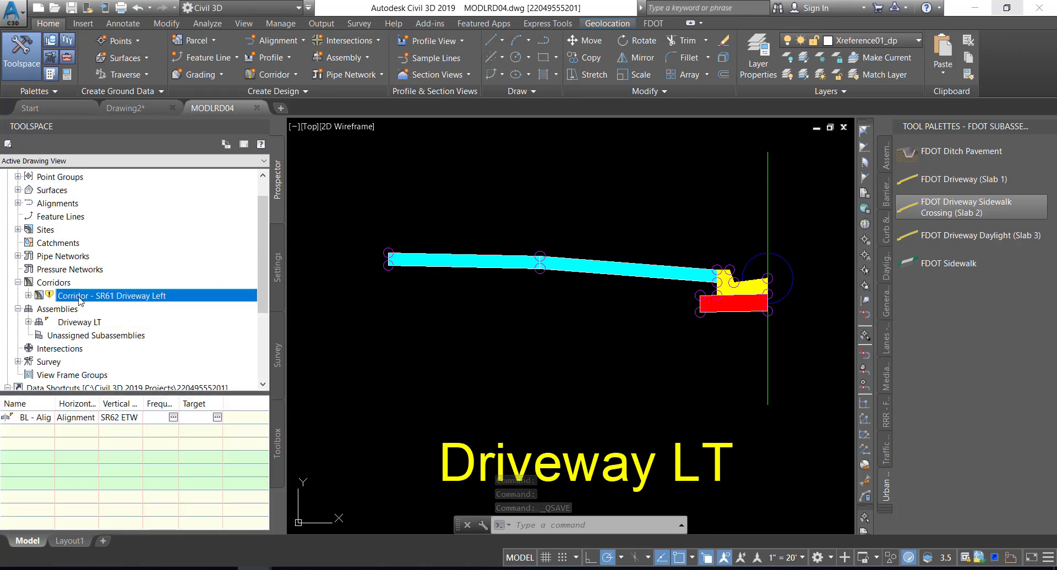
right_click(123, 296)
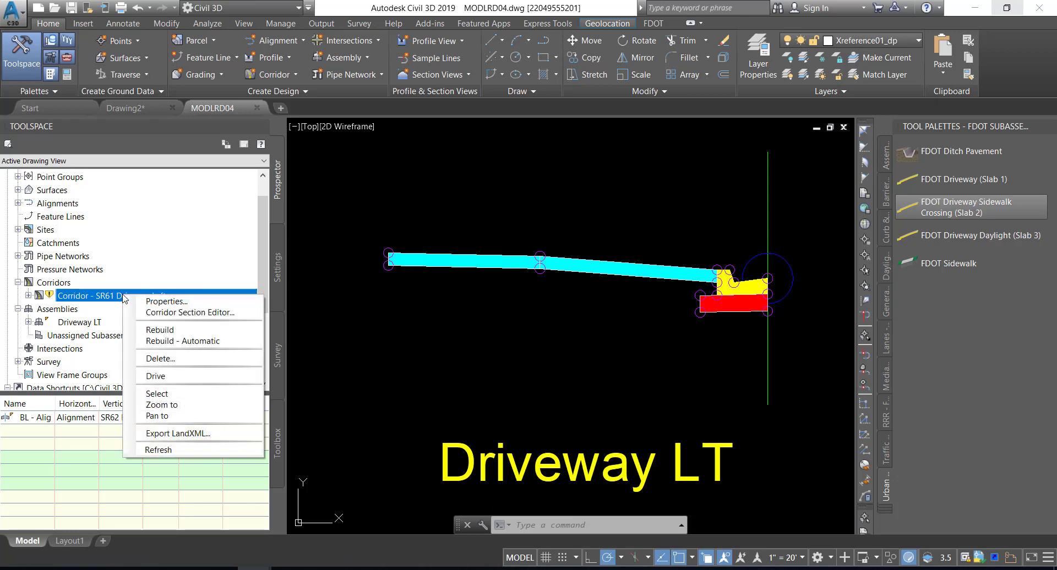
left_click(160, 331)
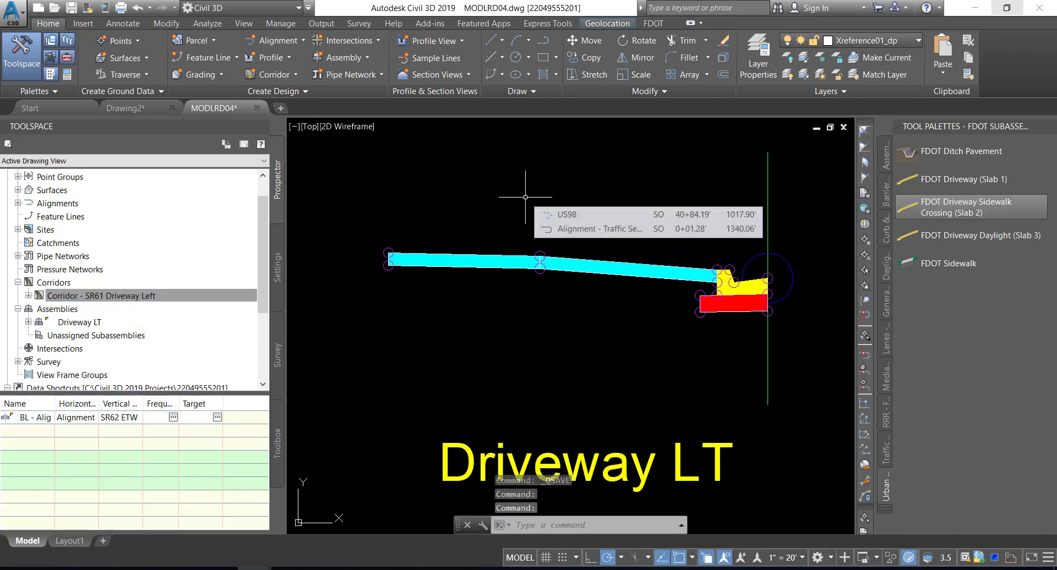
Zoom to Corridor - SR61 Driveway Left and open the target mapping of its Driveway LT region
left_click(129, 295)
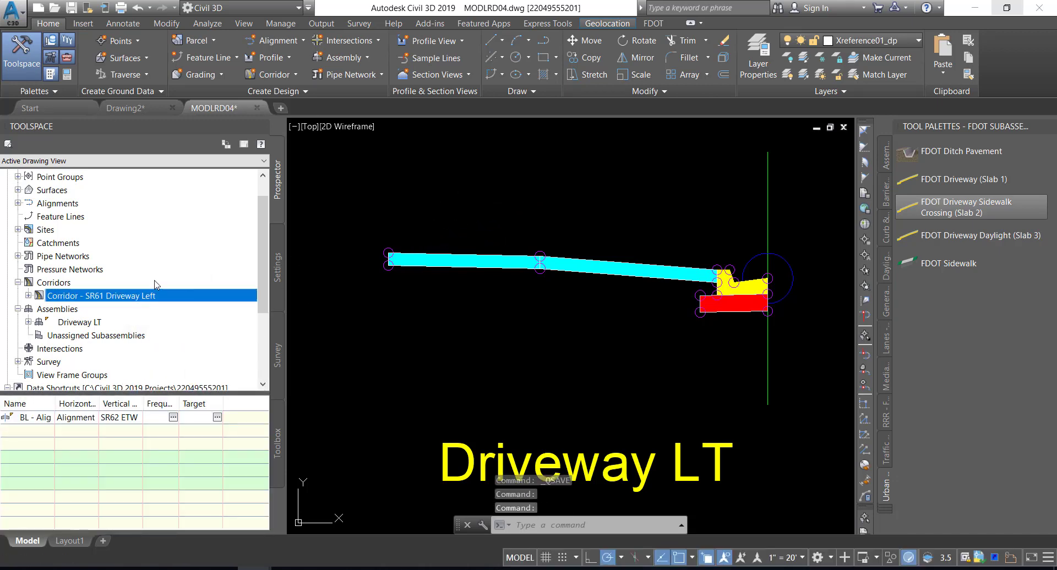
right_click(113, 298)
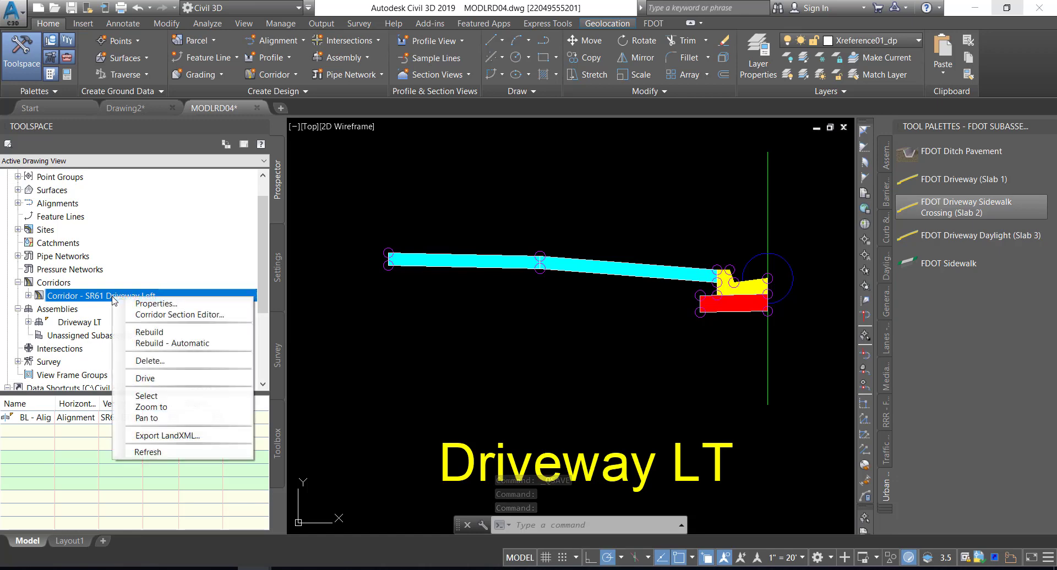
left_click(174, 408)
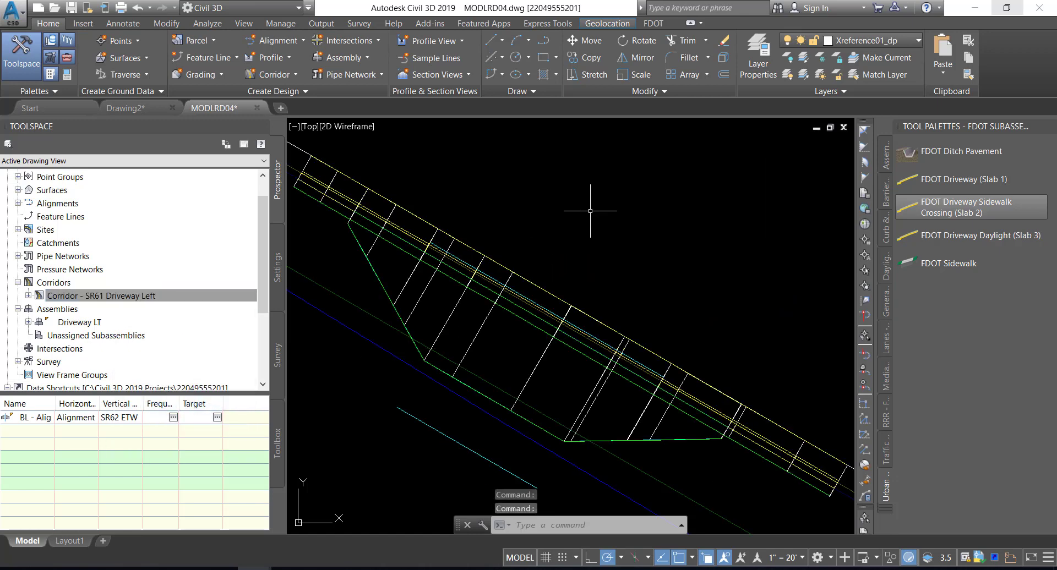
mouse_move(591, 211)
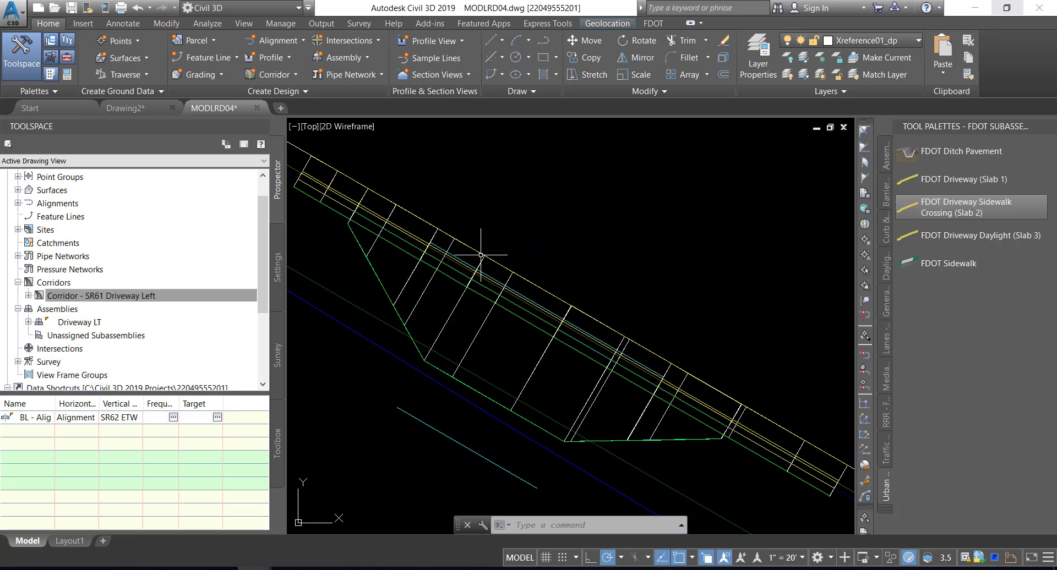
left_click(456, 303)
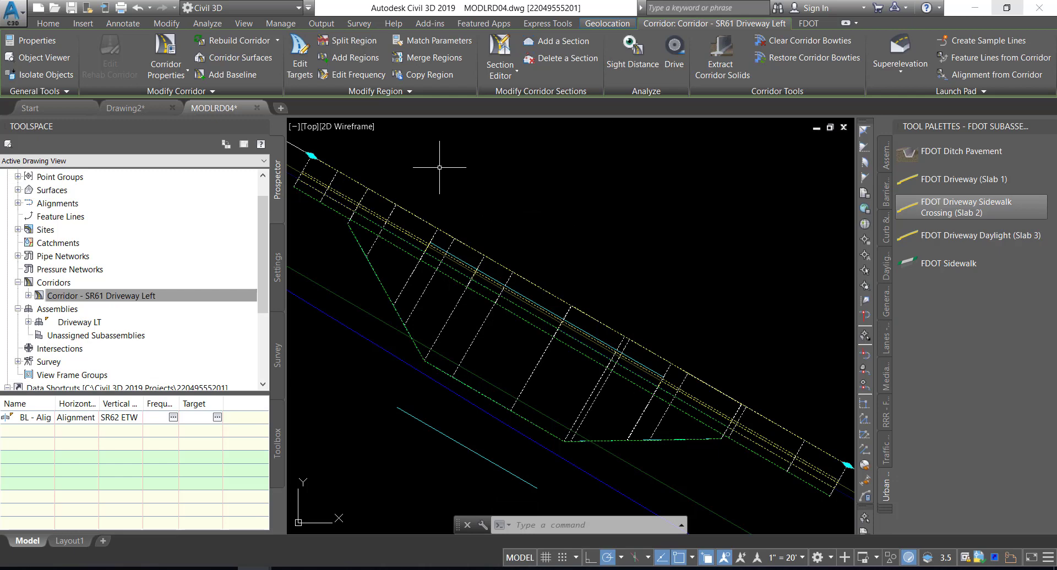
left_click(303, 49)
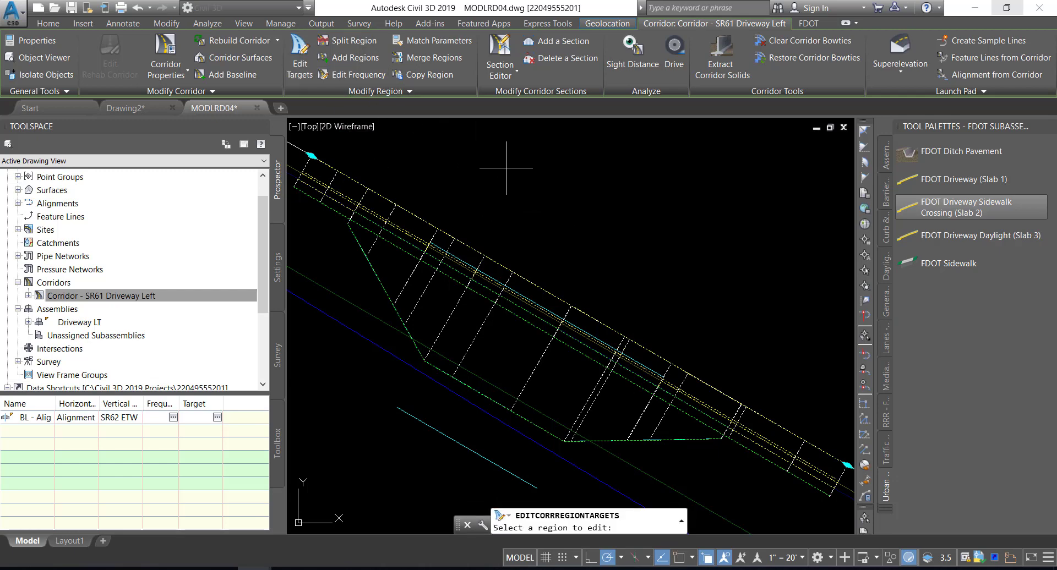
left_click(462, 318)
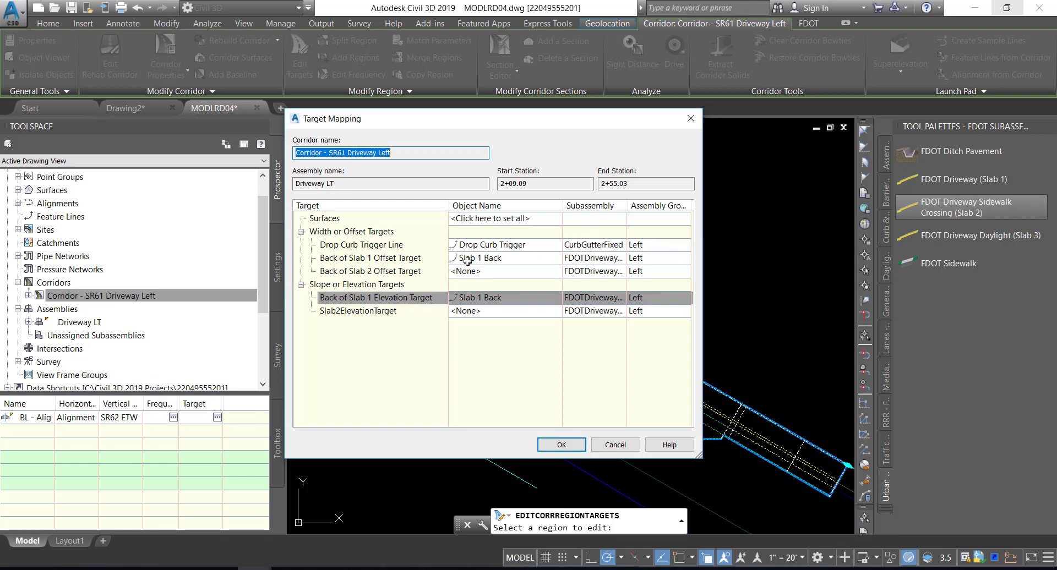
Set the Back of Slab 2 Offset Target to the Slab 2 feature line, apply the target mapping, and save the drawing
left_click(432, 271)
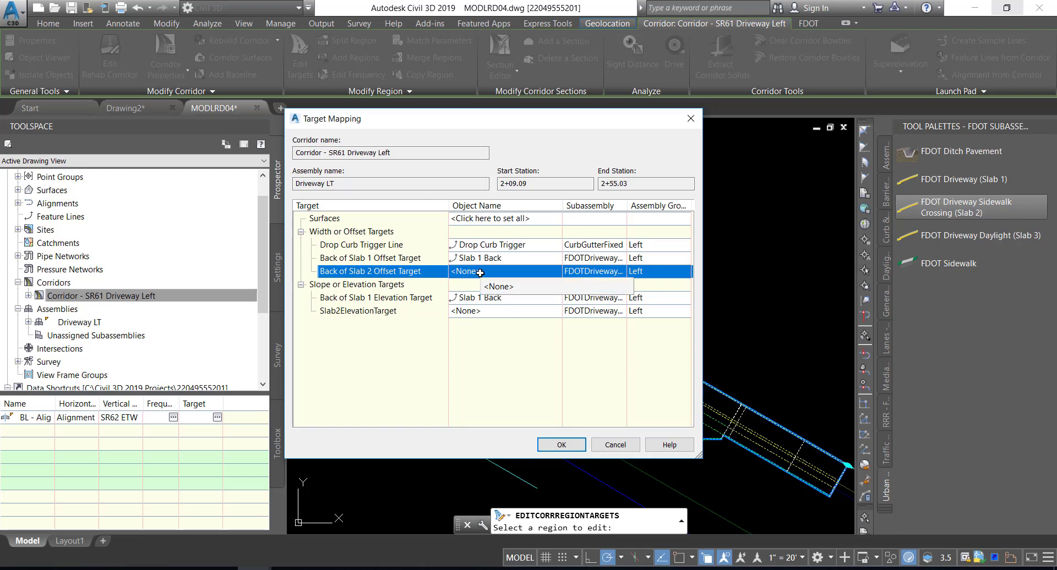
left_click(479, 272)
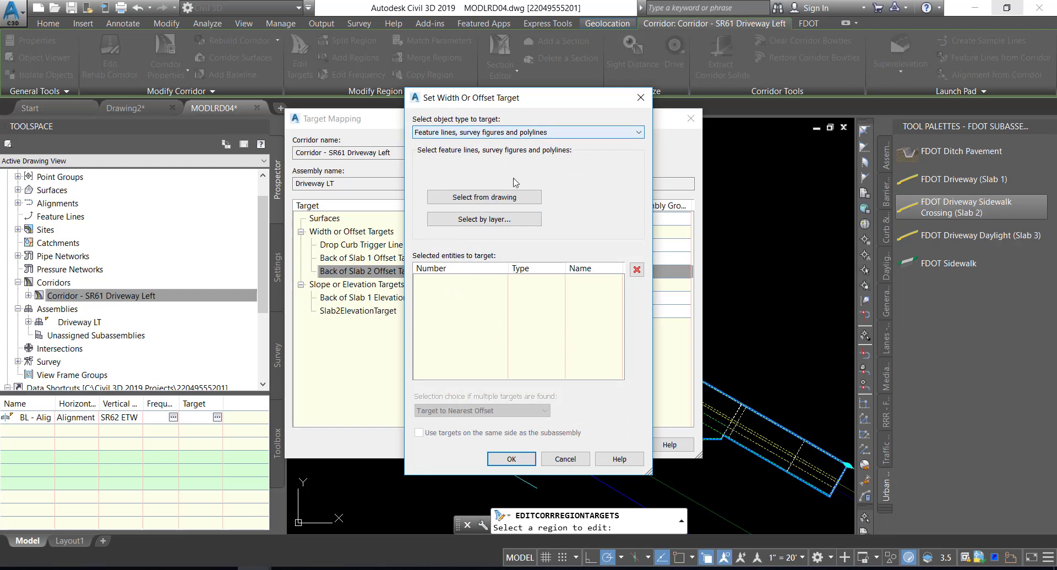
left_click(478, 199)
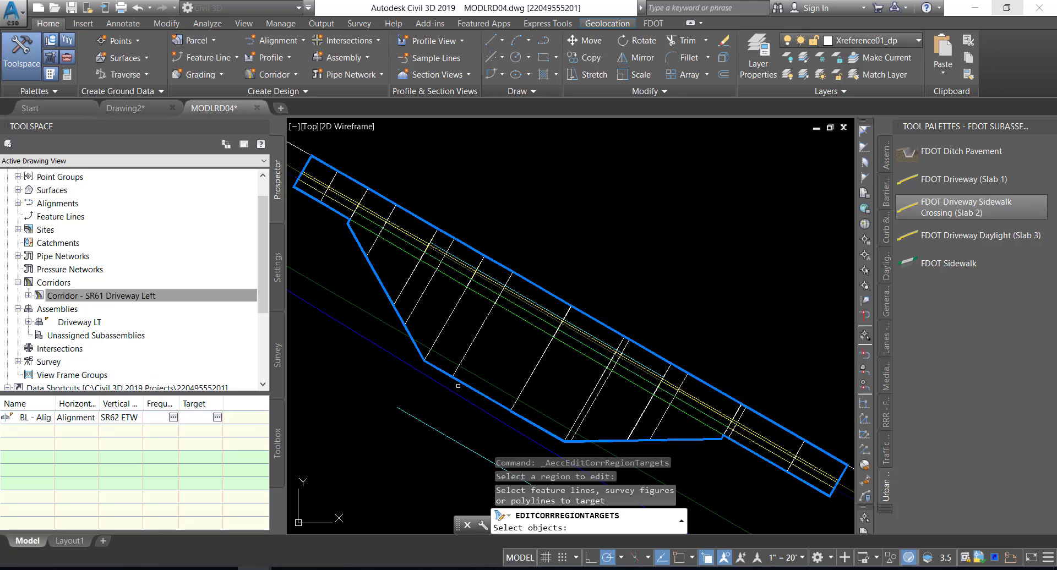
left_click(432, 428)
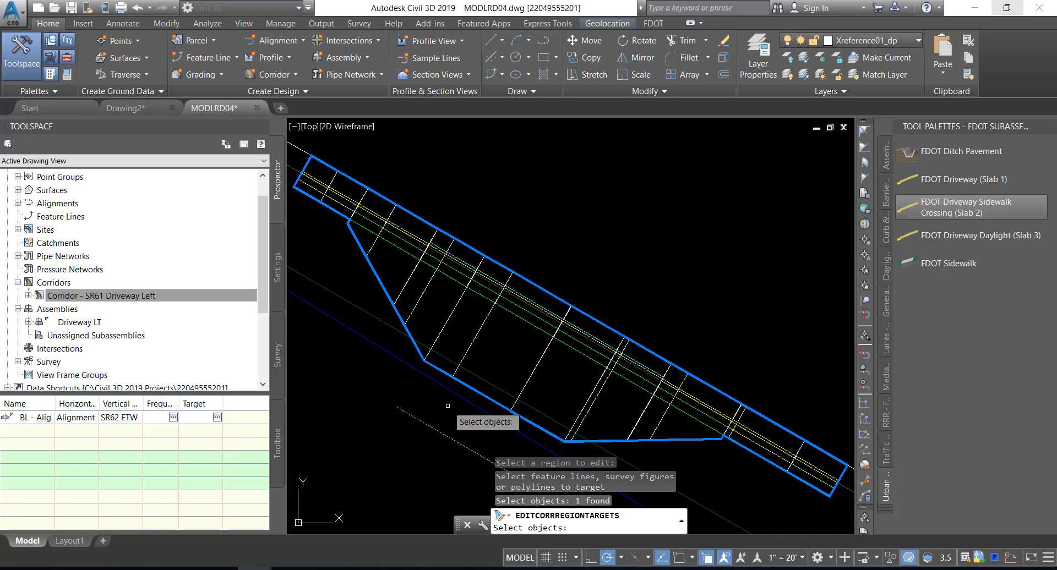
key("Return")
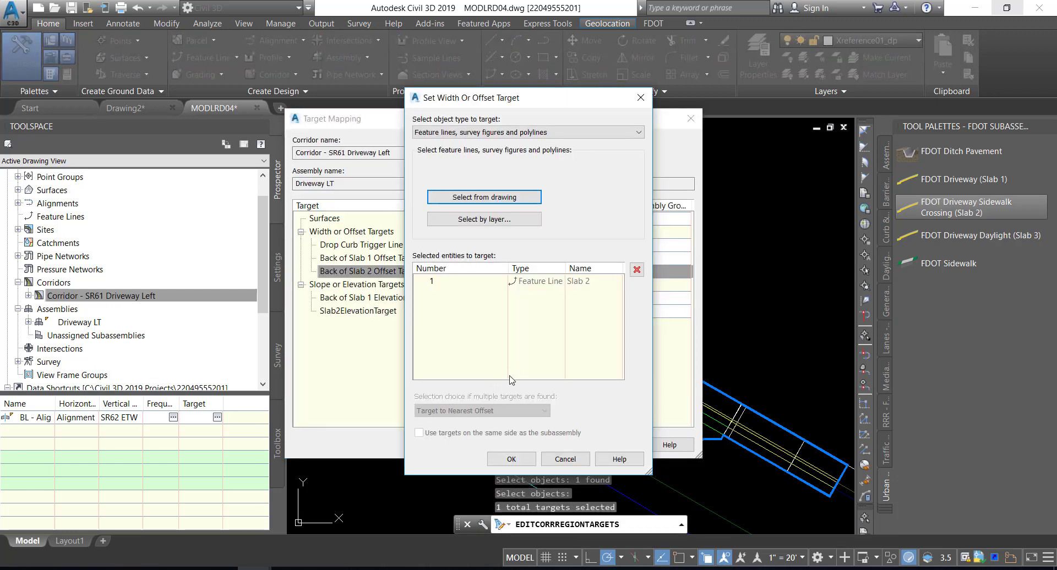
left_click(504, 459)
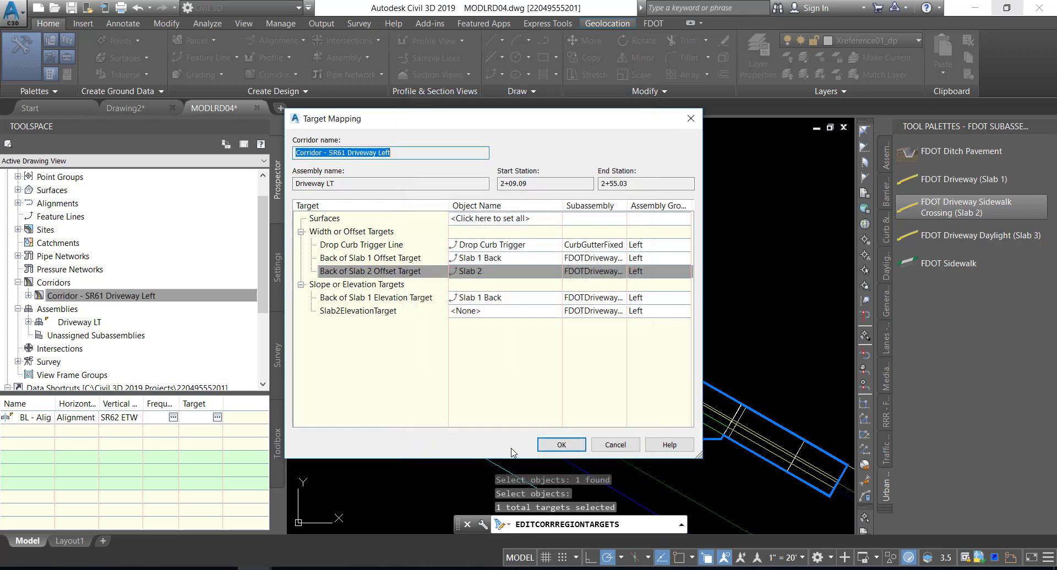
left_click(561, 446)
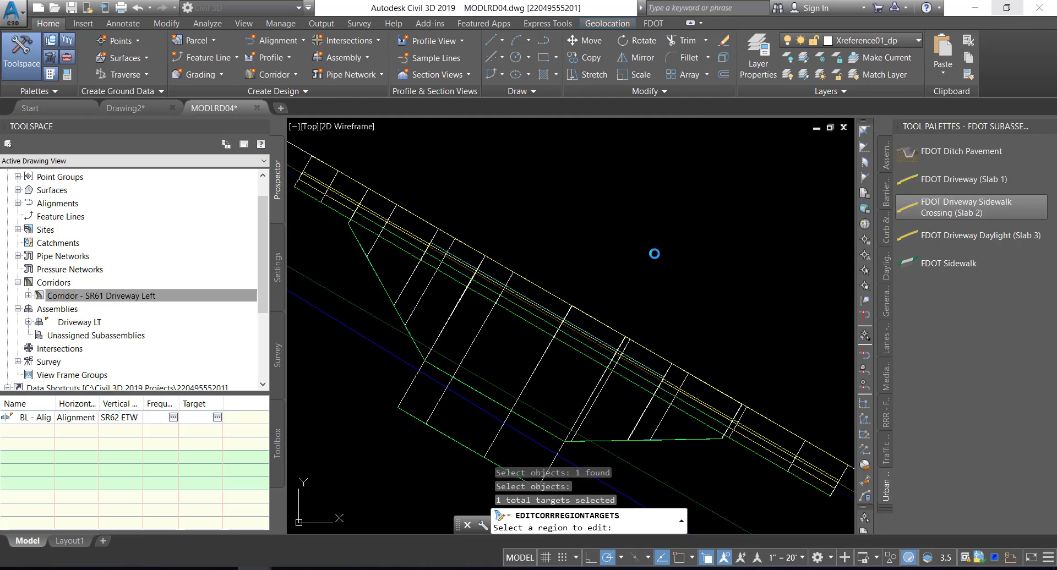
middle_click_drag(649, 255, 657, 219)
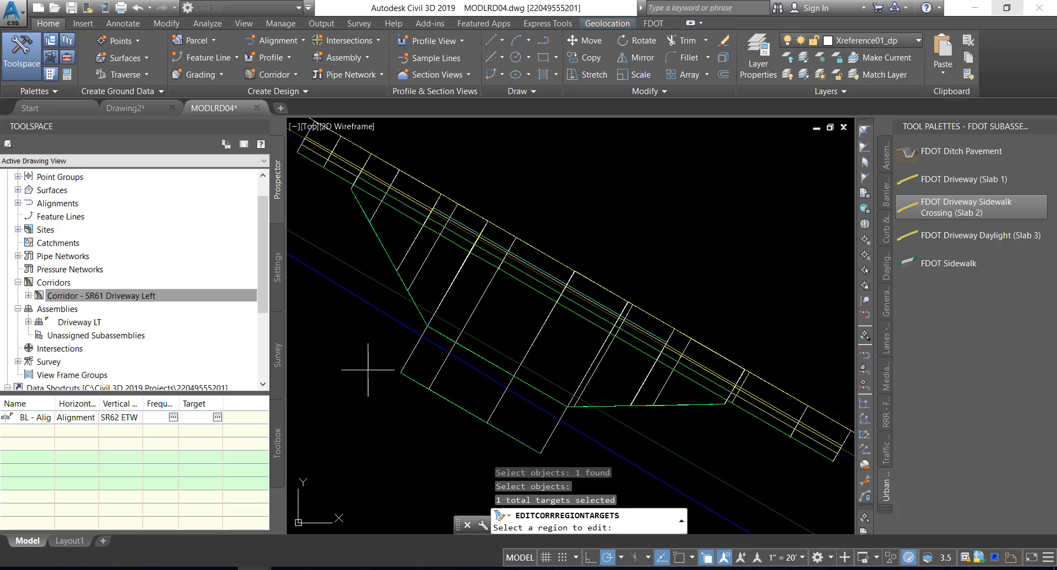
key("Escape")
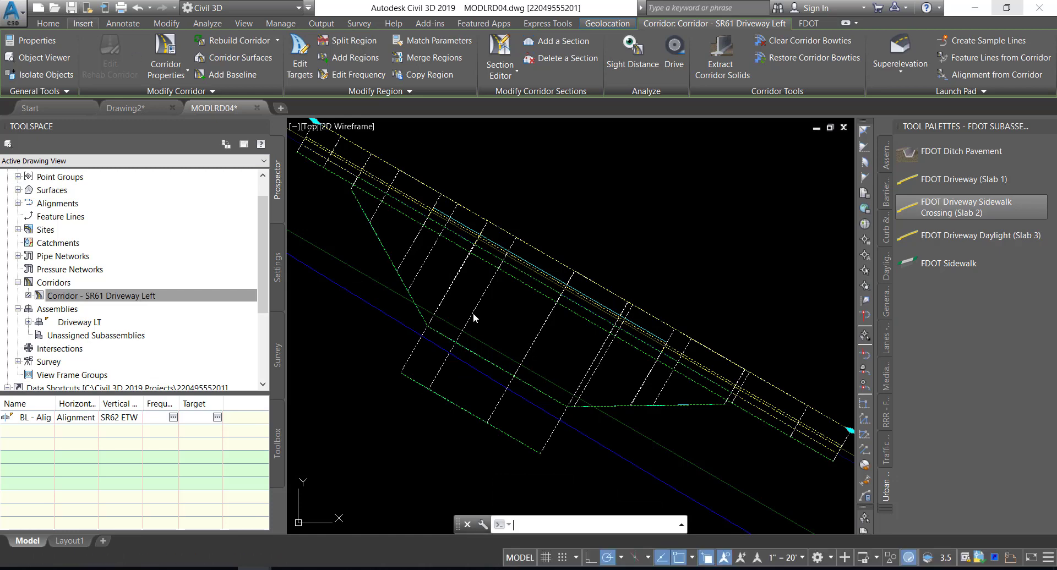
key("ctrl+s")
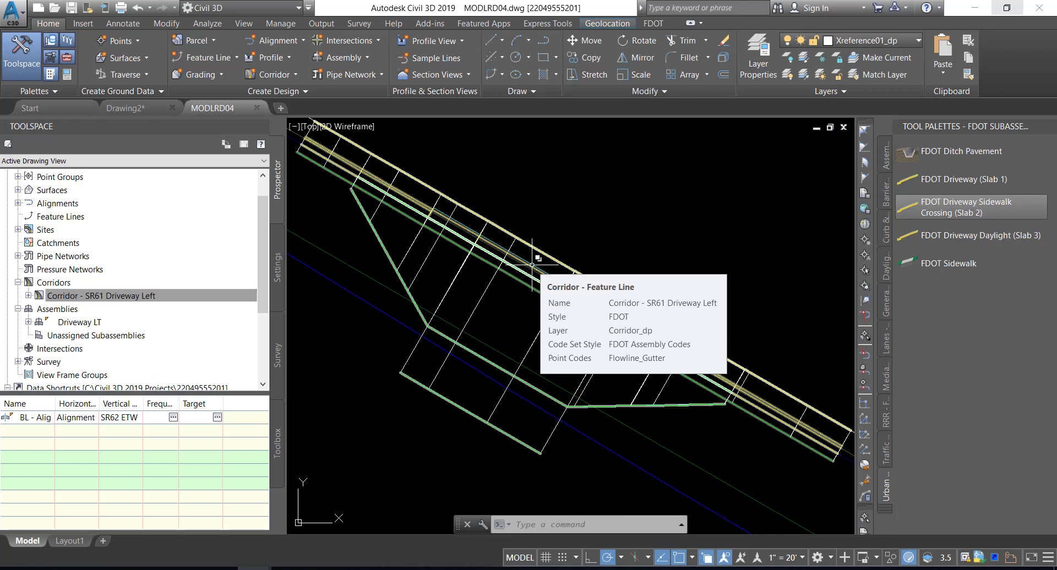
Attach the FDOT Driveway Daylight (Slab 3) subassembly, Side Left, to the top outer marker of Slab 2 in the Driveway LT assembly
left_click(75, 324)
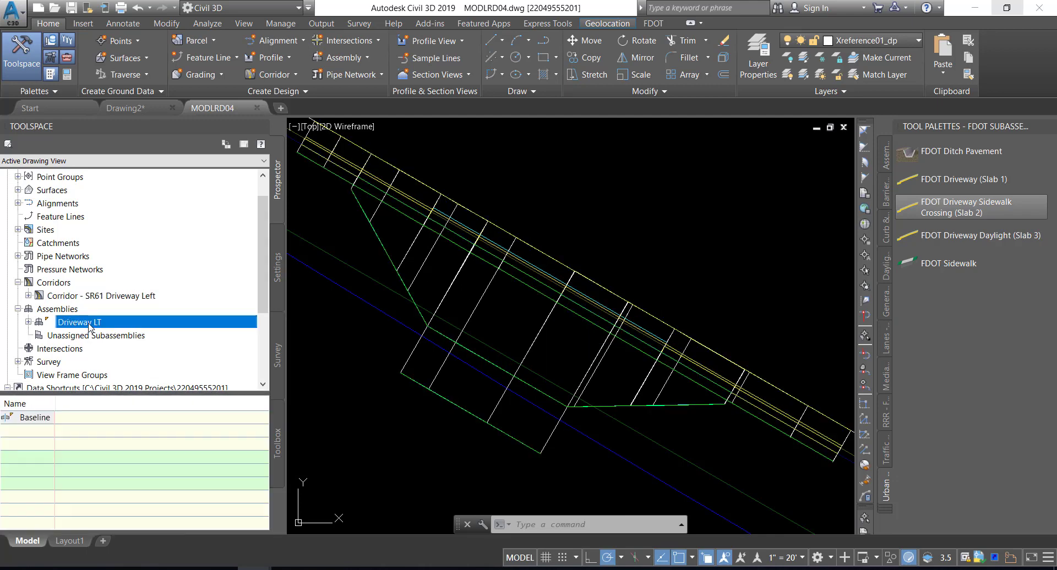
right_click(92, 324)
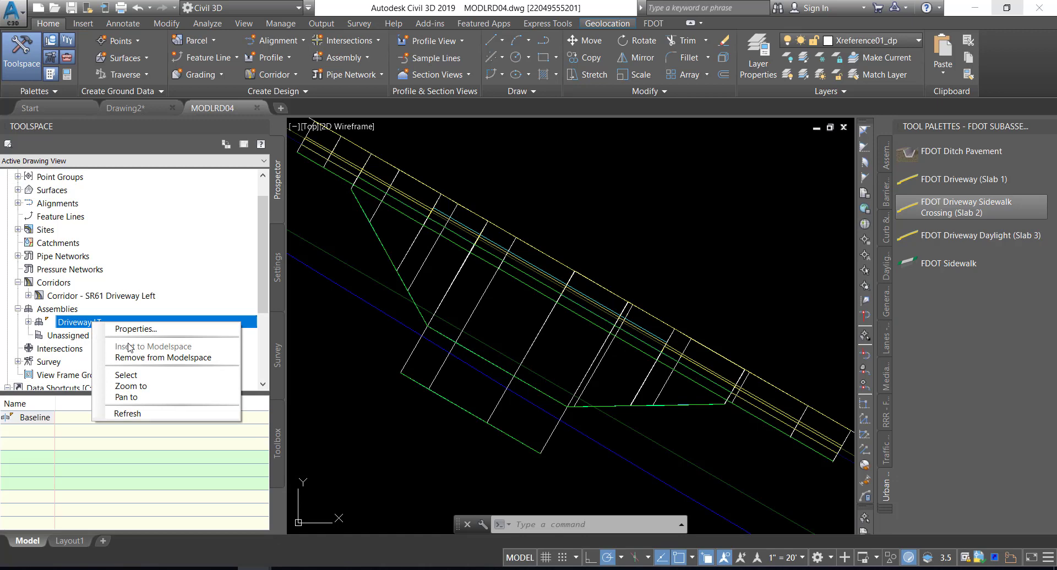
left_click(133, 387)
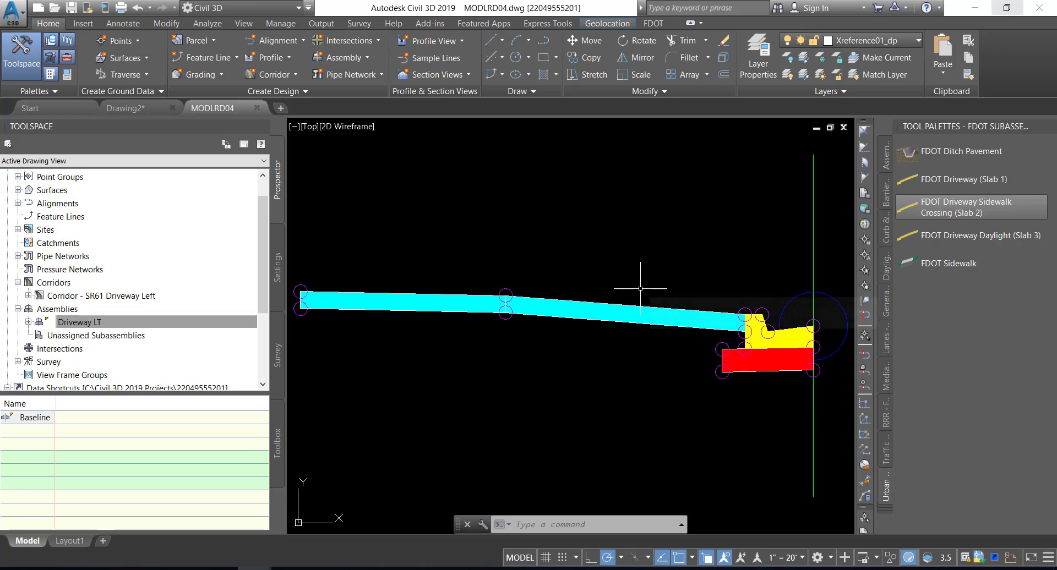
left_click(969, 235)
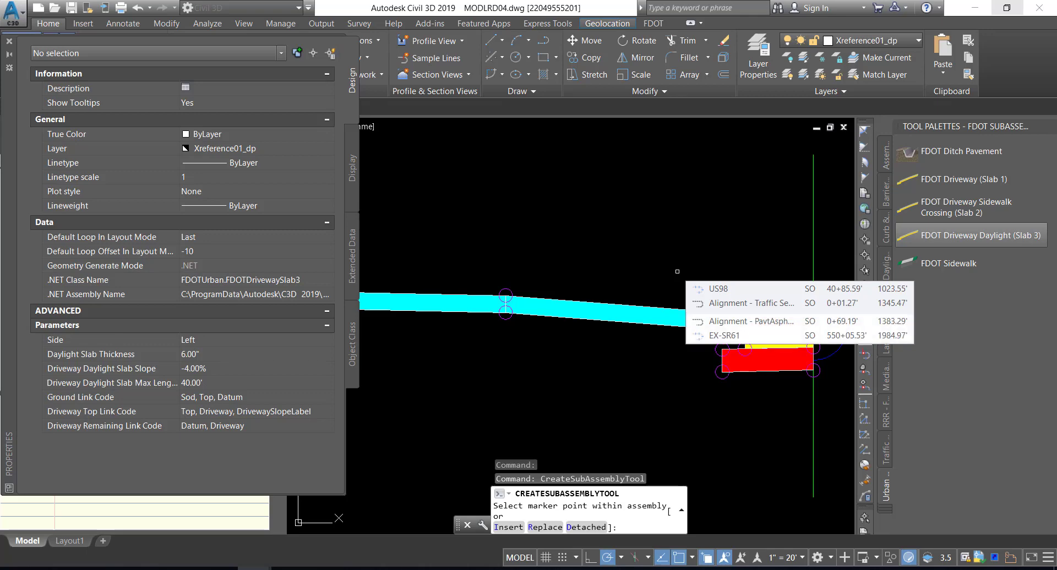
left_click(244, 339)
left_click(232, 360)
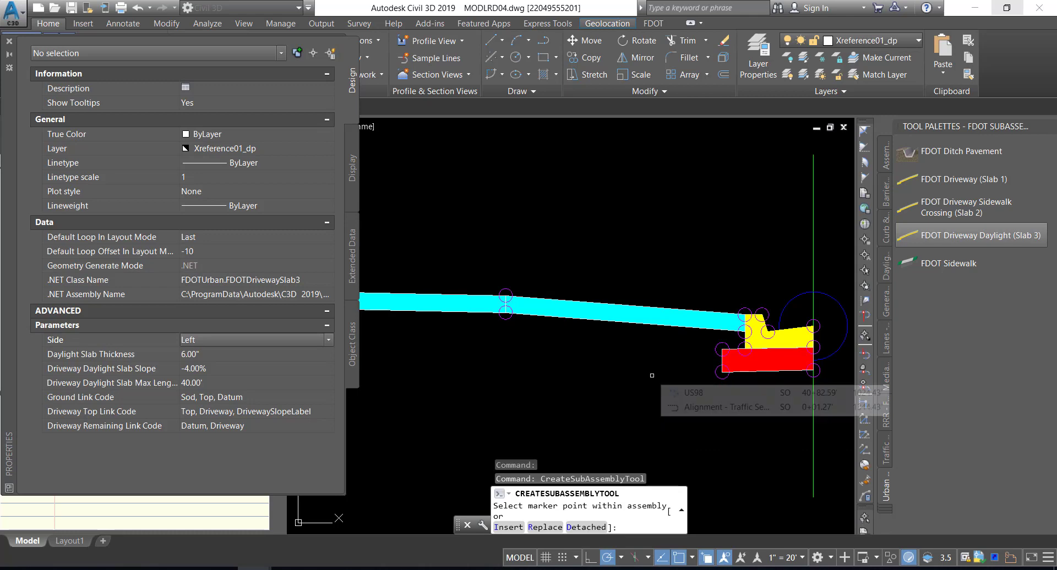
scroll(622, 374, "down", 2)
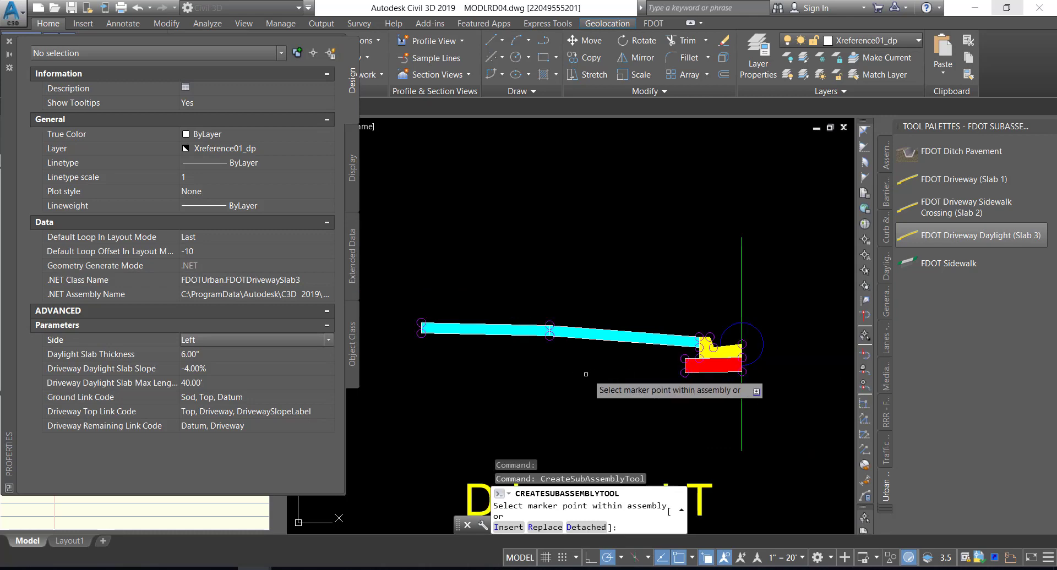
middle_click_drag(499, 396, 641, 414)
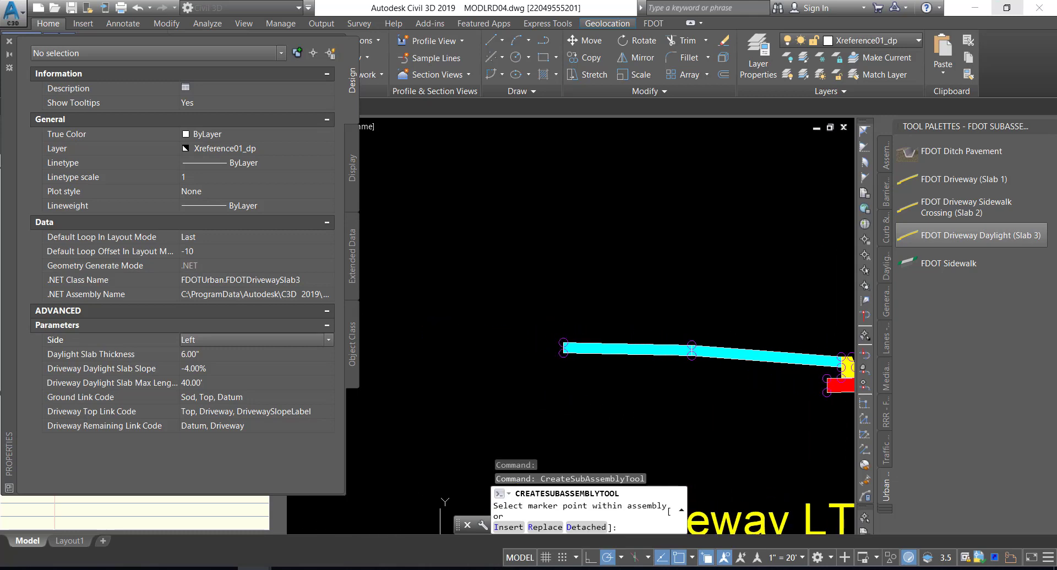
scroll(566, 358, "up", 2)
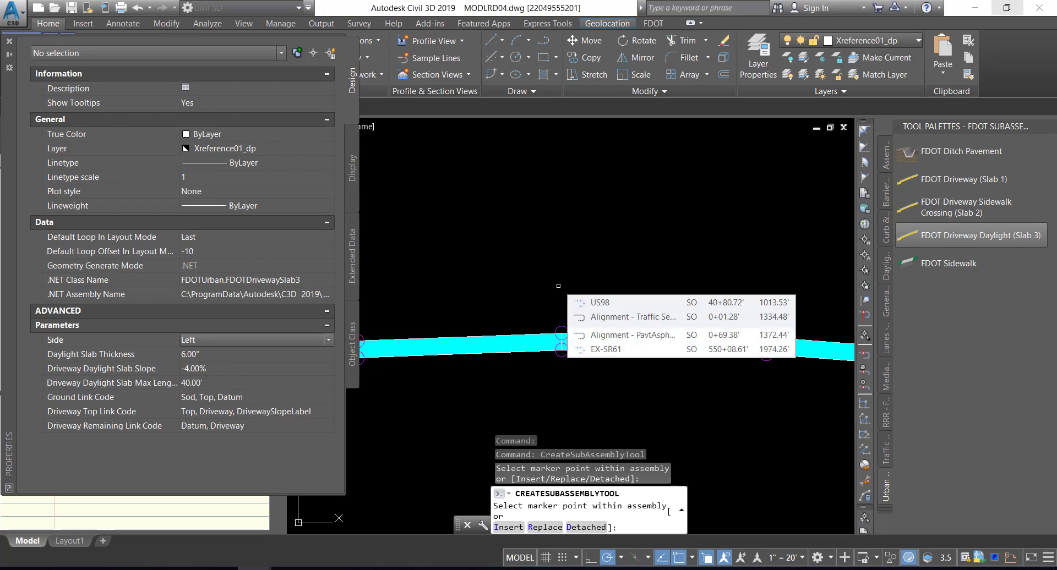
key("Escape")
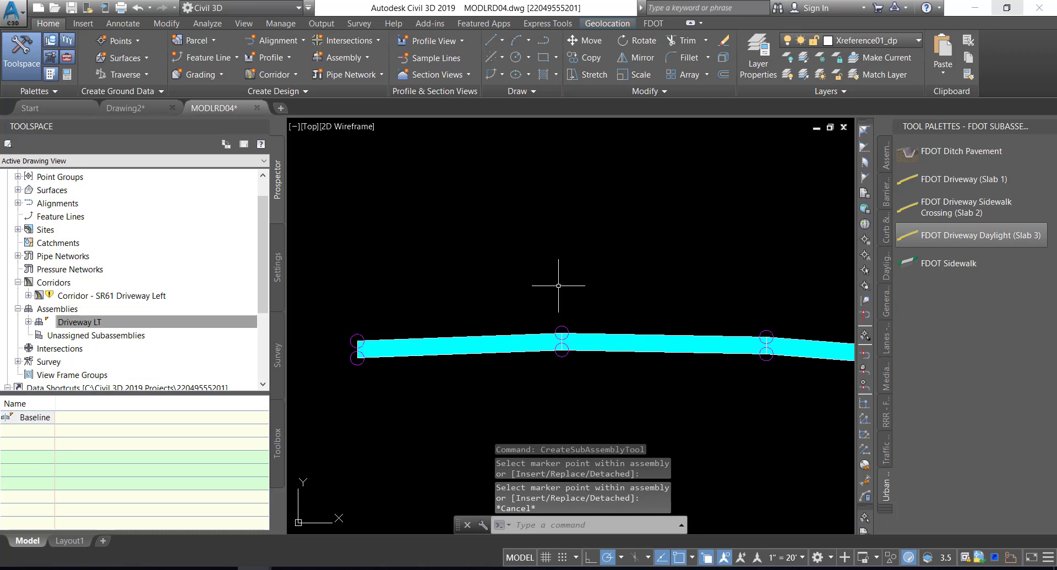
scroll(558, 286, "down", 3)
scroll(564, 288, "up", 2)
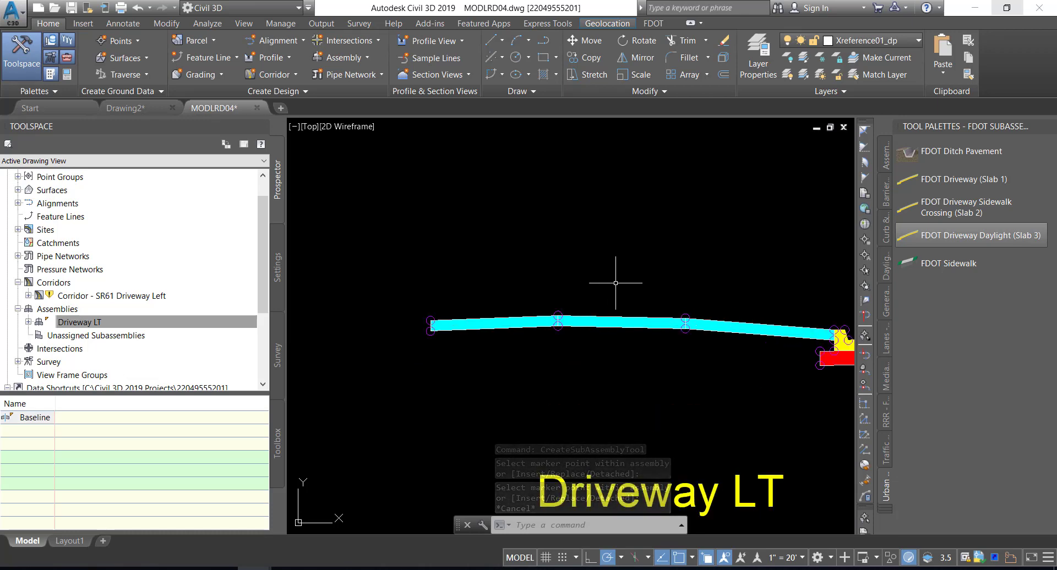
scroll(611, 276, "down", 2)
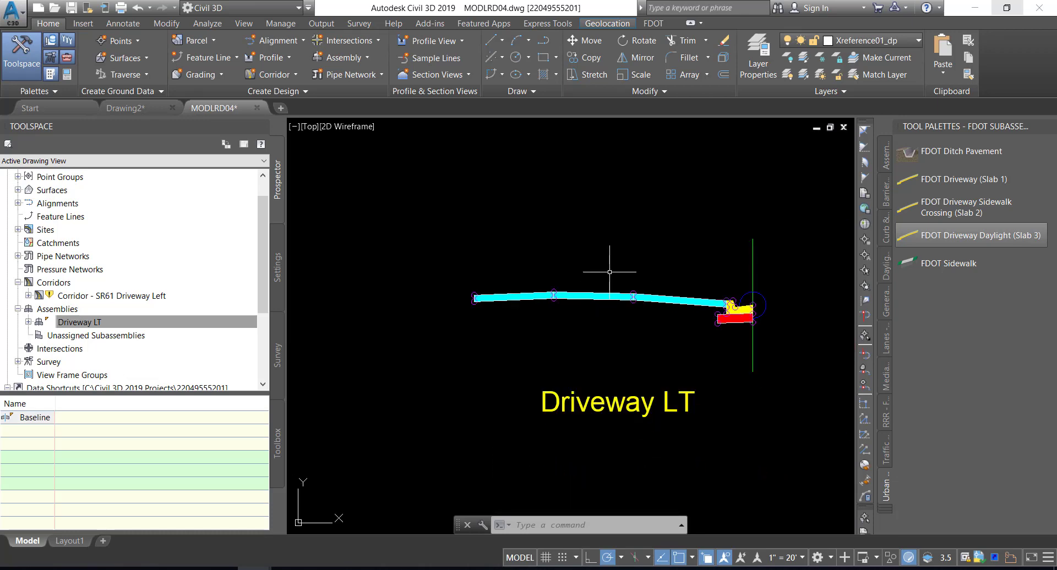
middle_click_drag(649, 272, 609, 256)
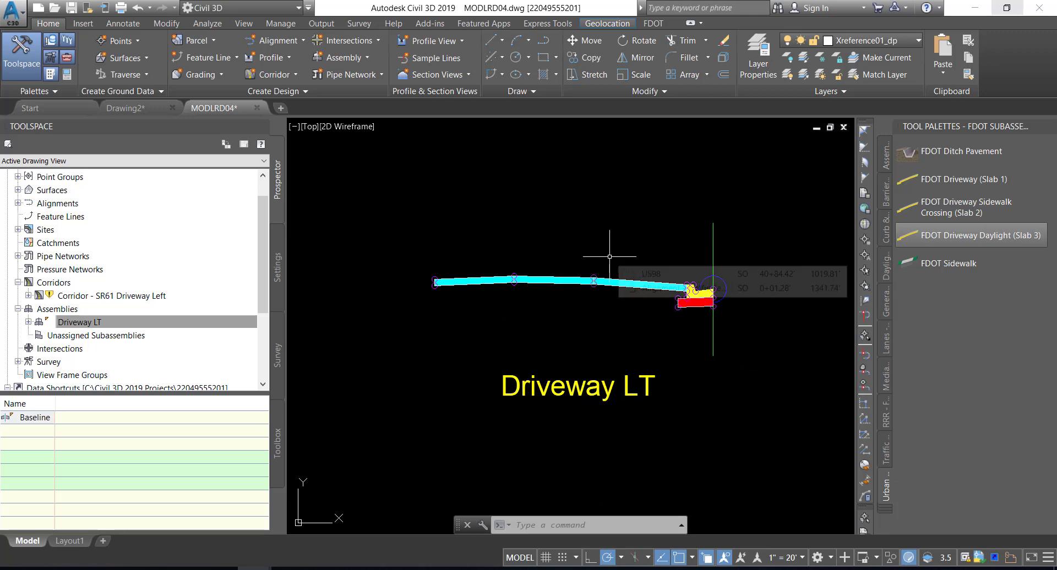
Save the drawing and rebuild Corridor - SR61 Driveway Left with Slab 3 included
left_click(71, 8)
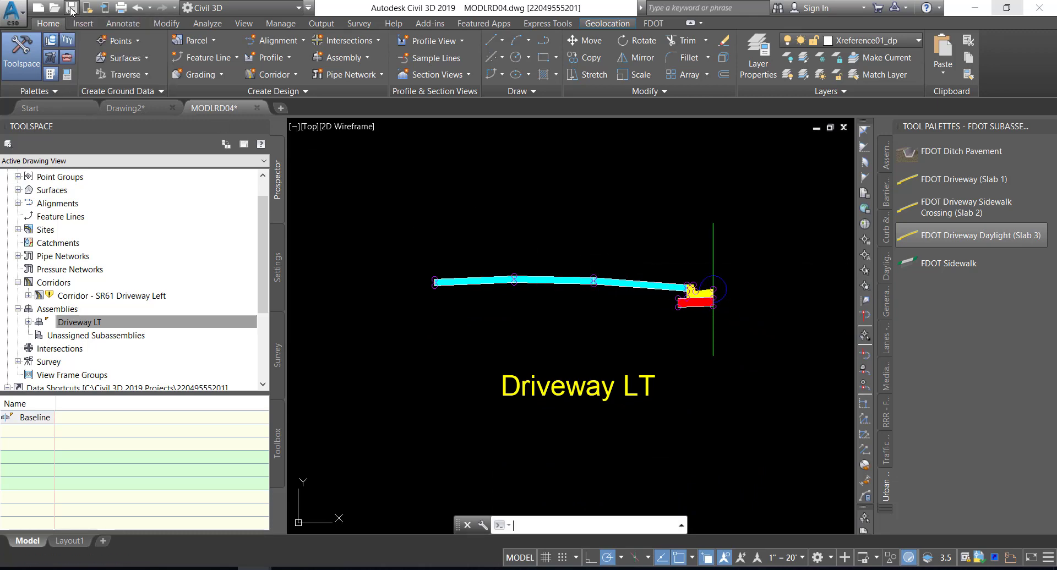
left_click(75, 298)
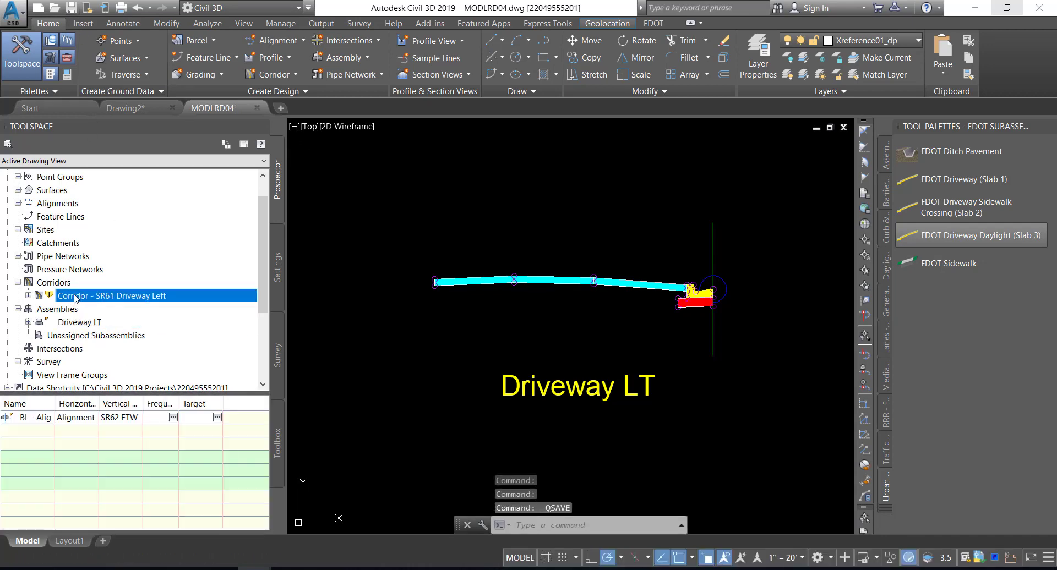
right_click(75, 298)
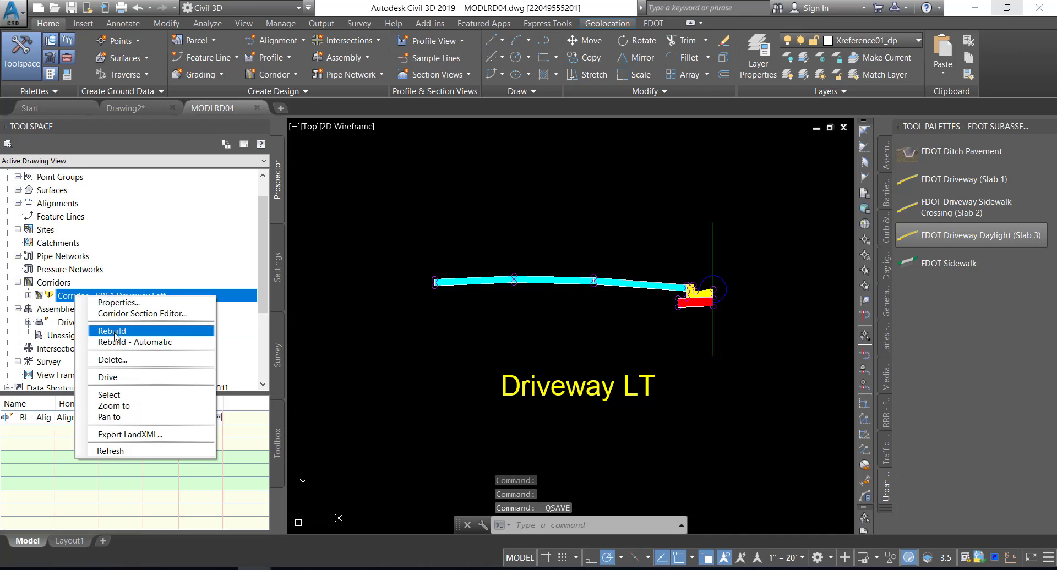
left_click(115, 333)
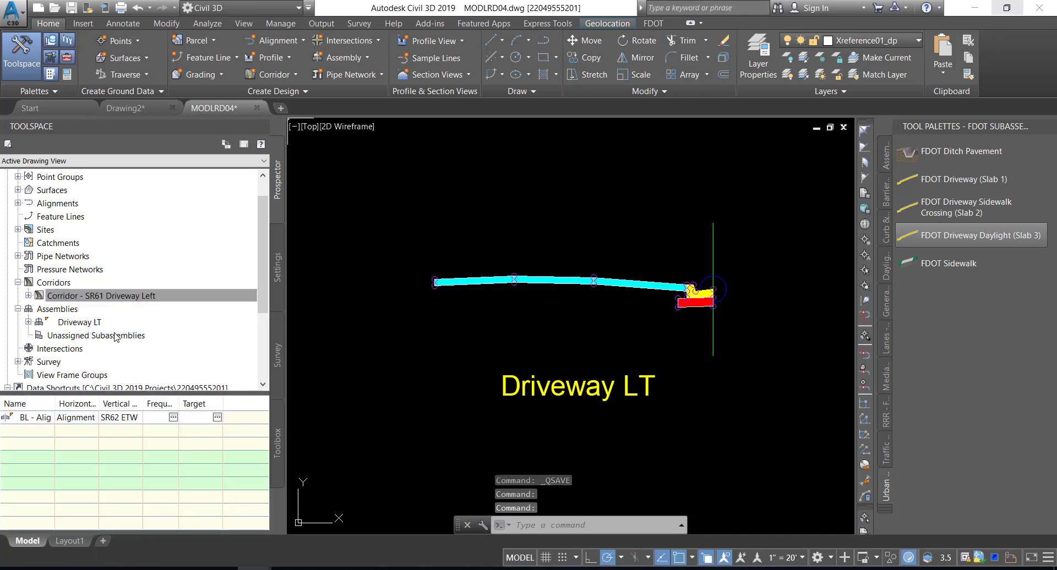
Zoom to the rebuilt Corridor - SR61 Driveway Left and open the target mapping of its Driveway LT region for the Slab 3 targets
left_click(106, 298)
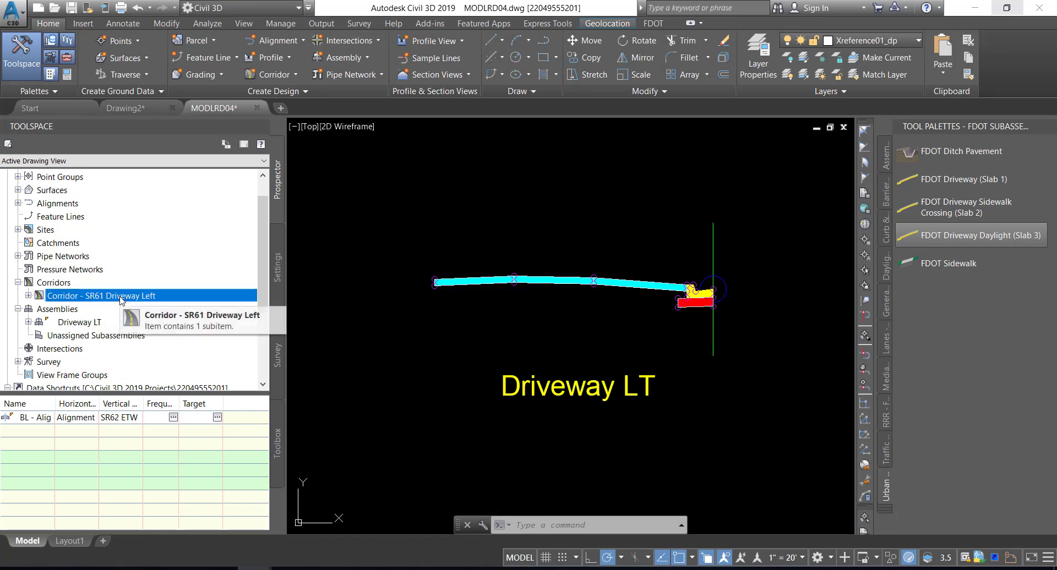
right_click(120, 299)
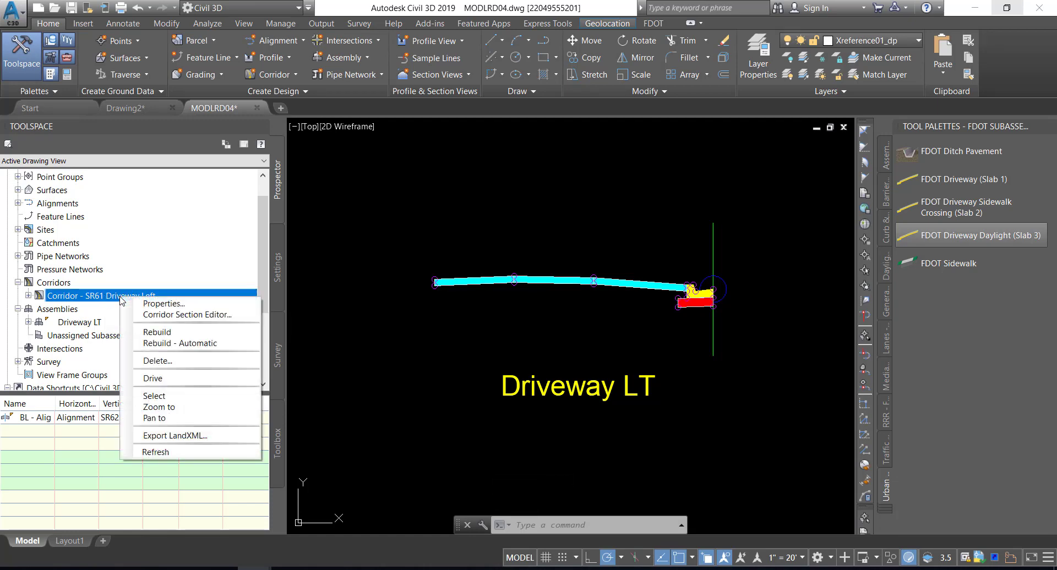
left_click(170, 408)
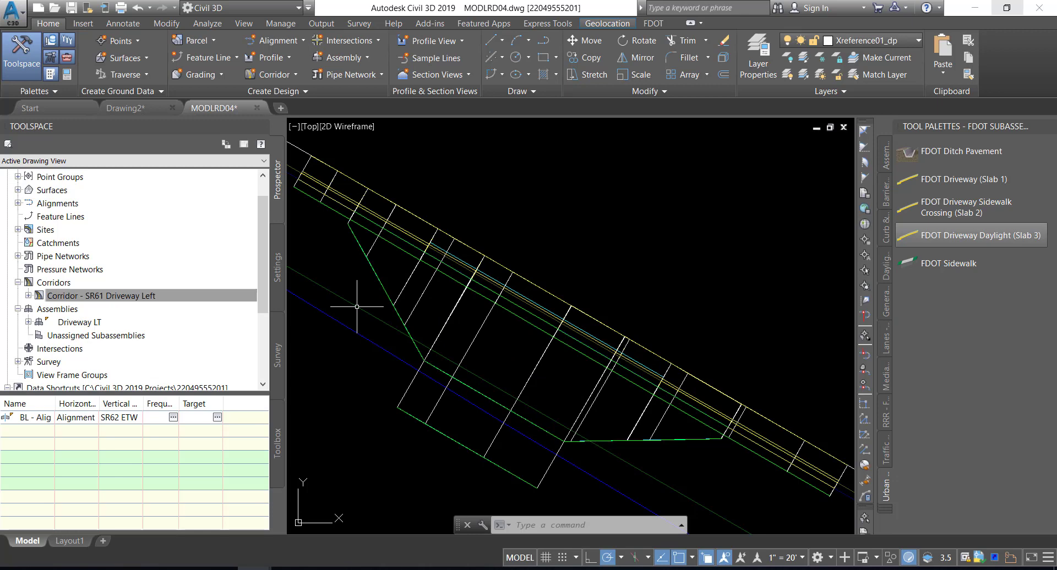
left_click(450, 317)
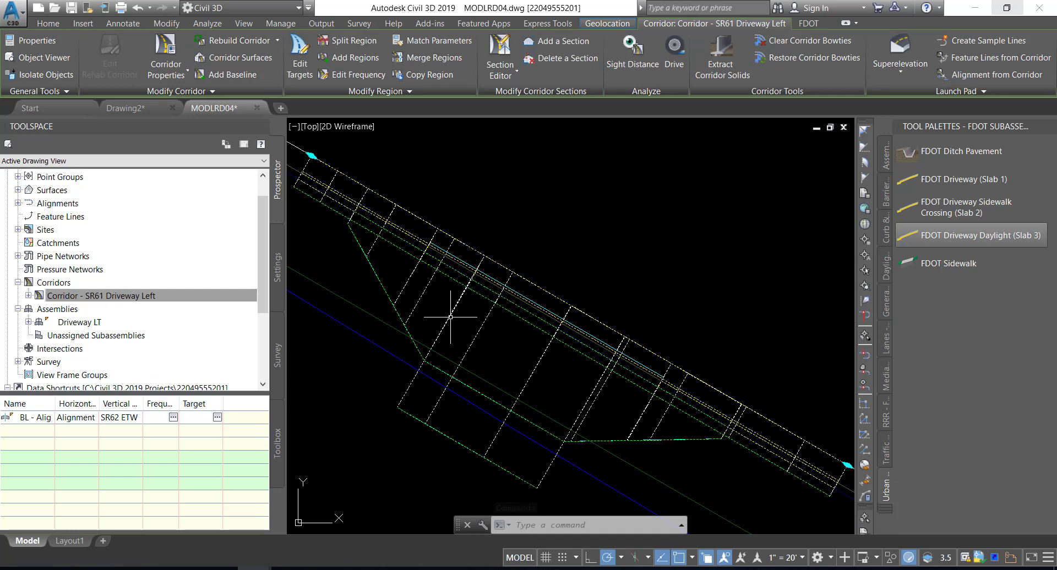
mouse_move(450, 317)
left_click(307, 65)
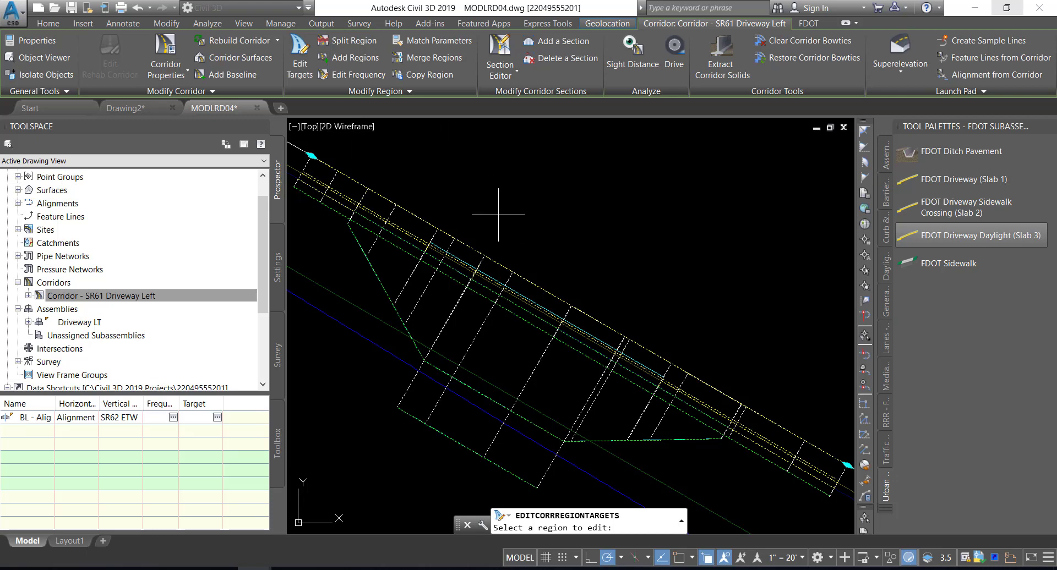
left_click(498, 327)
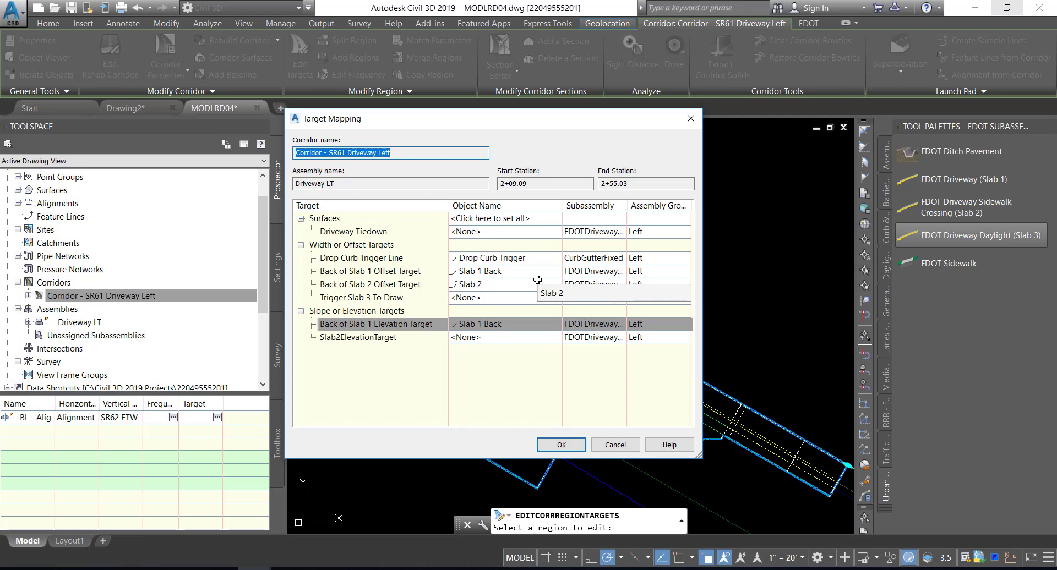
Set the Trigger Slab 3 To Draw target to the Slab 2 feature line picked from the drawing
left_click(389, 299)
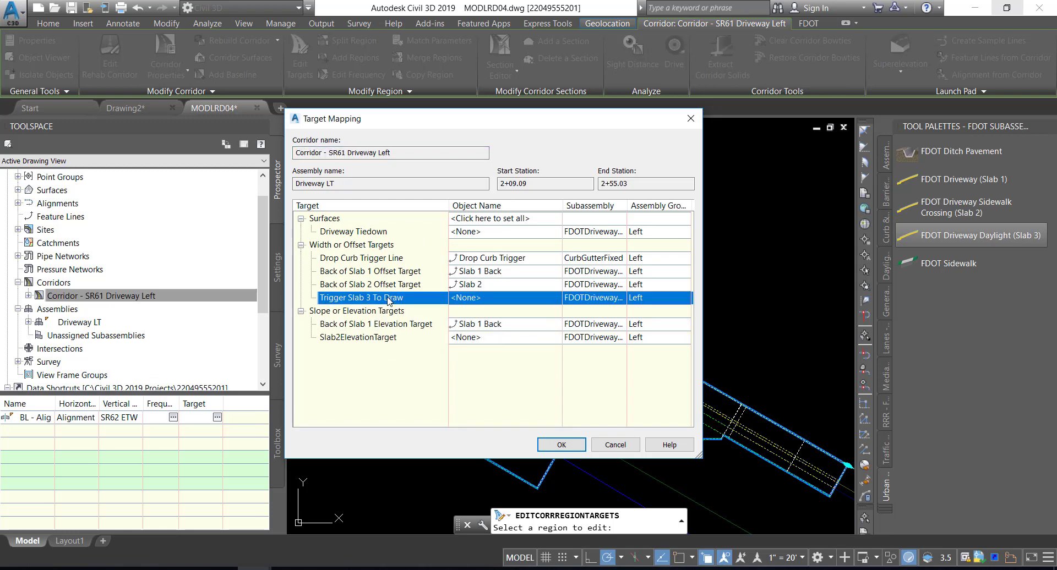
left_click(471, 298)
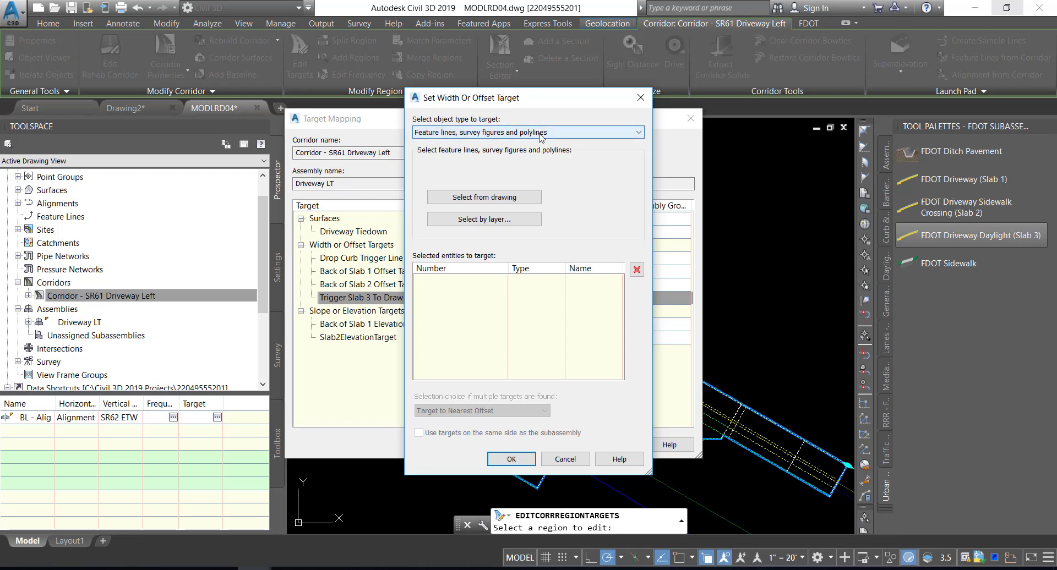
left_click(477, 199)
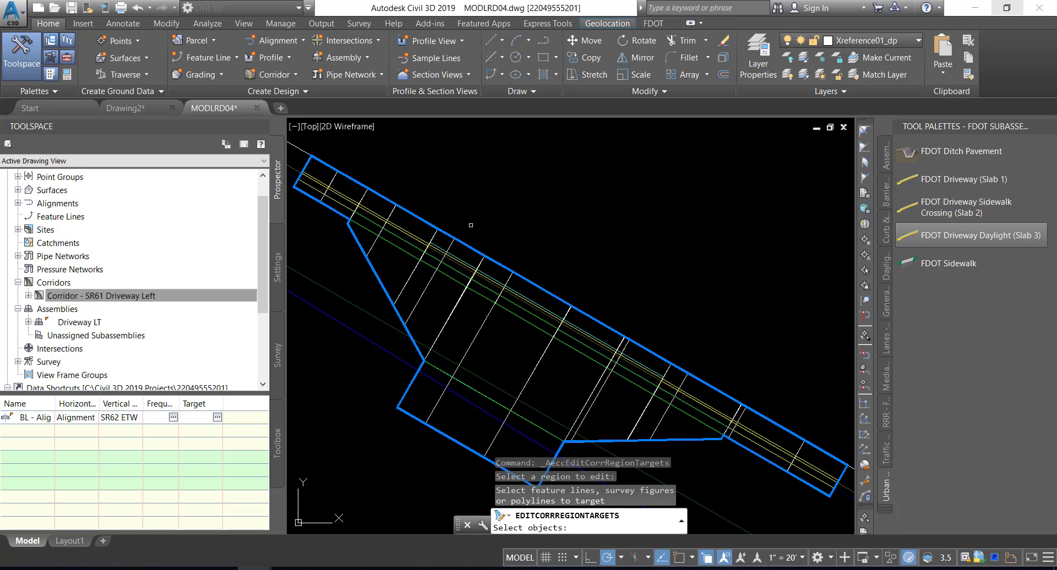
middle_click_drag(455, 294, 479, 217)
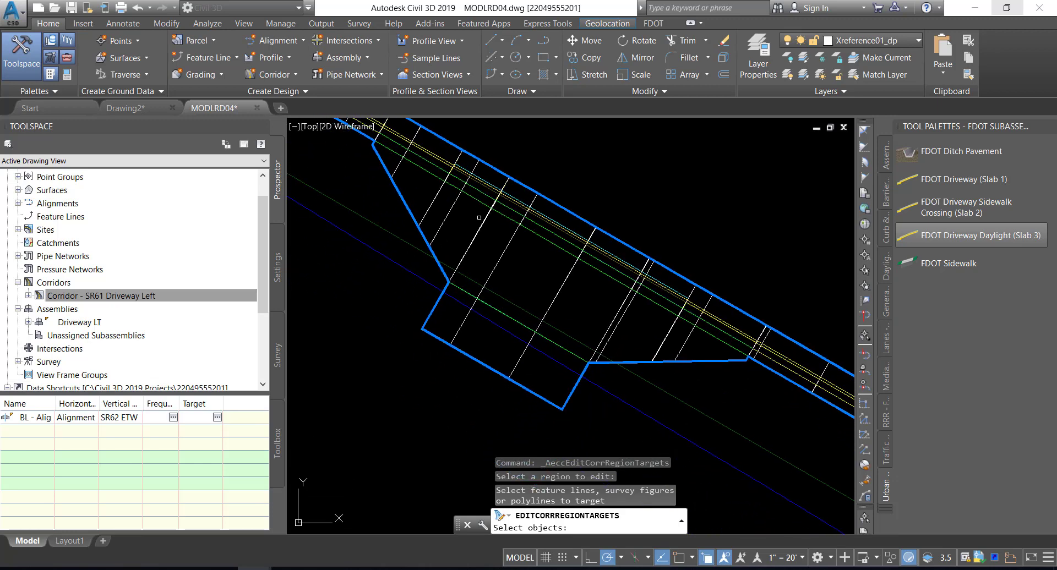
left_click(439, 337)
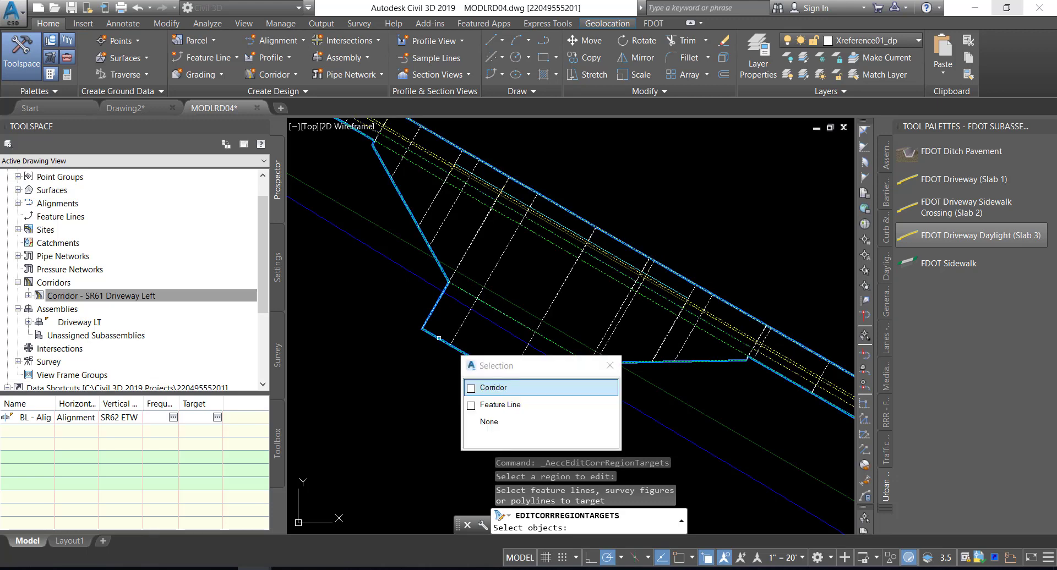
left_click(512, 406)
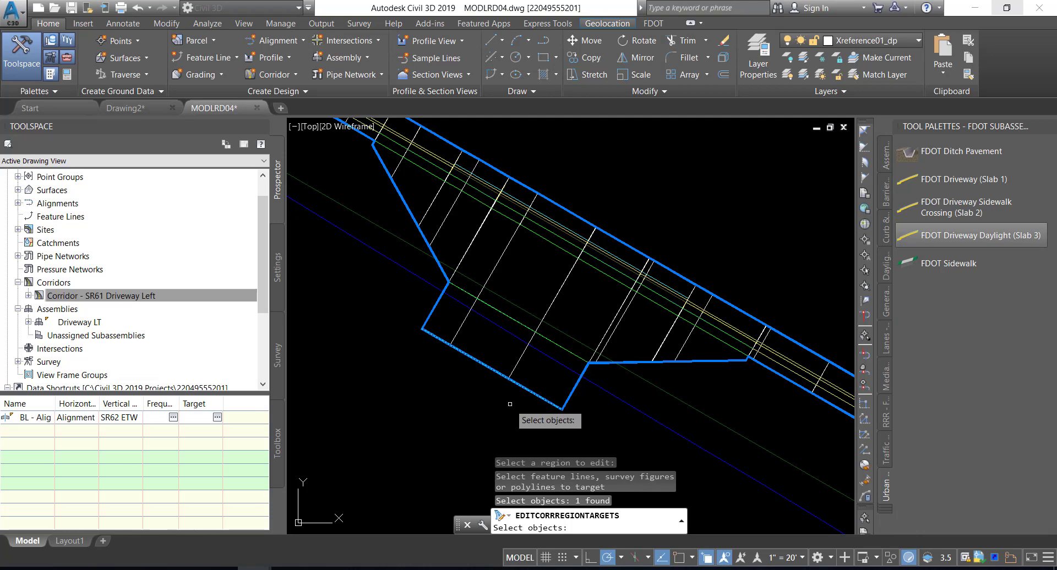
key("Return")
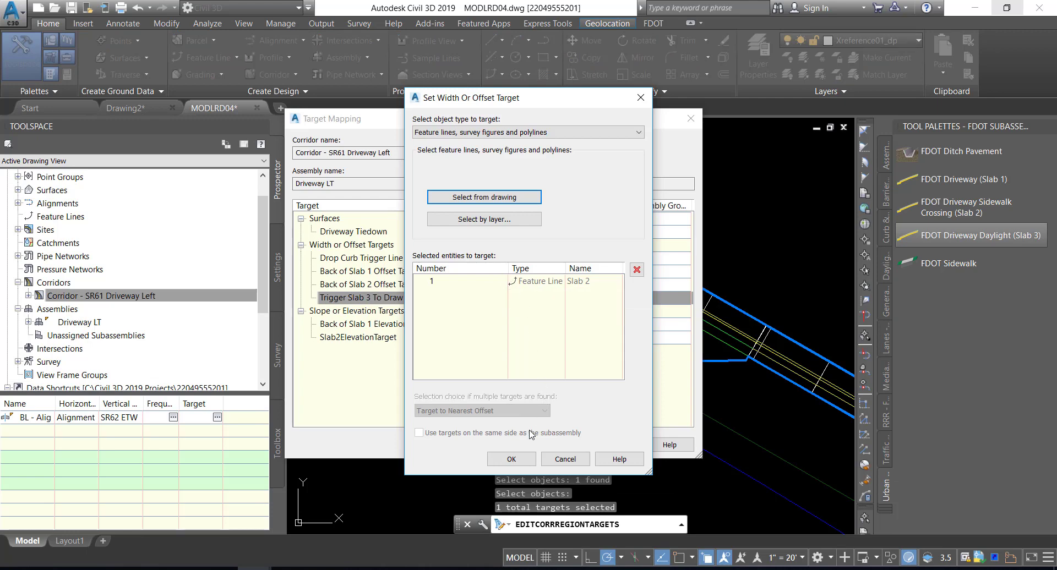
left_click(510, 460)
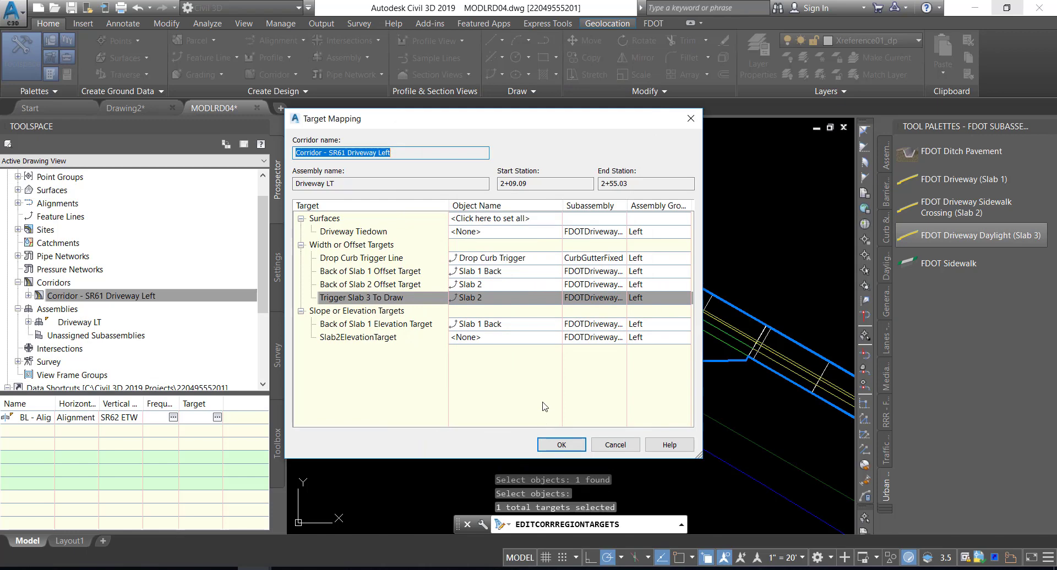
Set the Driveway Tiedown surface target to DTM Existing and apply the target mapping
left_click(359, 236)
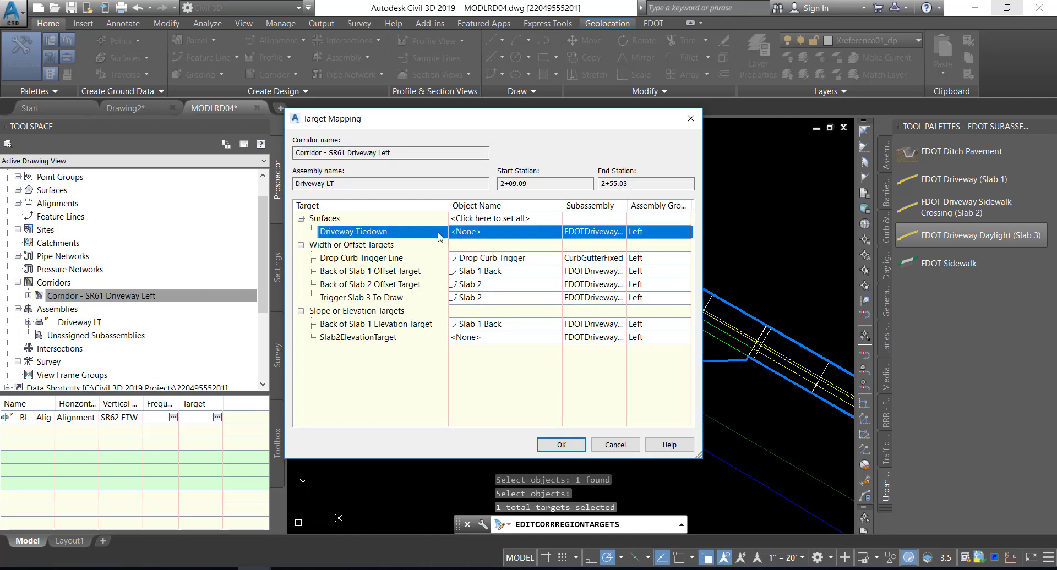
left_click(483, 233)
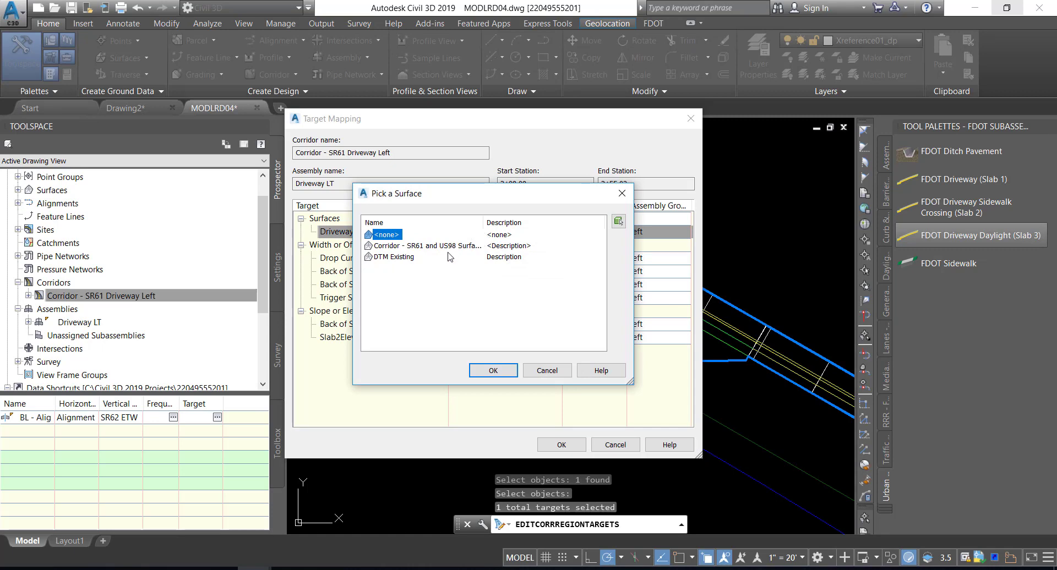
left_click(408, 257)
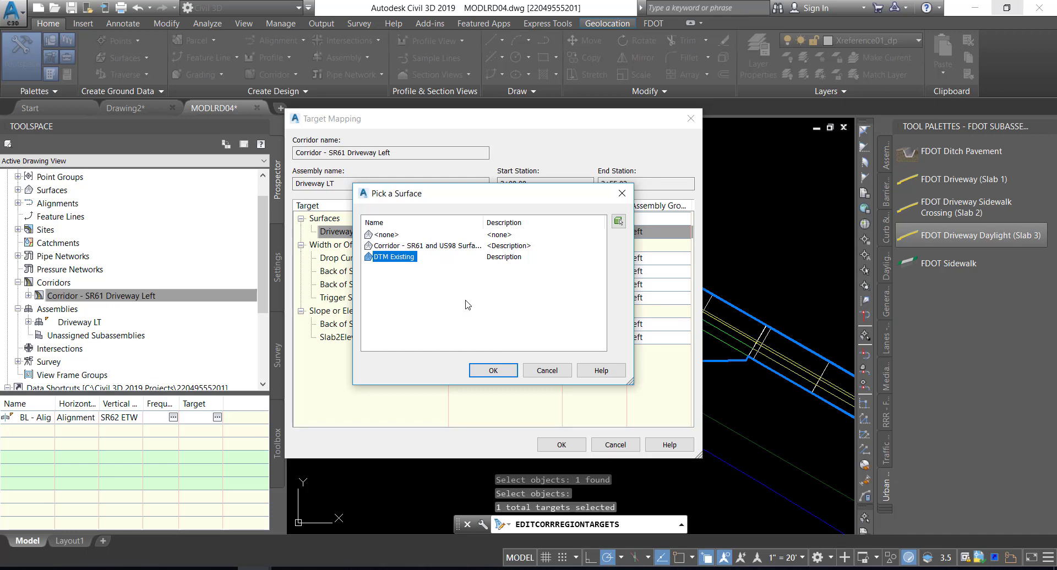
left_click(484, 371)
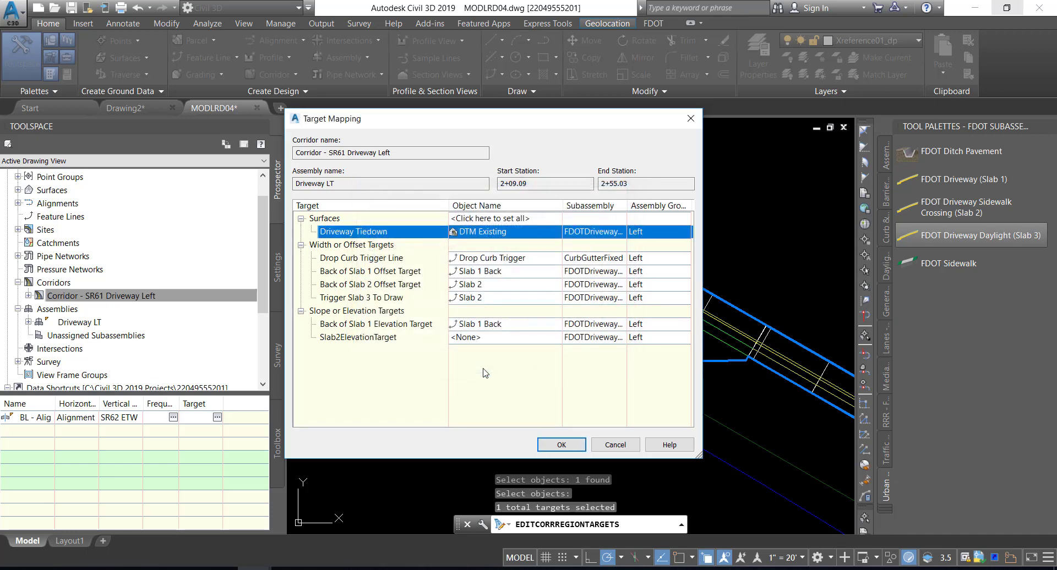
left_click(553, 447)
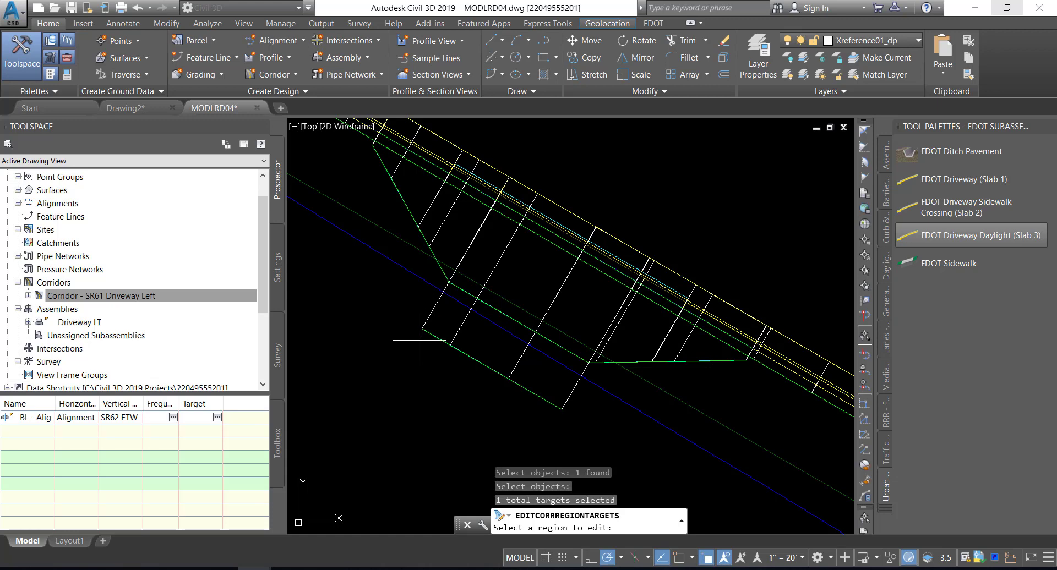
key("Escape")
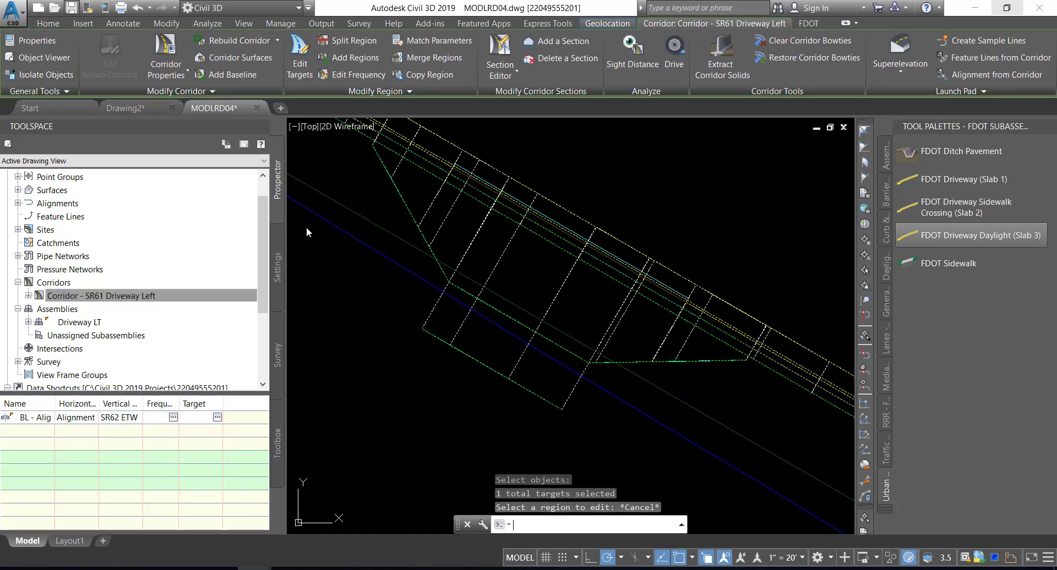
key("Escape")
key("Escape")
Save the drawing and rebuild Corridor - SR61 Driveway Left with the Slab 3 targets
key("ctrl+s")
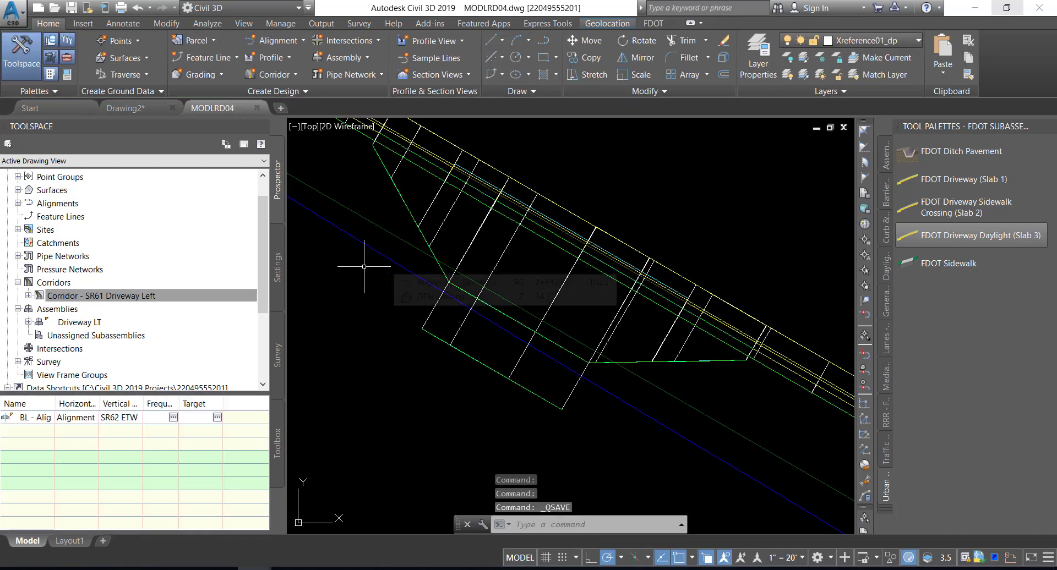
left_click(231, 295)
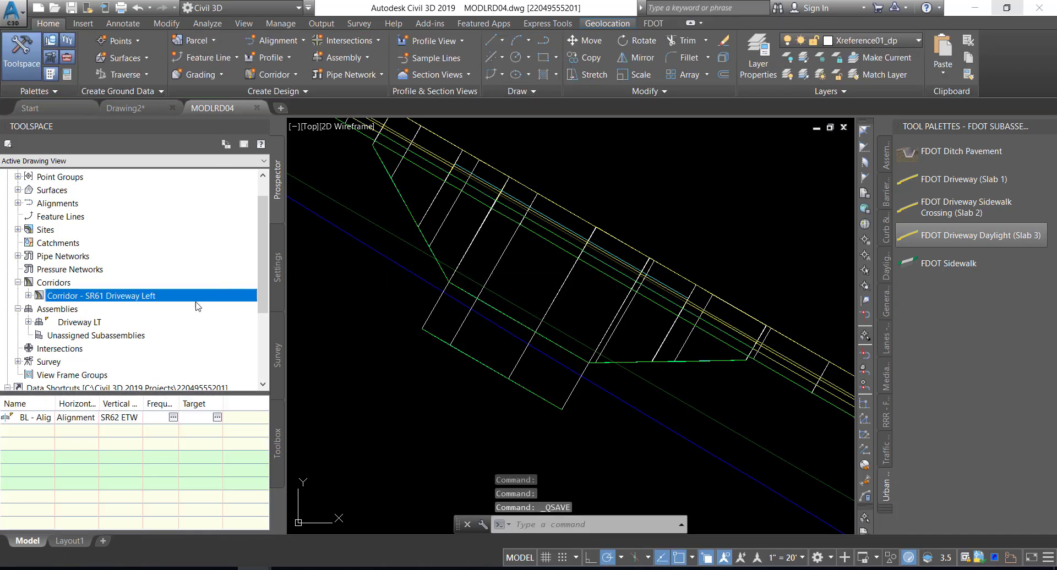
right_click(99, 298)
left_click(138, 329)
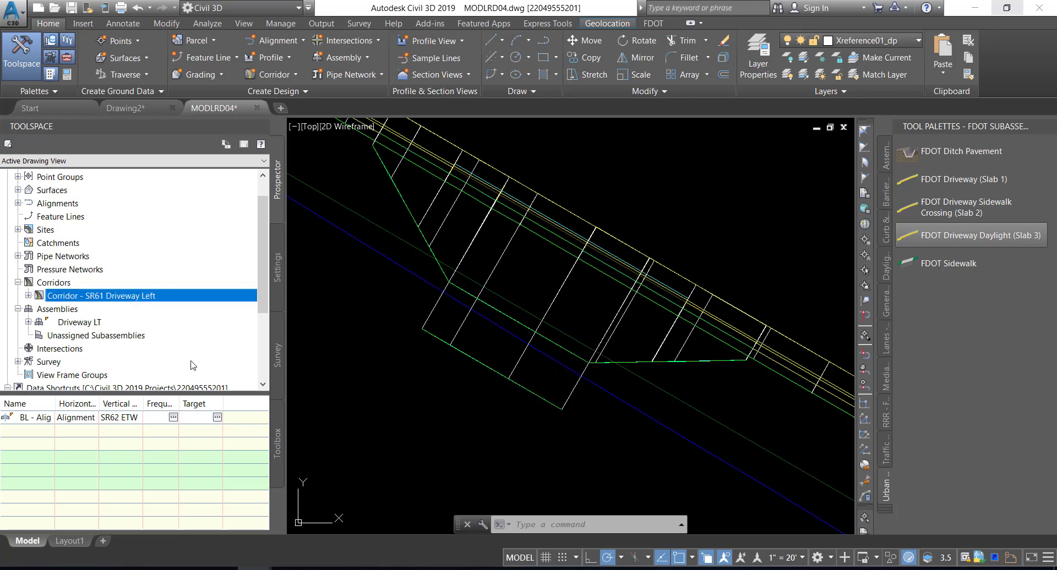
Set the Driveway Daylight Slab Slope of the FDOTDrivewaySlab3 subassembly in the Driveway LT assembly to 4%
left_click(64, 323)
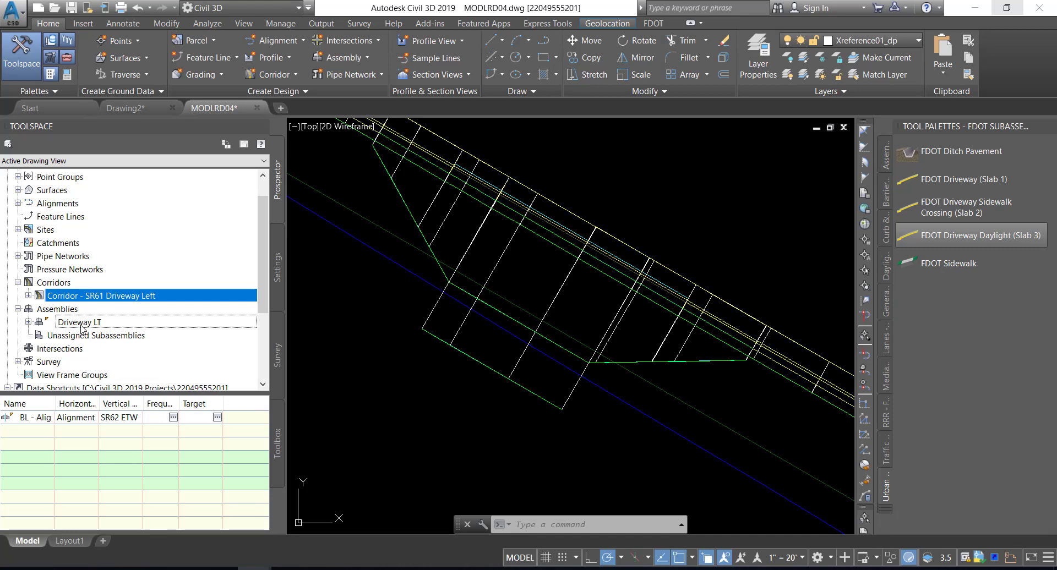
right_click(64, 323)
left_click(130, 387)
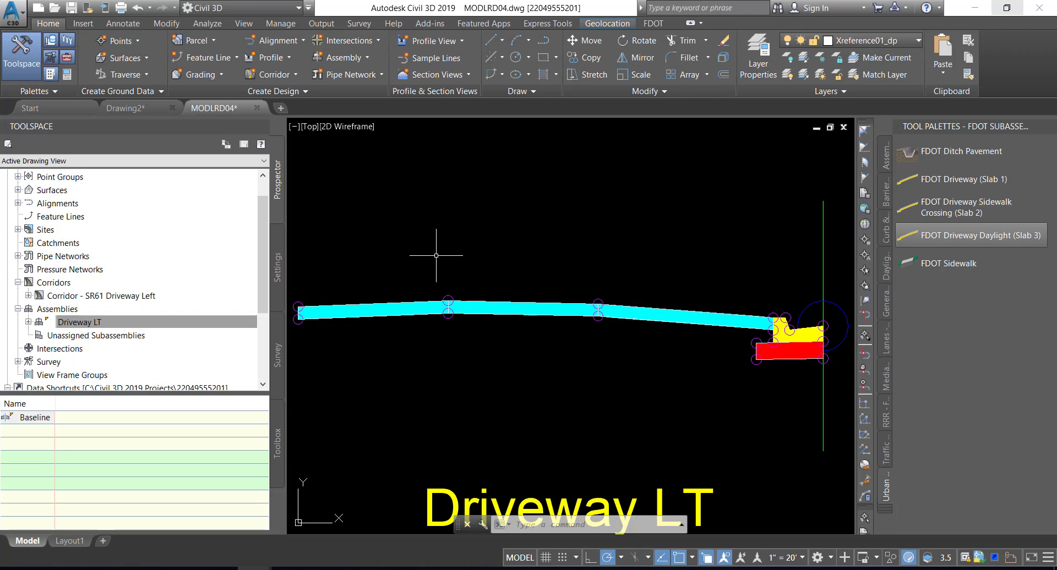
left_click(348, 298)
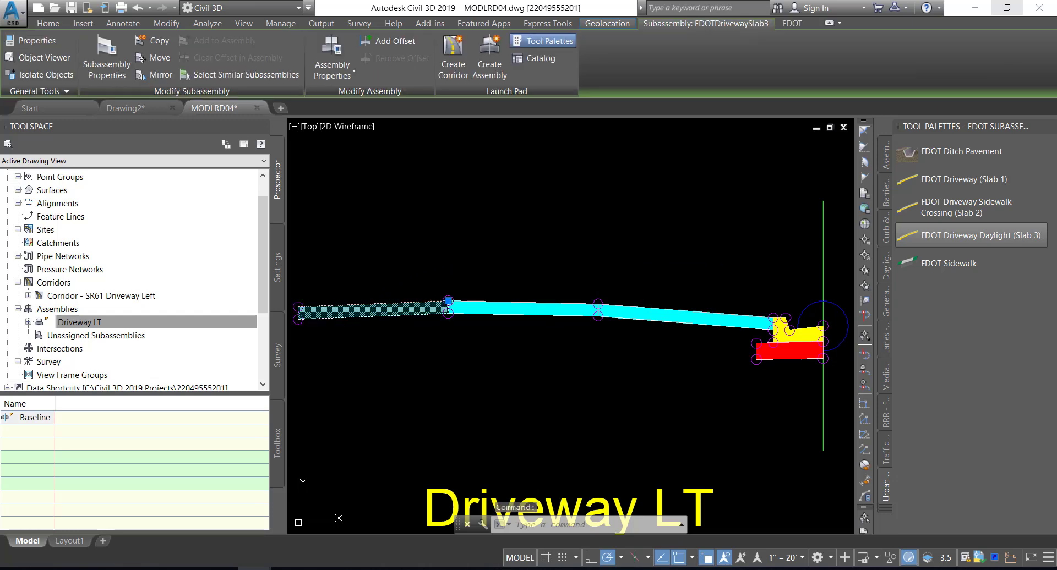
right_click(374, 255)
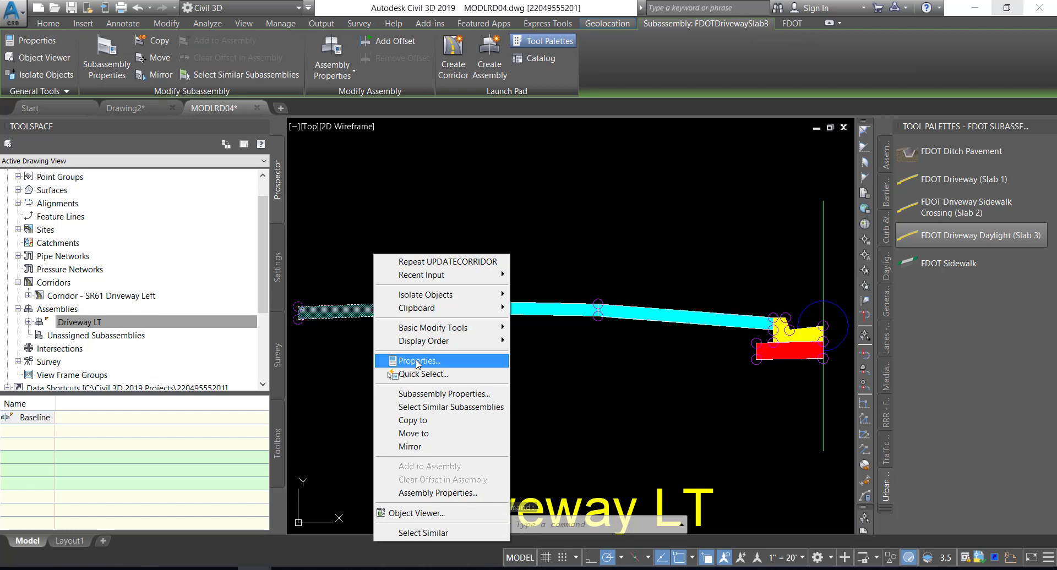
left_click(418, 362)
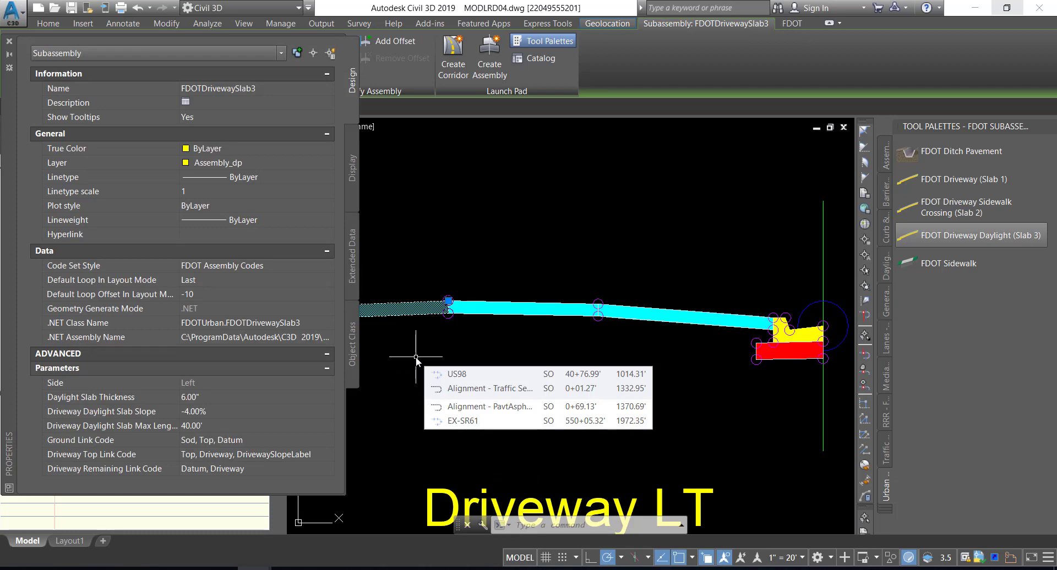
left_click(226, 411)
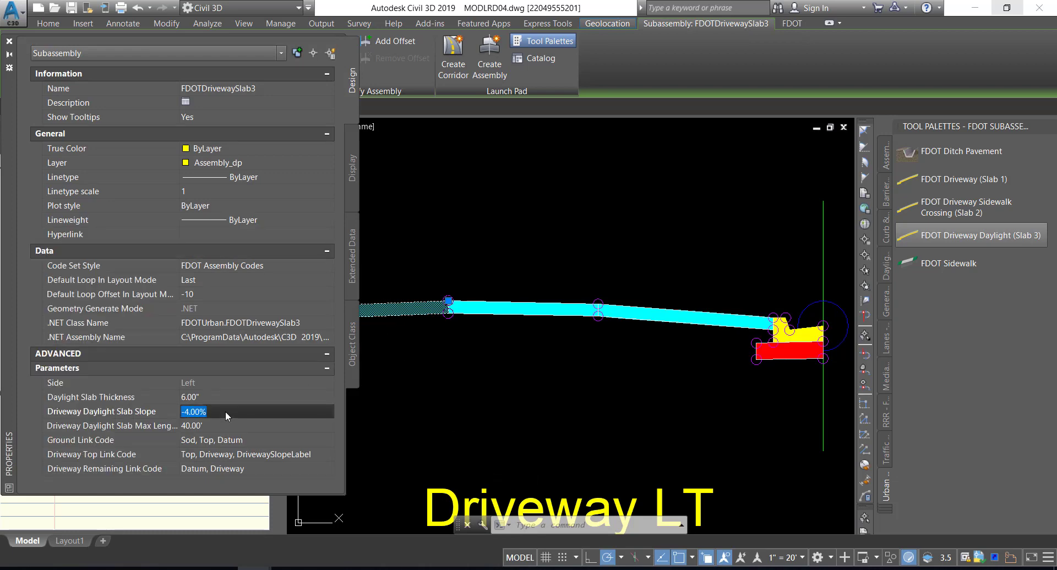
type("4")
key("Tab")
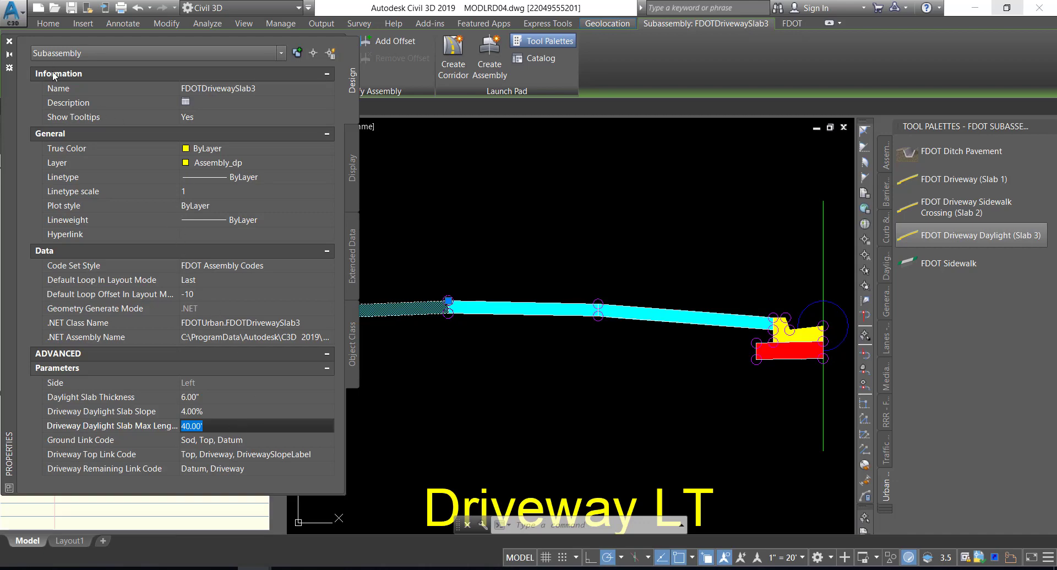
left_click(9, 41)
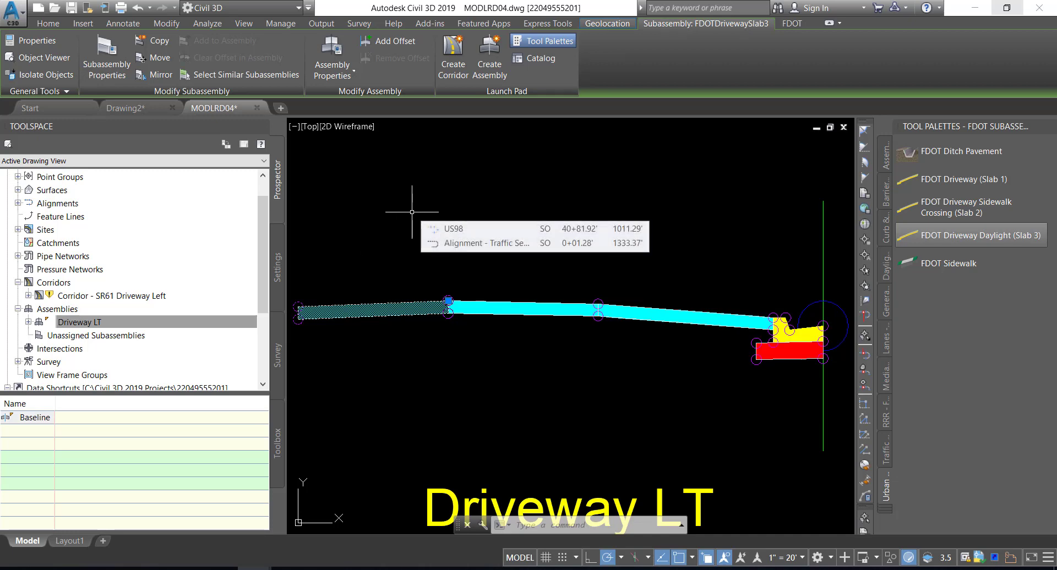
key("Escape")
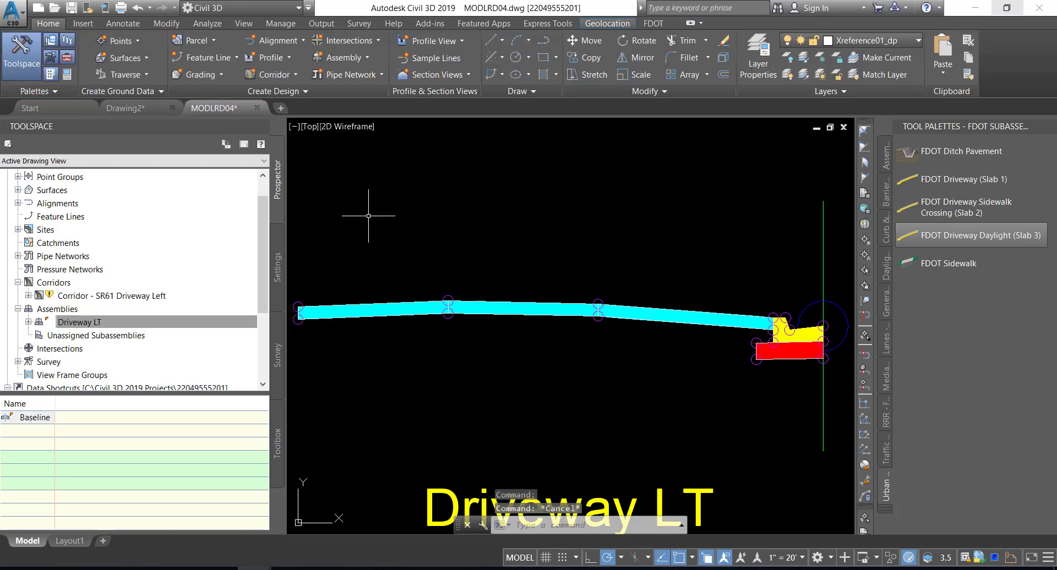
Rebuild Corridor - SR61 Driveway Left with the revised Slab 3 slope and save the drawing
left_click(118, 298)
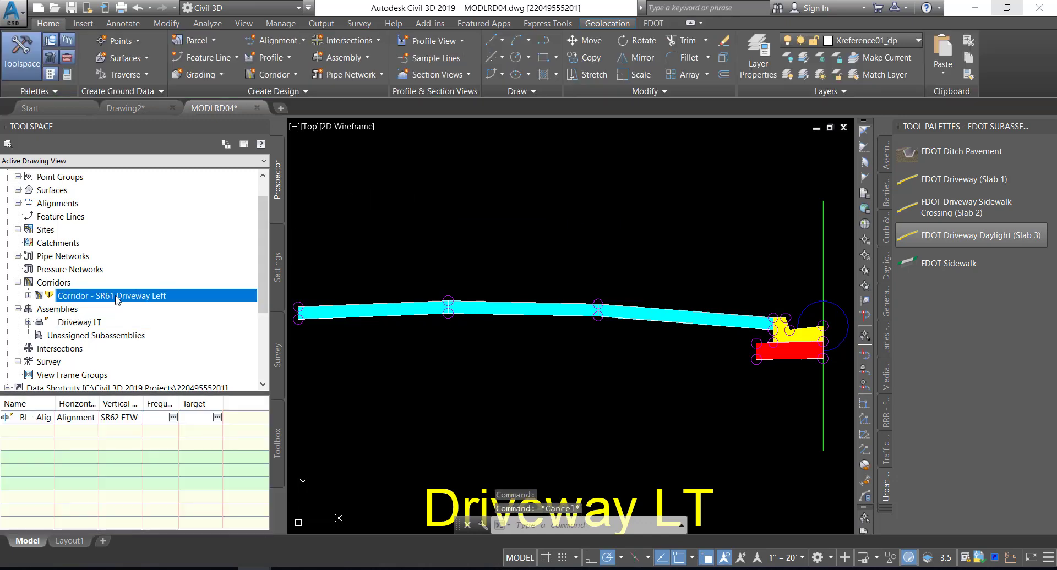
right_click(137, 296)
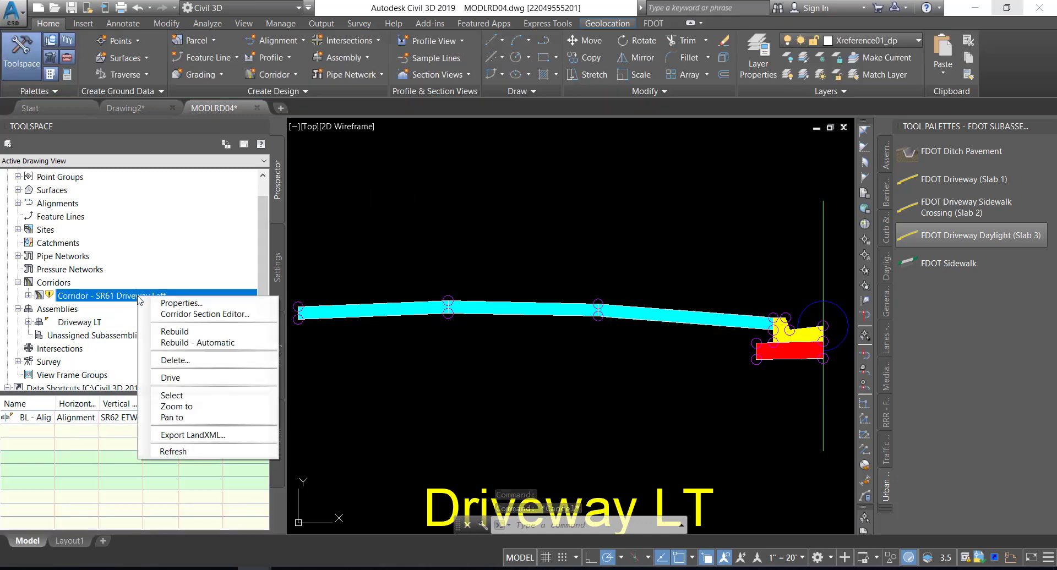
left_click(172, 333)
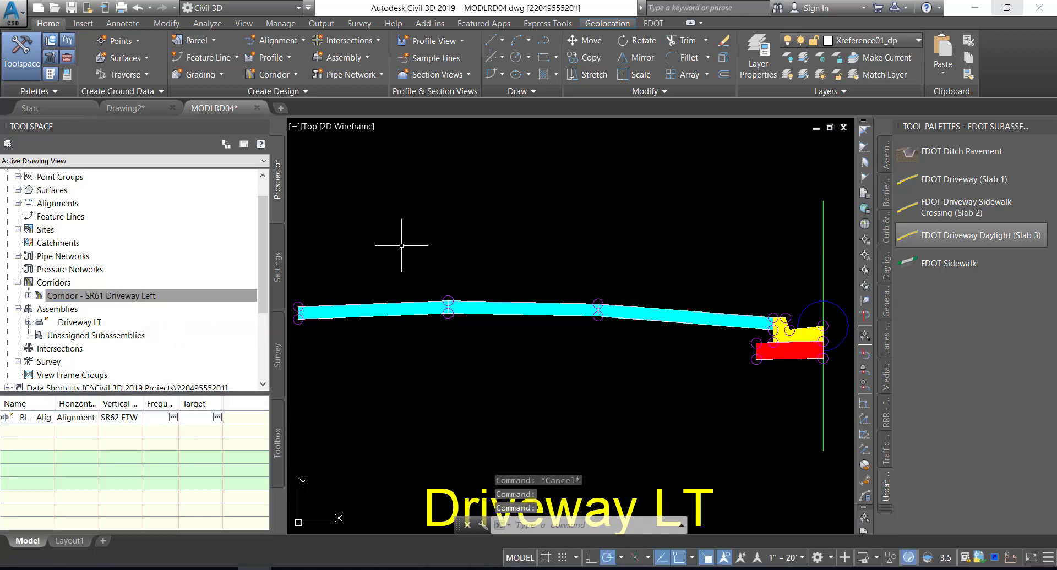
mouse_move(401, 246)
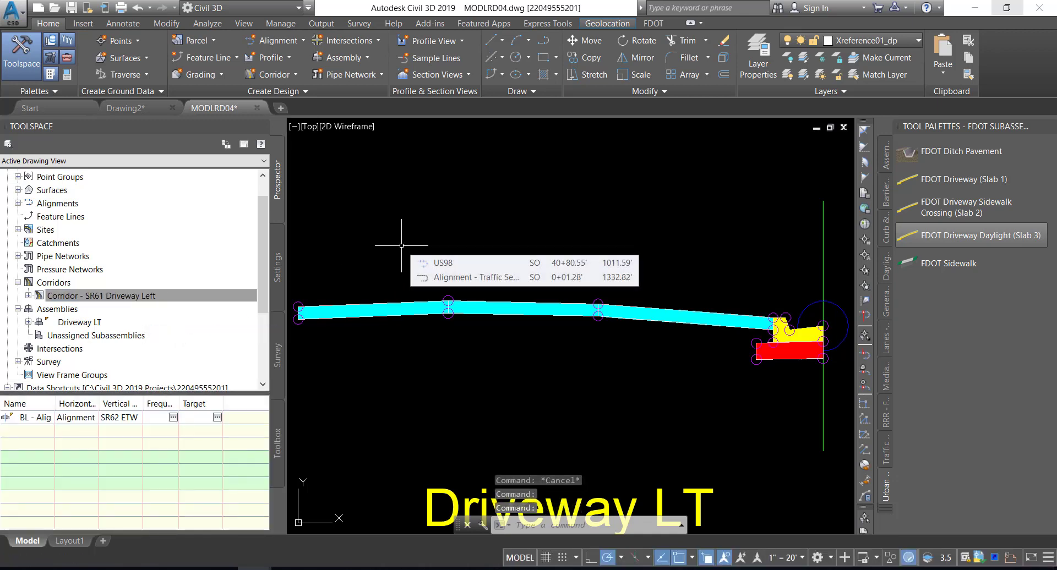
left_click(127, 297)
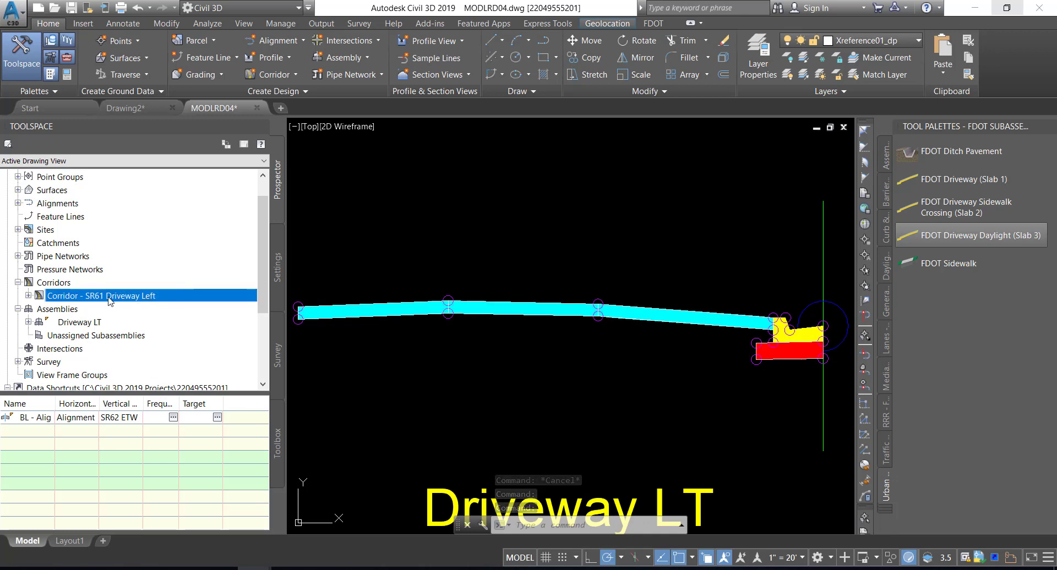
right_click(128, 300)
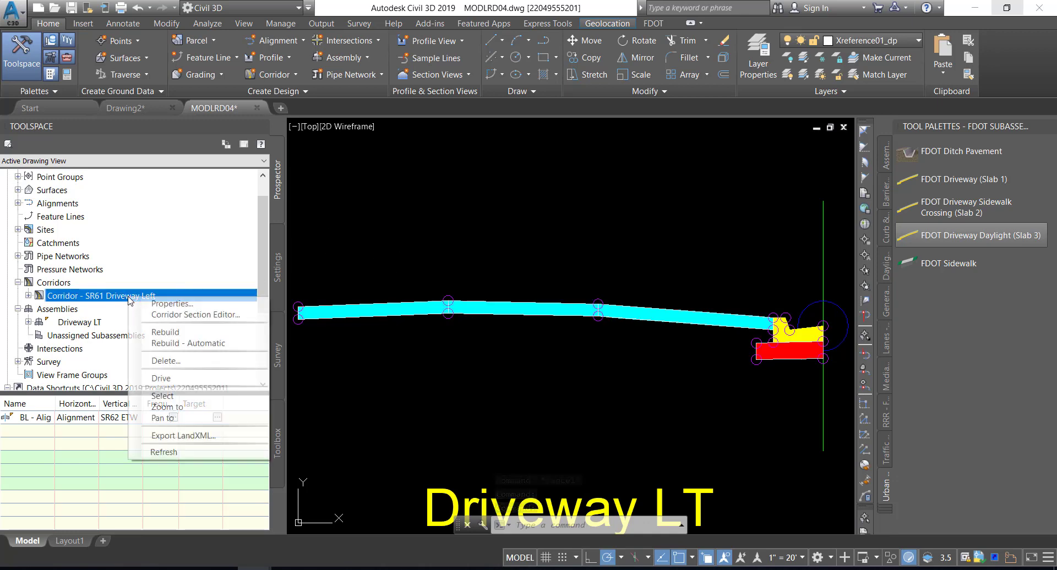
left_click(169, 408)
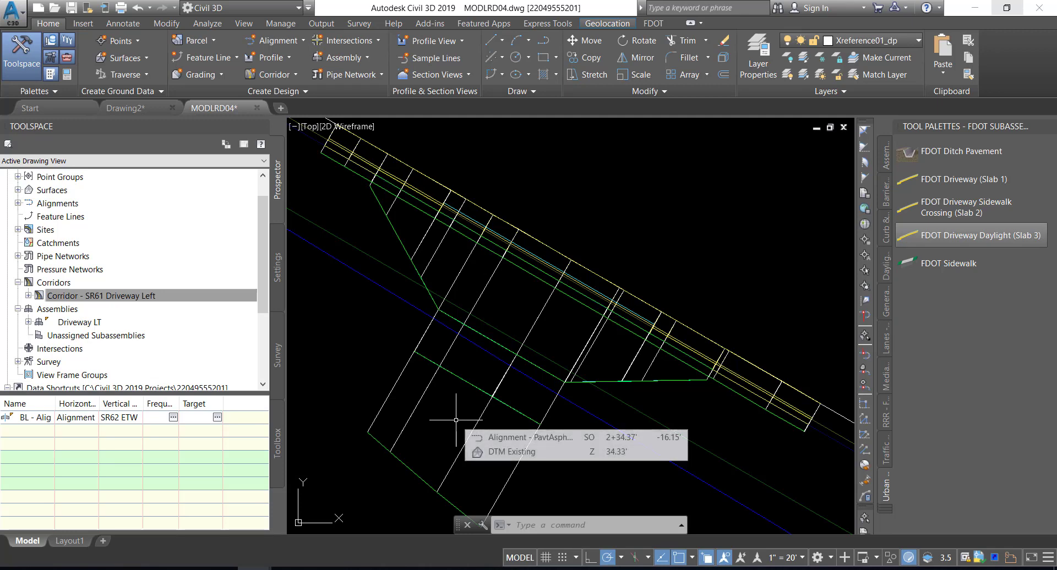
left_click(73, 10)
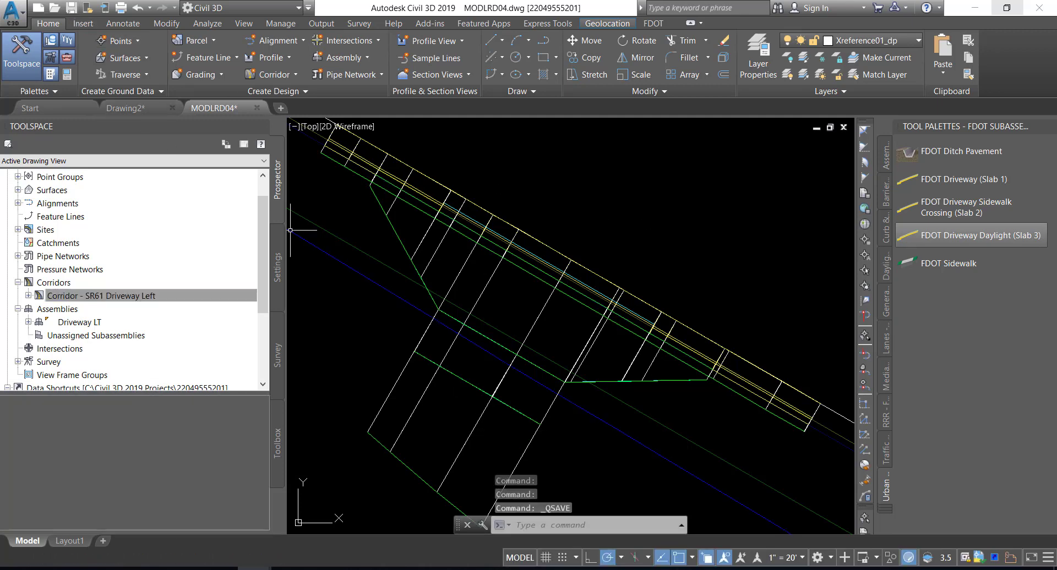
mouse_move(672, 222)
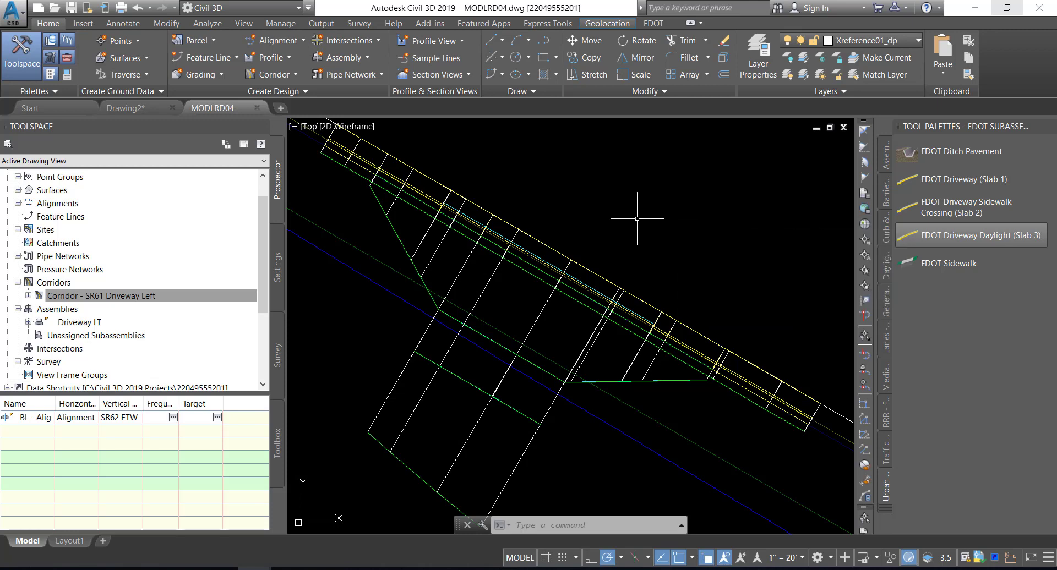
Create a new corridor surface in the properties of Corridor - SR61 Driveway Left
left_click(18, 282)
left_click(18, 282)
left_click(79, 297)
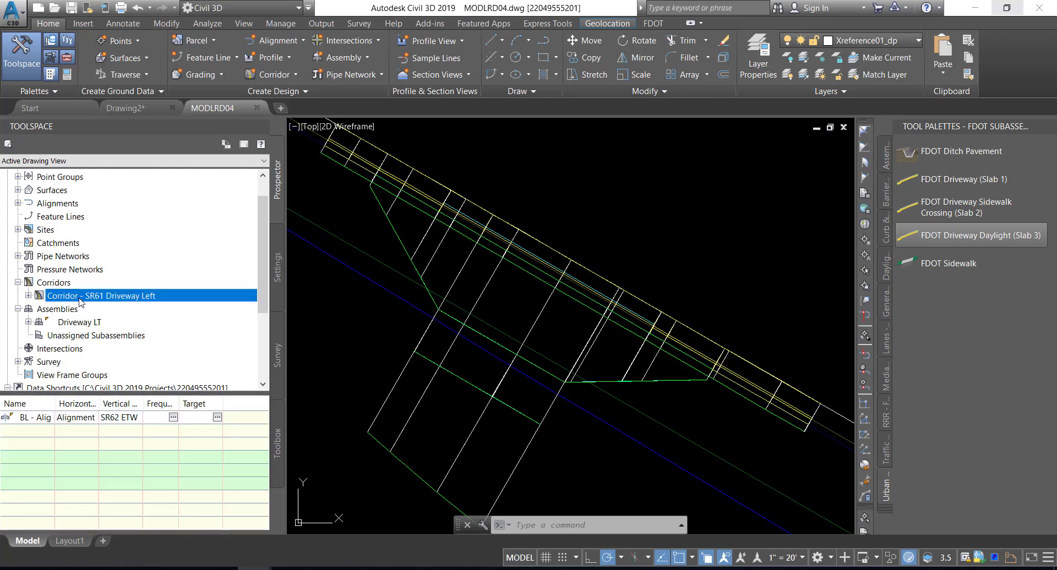
right_click(87, 298)
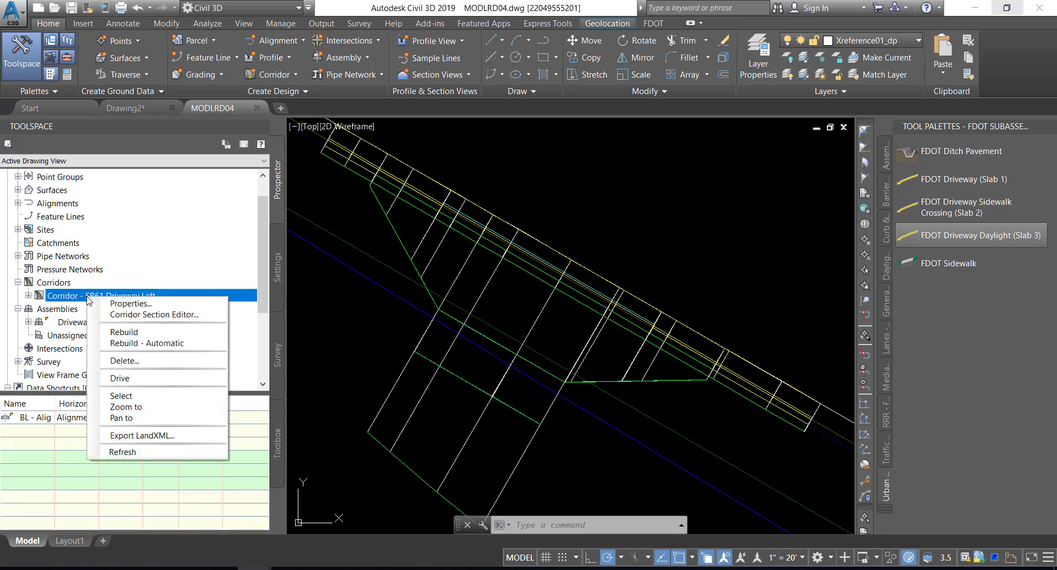
key("ctrl+s")
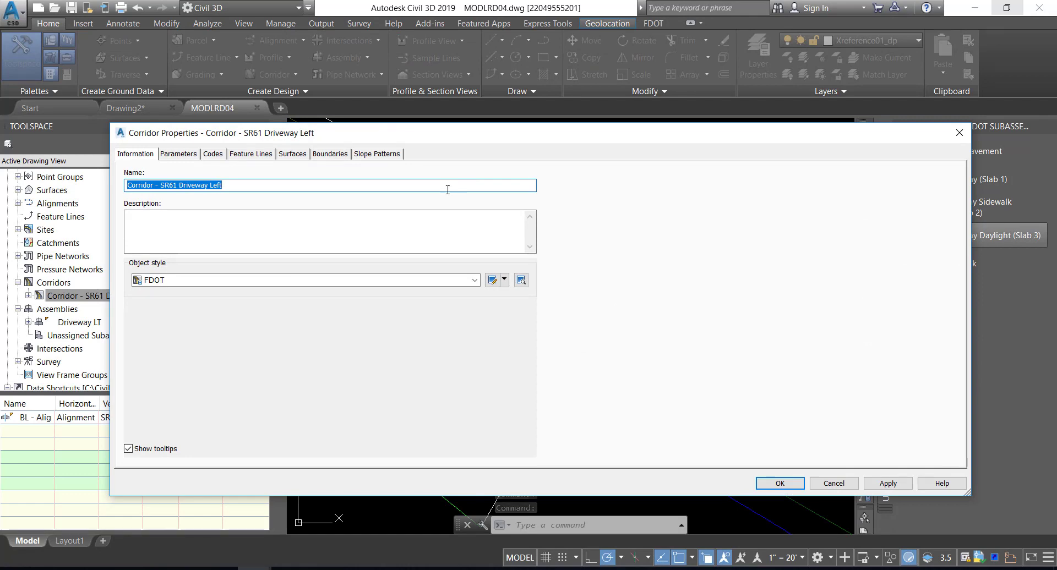
left_click(292, 154)
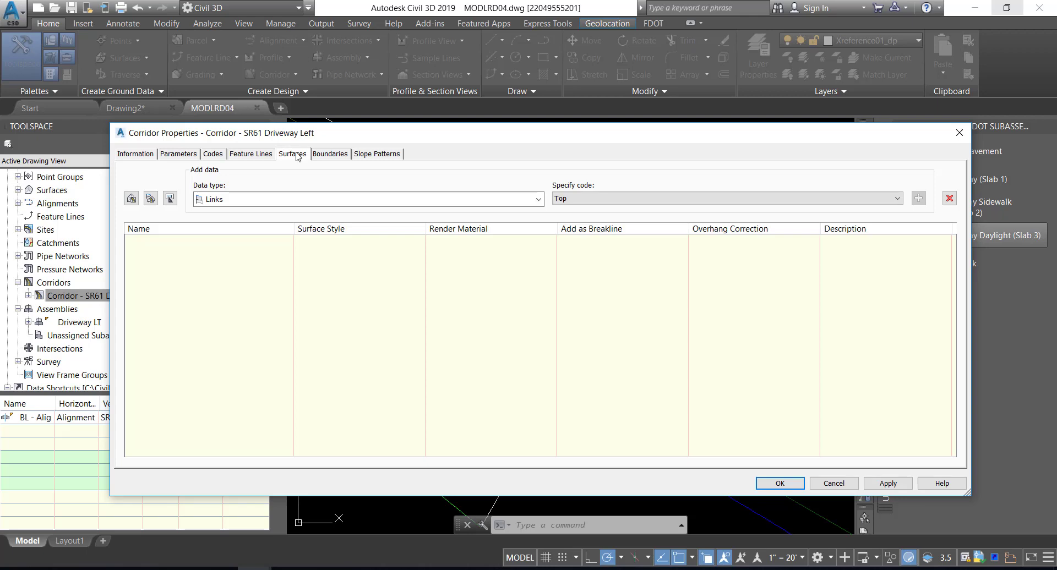
left_click(131, 198)
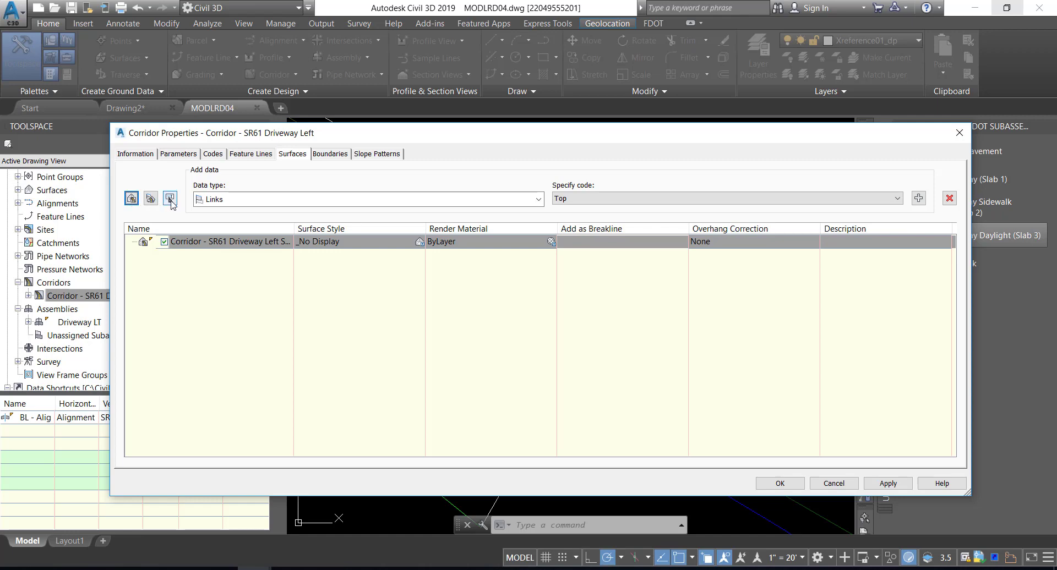
Rename the new corridor surface as Corridor - SR61 Driveway Left - Top, widening the name column to fit
left_click_drag(294, 229, 356, 231)
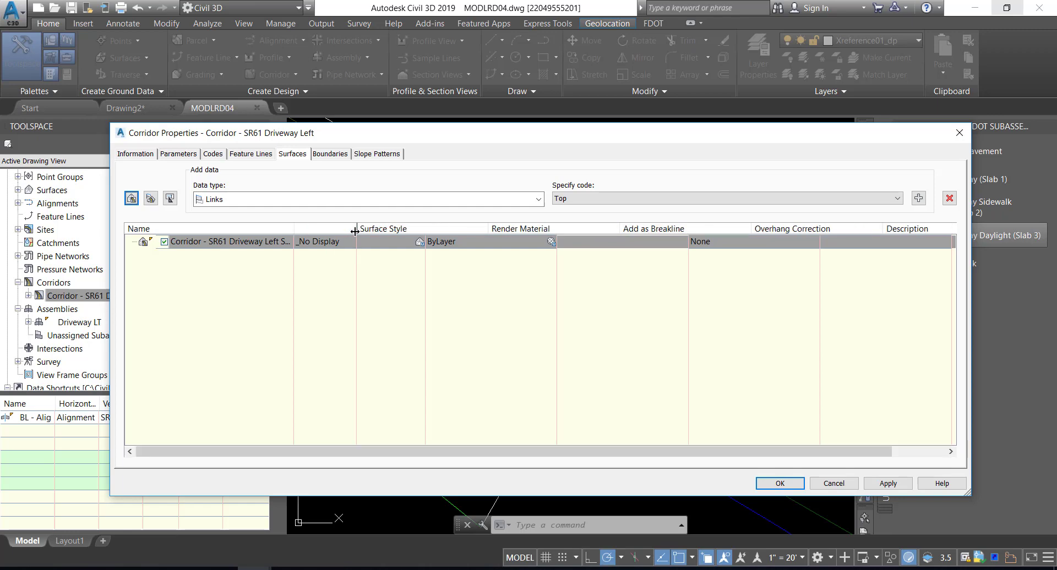
left_click(314, 244)
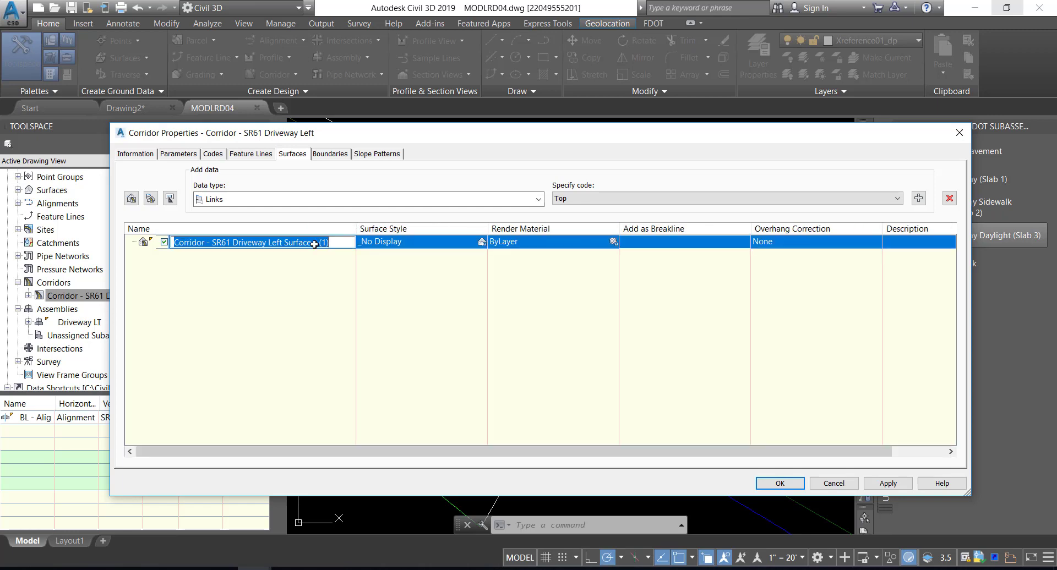
type("Corridor")
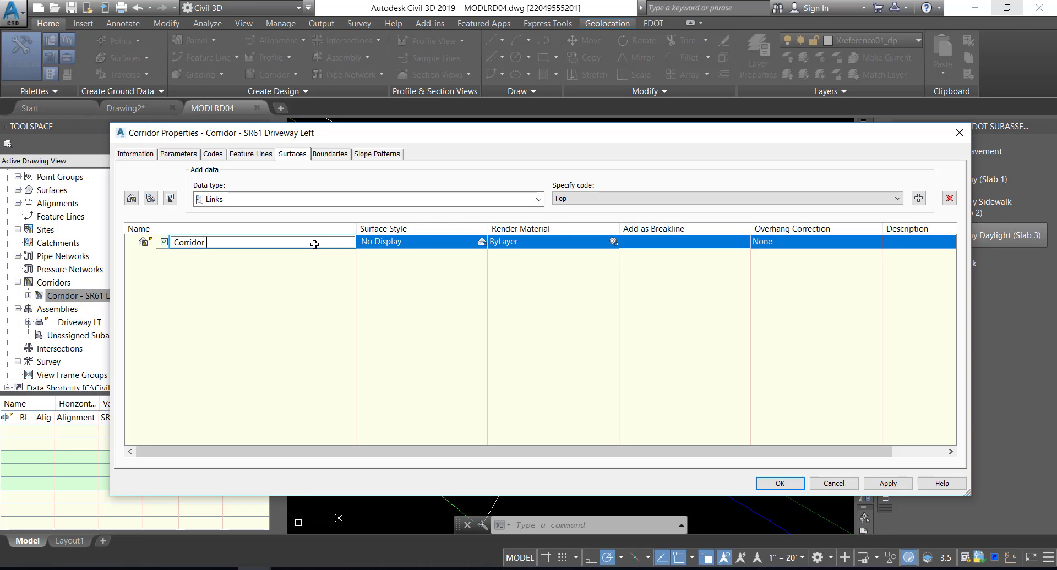
type(" - SR61 Driveway Left - Top")
Add Links data with the Top code to the driveway's corridor surface
left_click(330, 198)
left_click(253, 223)
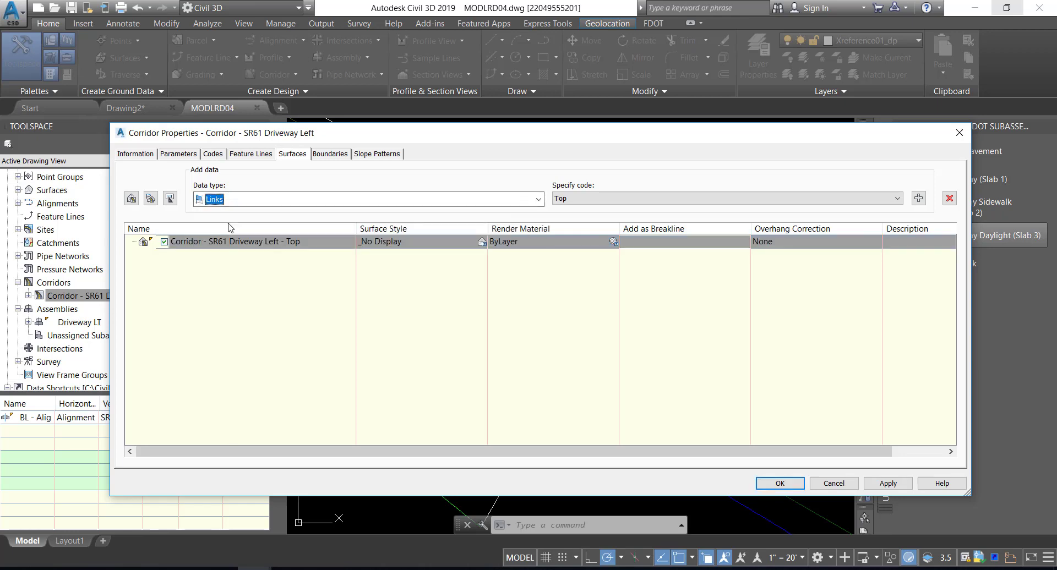
left_click(598, 199)
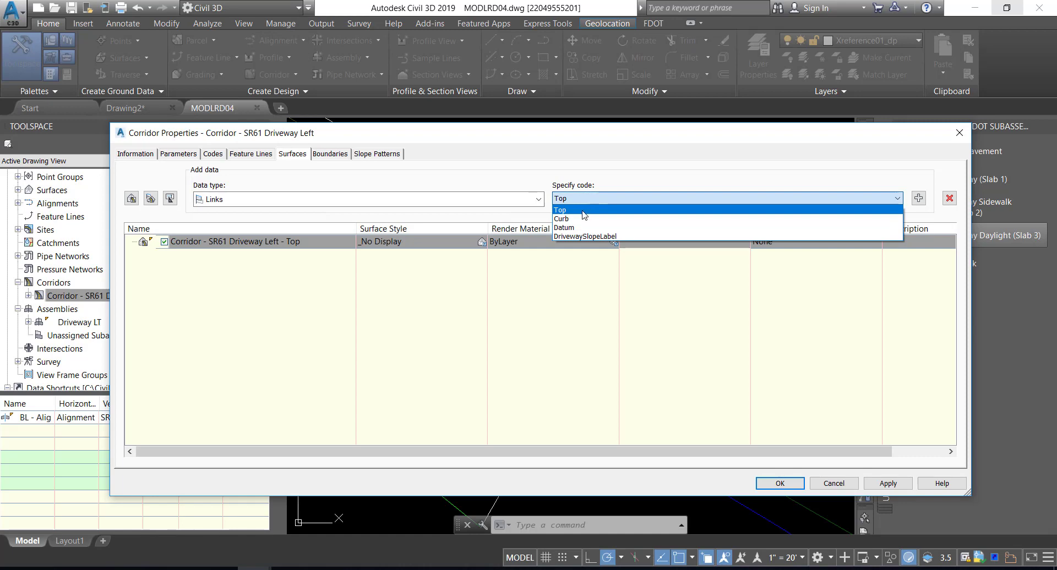
left_click(583, 211)
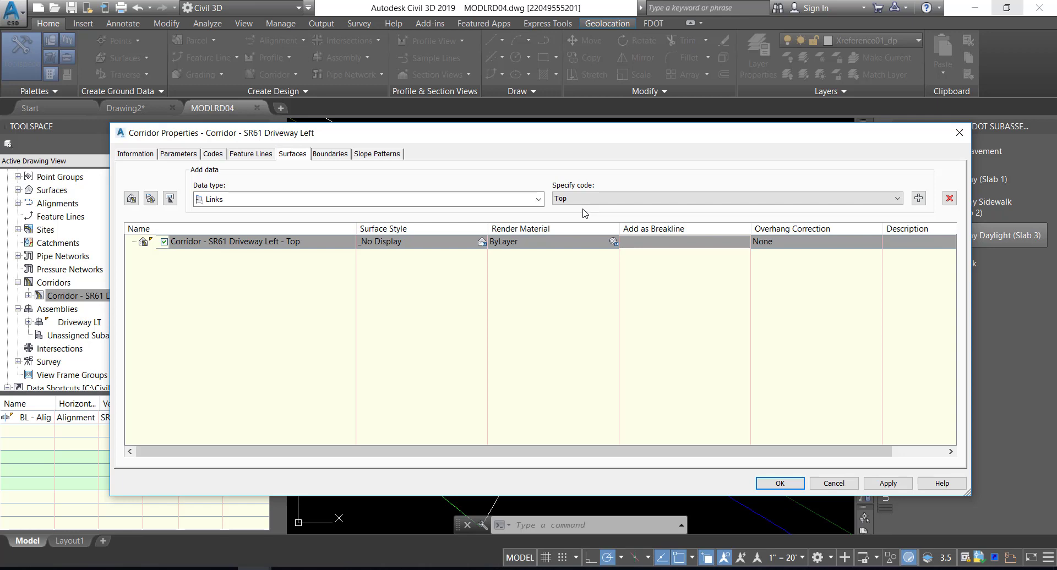
left_click(919, 199)
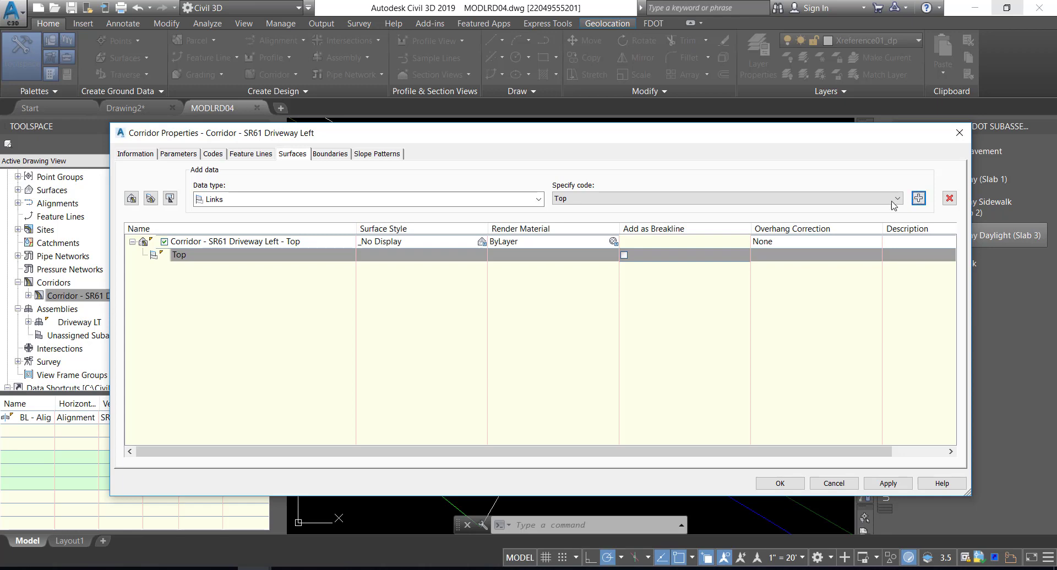
Set the style of the driveway's Top surface to Triangles 1-1 Proposed [Blue]
double_click(441, 242)
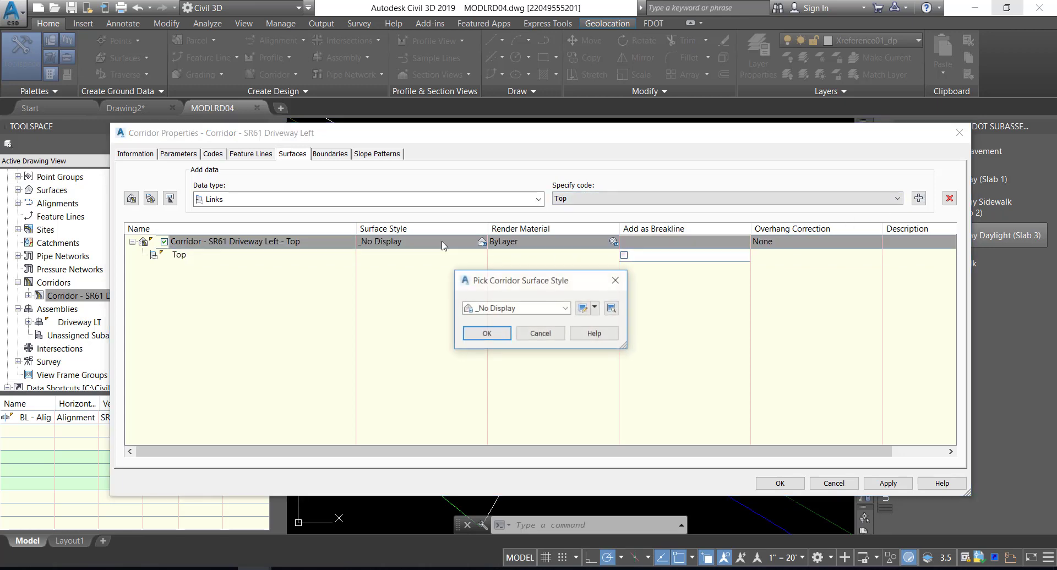
left_click(526, 309)
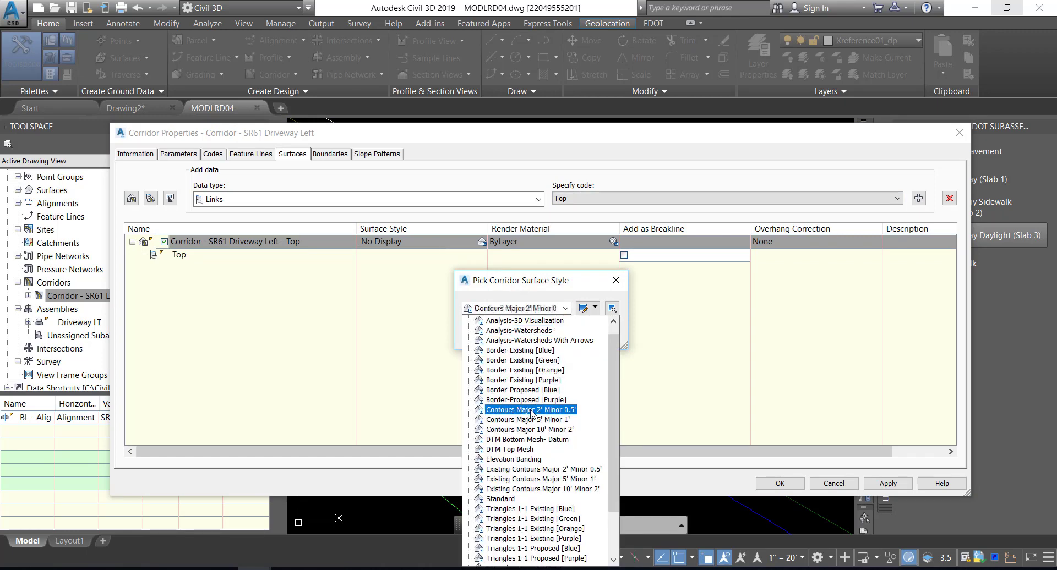
scroll(534, 390, "down", 2)
left_click(545, 490)
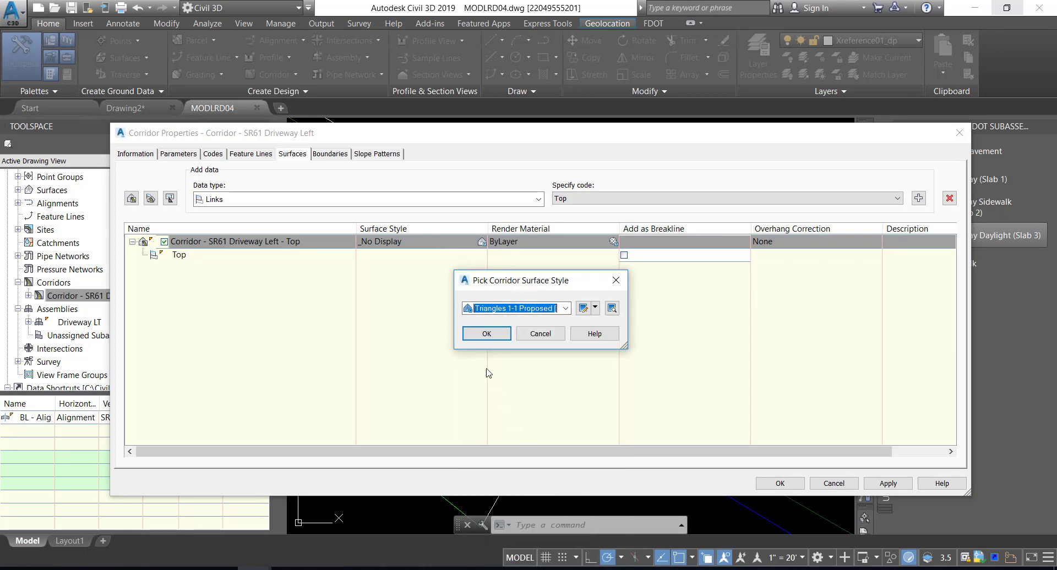
left_click(486, 334)
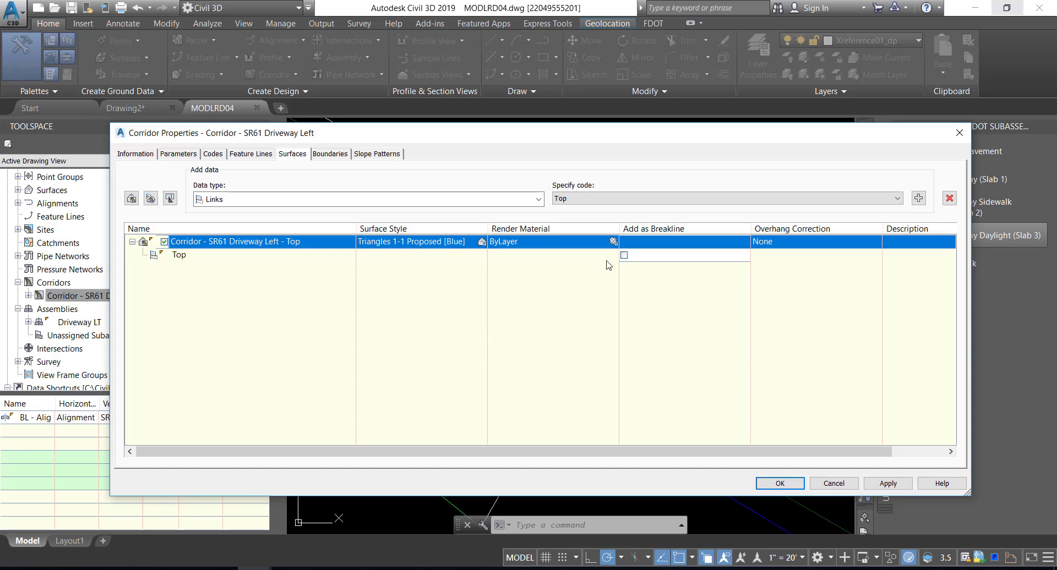
Add the Top links as breaklines and set the surface's overhang correction to Top Links
left_click(624, 254)
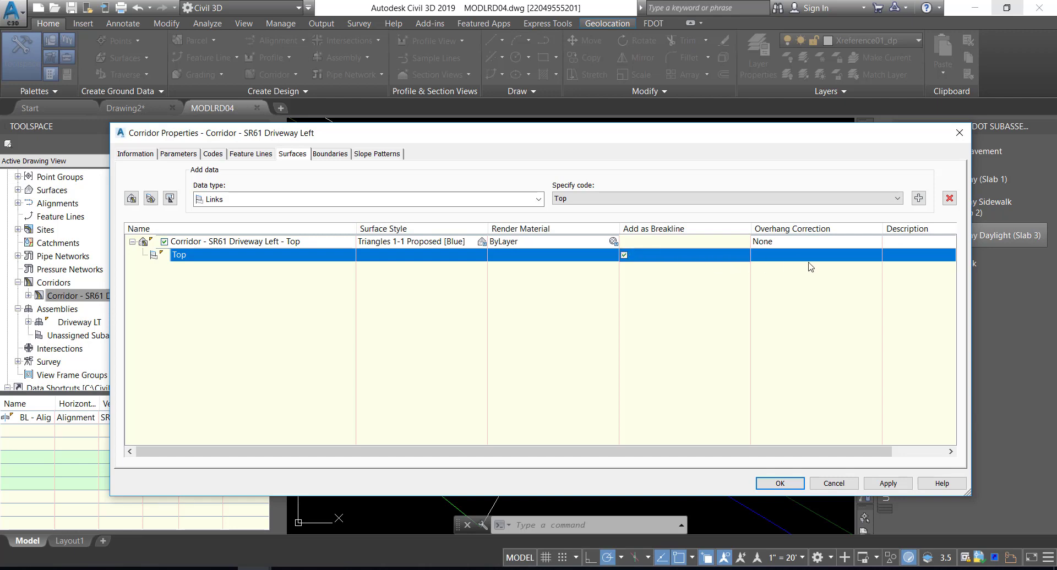
left_click(802, 242)
left_click(786, 262)
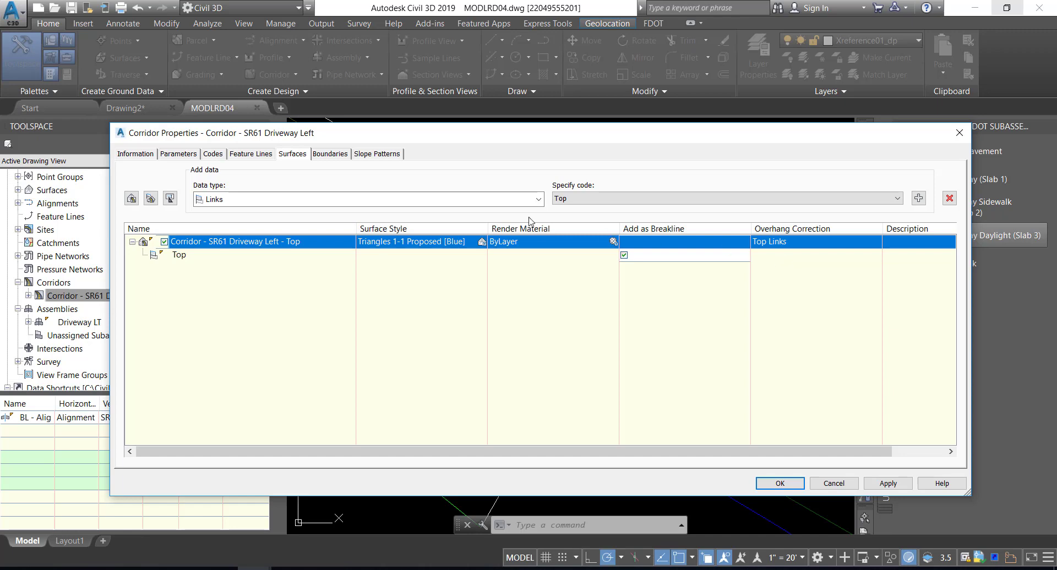
Add the corridor extents as the outer boundary of the Corridor - SR61 Driveway Left - Top surface
left_click(330, 154)
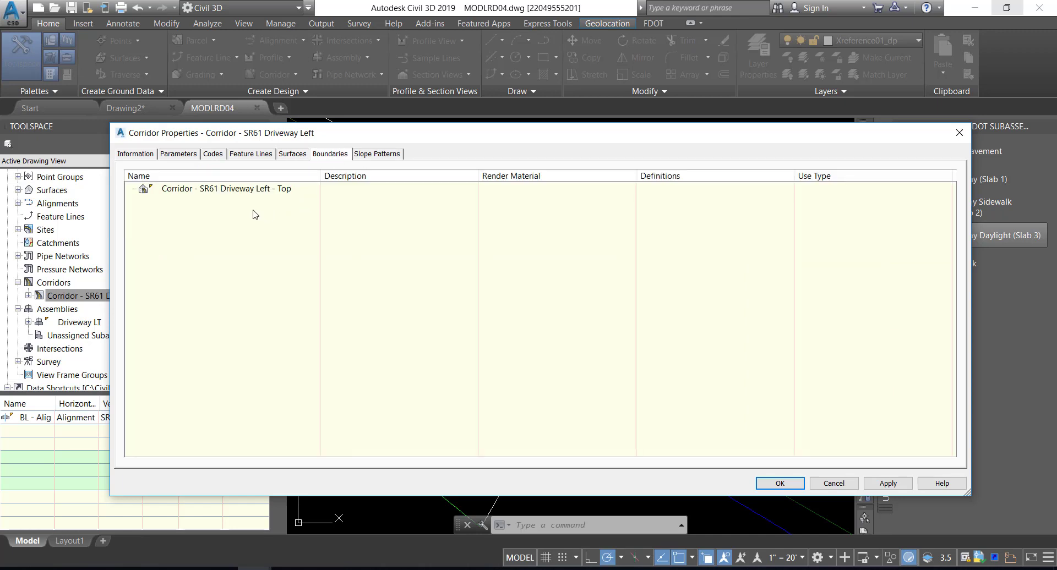
left_click(239, 196)
right_click(240, 197)
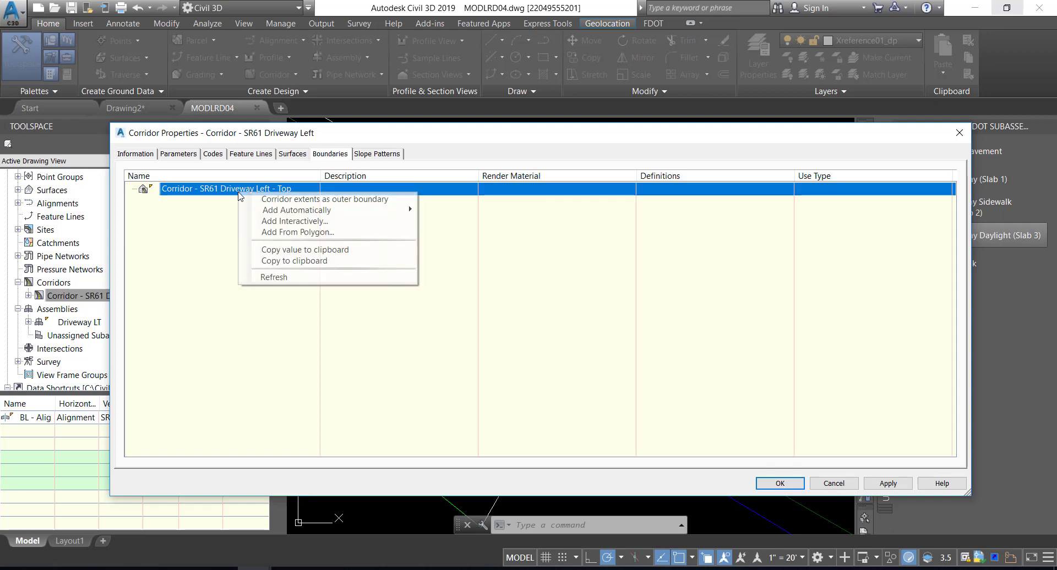
left_click(284, 201)
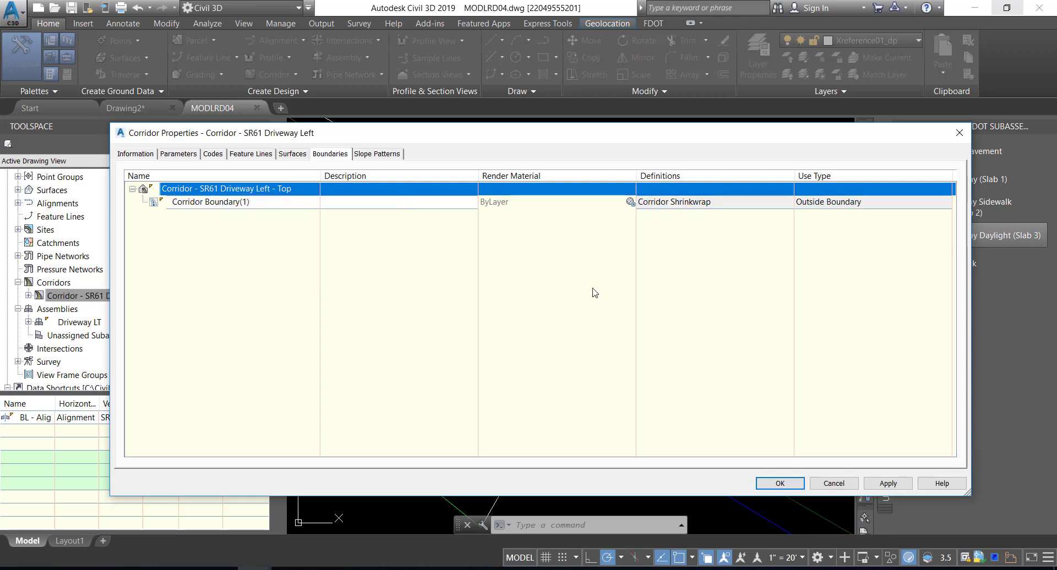
Rename the surface's corridor boundary as Outer Boundary
left_click(268, 202)
left_click(268, 202)
key("BackSpace")
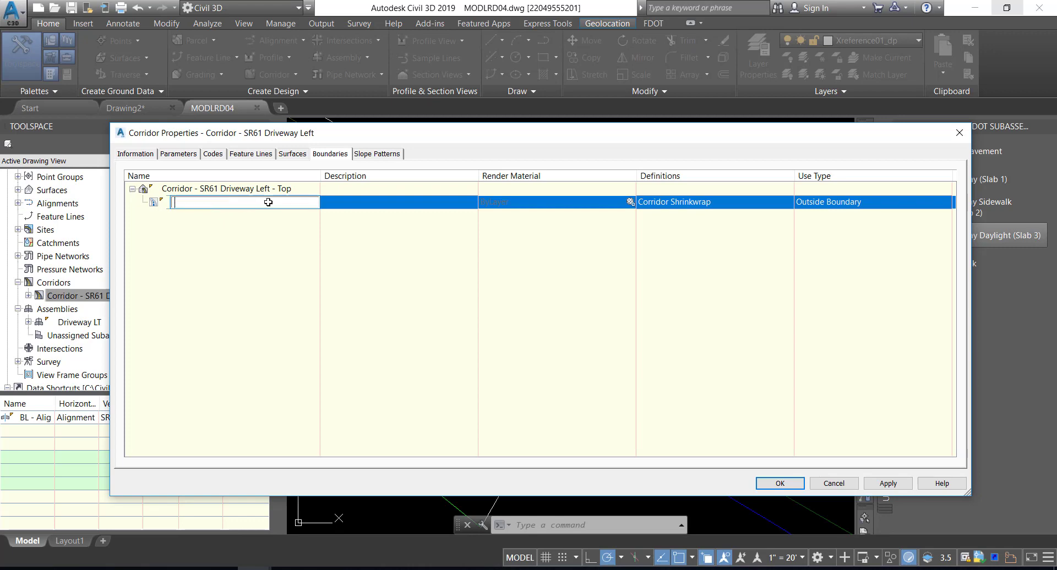
type("Outer Boundary")
Apply the corridor property changes by rebuilding the corridor, and save the drawing
left_click(781, 484)
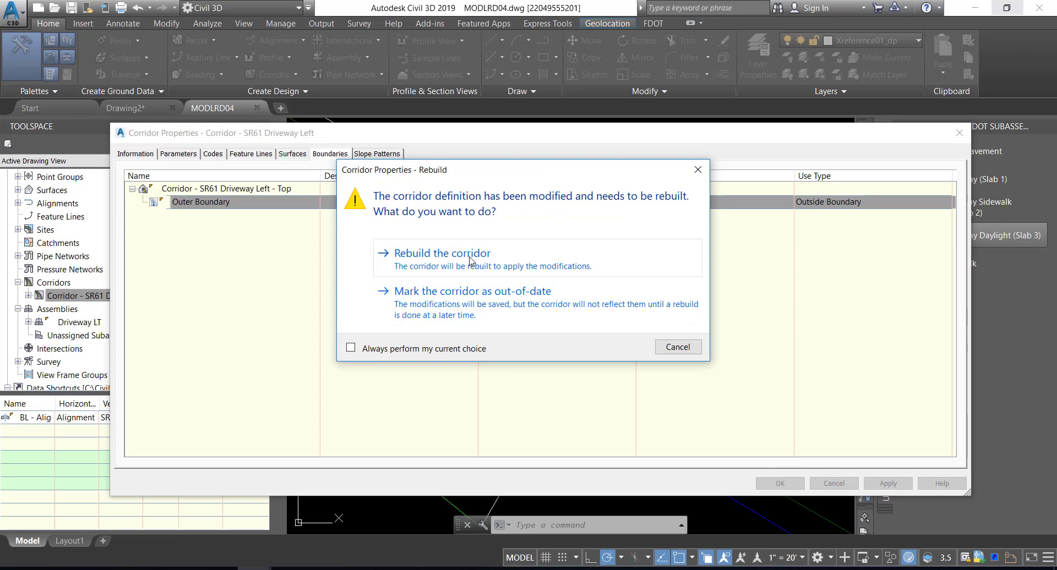
left_click(470, 260)
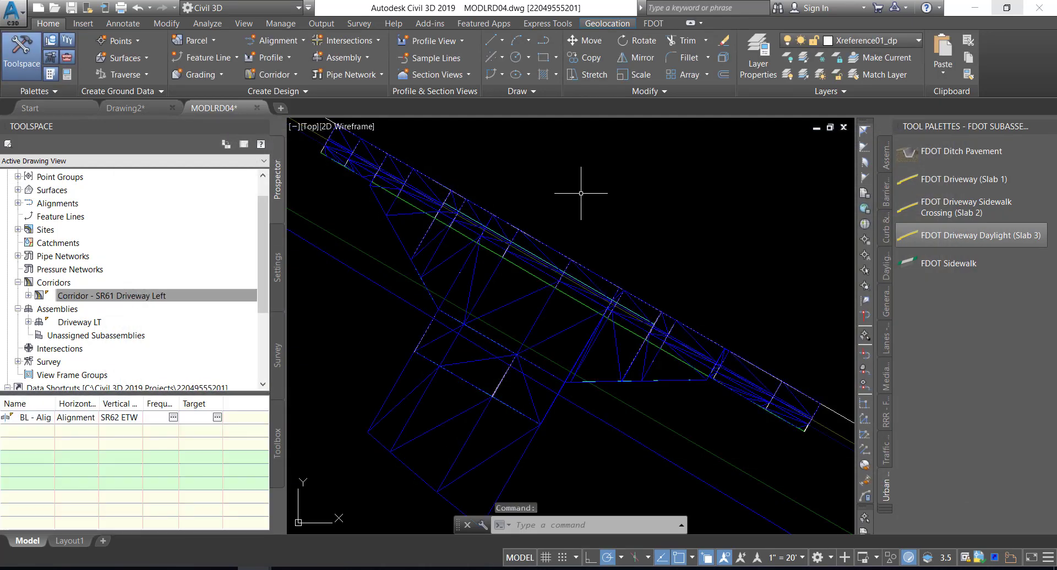
mouse_move(581, 194)
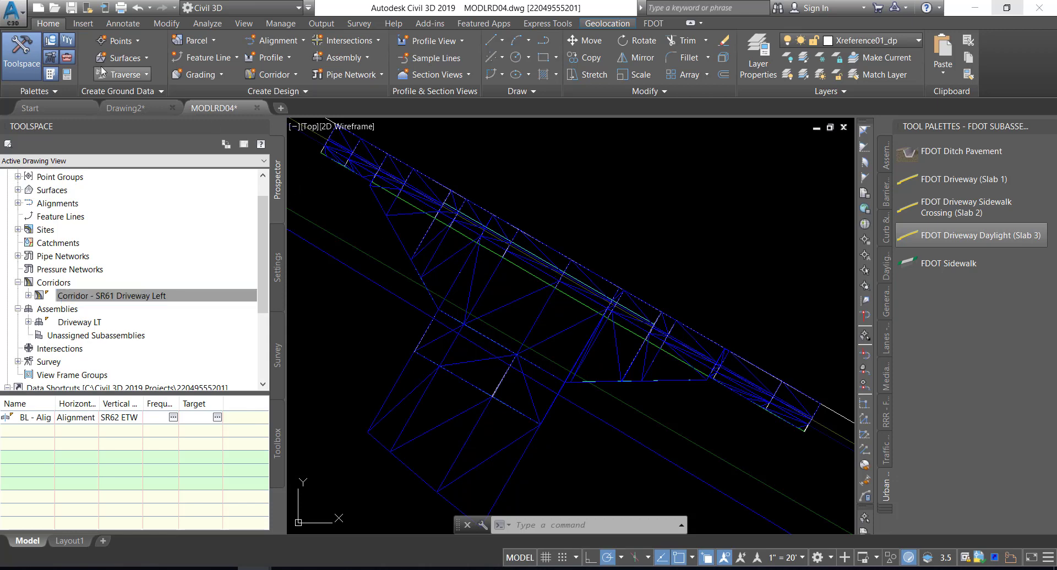
left_click(71, 9)
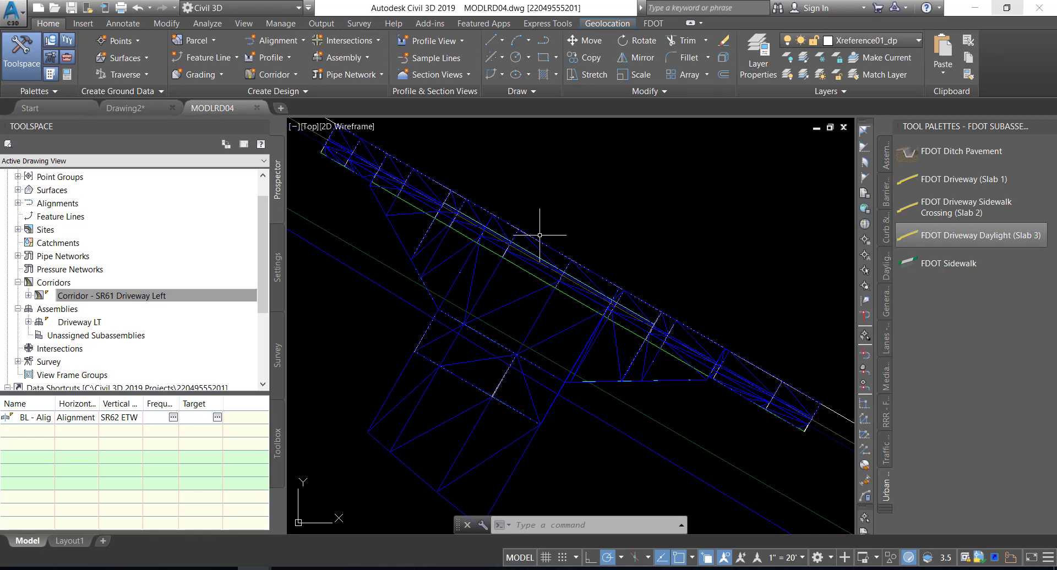
Examine the driveway's Top TIN surface in the Object Viewer using the Shades of Gray style and SE Isometric view
left_click(490, 277)
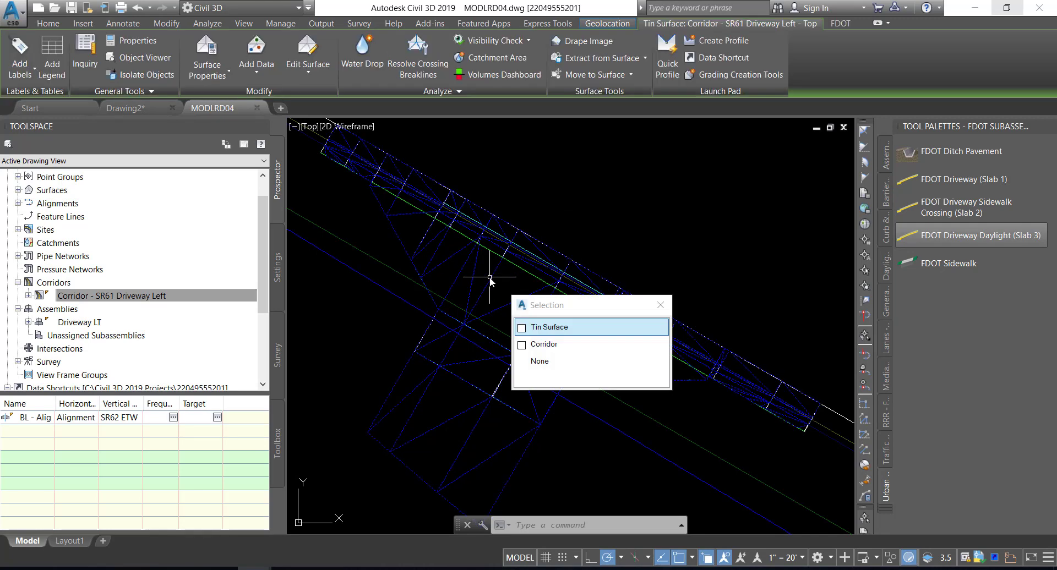
left_click(564, 328)
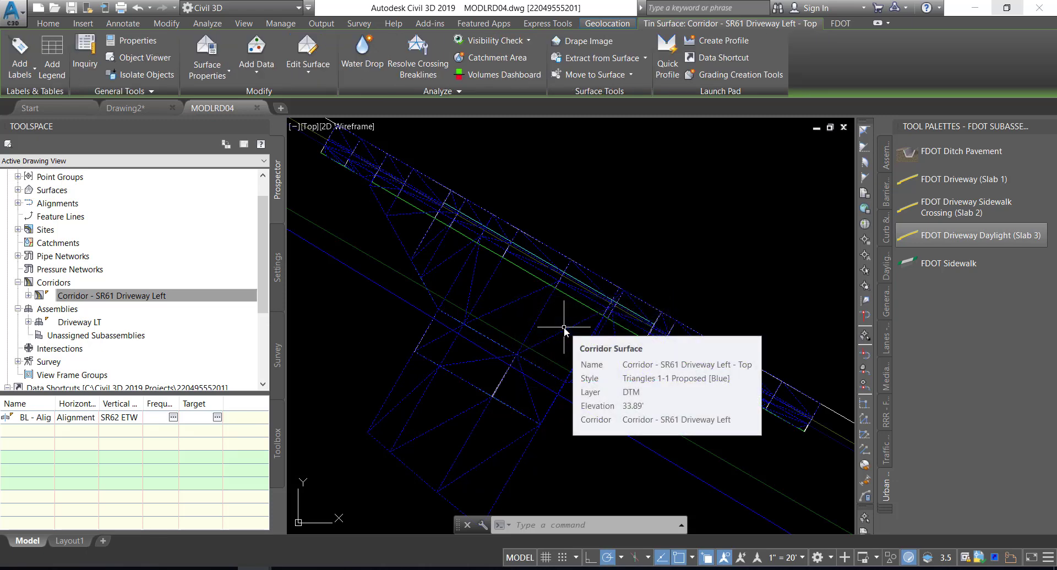
right_click(568, 215)
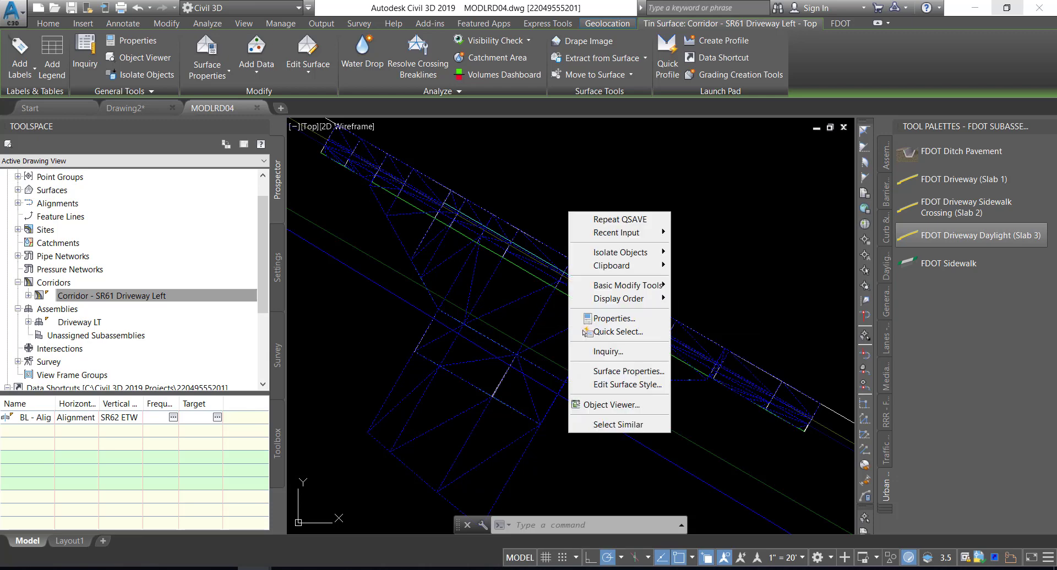
left_click(597, 408)
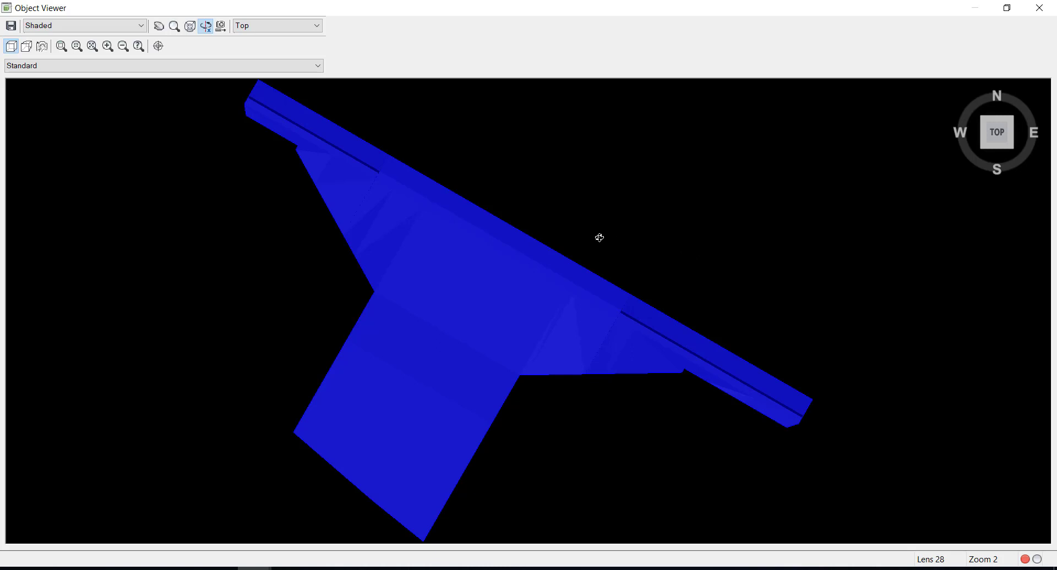
left_click(108, 27)
left_click(89, 81)
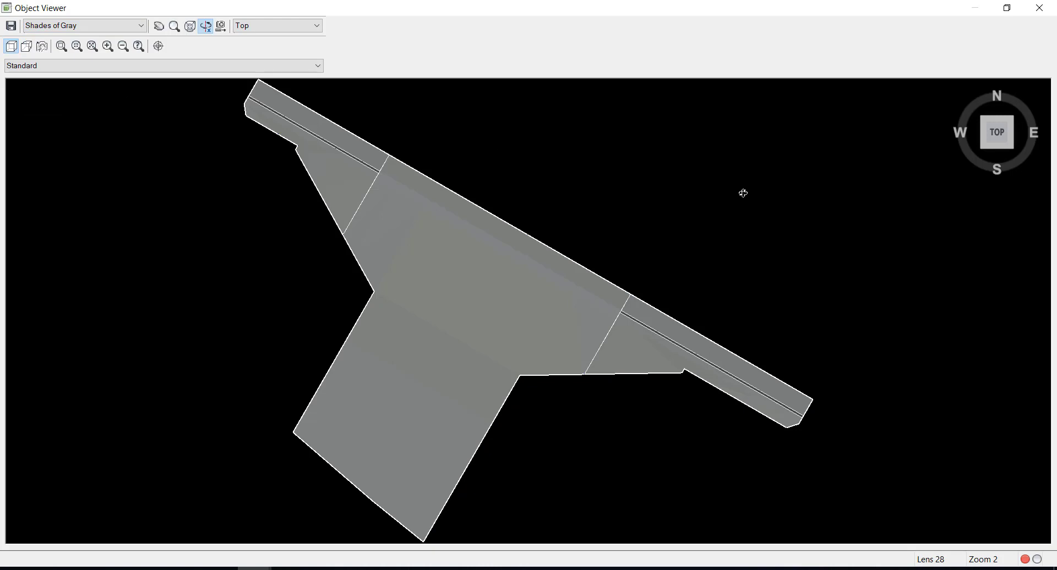
left_click(290, 28)
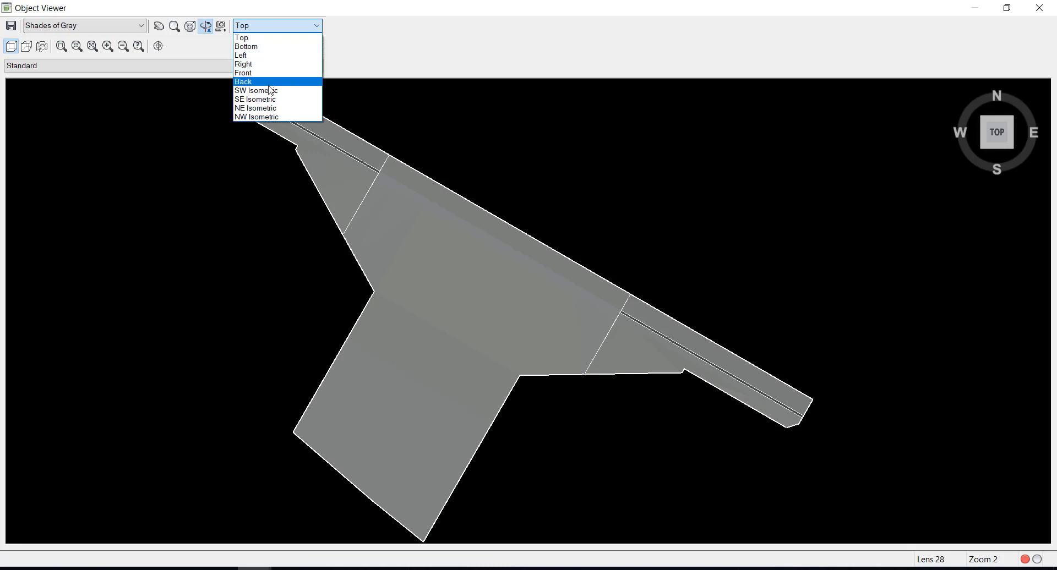
left_click(264, 100)
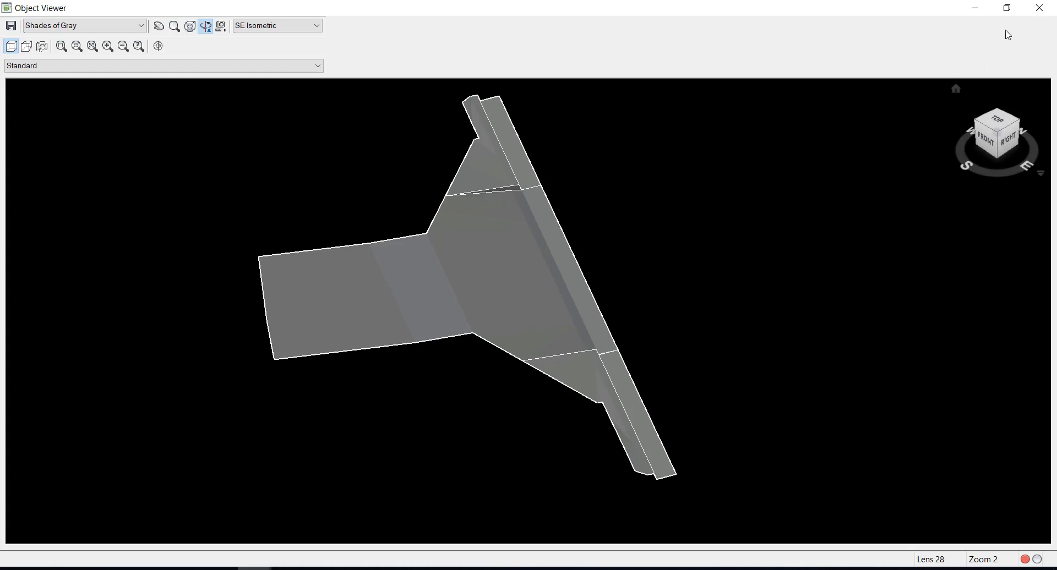
left_click(1040, 8)
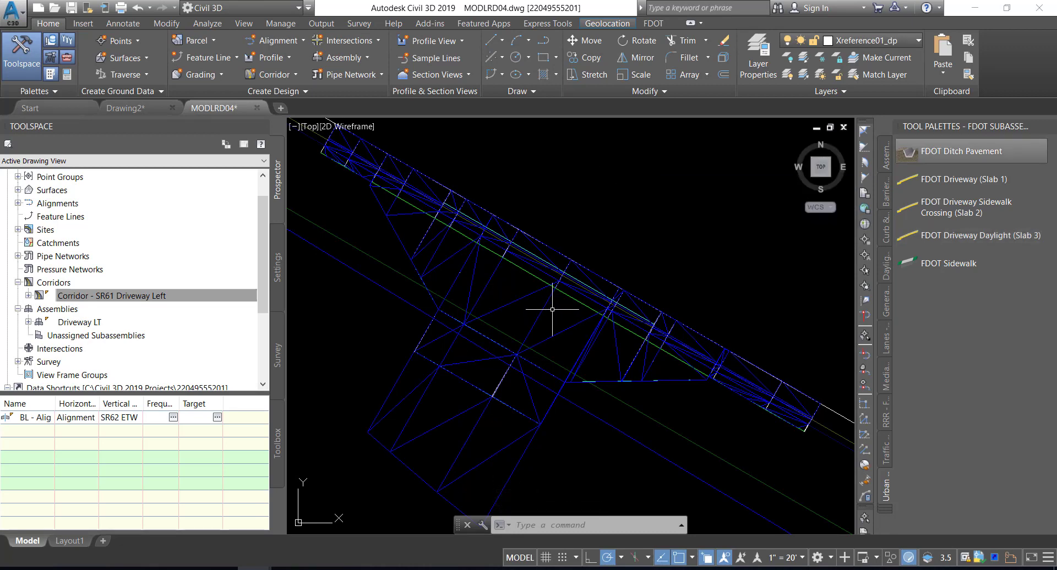
Inspect the Corridor - SR61 Driveway Left - Top surface in the Object Viewer, orbiting from the top view to a tilted front view
left_click(514, 287)
right_click(515, 298)
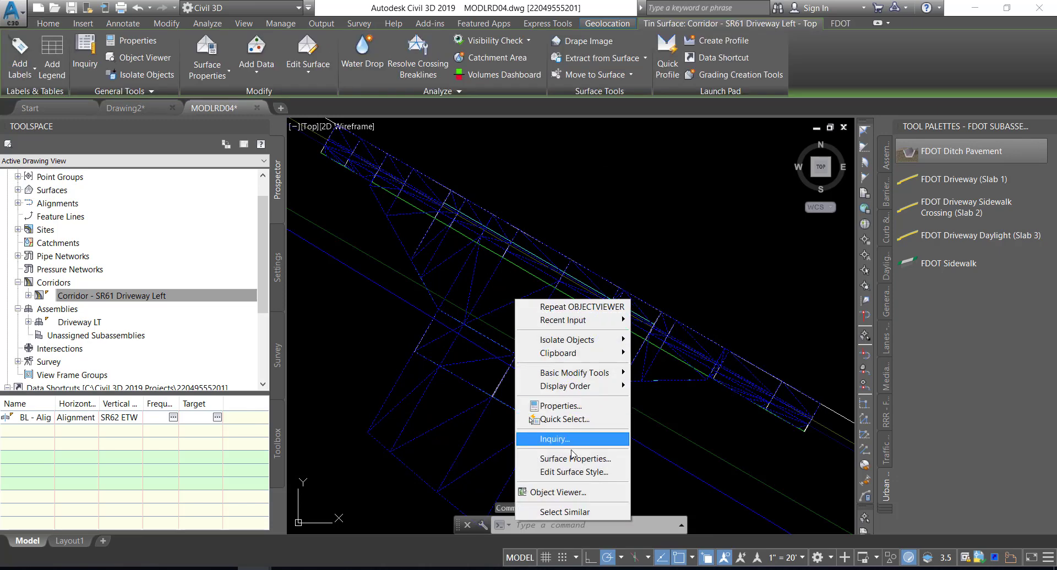
left_click(566, 492)
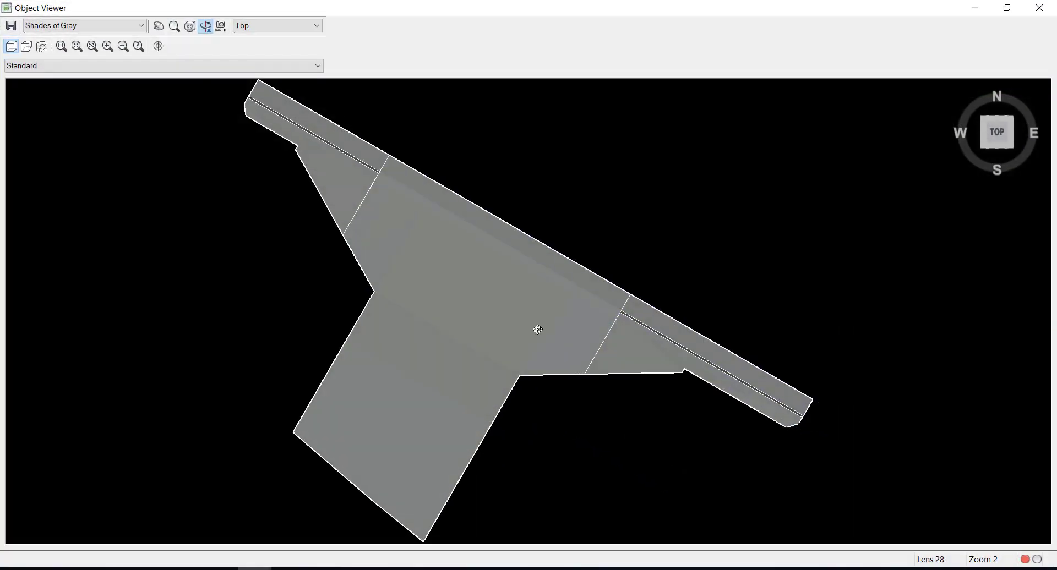
mouse_move(538, 330)
left_mouse_down()
mouse_move(555, 234)
mouse_move(486, 285)
mouse_move(471, 256)
mouse_move(545, 286)
mouse_move(533, 330)
left_mouse_up()
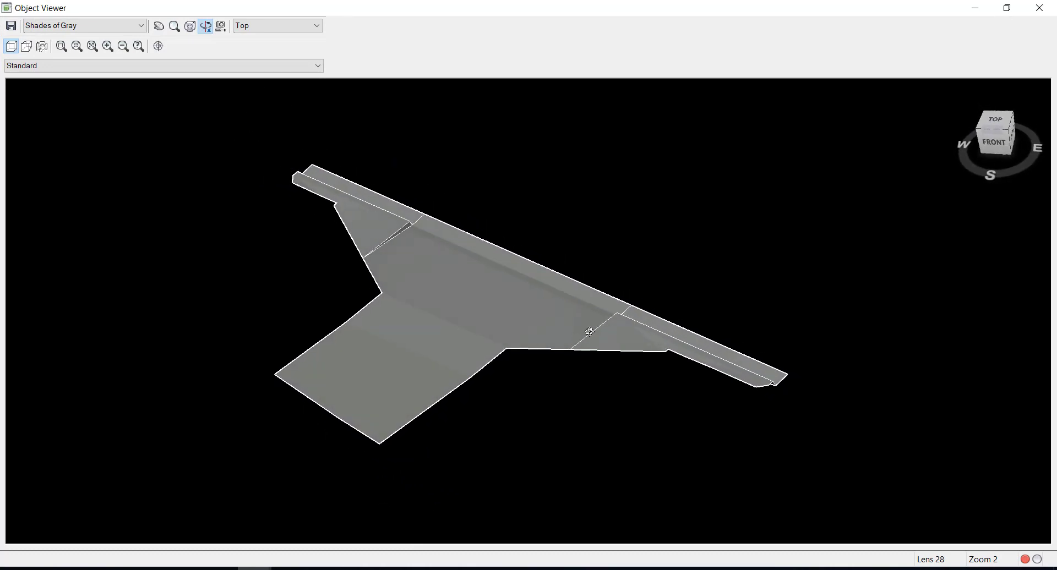
left_click(1039, 7)
In the driveway region's assembly frequency settings, set At horizontal geometry points and At superelevation critical points to No
left_click(225, 298)
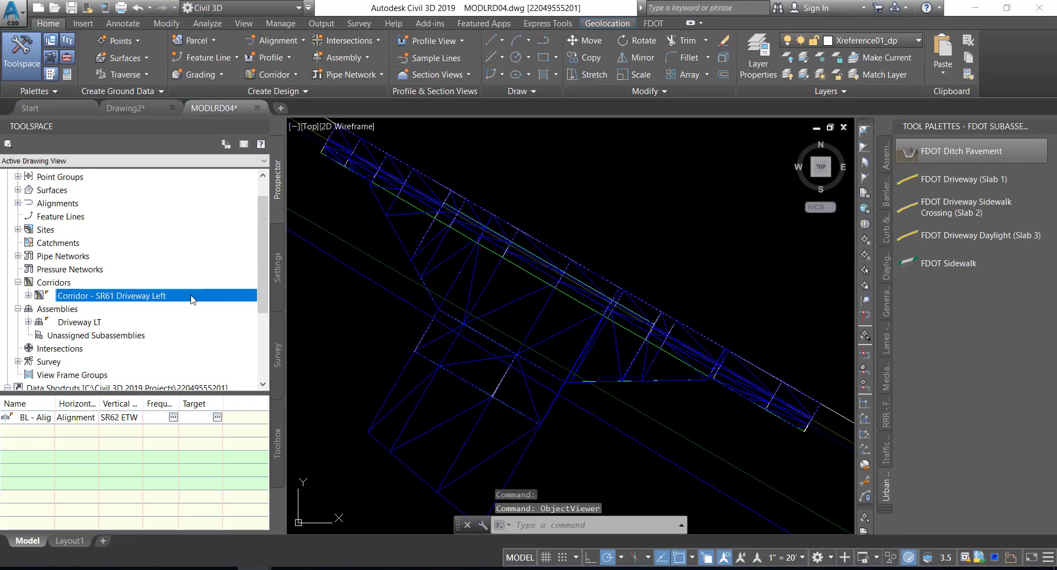
right_click(193, 298)
left_click(235, 303)
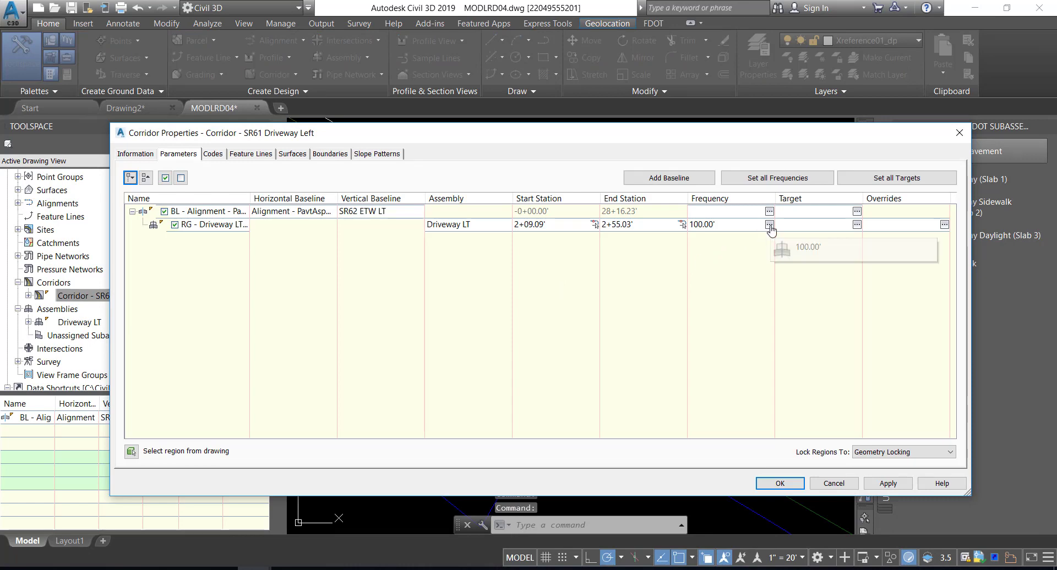
left_click(769, 224)
left_click(715, 151)
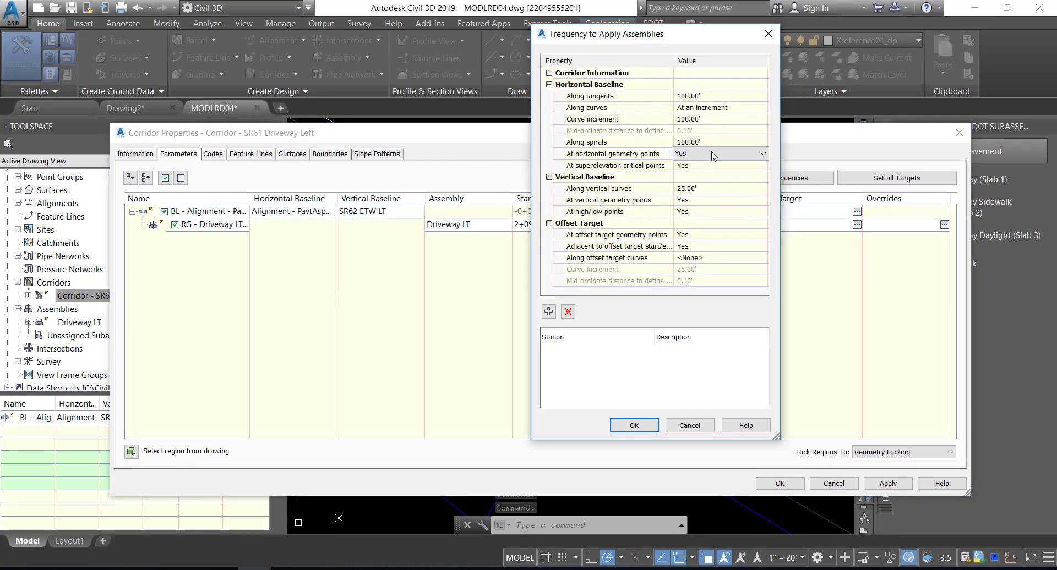
left_click(716, 151)
left_click(703, 173)
left_click(703, 165)
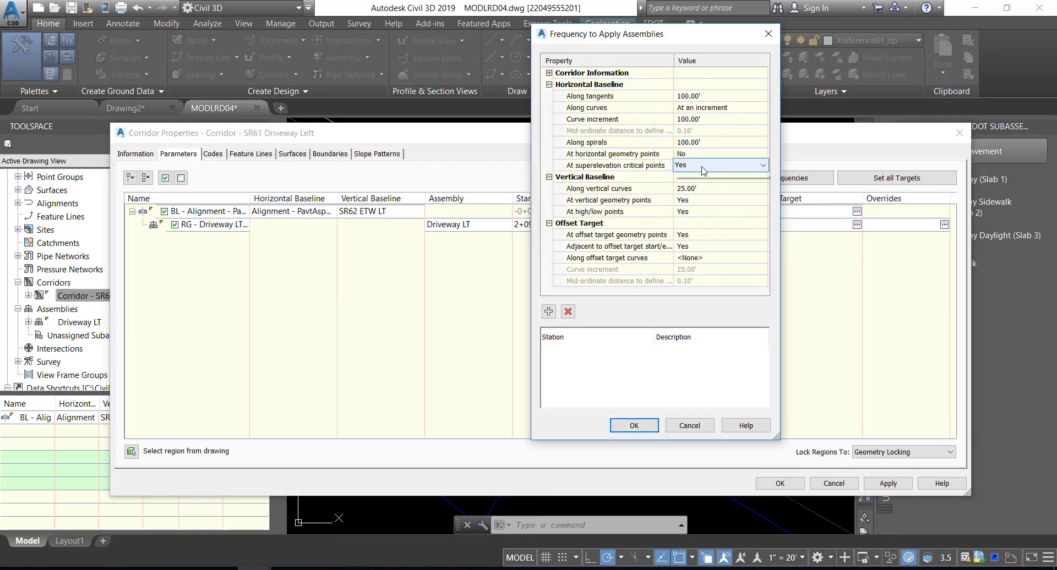
left_click(703, 165)
left_click(703, 188)
Set the region's frequency at vertical geometry points, adjacent to offset target start/end and at high/low points to No
left_click(703, 201)
left_click(703, 200)
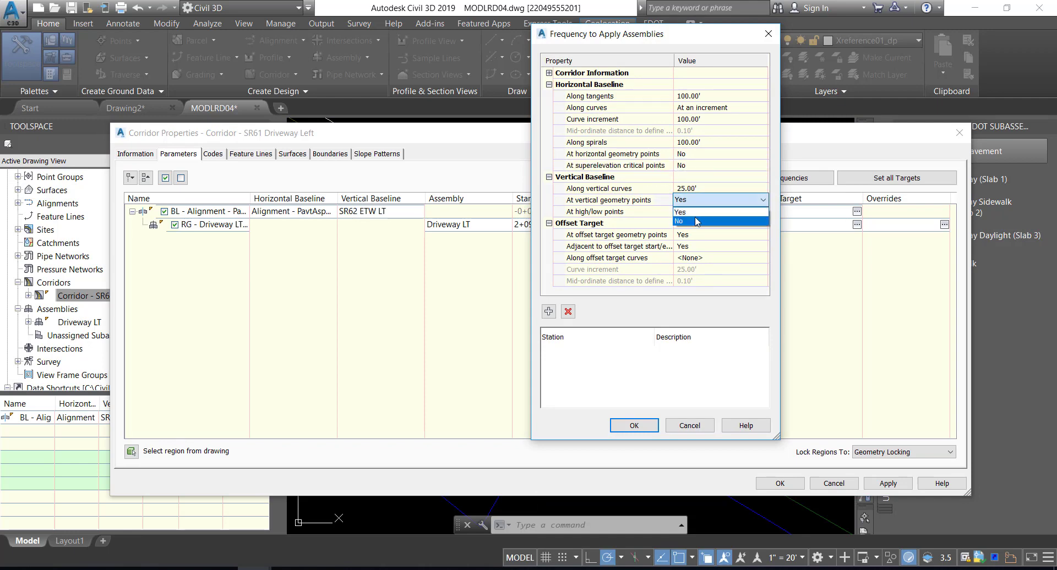
left_click(698, 223)
left_click(703, 246)
left_click(703, 246)
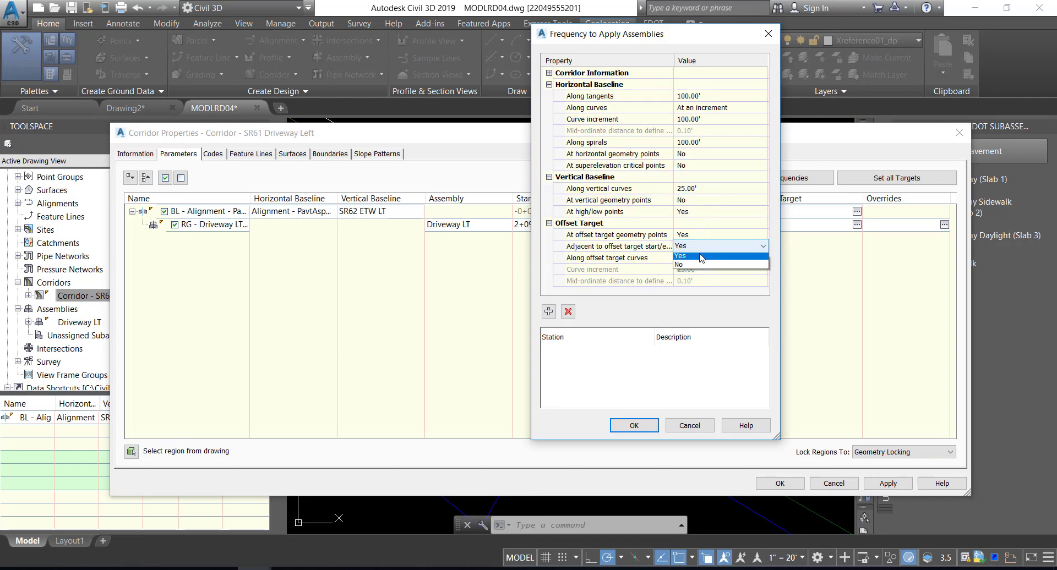
left_click(703, 269)
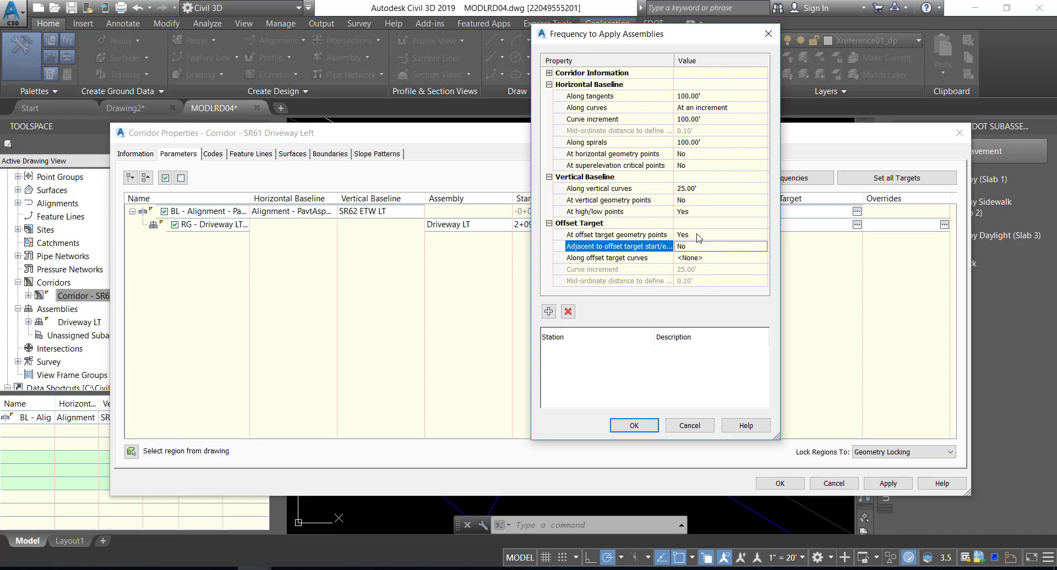
left_click(703, 211)
left_click(703, 212)
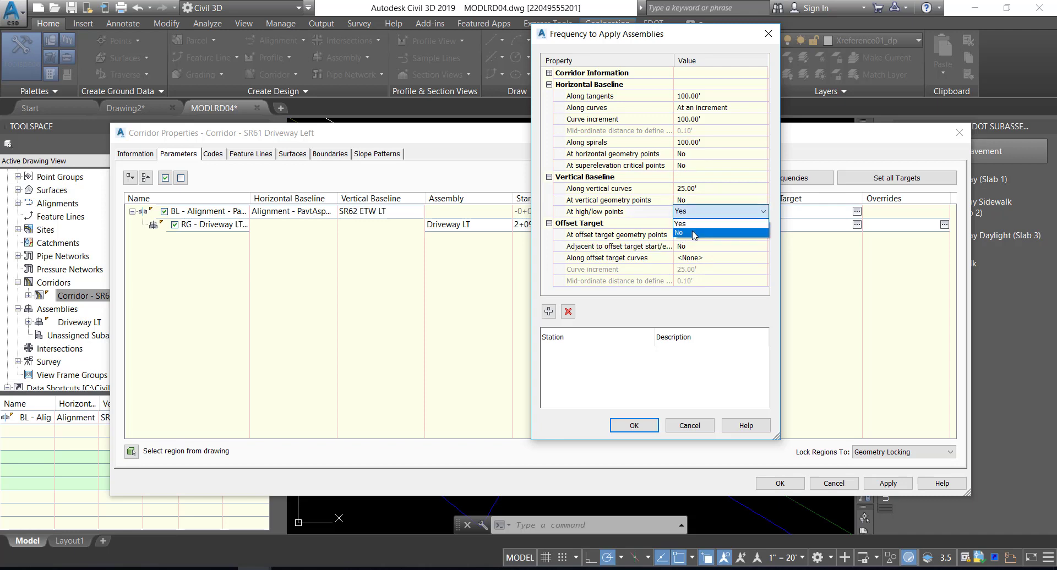
left_click(700, 234)
Accept the region's frequency settings and rebuild the SR61 Driveway Left corridor
left_click(634, 425)
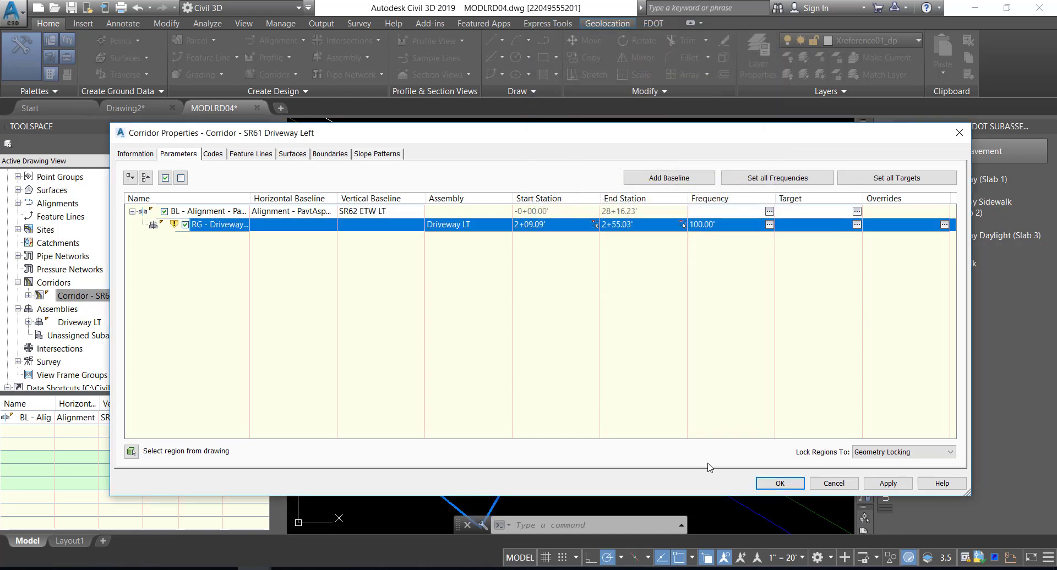
left_click(763, 485)
left_click(481, 267)
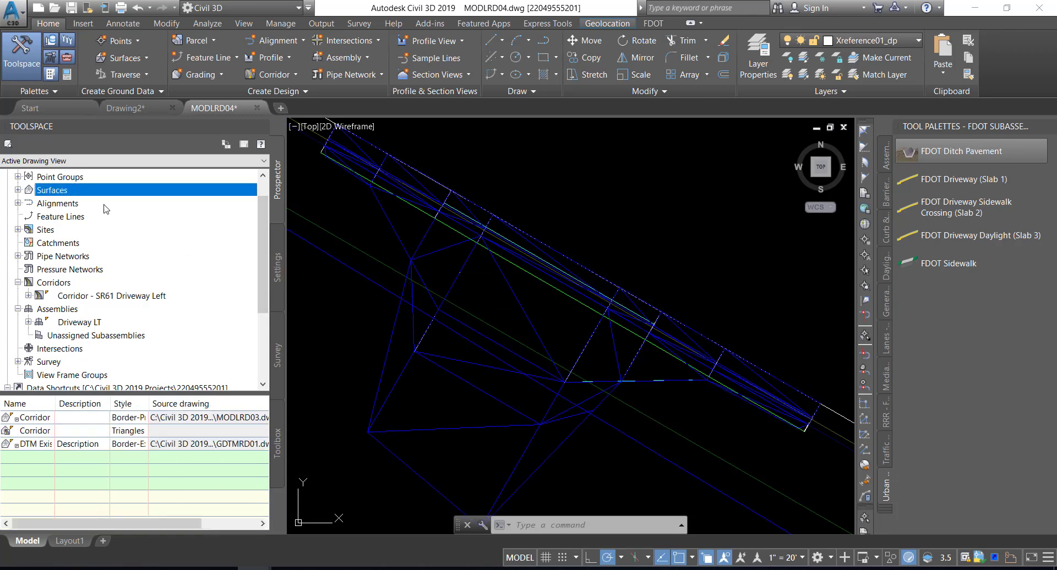
Delete the four TIN edges spanning outside the driveway outline on both sides from the Corridor - SR61 Driveway Left - Top surface
left_click(18, 190)
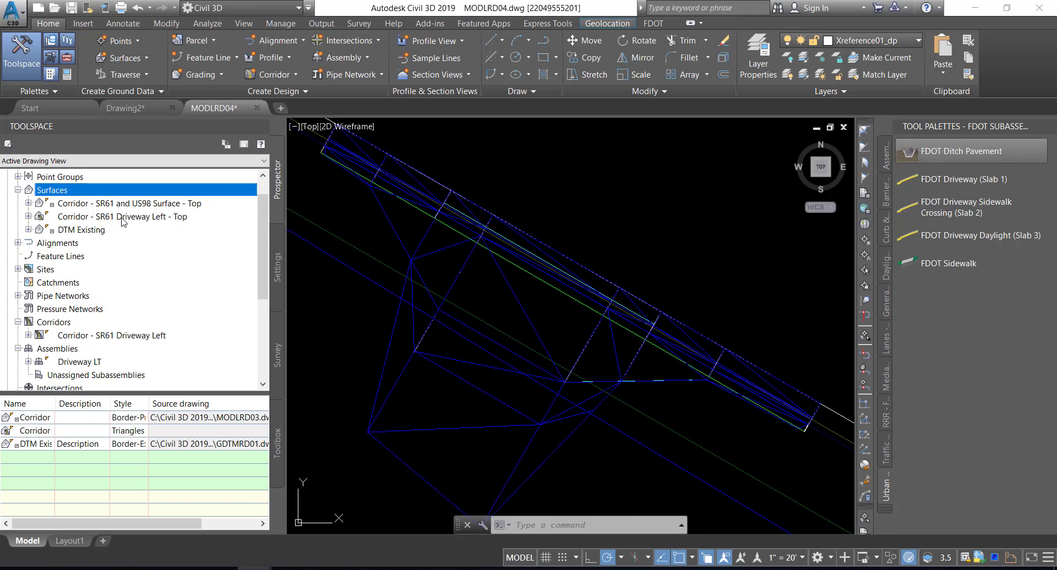
left_click(28, 216)
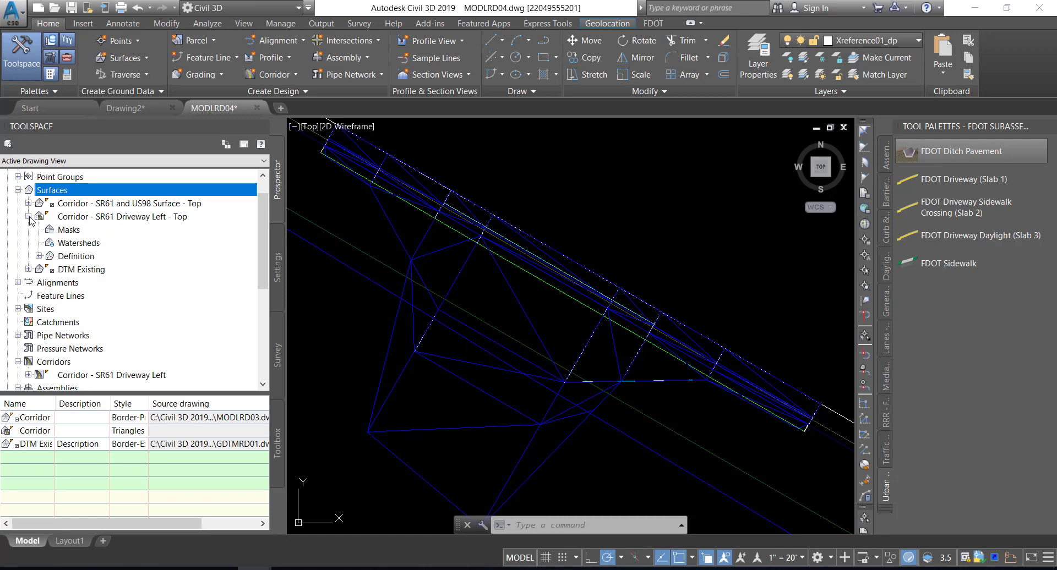
left_click(39, 256)
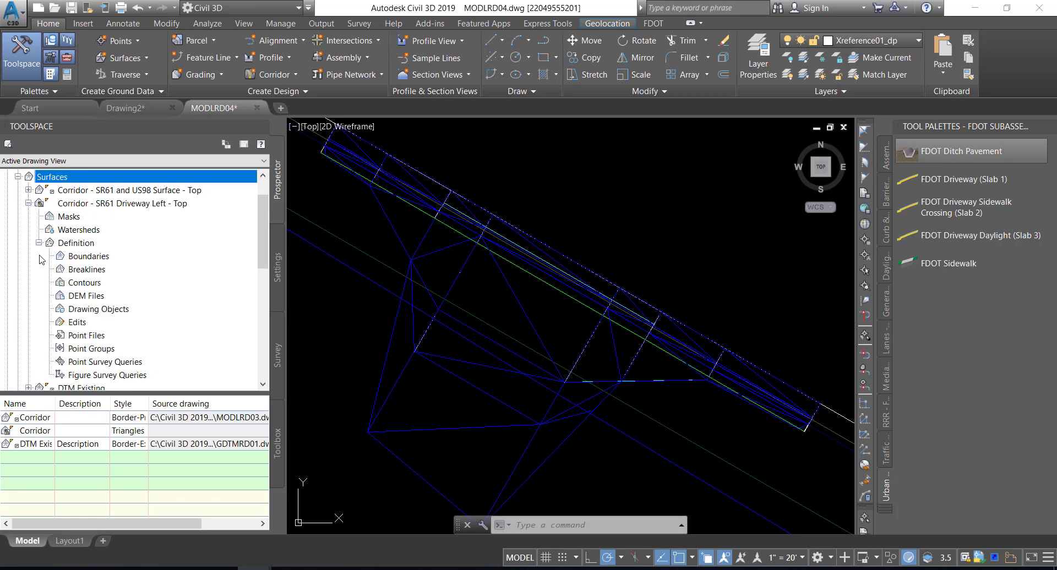
right_click(75, 324)
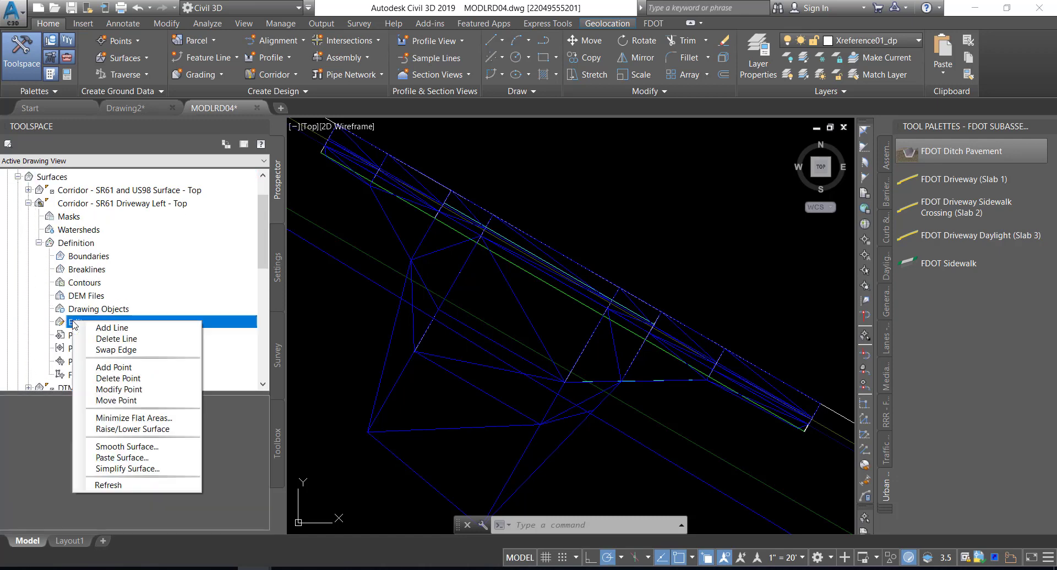
left_click(133, 285)
left_click(84, 321)
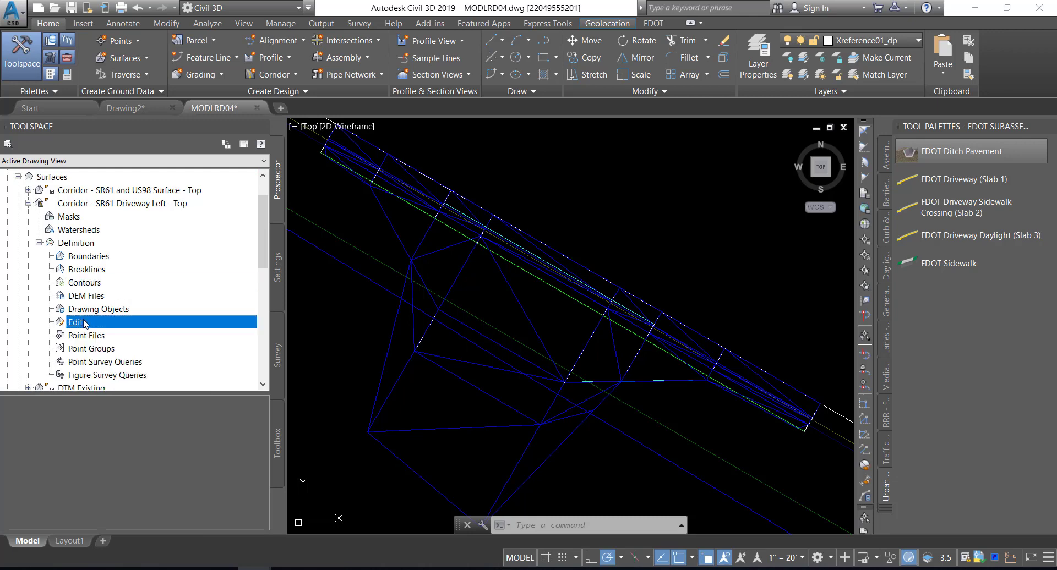
right_click(84, 324)
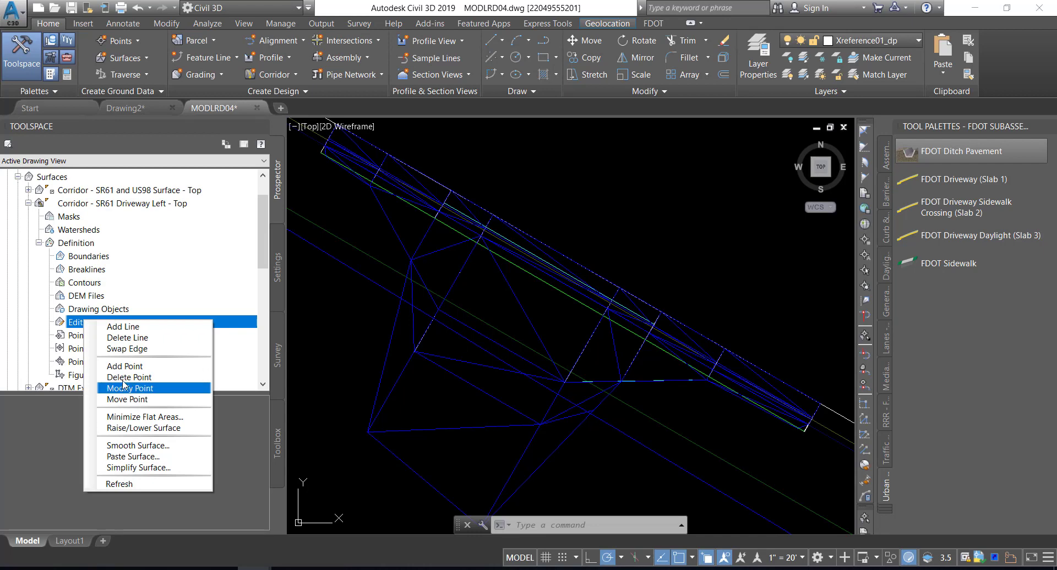
left_click(127, 337)
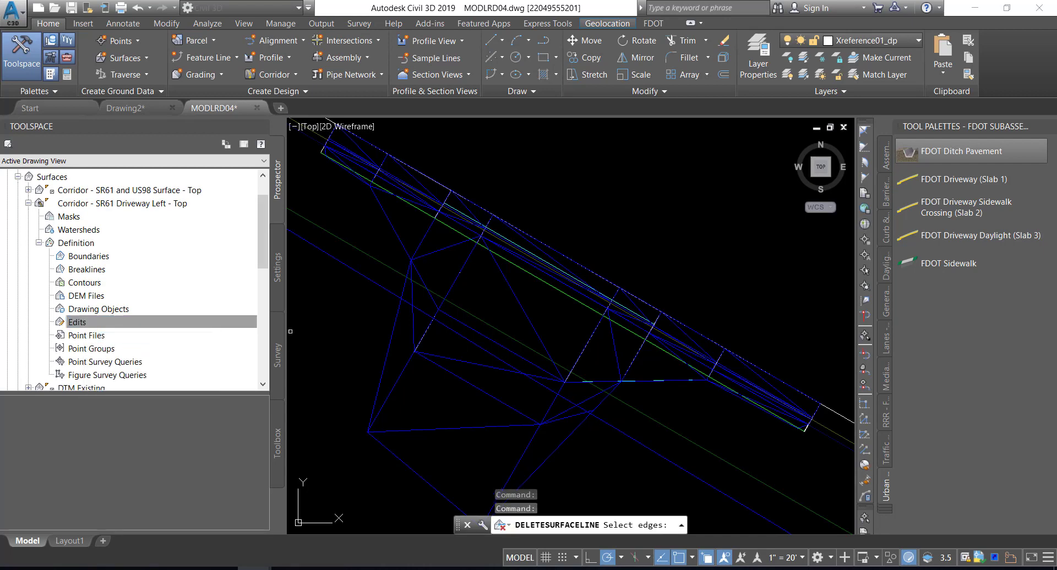
left_click(414, 324)
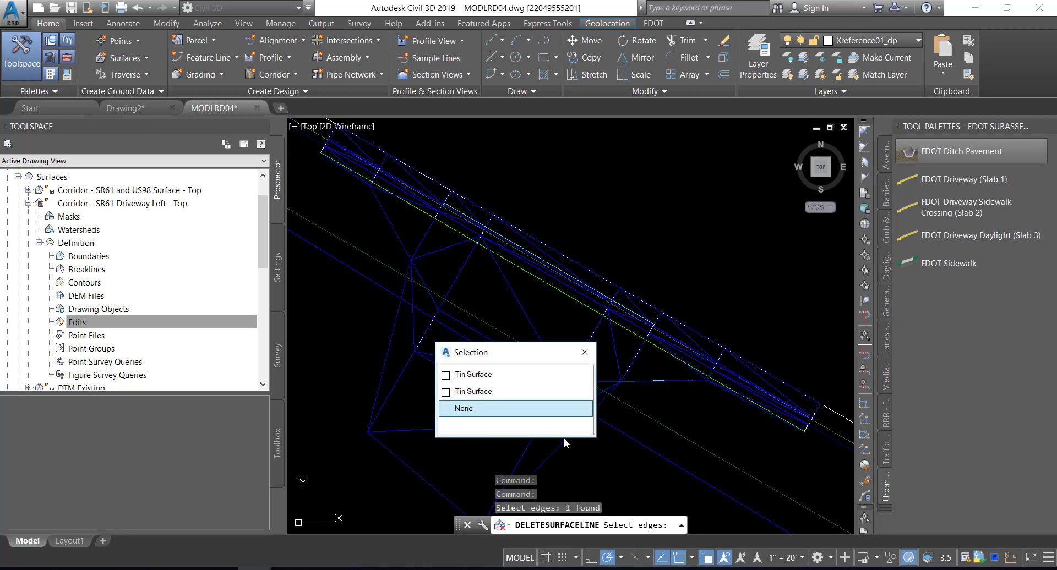
left_click(512, 391)
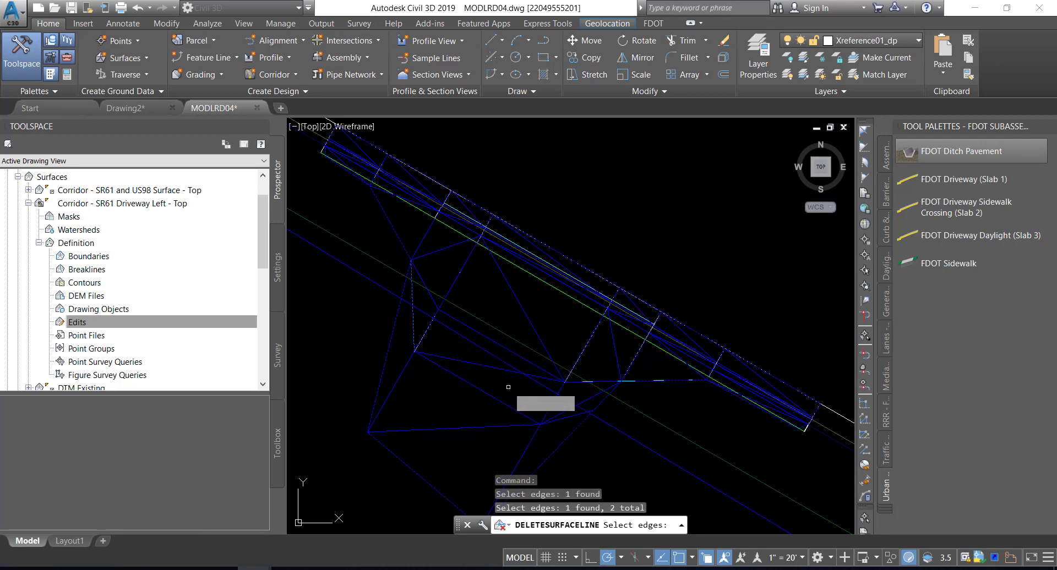
left_click(572, 412)
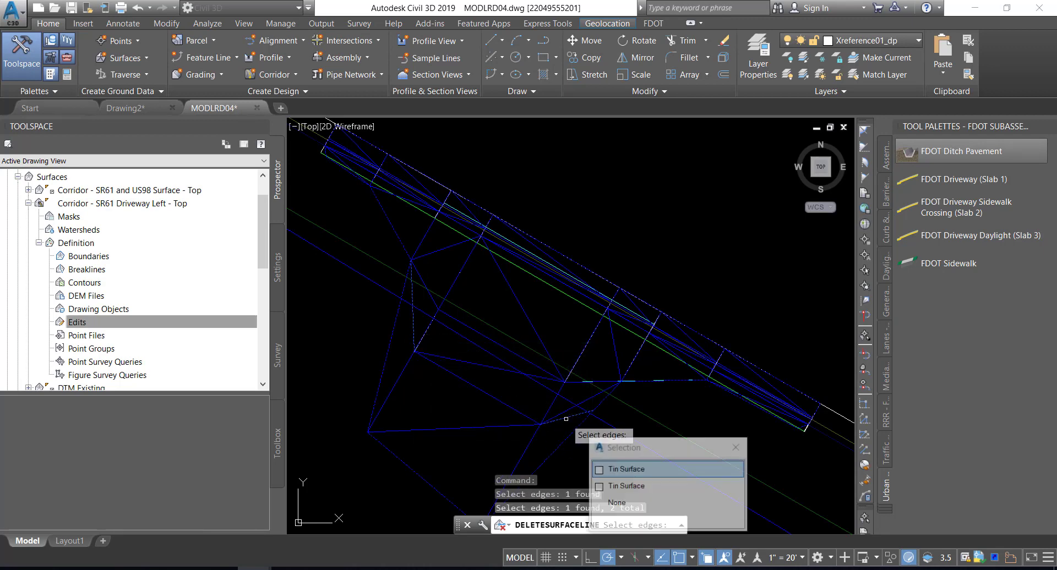
left_click(637, 467)
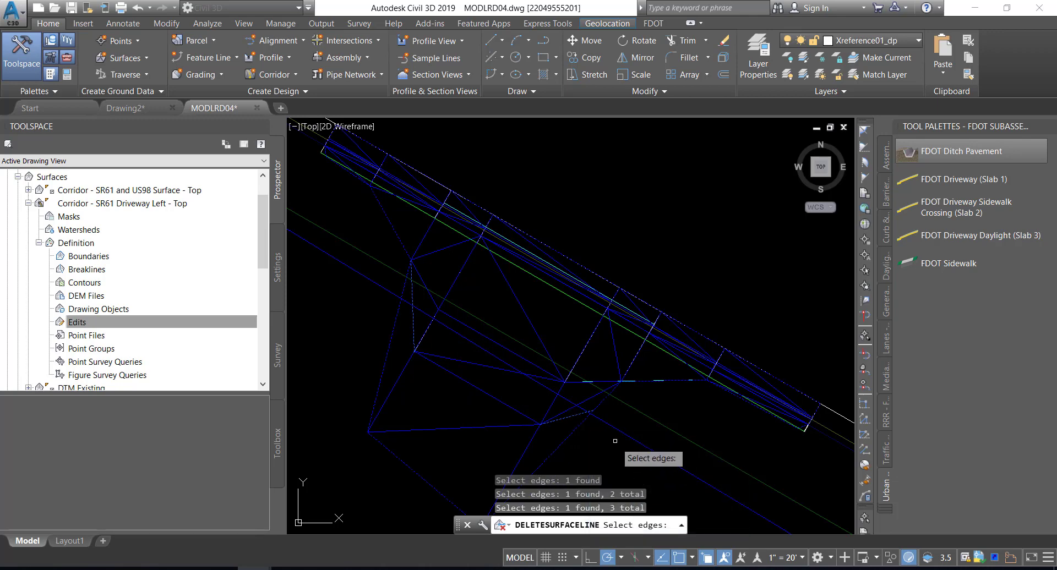
left_click(589, 398)
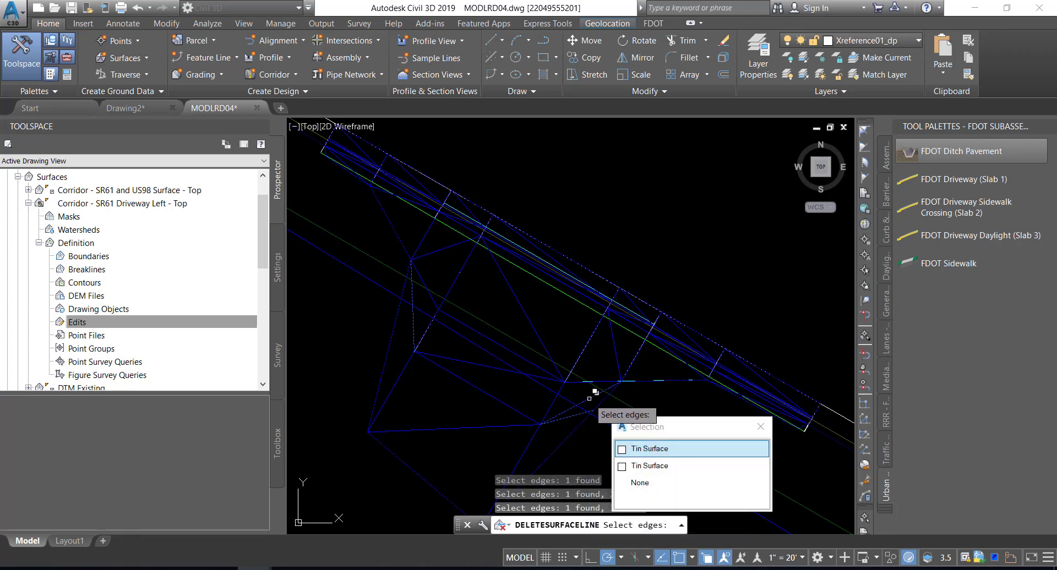
left_click(650, 450)
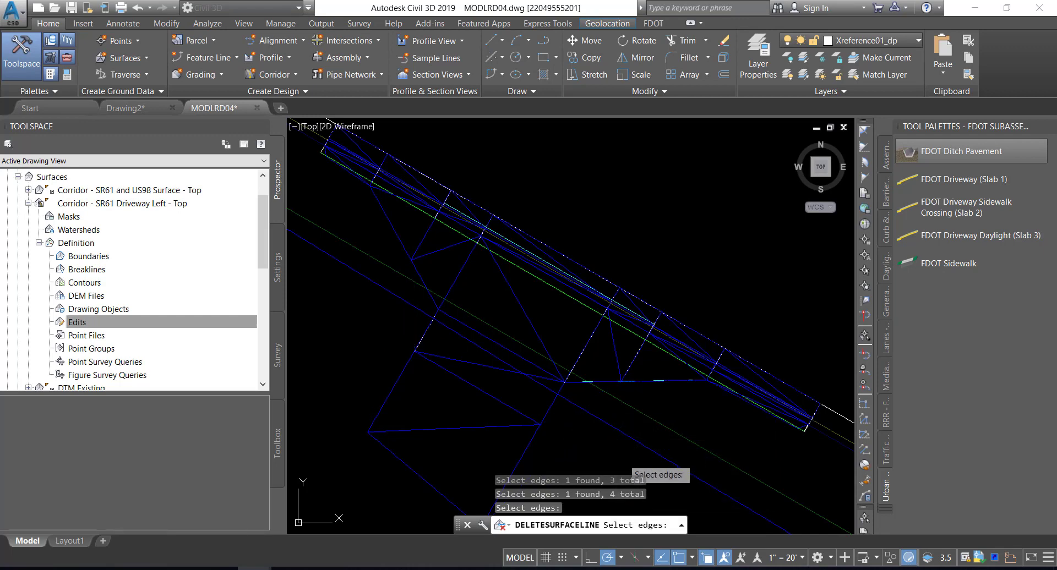
key("Return")
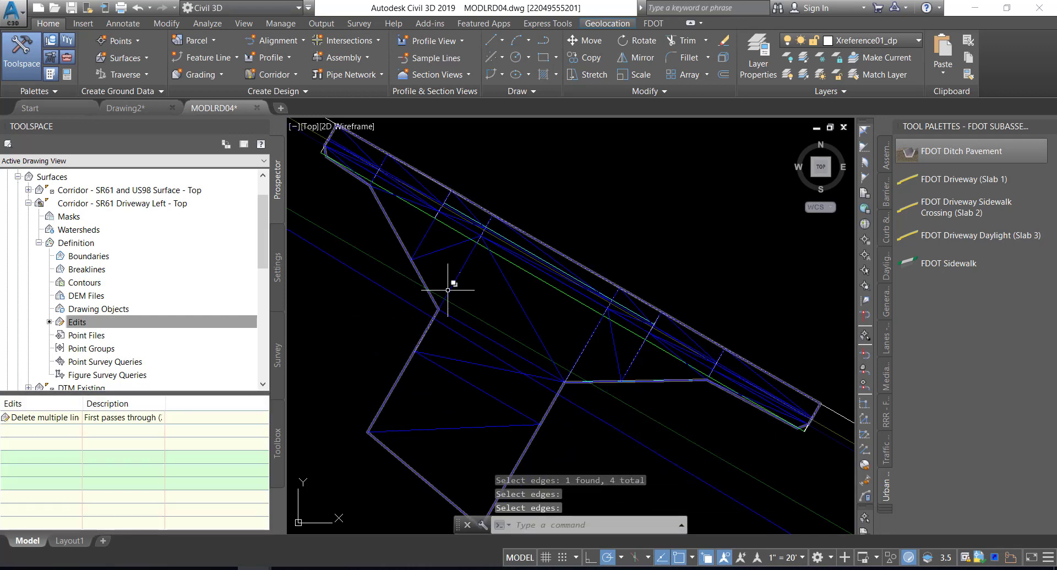
Check the edited driveway surface in the Object Viewer by orbiting around to its right side, and save the drawing
left_click(519, 299)
right_click(485, 278)
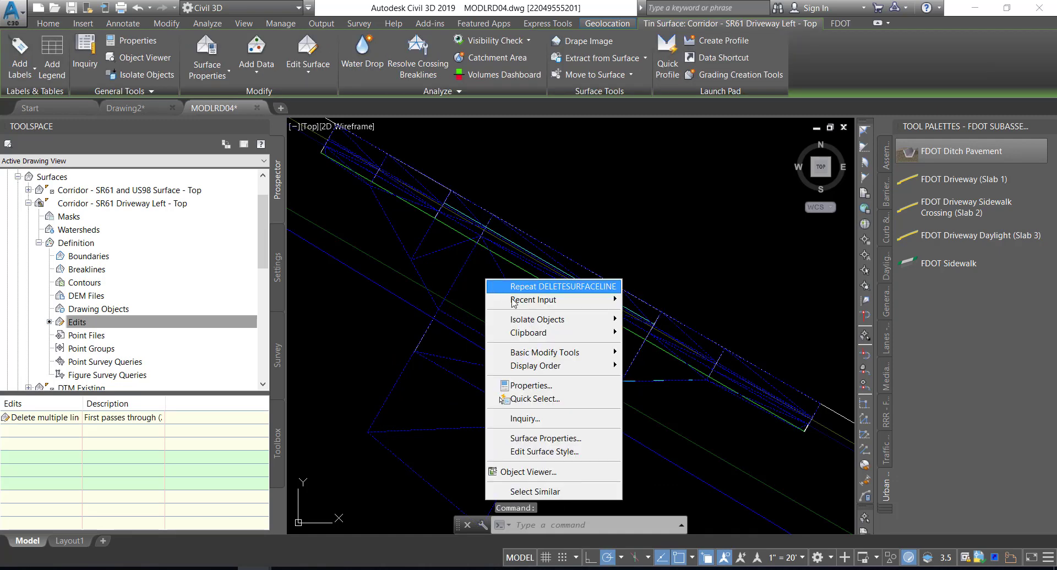
left_click(528, 472)
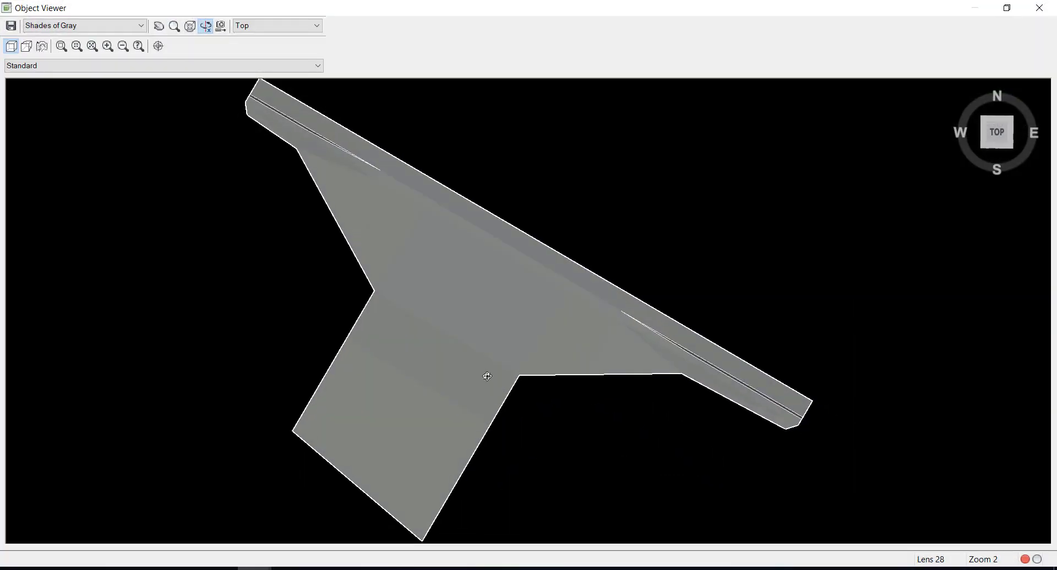
left_click_drag(496, 372, 666, 224)
left_click_drag(598, 280, 587, 243)
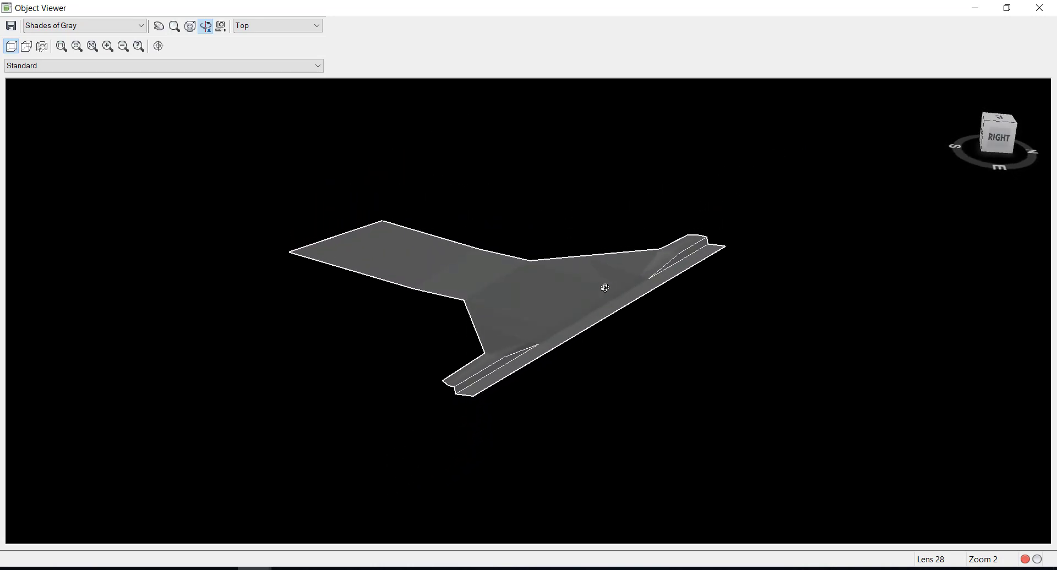
left_click(1040, 7)
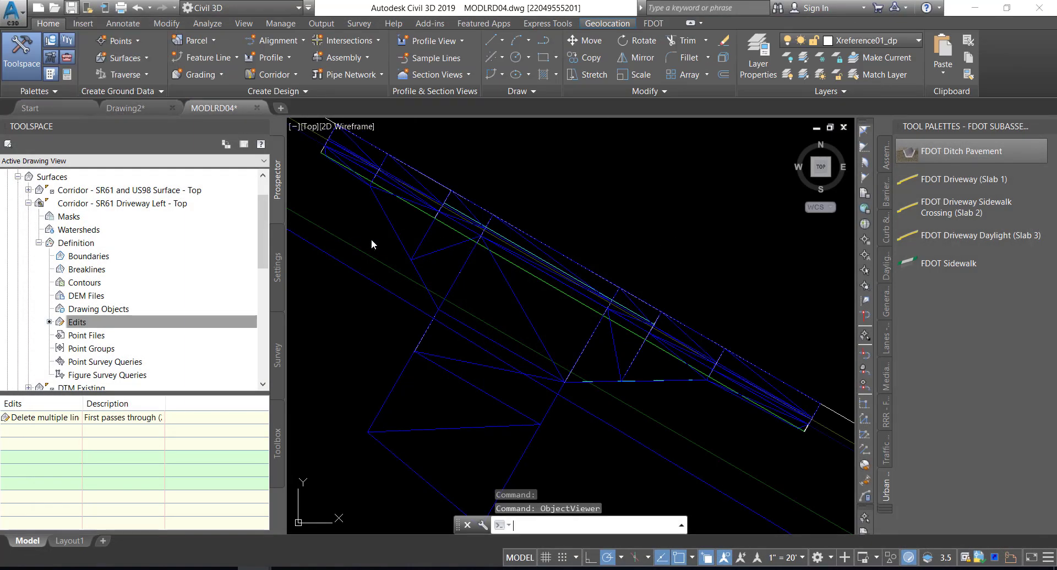
key("ctrl+s")
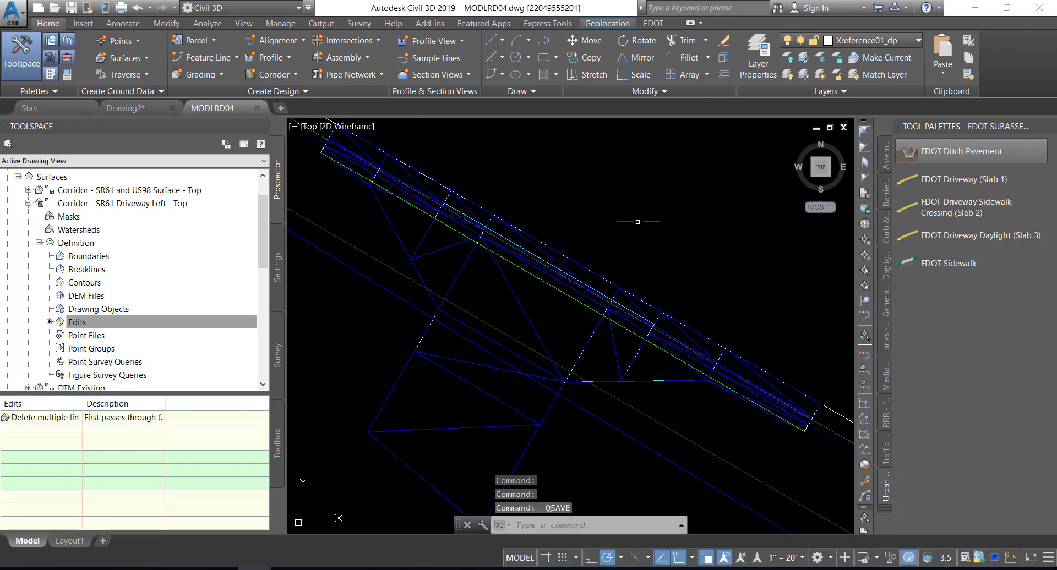